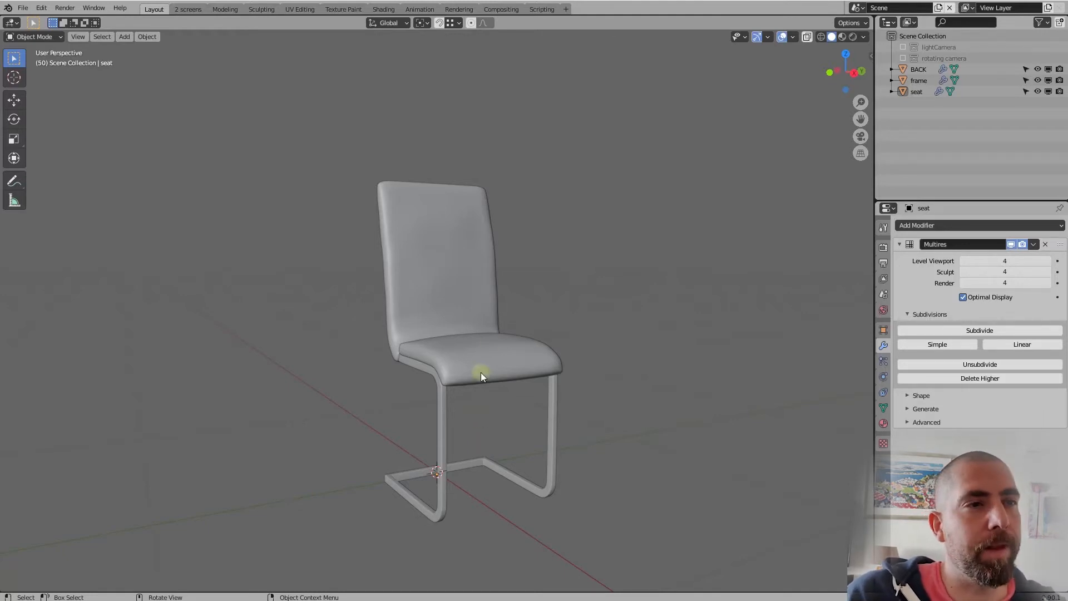
Step: Select the chair seat and inspect the chair in Material Preview shading
left_click(492, 339)
scroll(493, 338, "down", 2)
mouse_move(494, 338)
middle_mouse_down()
mouse_move(486, 372)
mouse_move(483, 352)
middle_mouse_up()
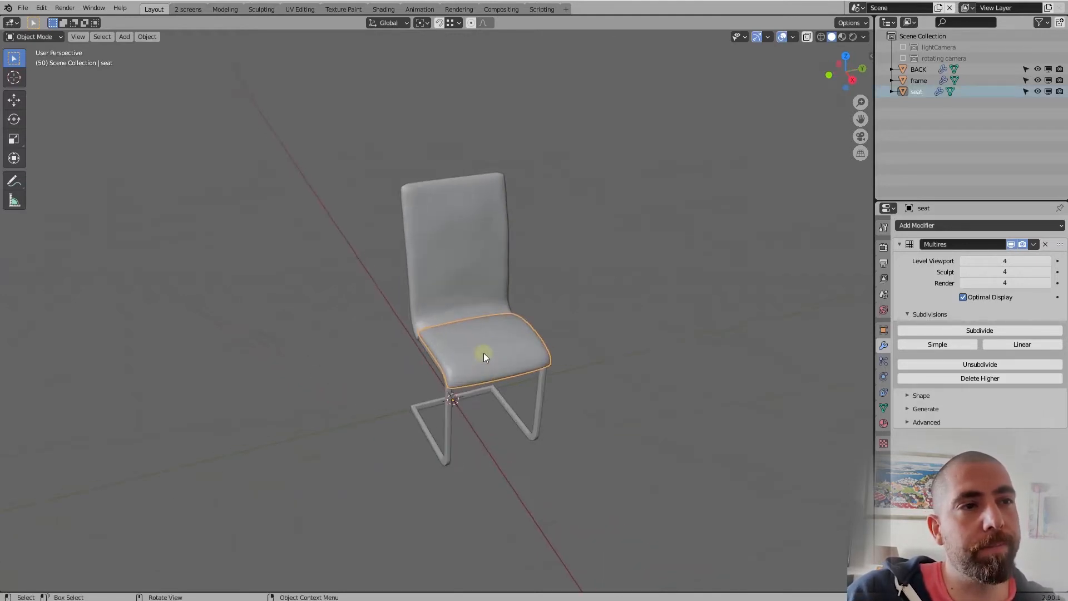
scroll(483, 352, "up", 3)
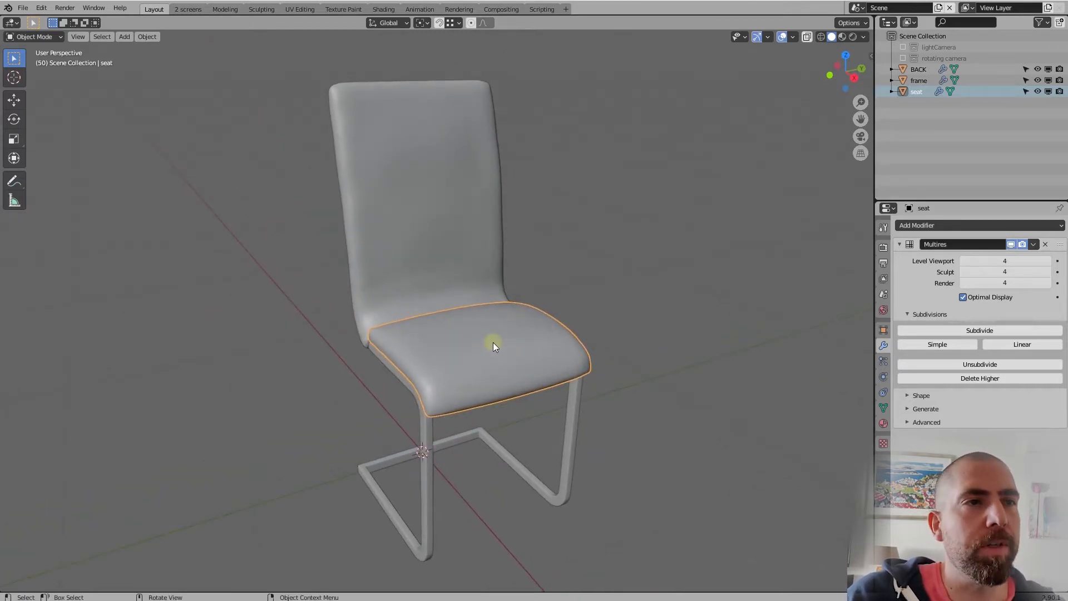
scroll(493, 342, "down", 3)
scroll(493, 304, "up", 3)
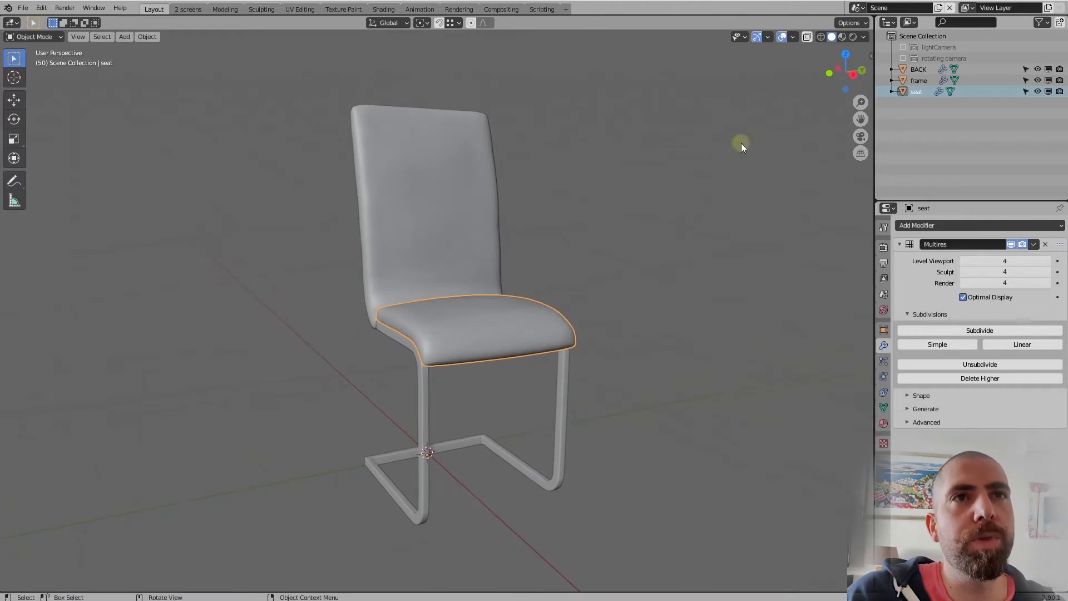
left_click(843, 37)
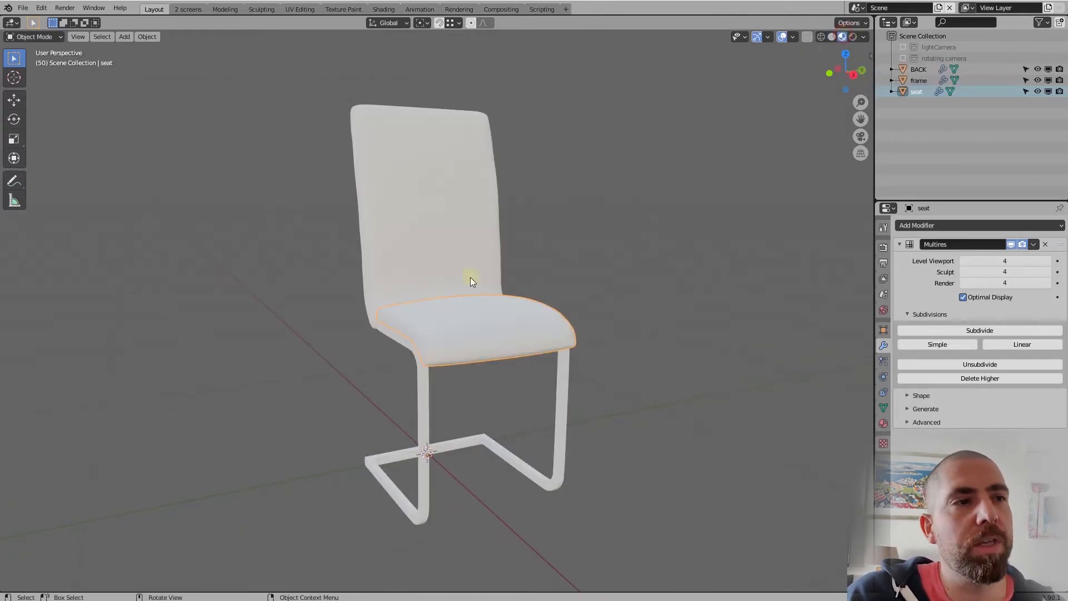
middle_click_drag(470, 277, 545, 250)
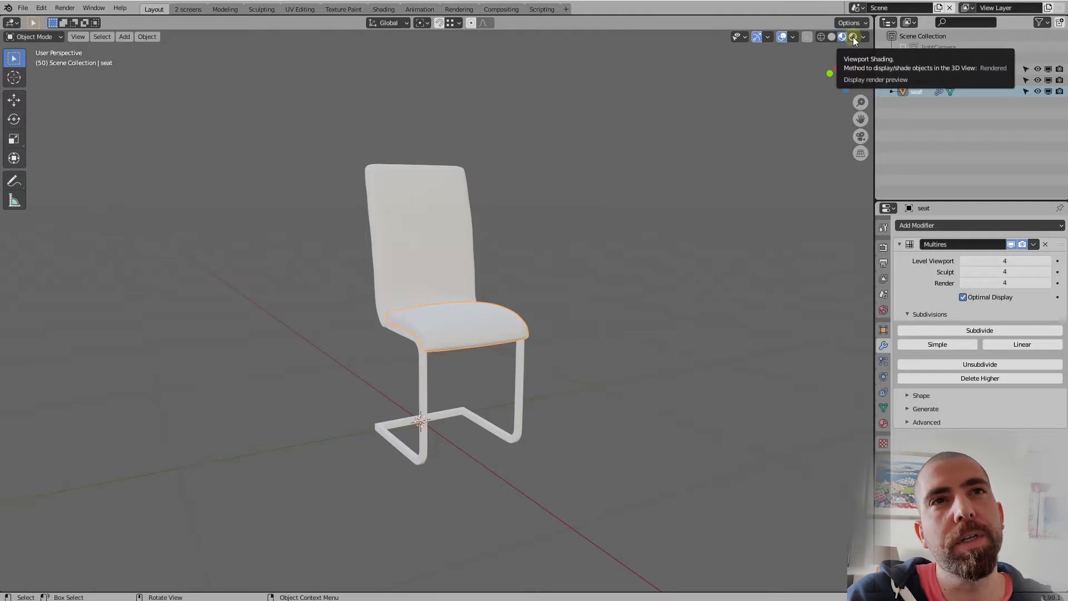
Step: Switch the viewport to Rendered shading with the whole chair in view
left_click(854, 38)
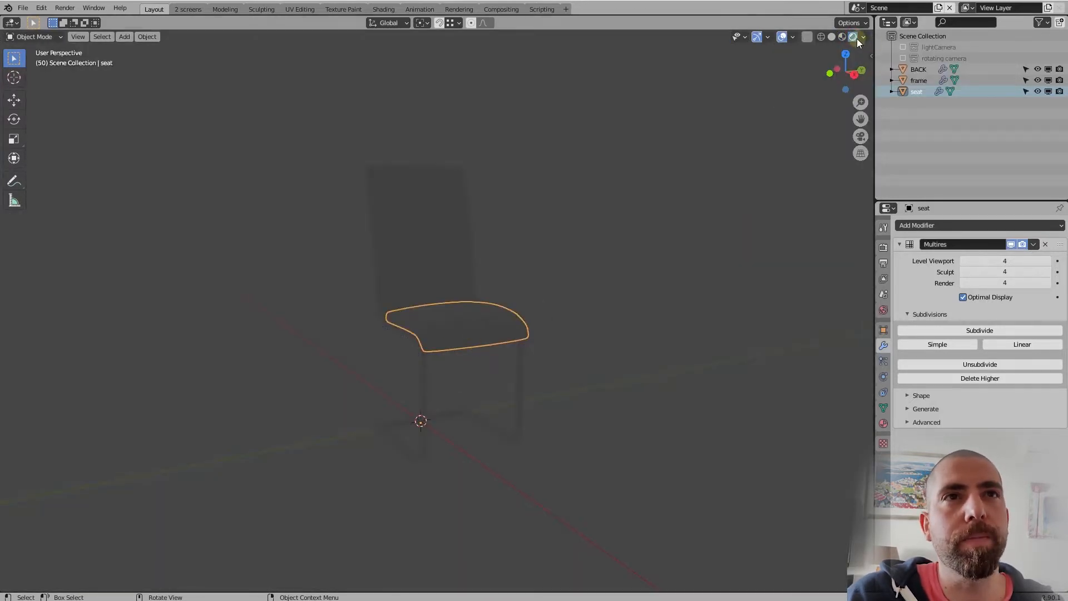
middle_click_drag(508, 276, 482, 326)
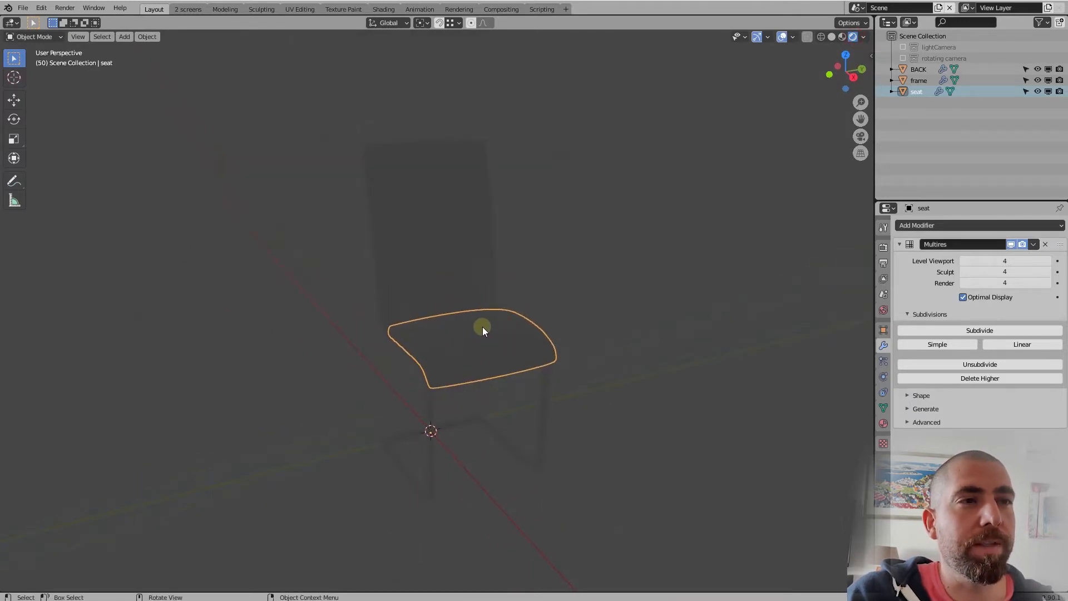
scroll(483, 326, "down", 2)
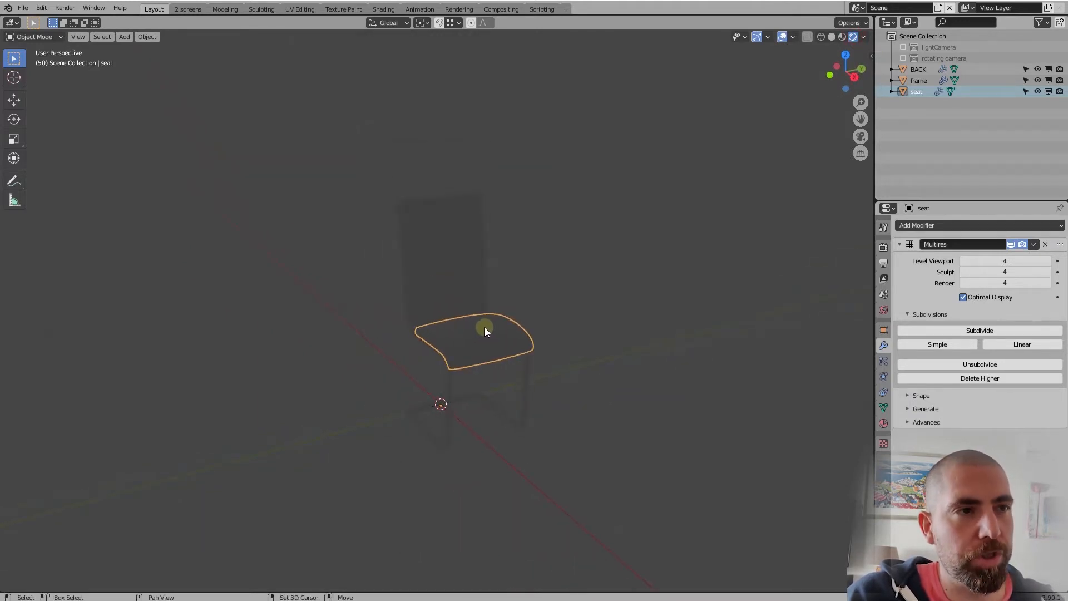
Step: Add a Sun light at the world origin
key("shift+a")
mouse_move(486, 465)
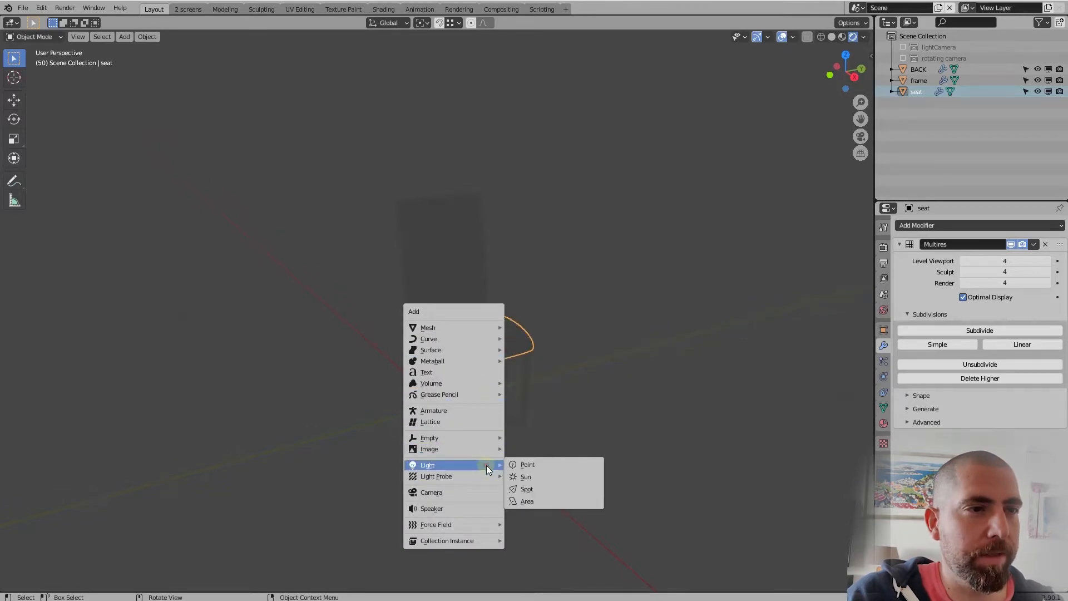
left_click(548, 477)
Step: Move the sun by about -23, 241 and 384 cm in X, Y and Z, and aim its beam at the chair
scroll(537, 451, "down", 6)
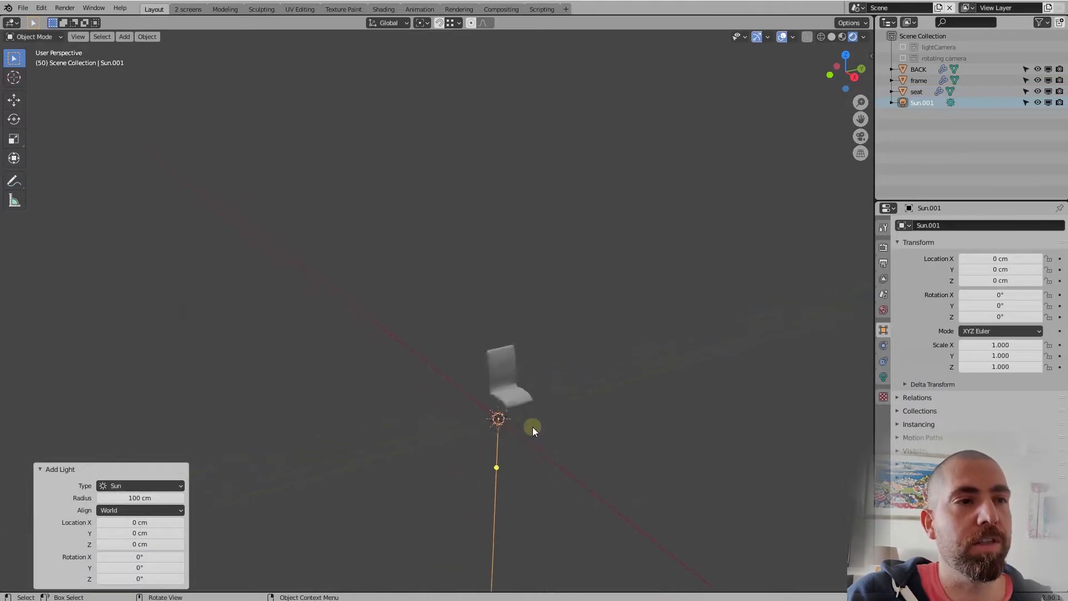
mouse_move(532, 427)
middle_mouse_down()
mouse_move(563, 479)
mouse_move(532, 461)
mouse_move(545, 433)
middle_mouse_up()
scroll(544, 433, "up", 1)
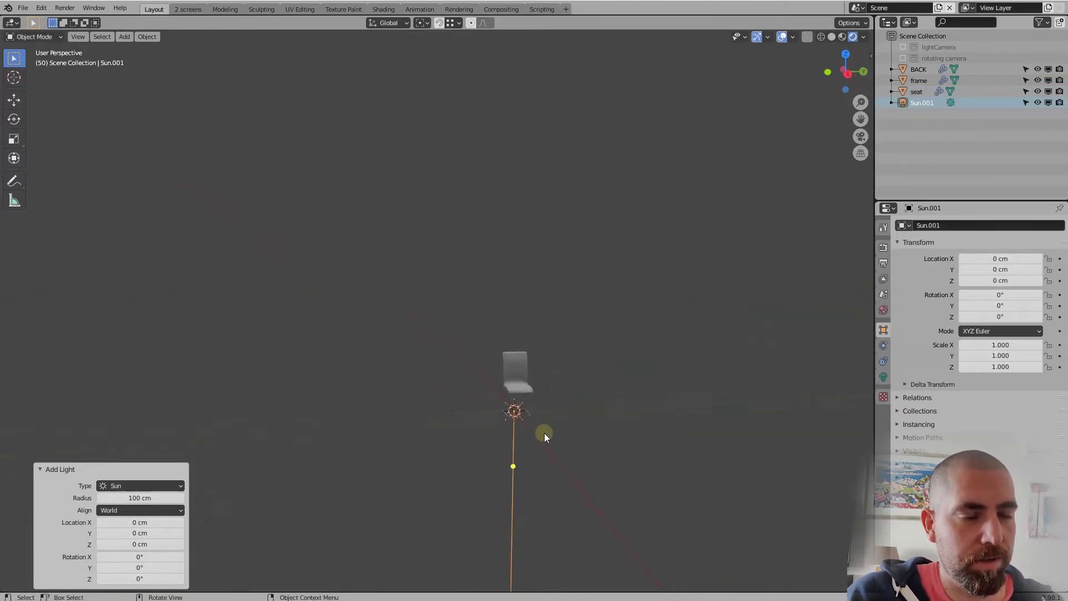
key("g")
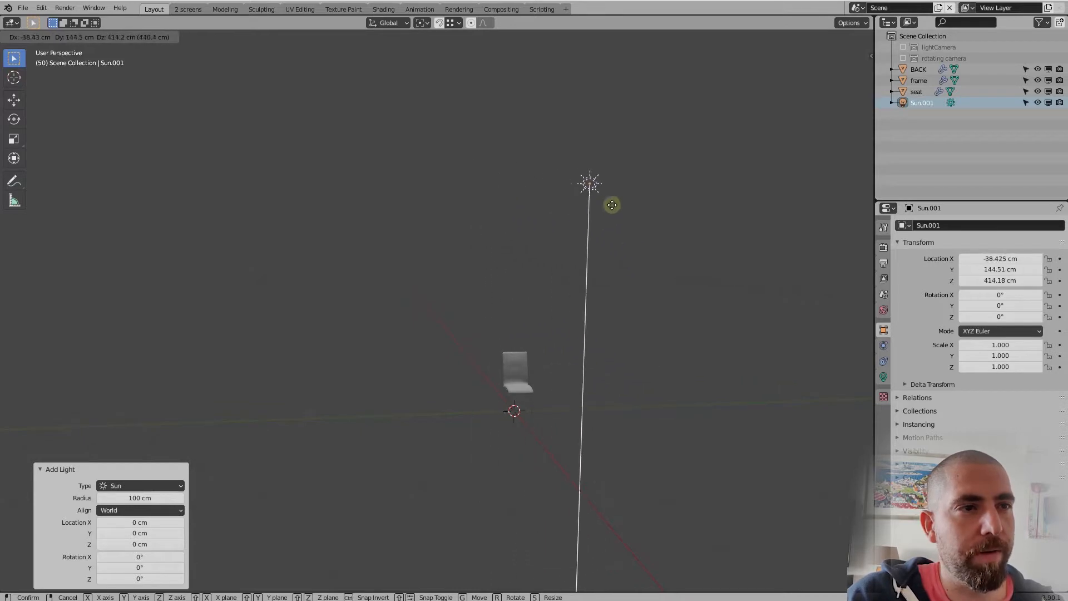
left_click(659, 240)
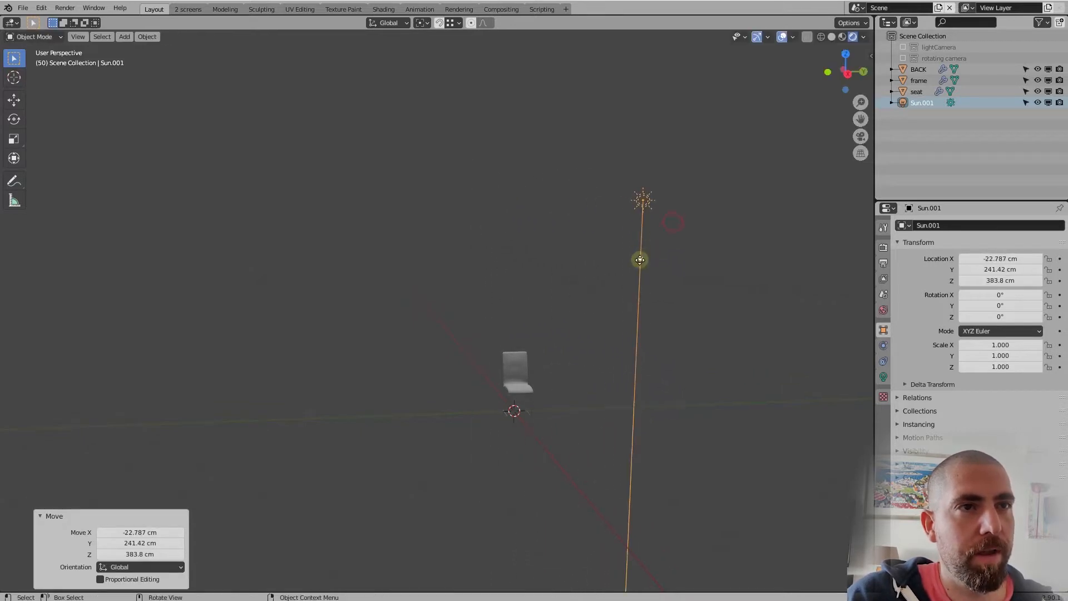
left_click_drag(640, 260, 604, 252)
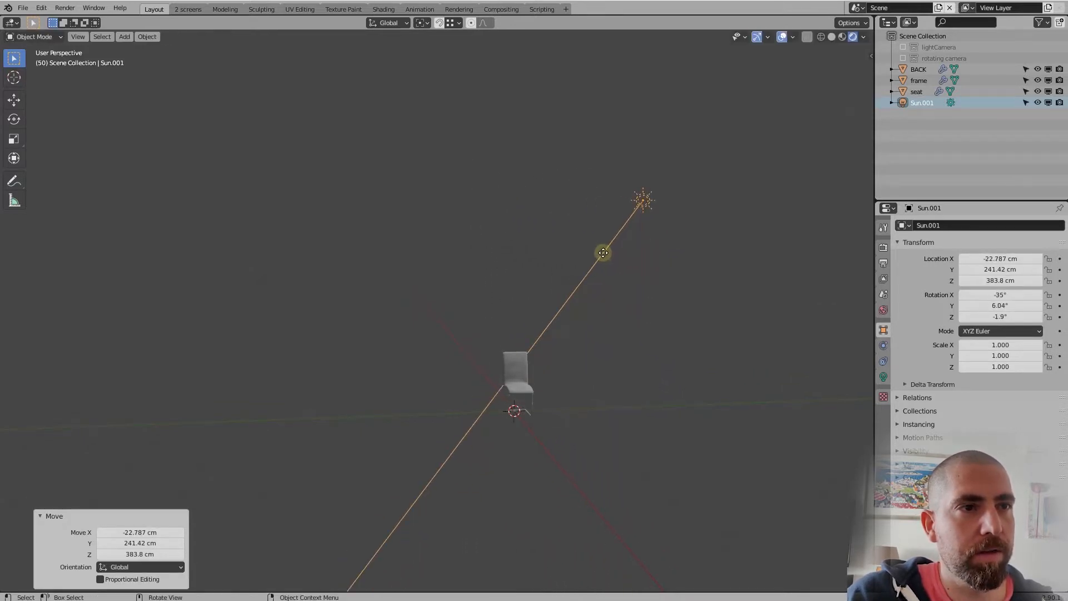
Step: Reposition the sun to about X 219, Y 303, Z 333 cm and re-aim its beam at the chair in front view
middle_click_drag(603, 252, 628, 288)
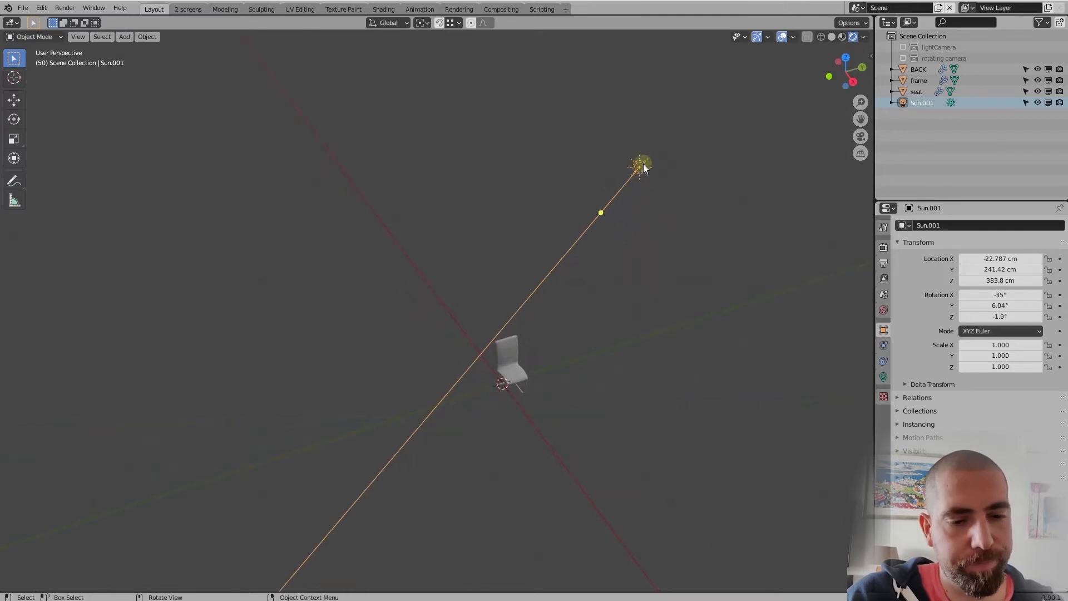
left_click_drag(644, 168, 696, 207)
key("KP_1")
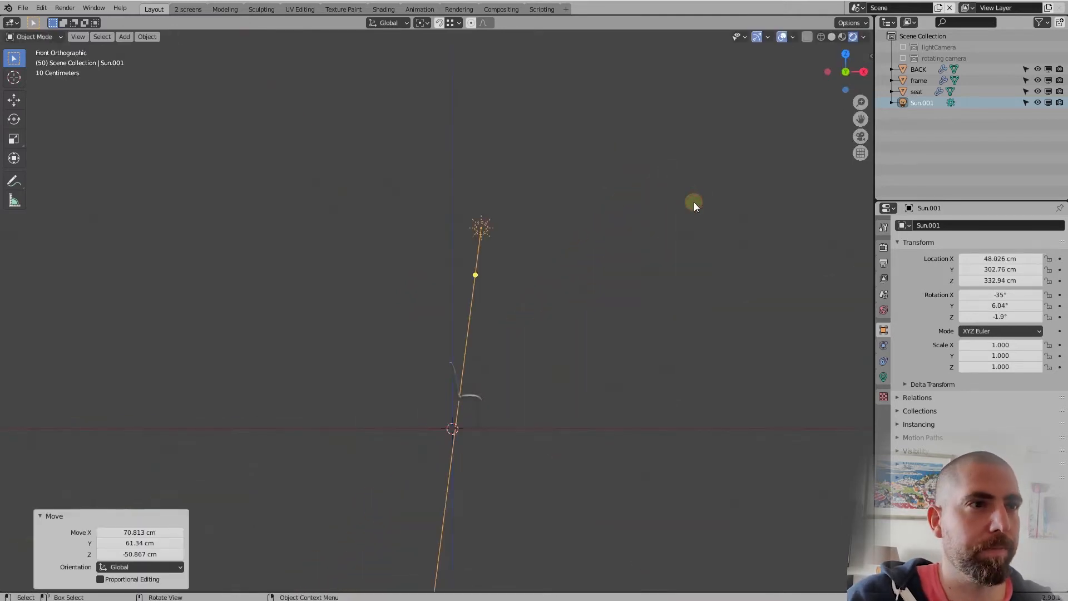
key("x")
left_click_drag(485, 226, 551, 275)
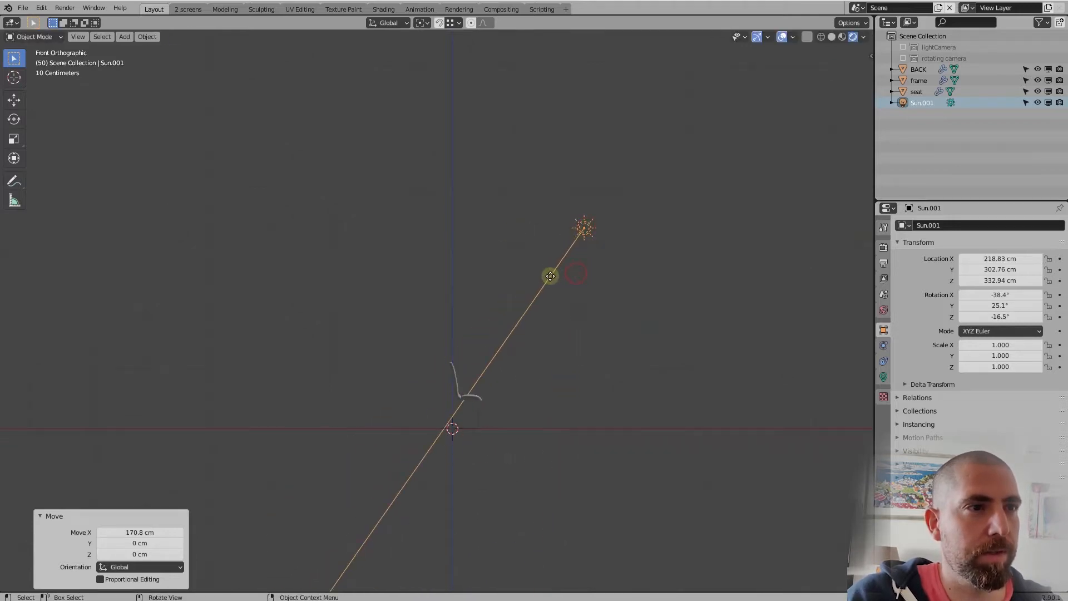
Step: Add a 200 cm plane under the chair as a floor and scale it up by about 3.98
middle_click_drag(551, 274, 398, 460)
scroll(390, 374, "up", 3)
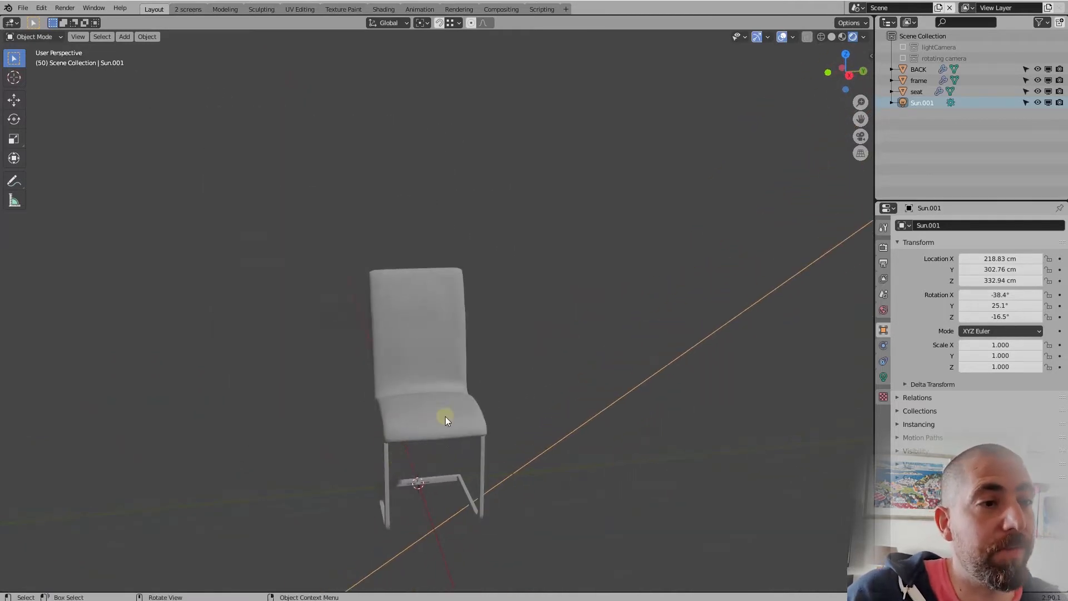
scroll(445, 440, "down", 5)
scroll(439, 456, "up", 3)
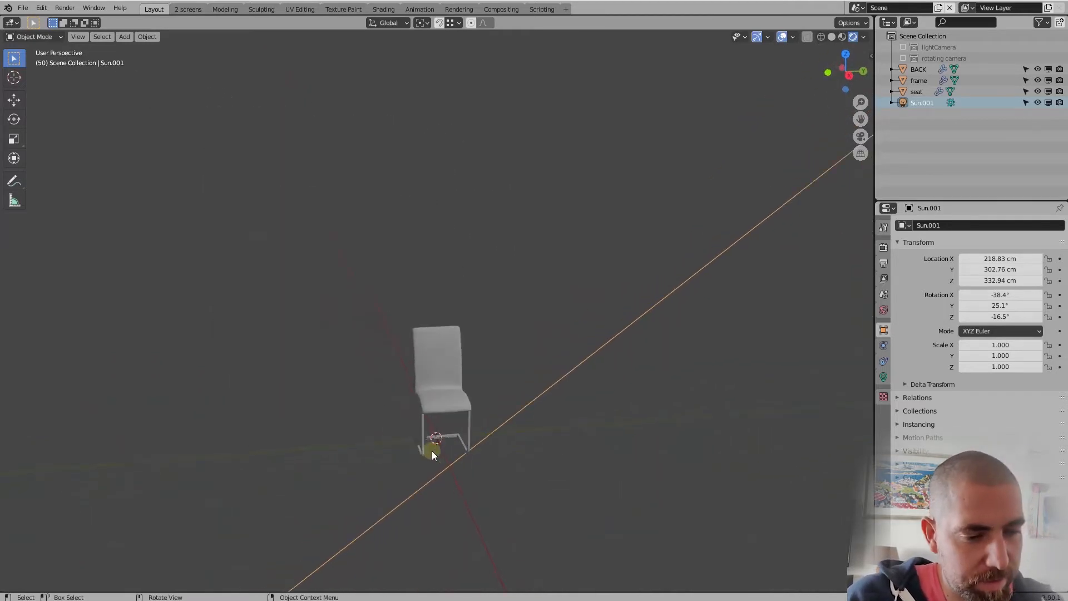
key("shift+a")
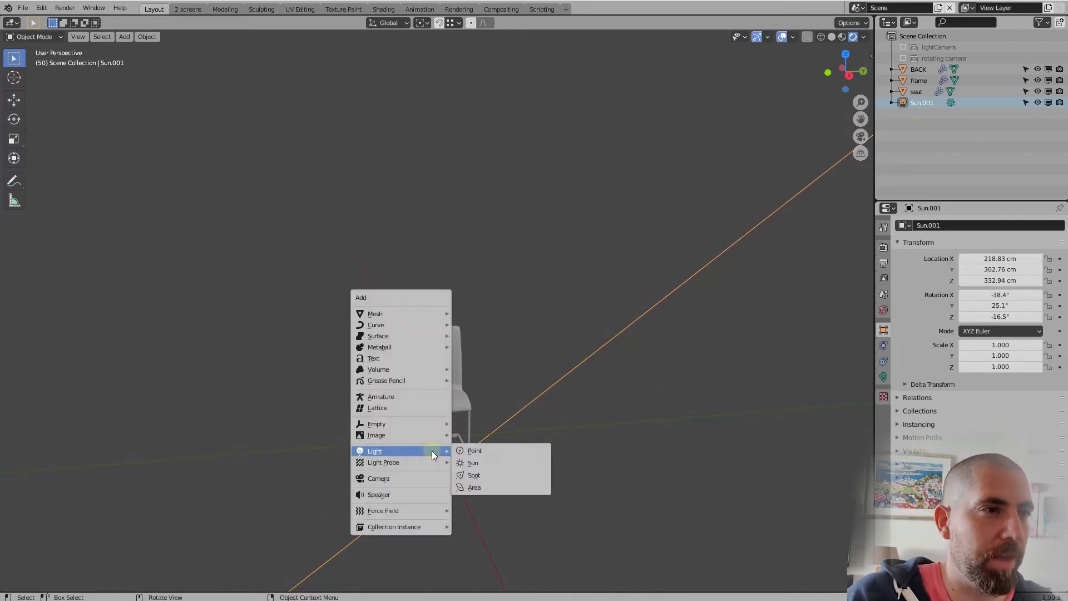
mouse_move(429, 311)
left_click(475, 310)
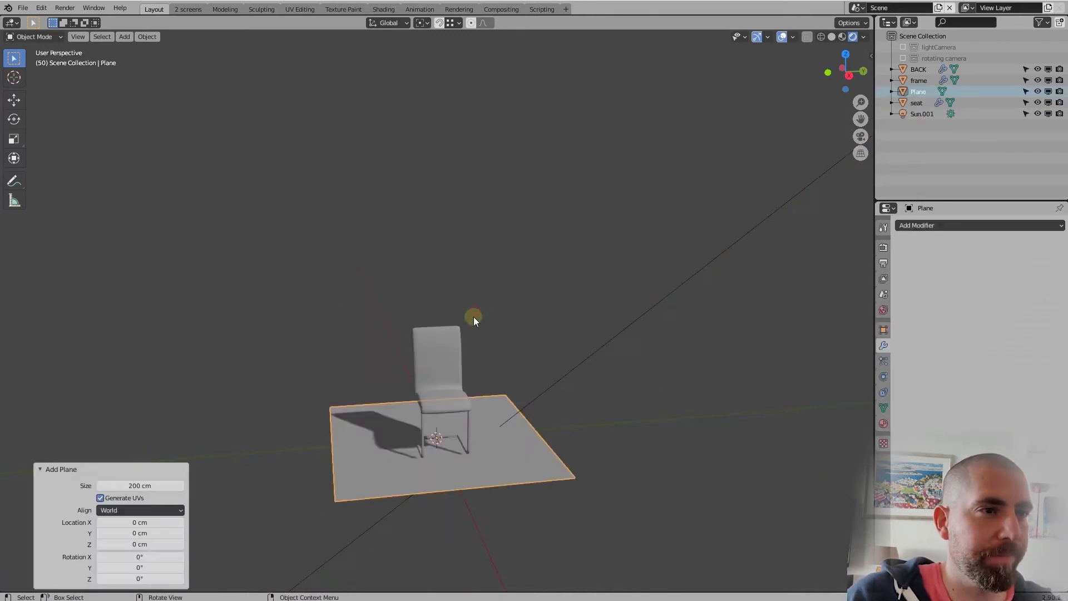
key("s")
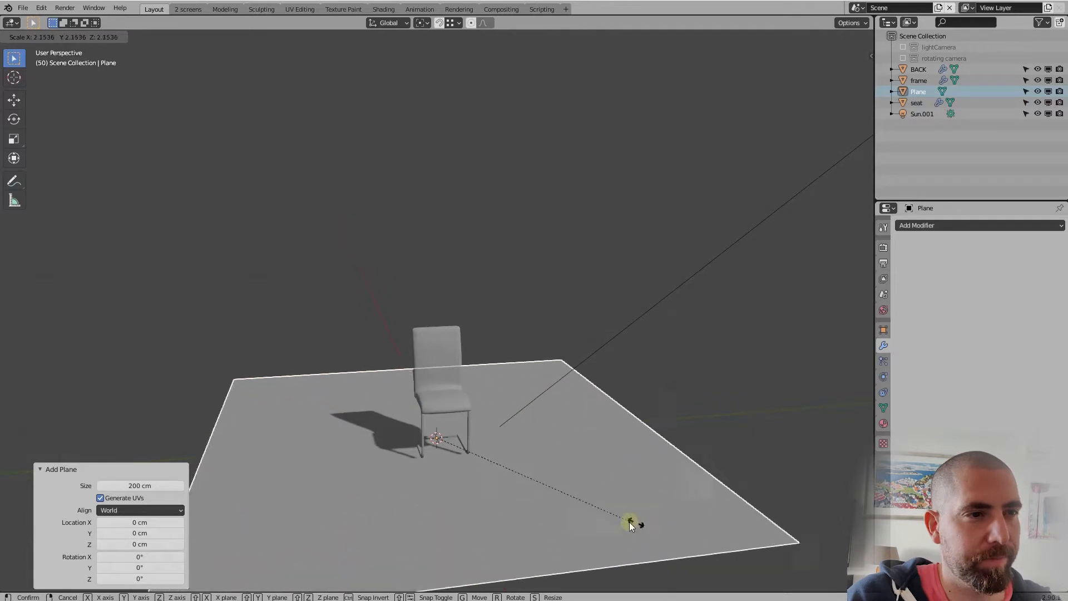
left_click(820, 533)
middle_click_drag(820, 533, 606, 436)
scroll(581, 432, "down", 5)
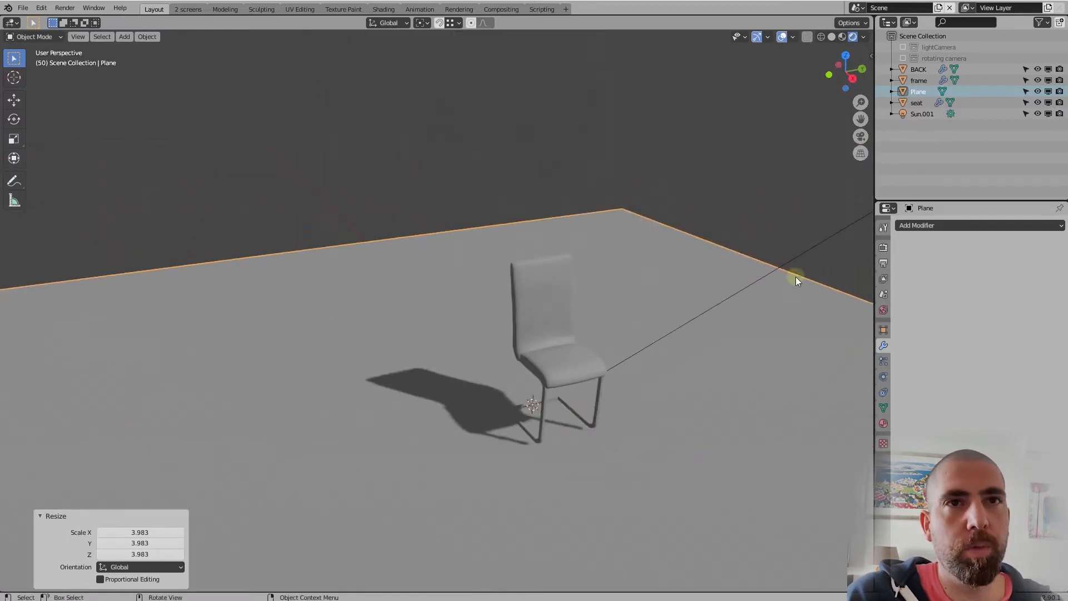
Step: Set the sun light's angle to 15° to soften the chair's shadow
middle_click_drag(730, 353, 570, 413)
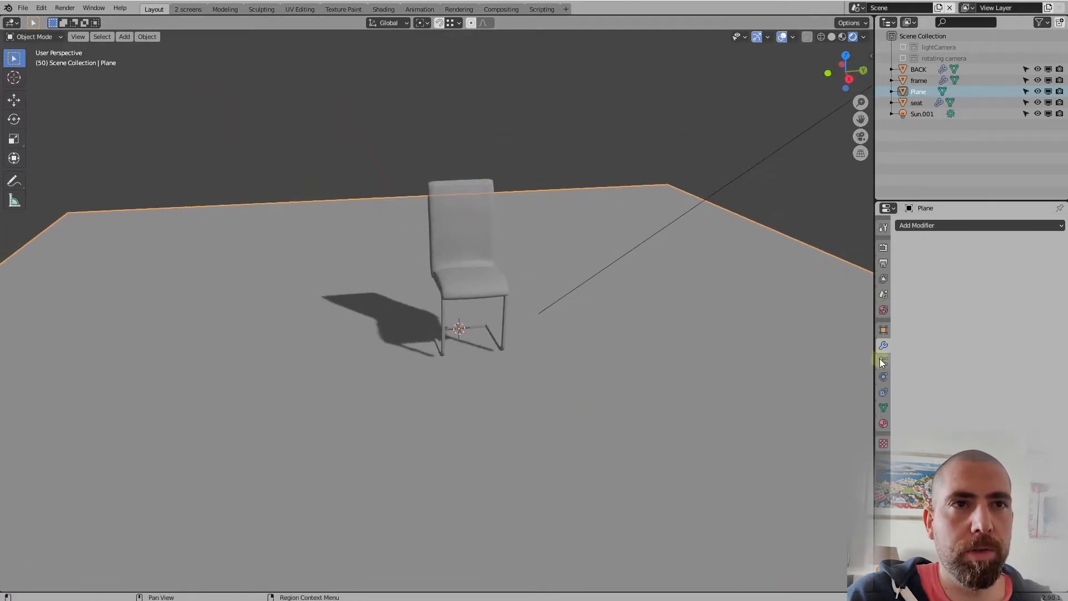
scroll(572, 385, "down", 4)
scroll(573, 385, "down", 5)
left_click(652, 325)
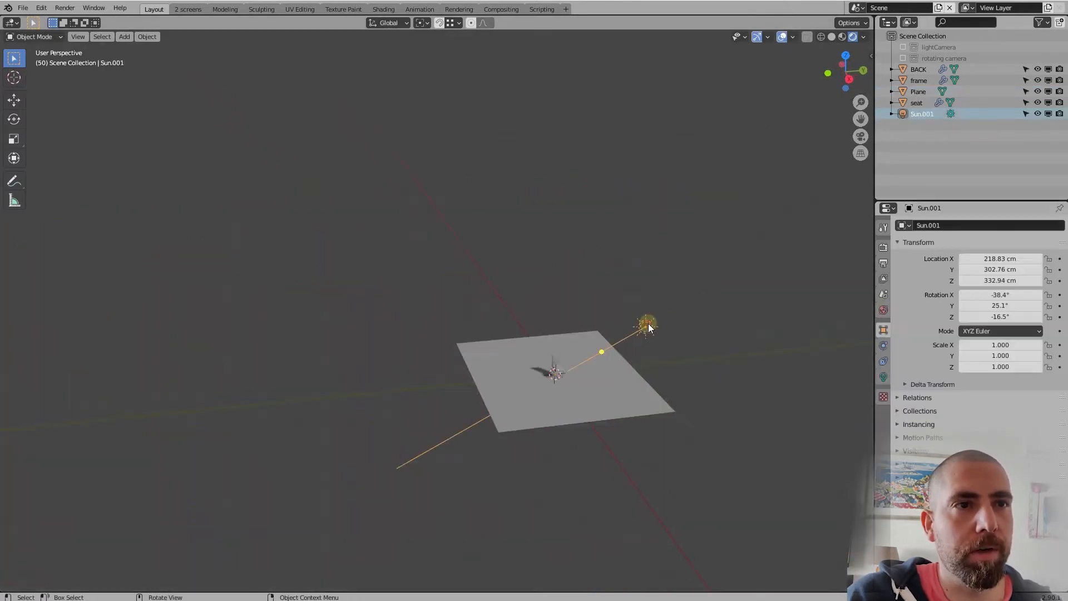
scroll(647, 333, "up", 4)
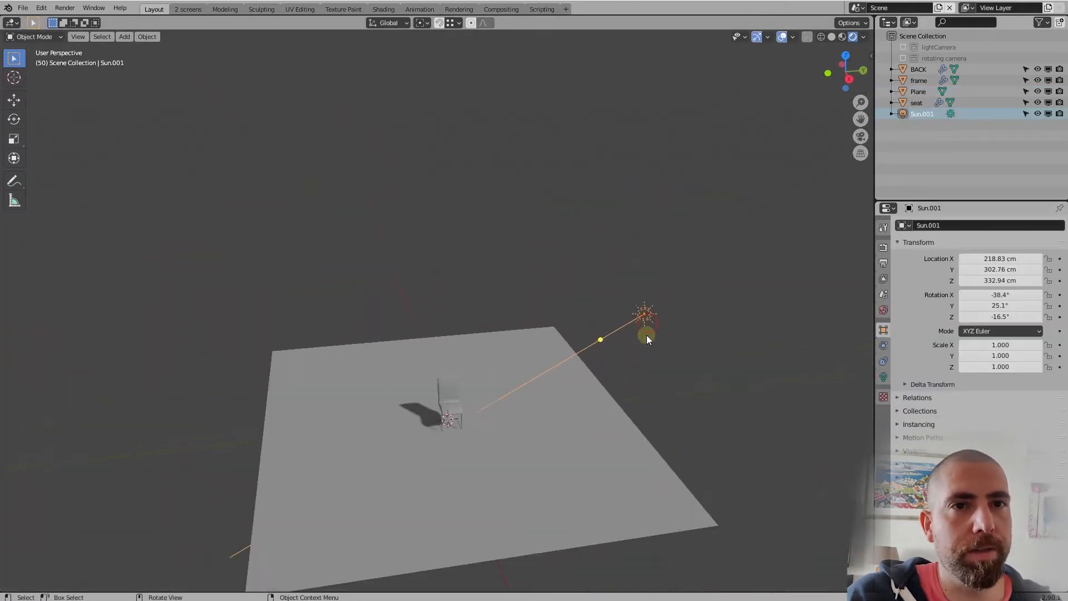
left_click(884, 377)
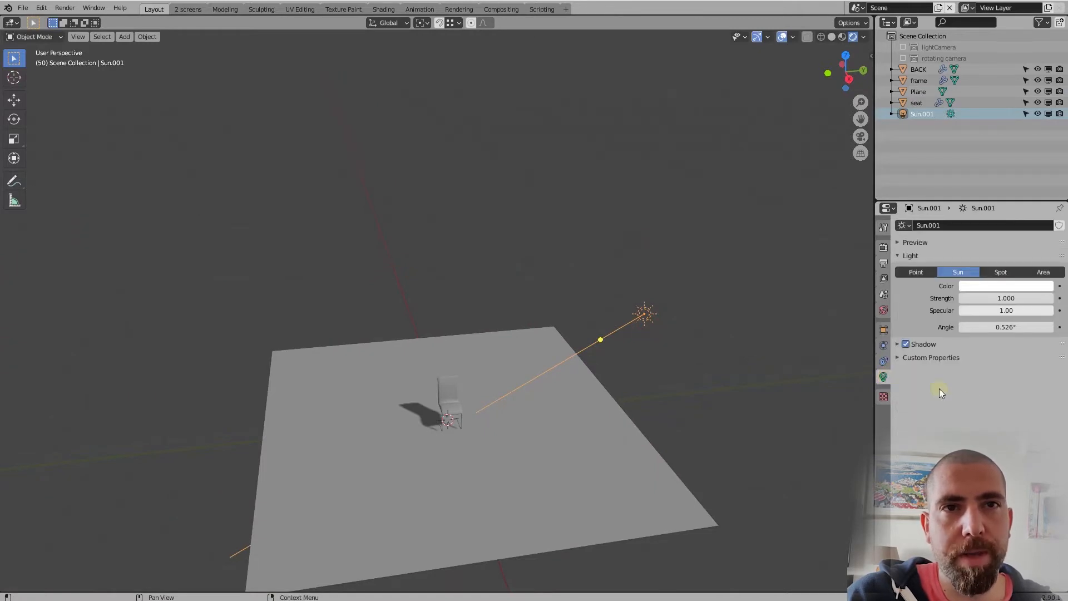
left_click(1010, 327)
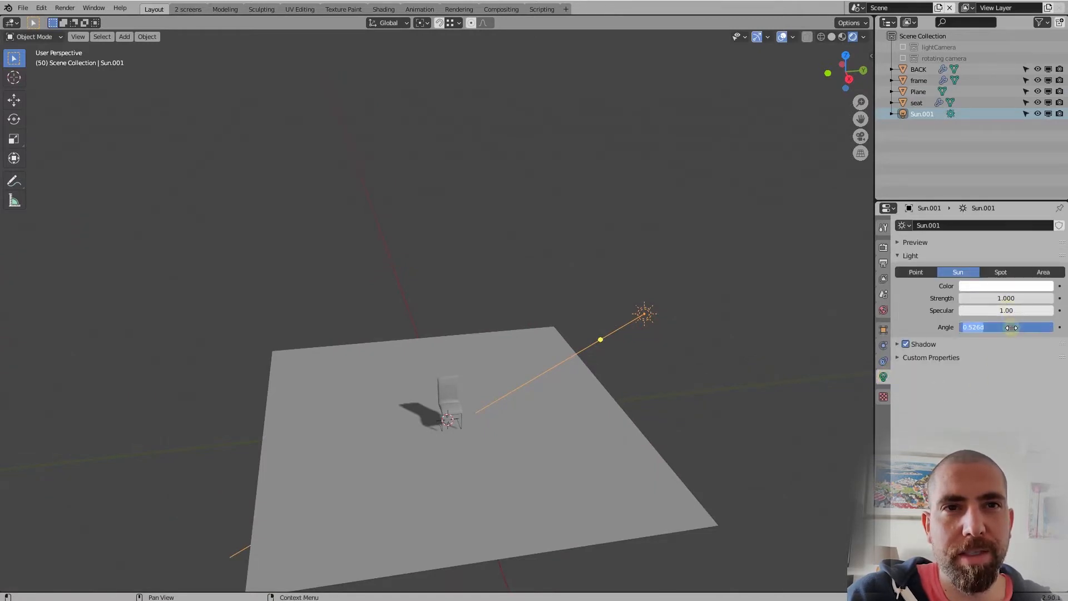
type("15")
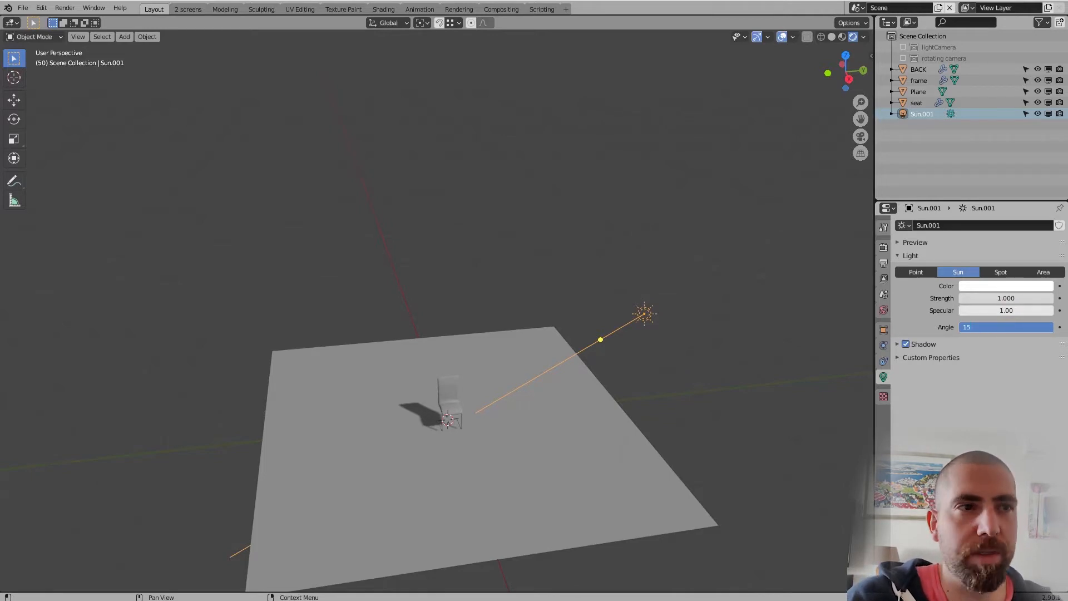
key("Return")
Step: Change the scene's render engine to Cycles and view the chair's shadow up close
scroll(823, 425, "up", 3)
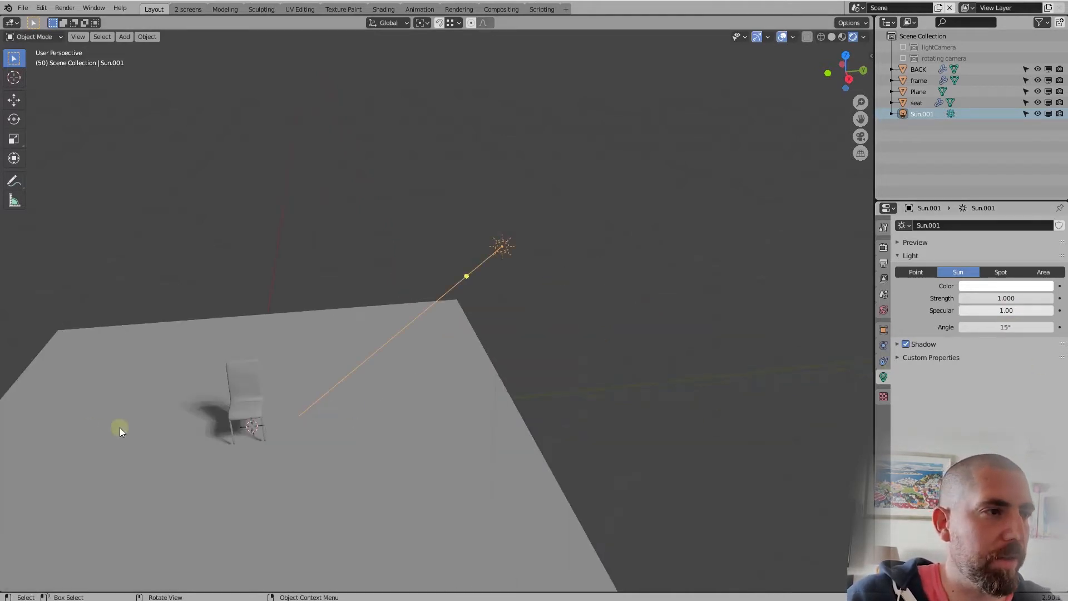
scroll(167, 436, "up", 6)
scroll(256, 442, "up", 3)
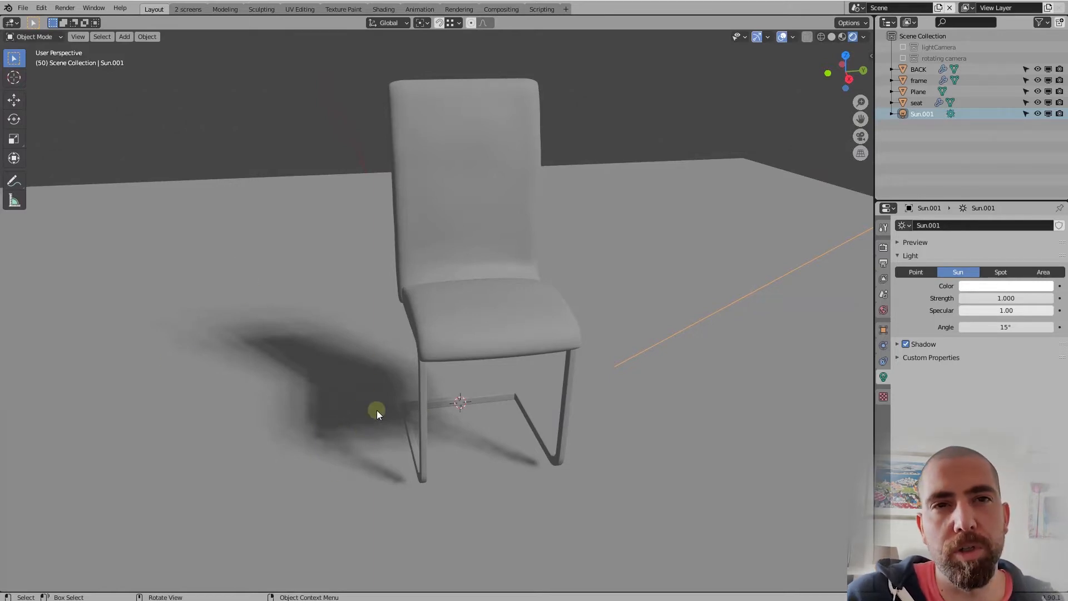
scroll(416, 392, "down", 4)
middle_click_drag(416, 406, 428, 405)
left_click(884, 249)
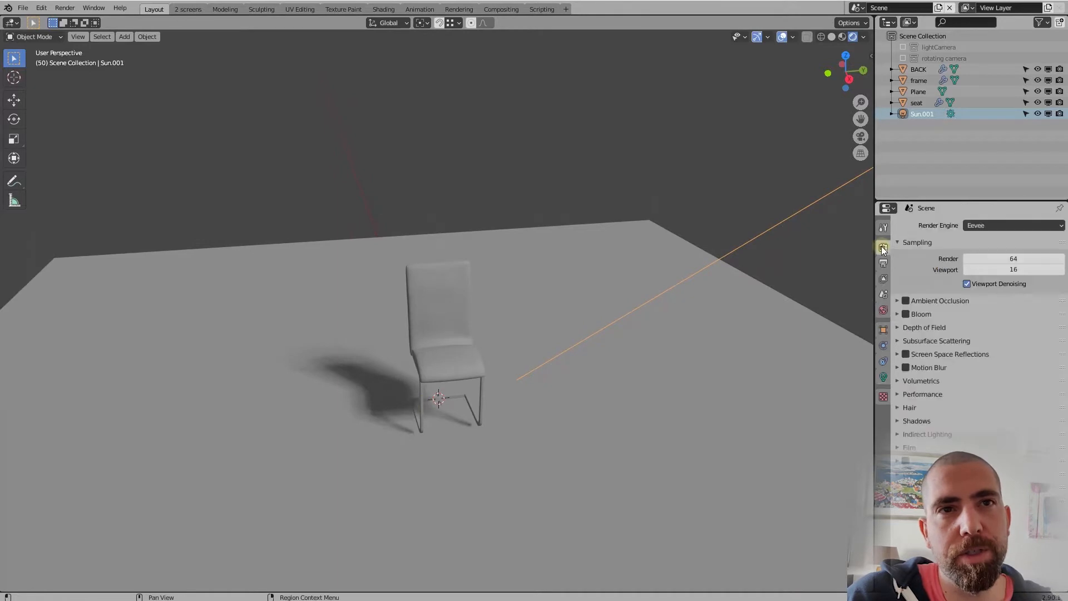
left_click(997, 225)
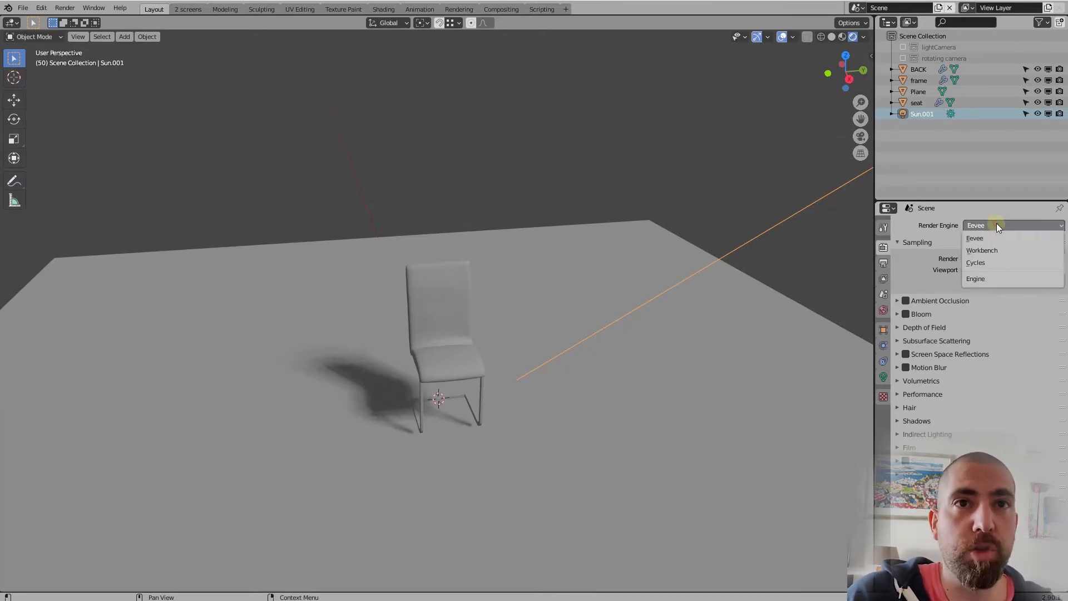
left_click(1004, 262)
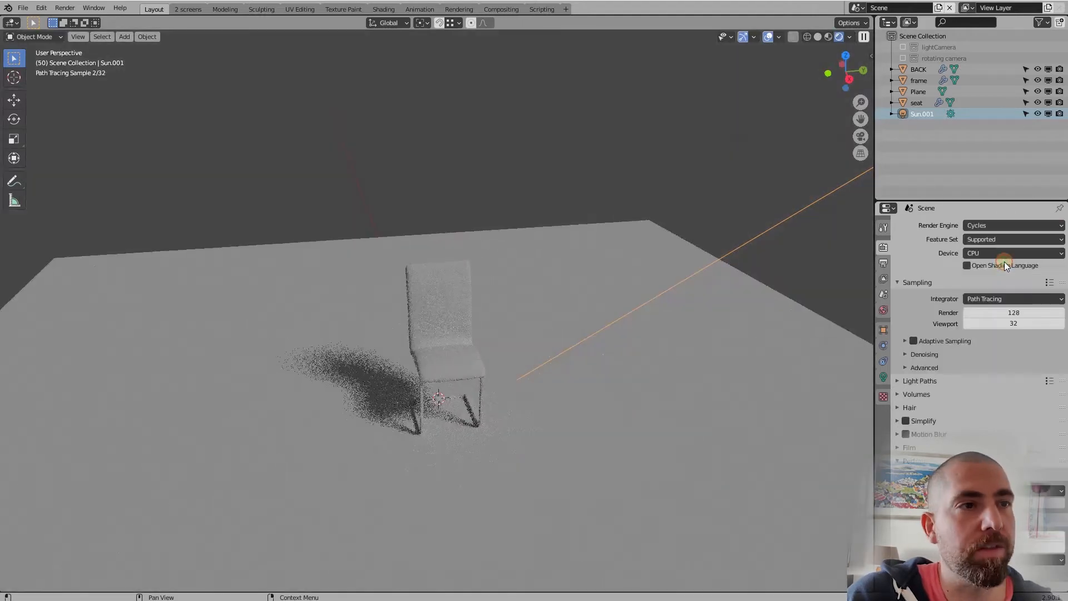
scroll(366, 436, "up", 4)
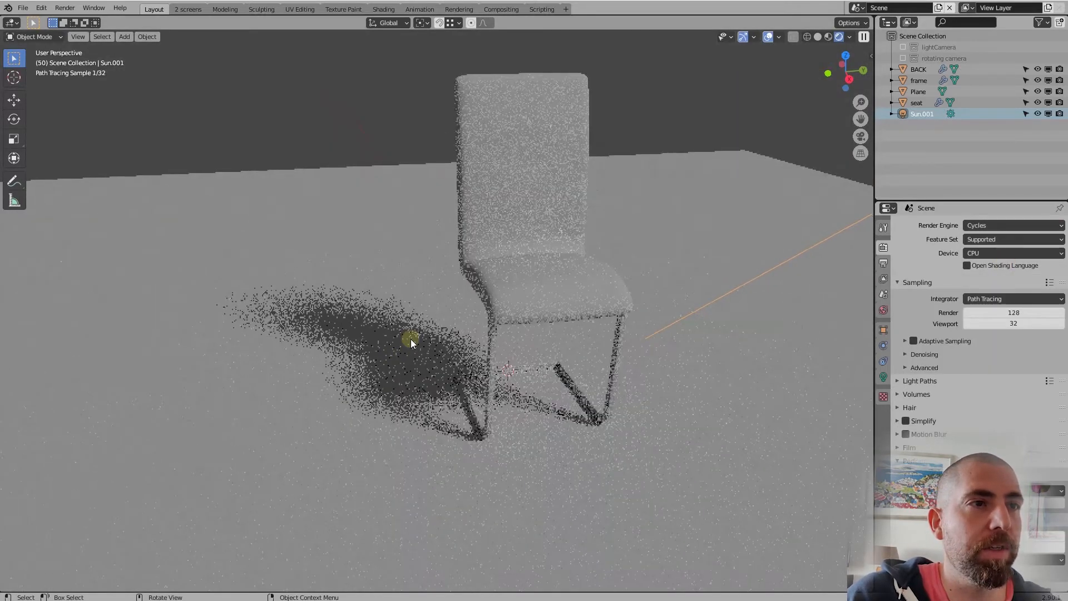
Step: Examine the chair and its soft shadow in the Cycles viewport render from several angles and distances
scroll(520, 317, "down", 3)
scroll(536, 294, "up", 3)
middle_click_drag(536, 322, 549, 298)
scroll(549, 298, "down", 2)
scroll(537, 457, "up", 2)
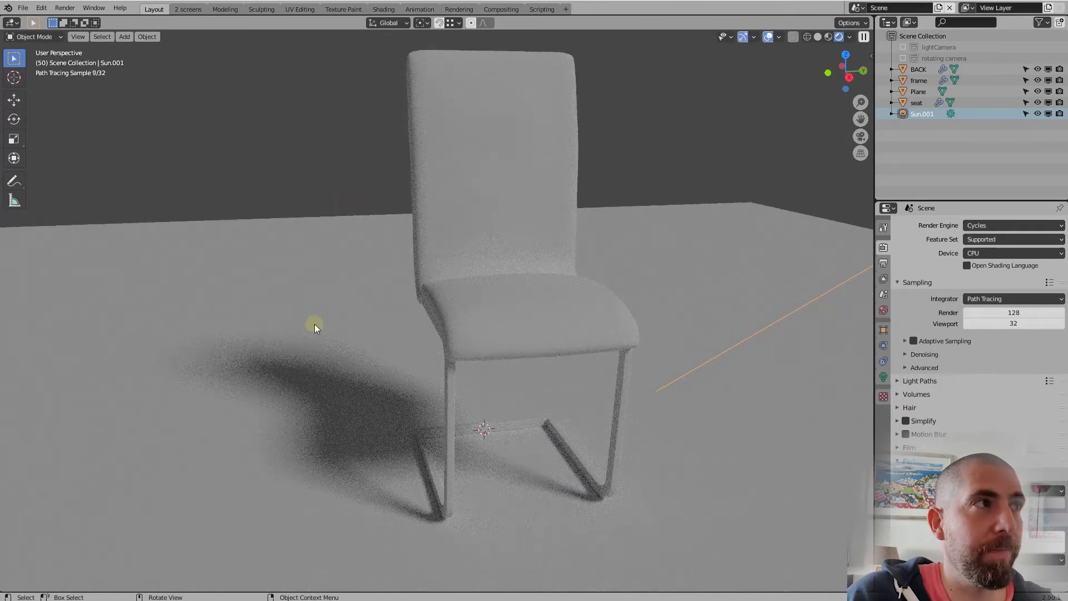
mouse_move(572, 383)
middle_mouse_down()
mouse_move(592, 389)
mouse_move(577, 366)
middle_mouse_up()
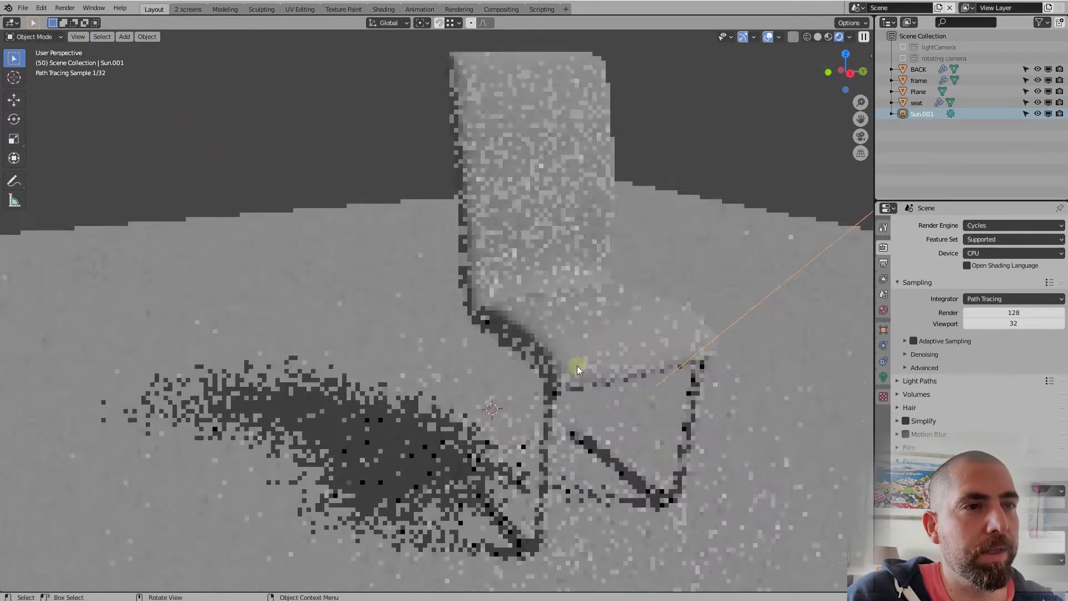
scroll(576, 366, "down", 4)
scroll(694, 385, "up", 2)
middle_click_drag(416, 270, 433, 307)
scroll(417, 134, "up", 5)
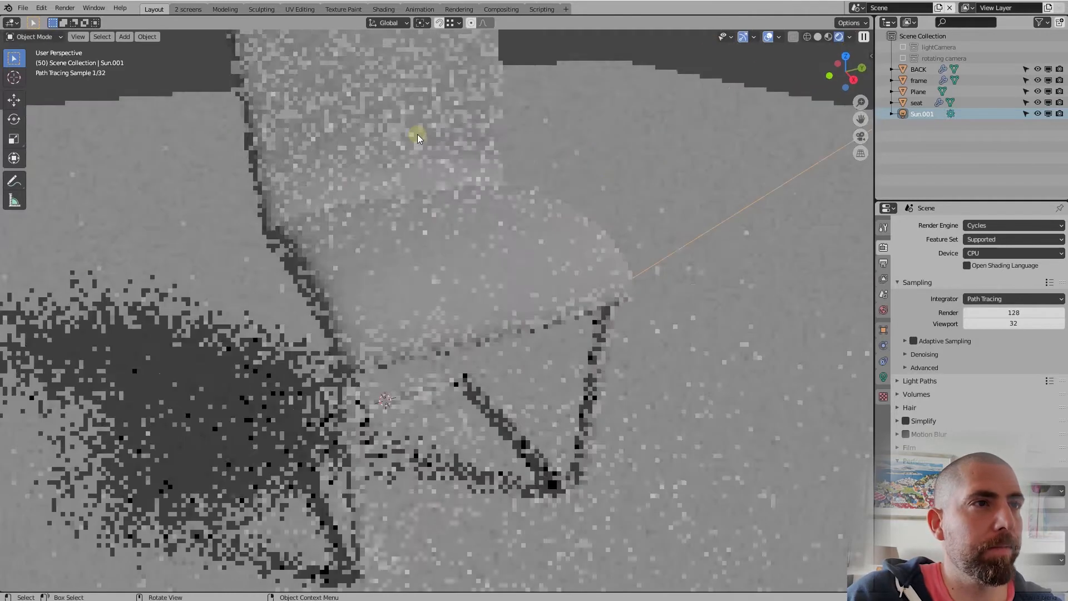
scroll(513, 349, "down", 4)
scroll(512, 342, "down", 3)
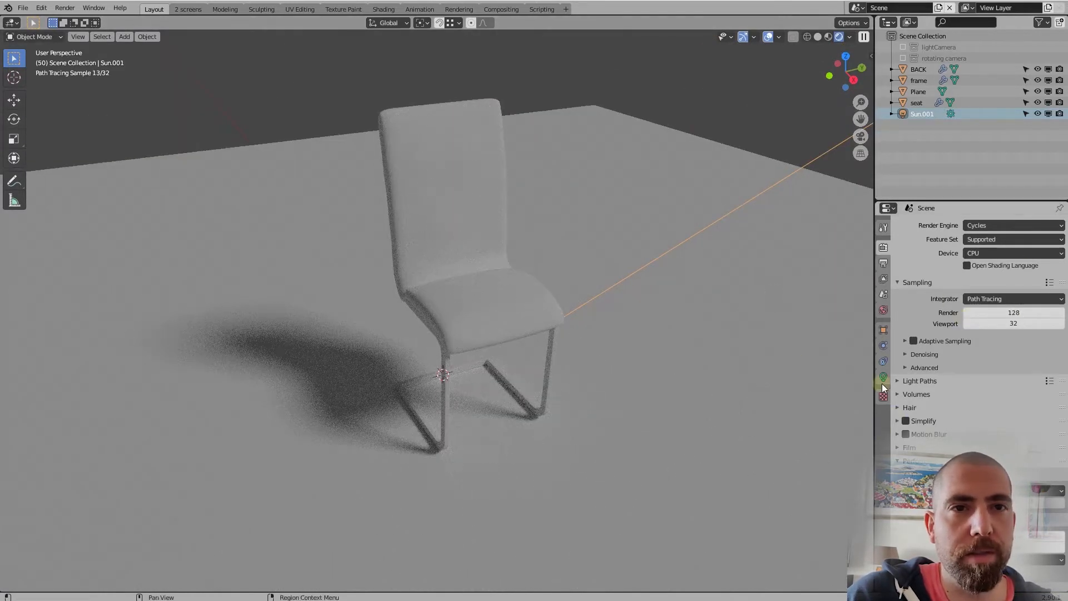
Step: Raise the sun light's strength to 4 and inspect the lighting on the chair up close
left_click(884, 377)
left_click(1020, 298)
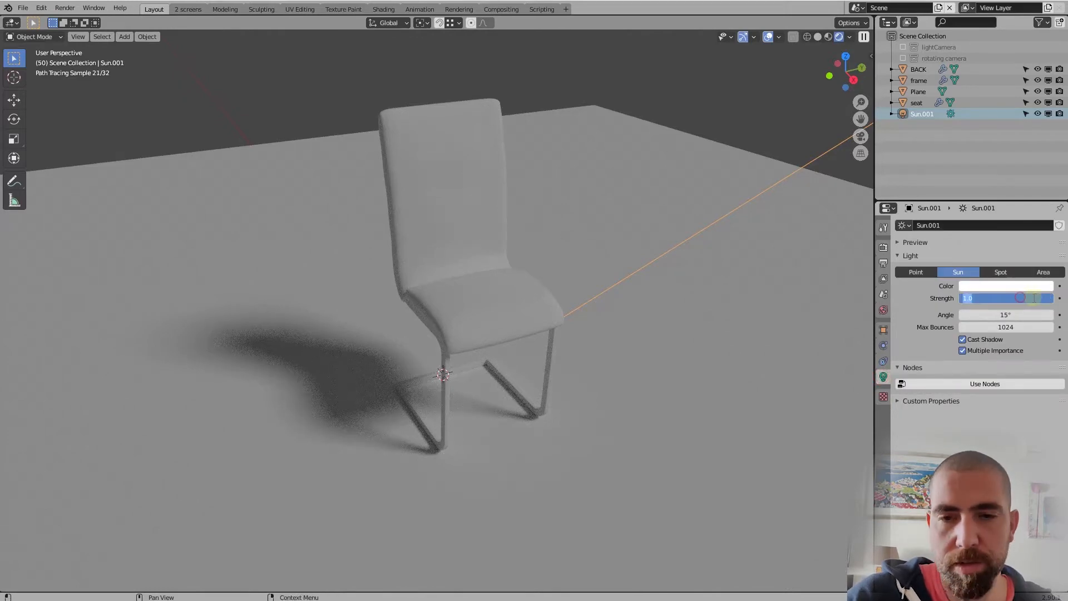
type("2")
key("Return")
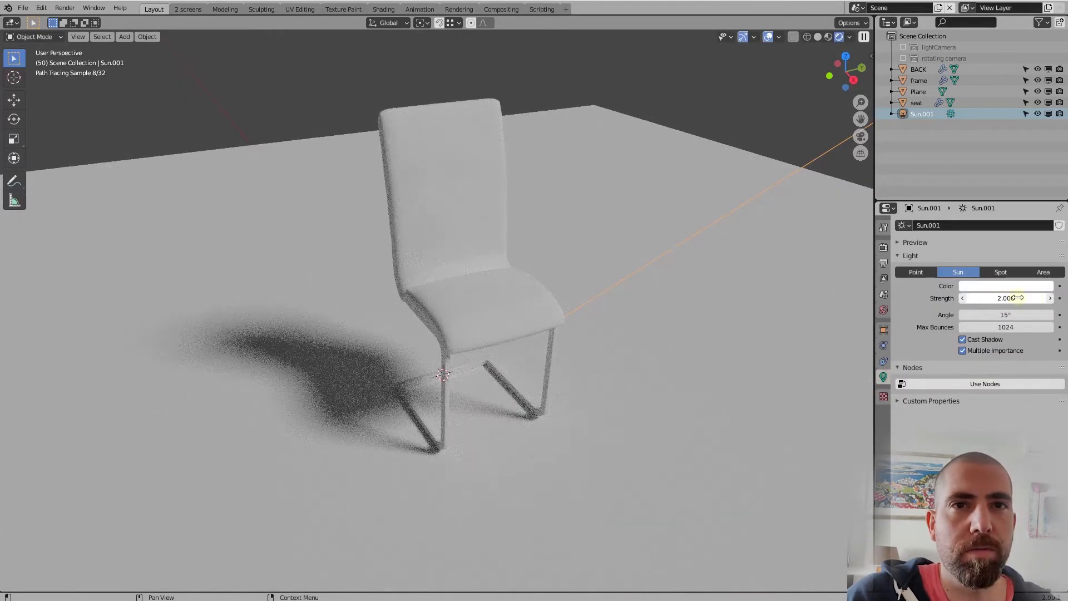
left_click(1018, 298)
type("4")
key("Return")
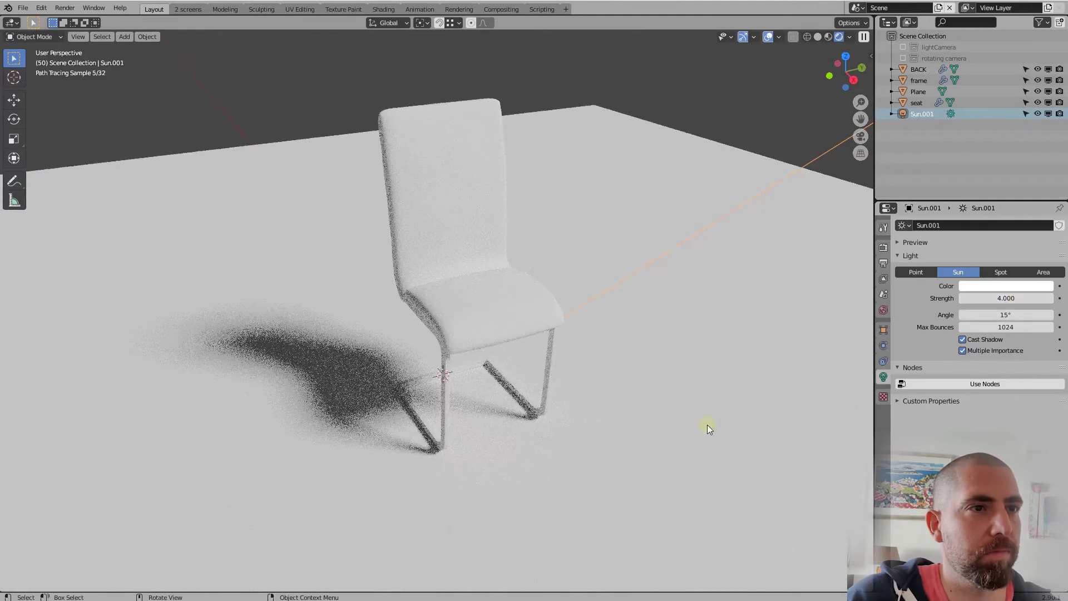
middle_click_drag(653, 417, 650, 395)
scroll(533, 326, "up", 8)
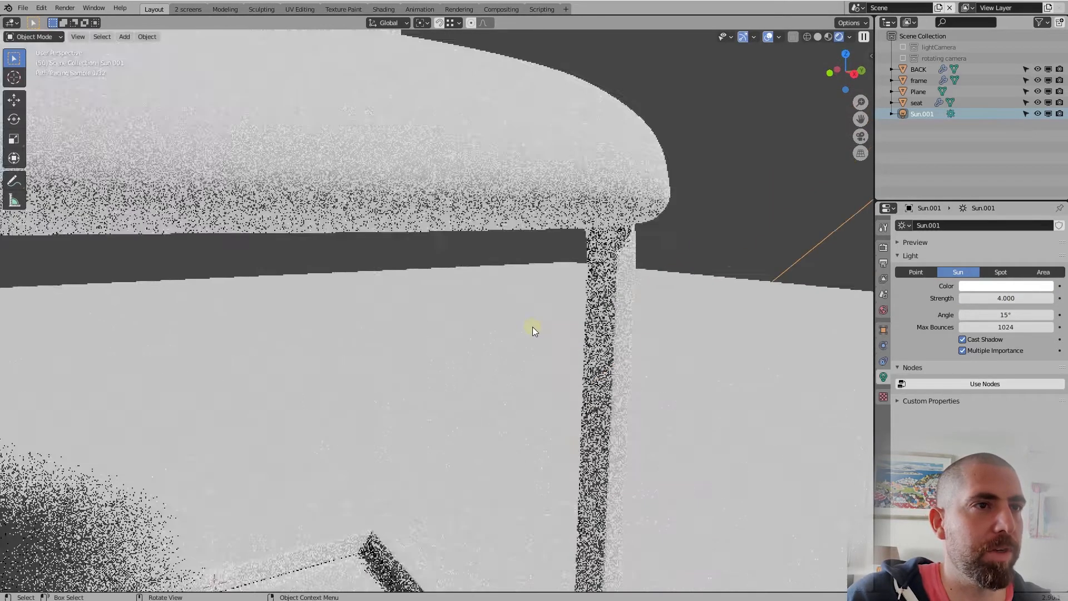
scroll(533, 326, "down", 8)
middle_click_drag(533, 326, 501, 353)
scroll(478, 372, "up", 3)
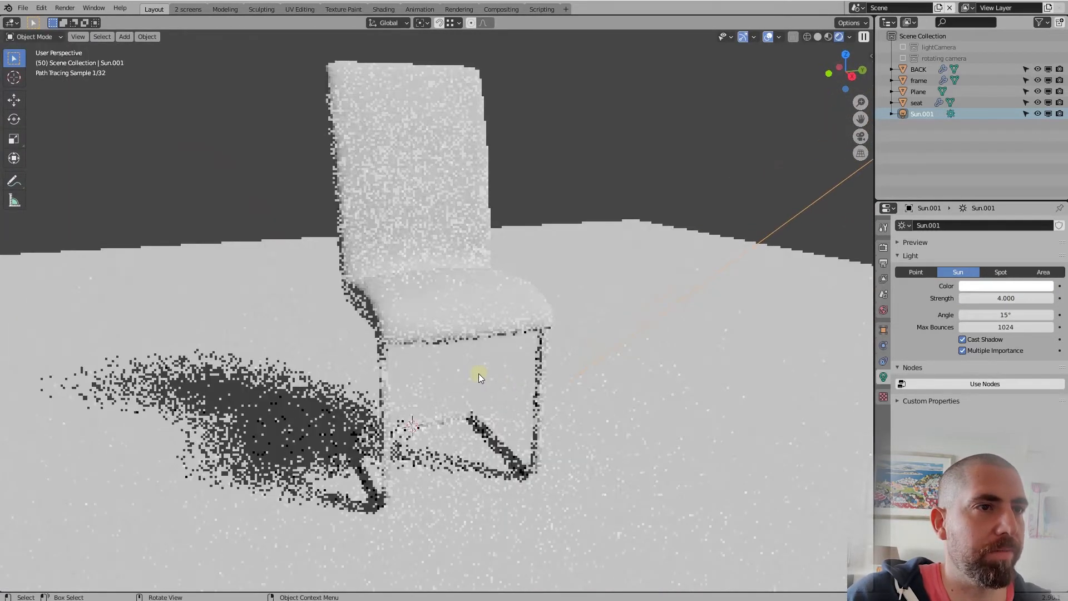
Step: Move the floor plane's back edge about 218 cm along X and extrude it about 458 cm straight up as a wall
scroll(568, 338, "down", 5)
left_click(616, 337)
scroll(615, 337, "down", 4)
middle_click_drag(586, 325, 540, 336)
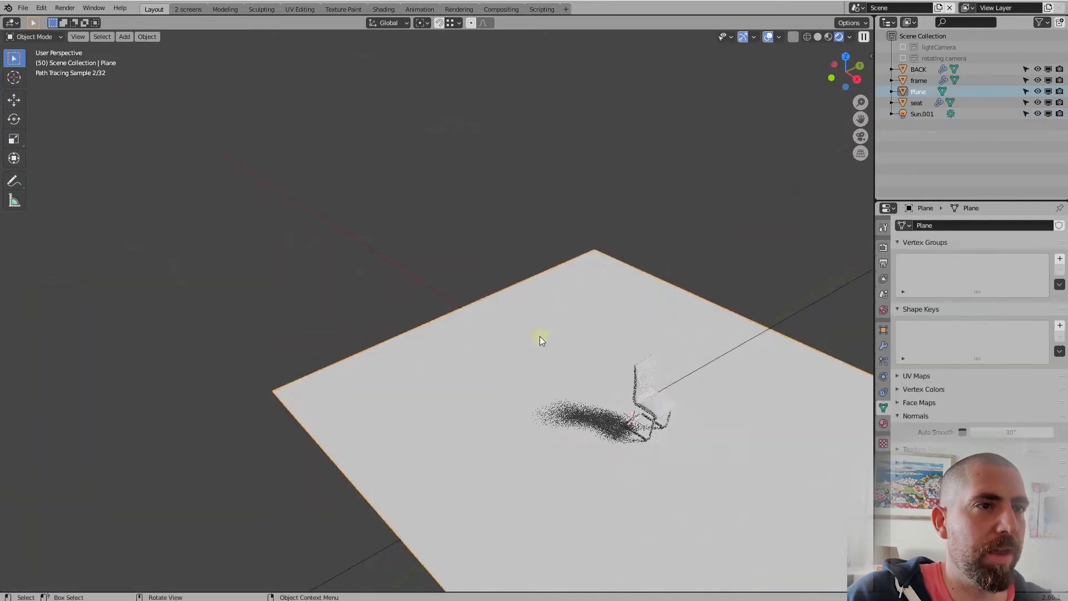
key("Tab")
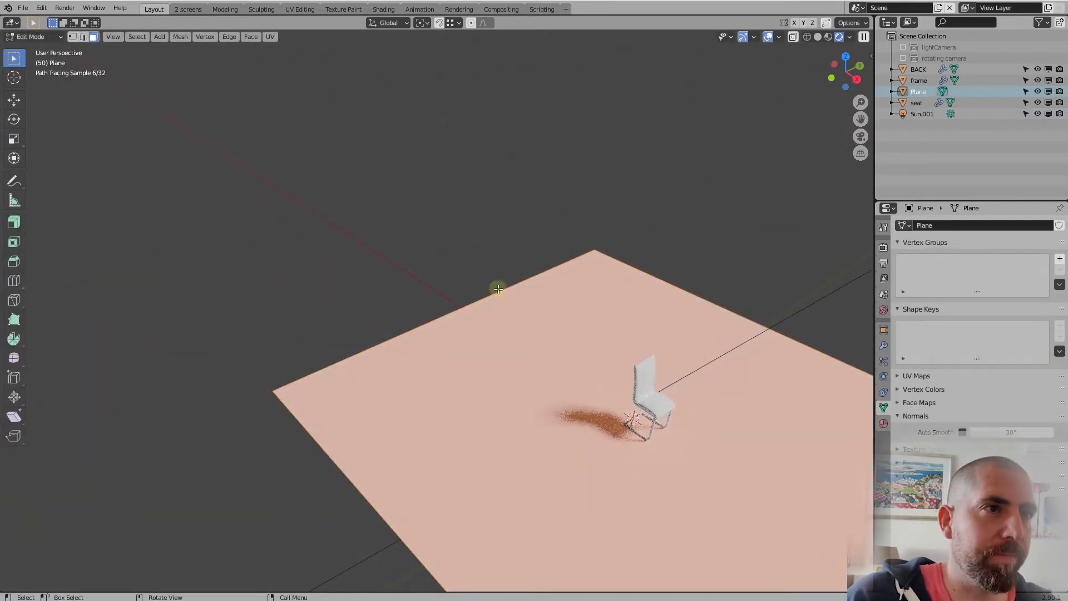
left_click(532, 332)
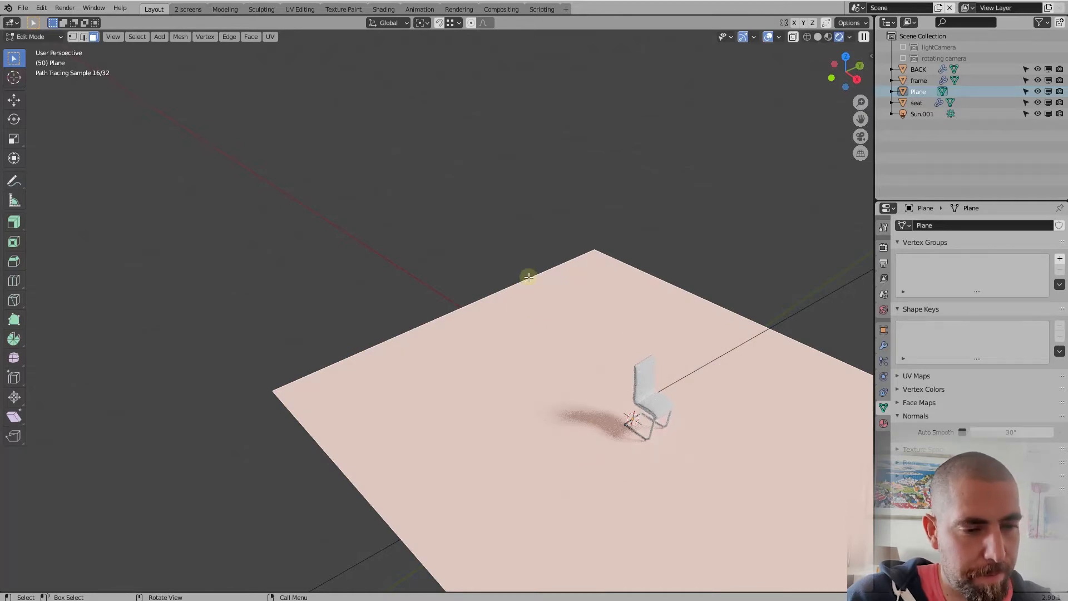
left_click(529, 278)
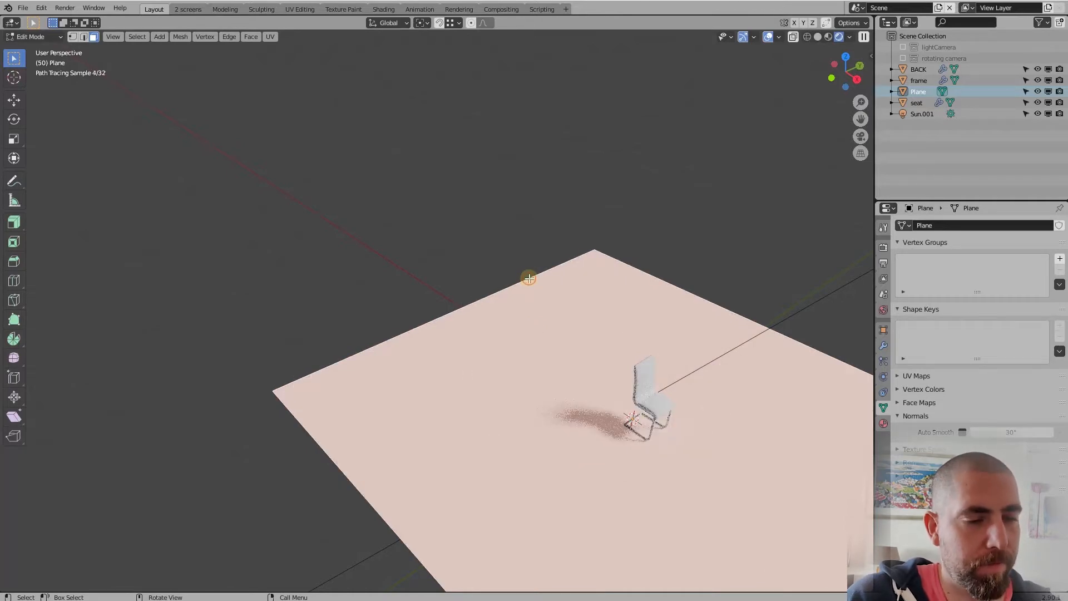
key("2")
left_click(530, 280)
middle_click_drag(537, 372, 533, 345)
key("g")
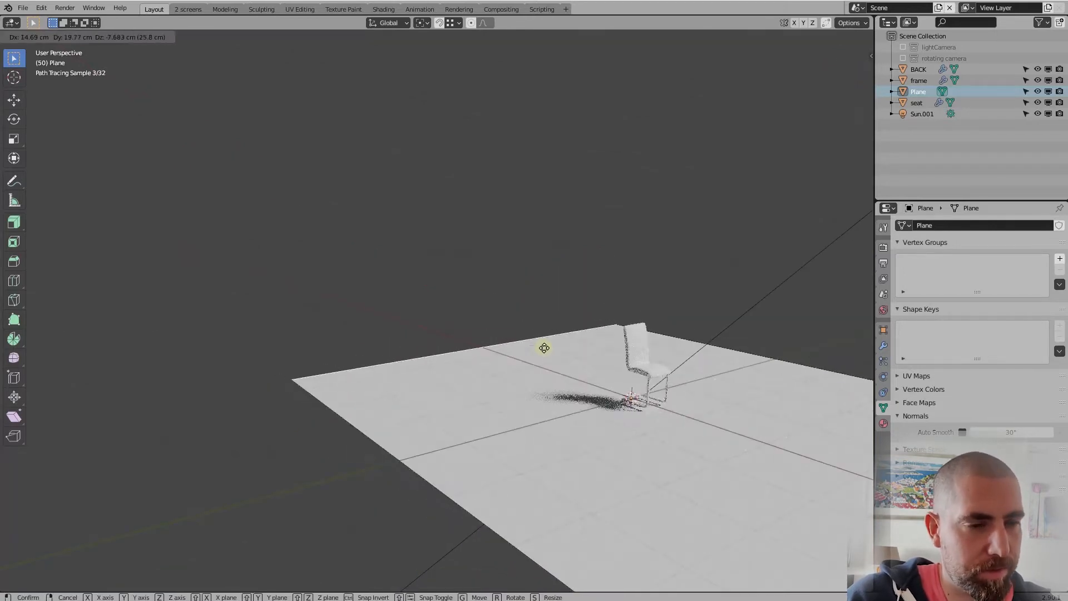
key("x")
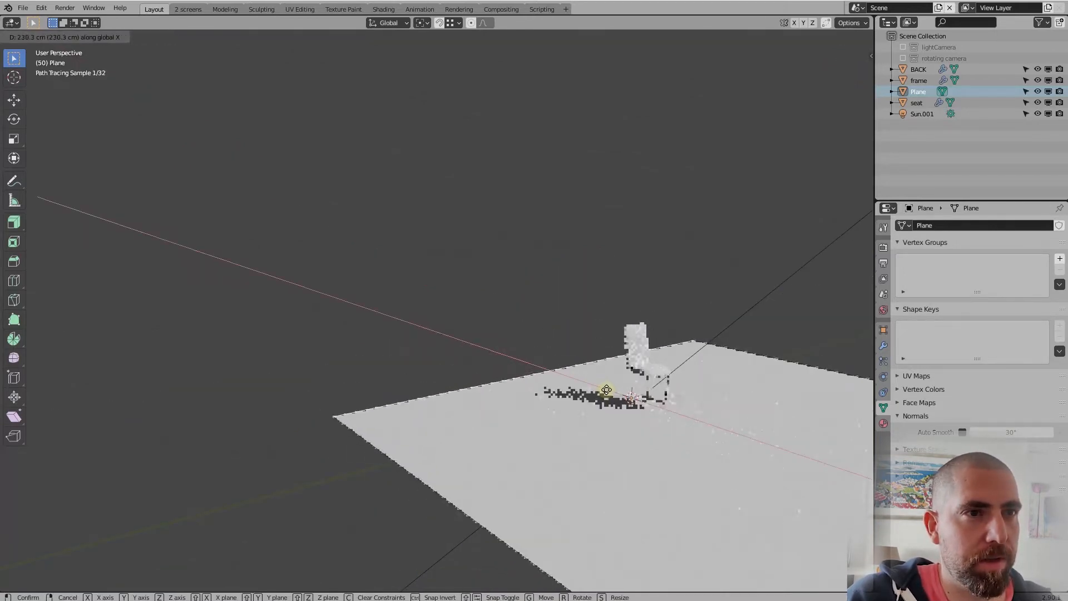
left_click(602, 386)
key("e")
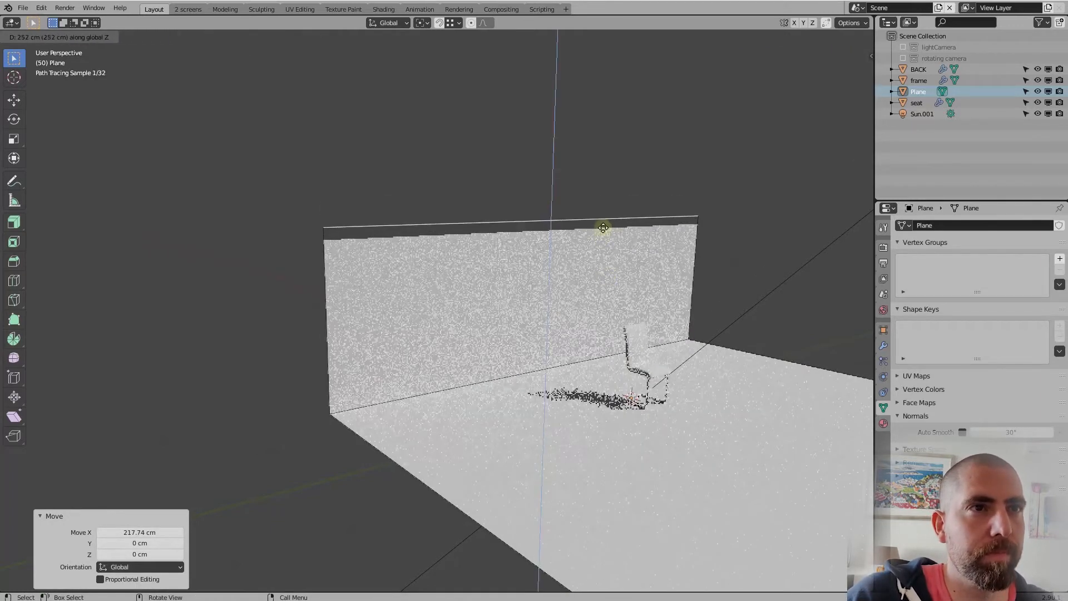
left_click(608, 105)
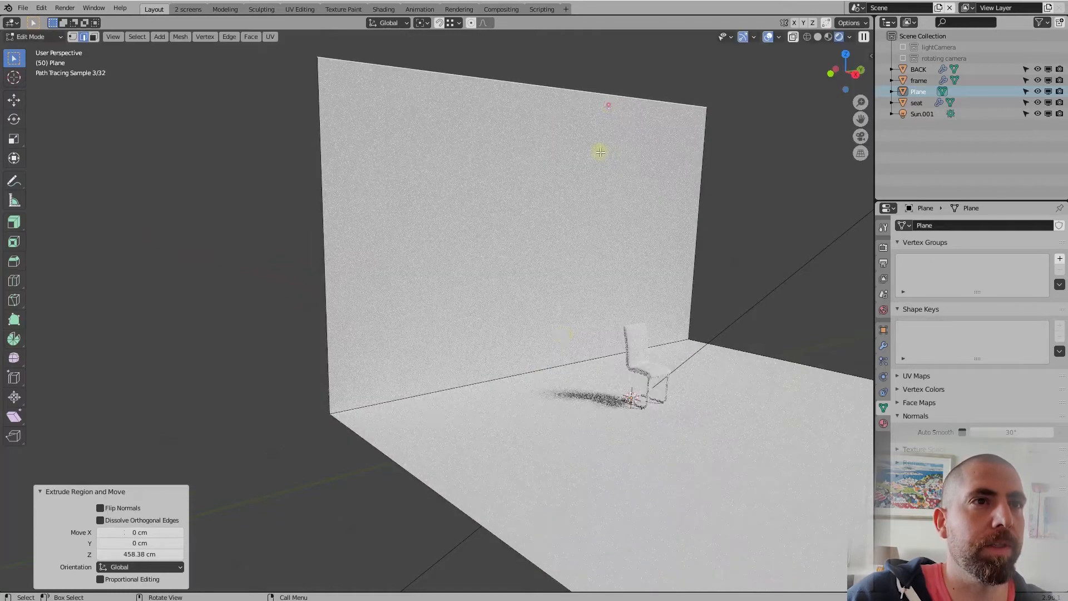
Step: Bevel the edge between floor and wall with many segments into a curved backdrop, and return to Object Mode
left_click(568, 362)
key("ctrl+b")
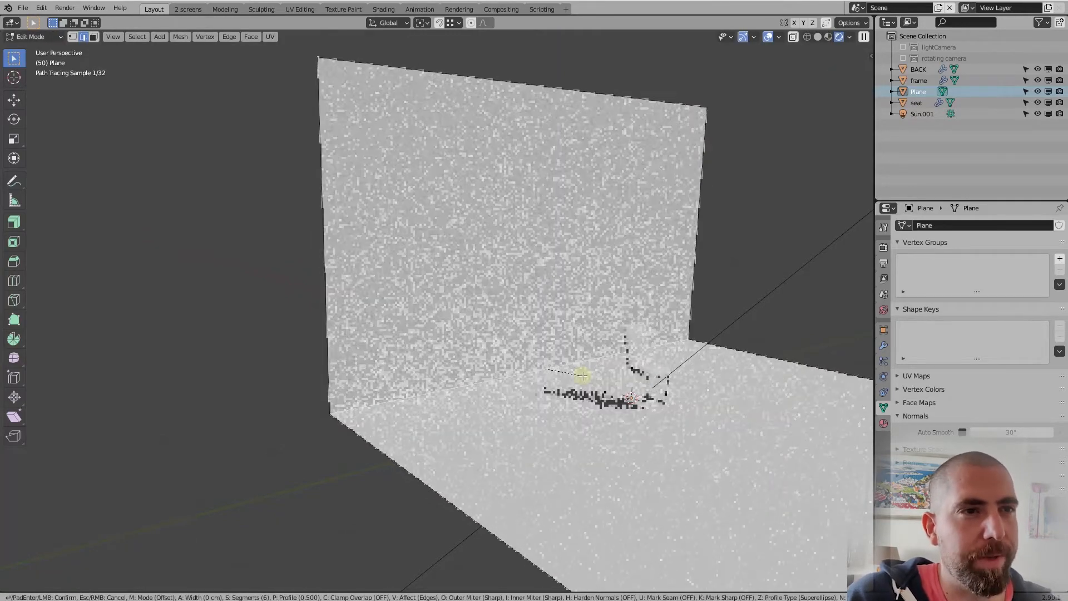
scroll(641, 435, "up", 13)
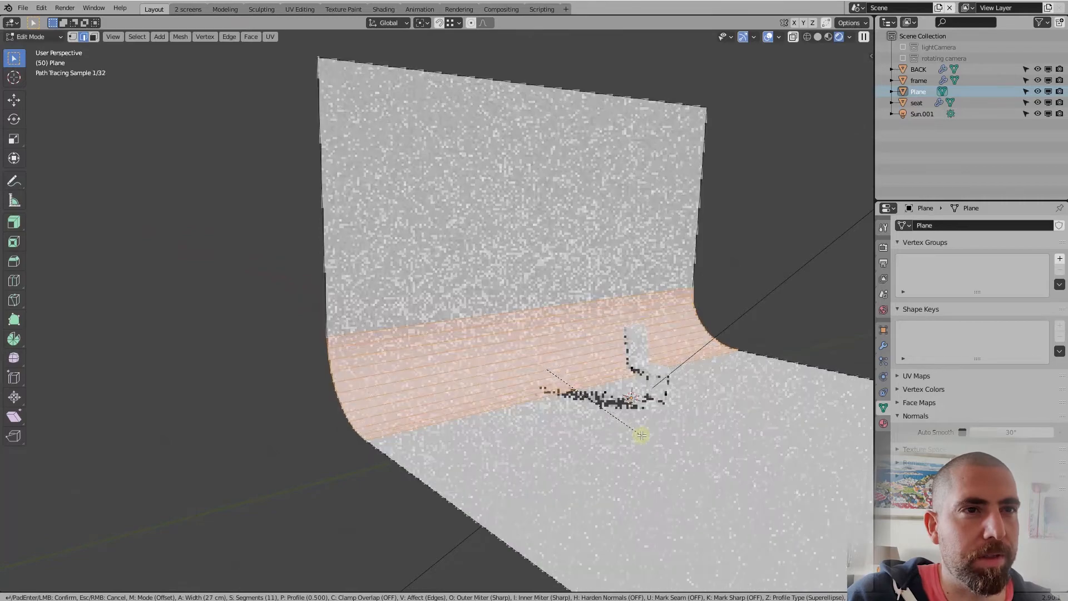
left_click(643, 435)
middle_click_drag(734, 442, 688, 441)
scroll(465, 439, "down", 3)
scroll(632, 425, "up", 3)
key("Tab")
scroll(632, 424, "down", 5)
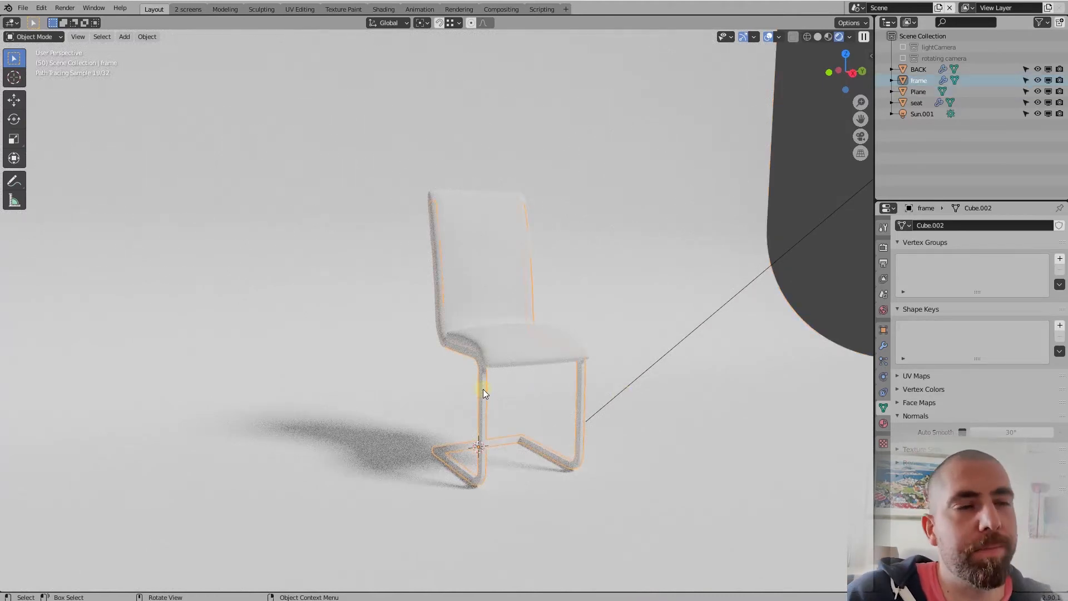
Step: Give the chair's frame a new material named "black chrome"
scroll(483, 389, "up", 3)
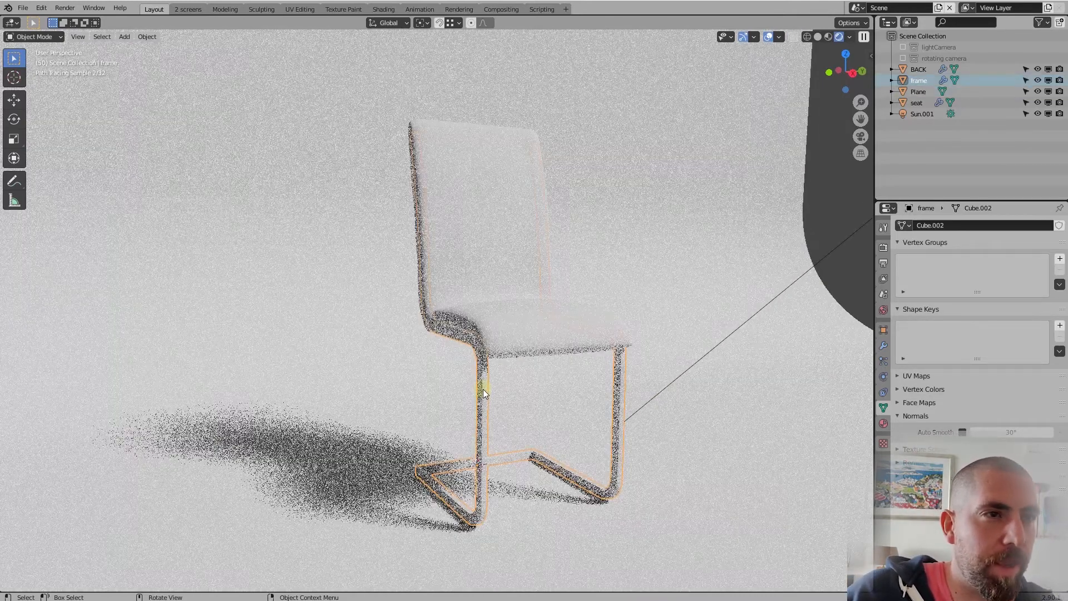
left_click(483, 435)
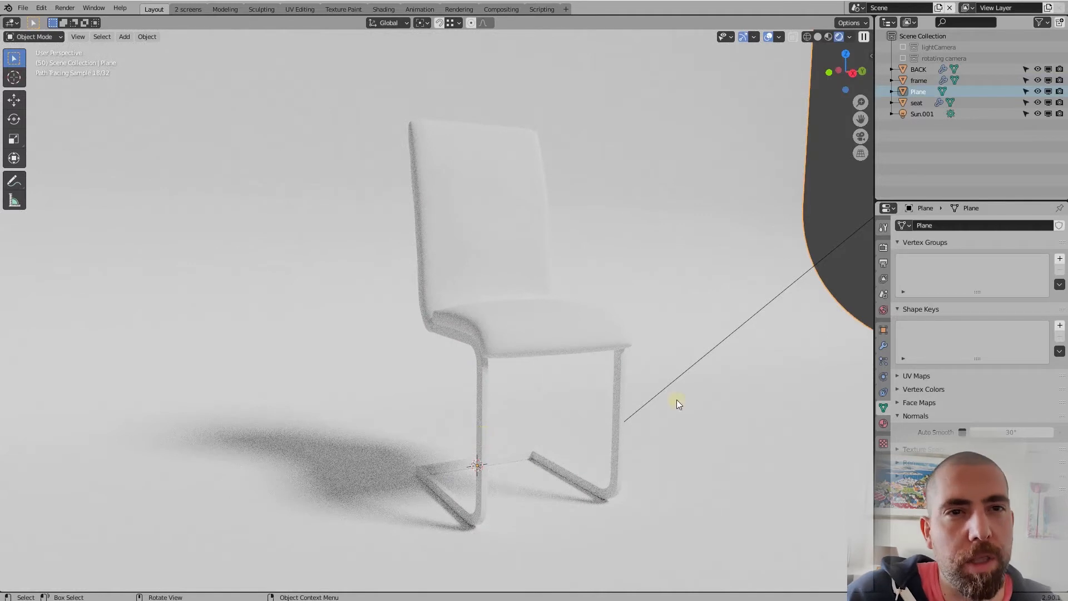
left_click(885, 423)
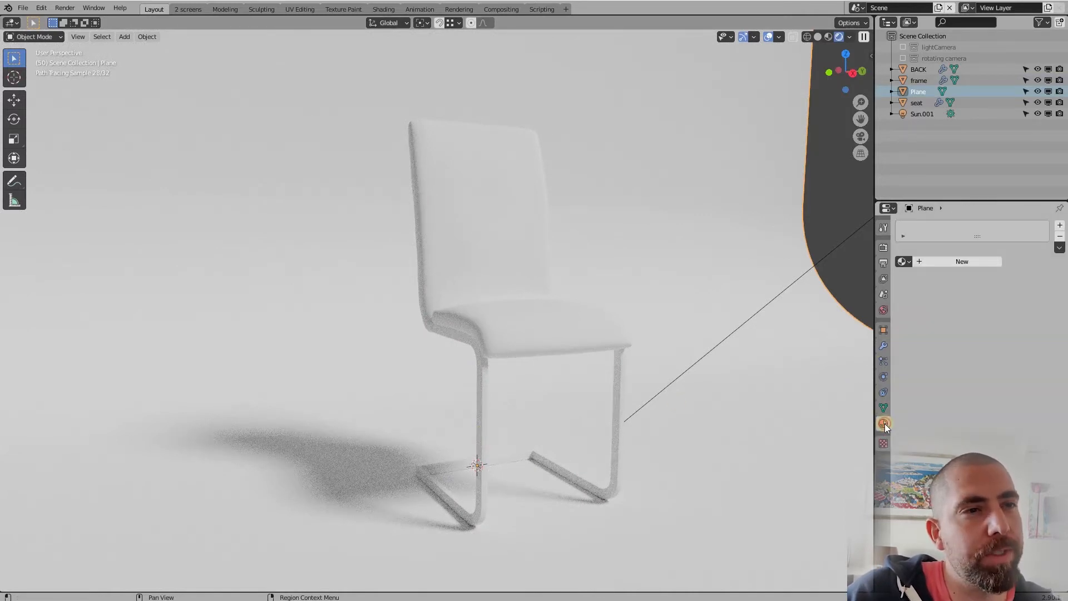
left_click(479, 393)
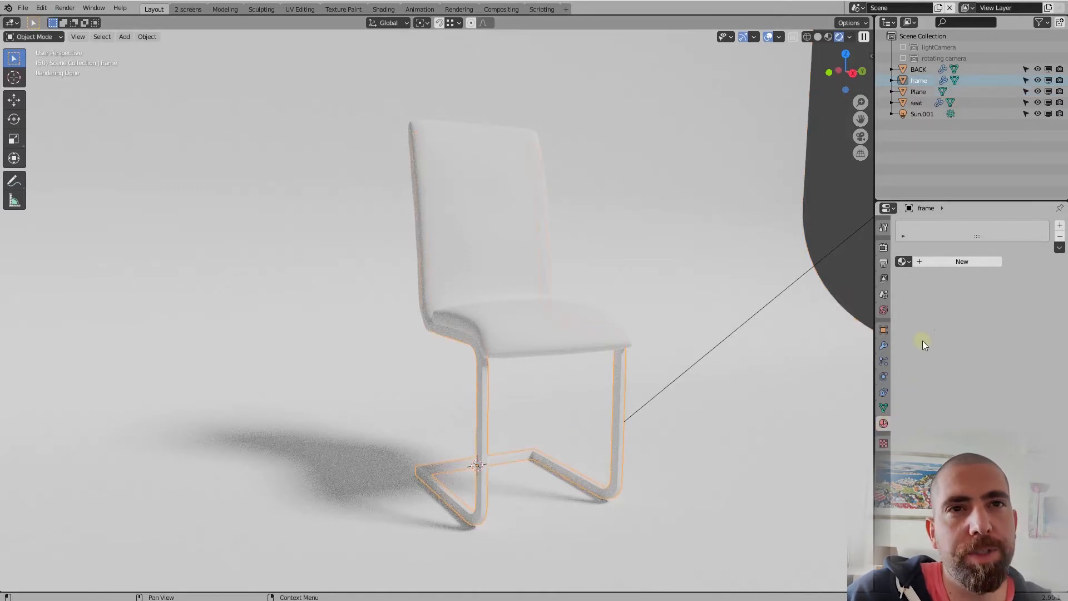
left_click(905, 261)
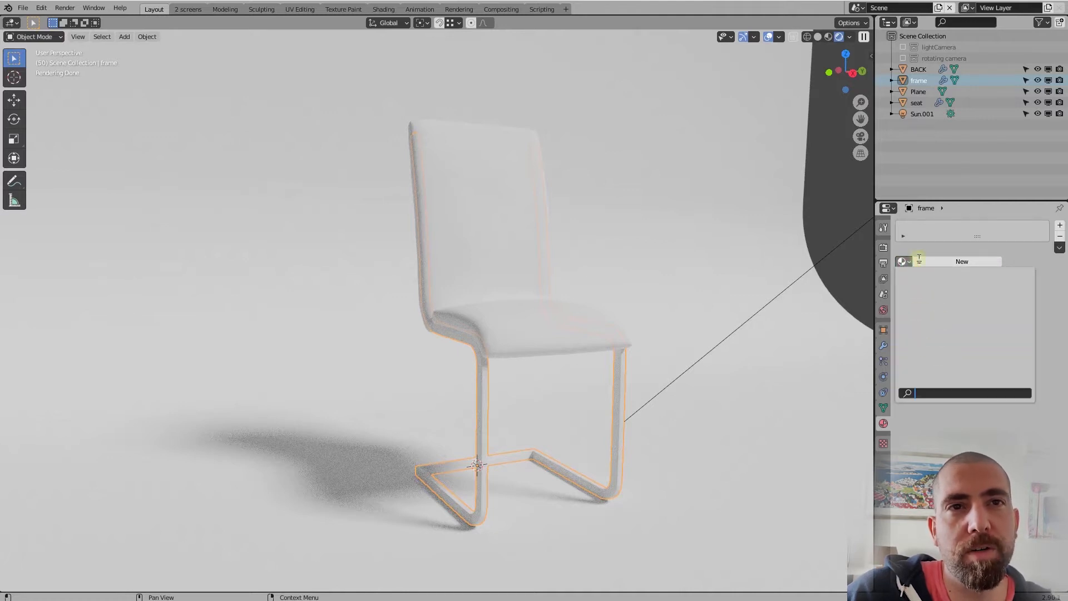
left_click(919, 262)
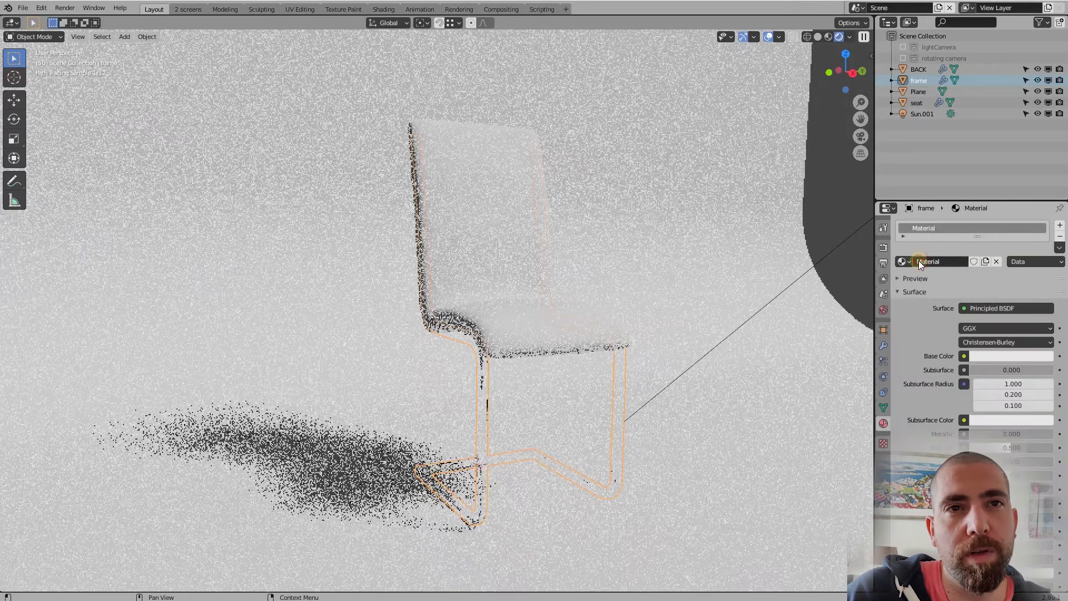
left_click(947, 262)
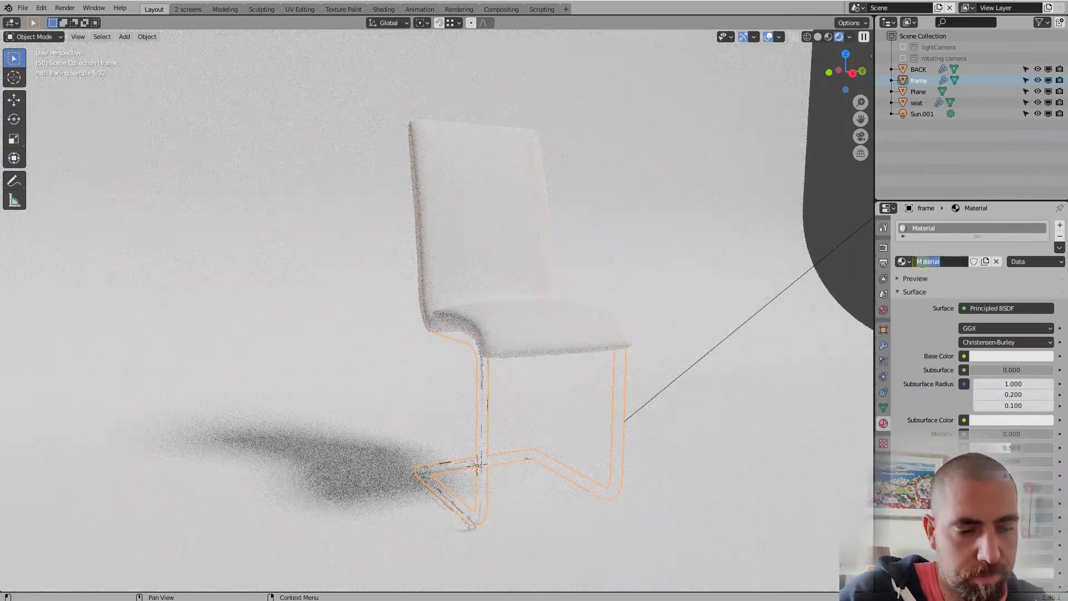
type("black")
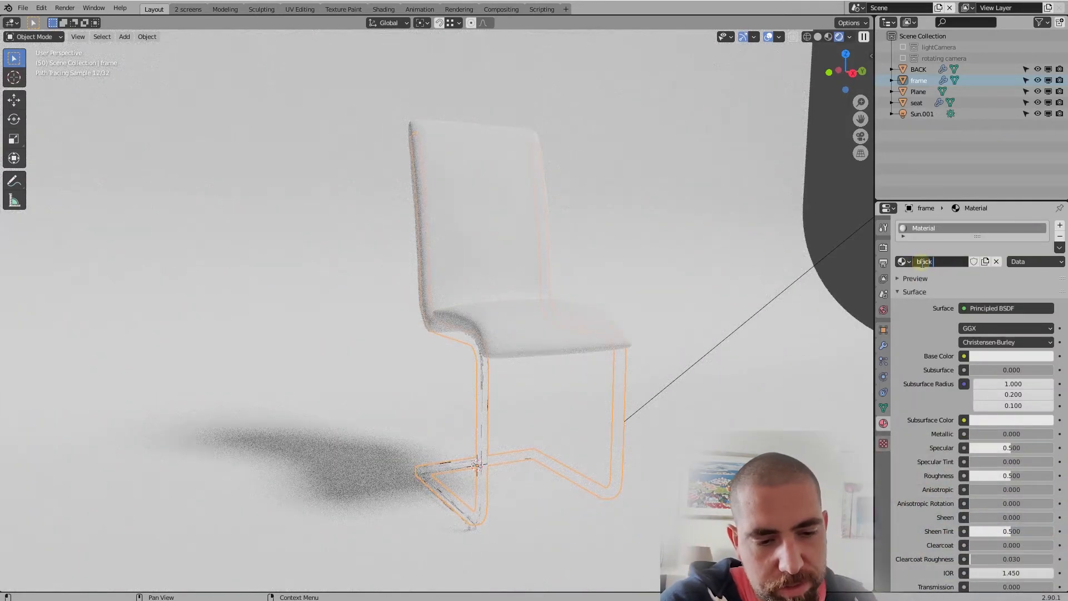
type(" chrome")
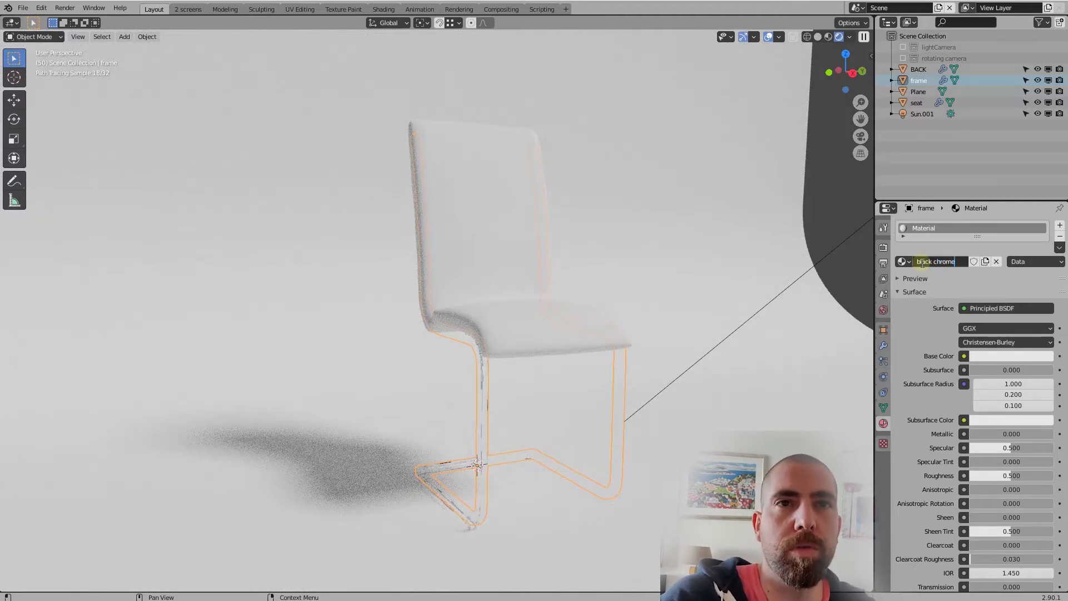
key("Return")
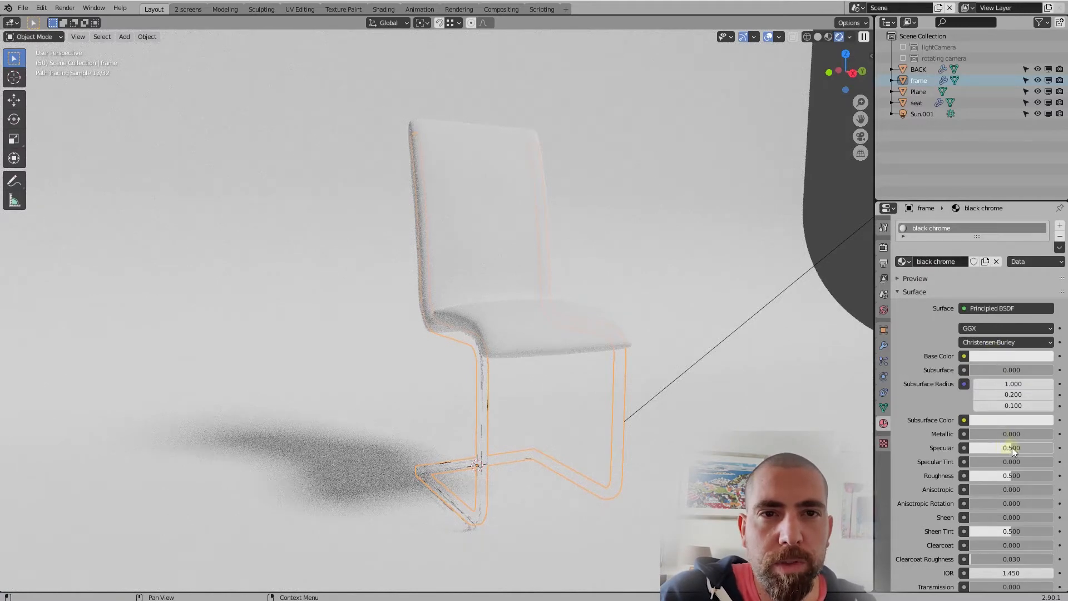
Step: Darken the black chrome material's base color to near black and display the chair in material preview shading
left_click(1007, 420)
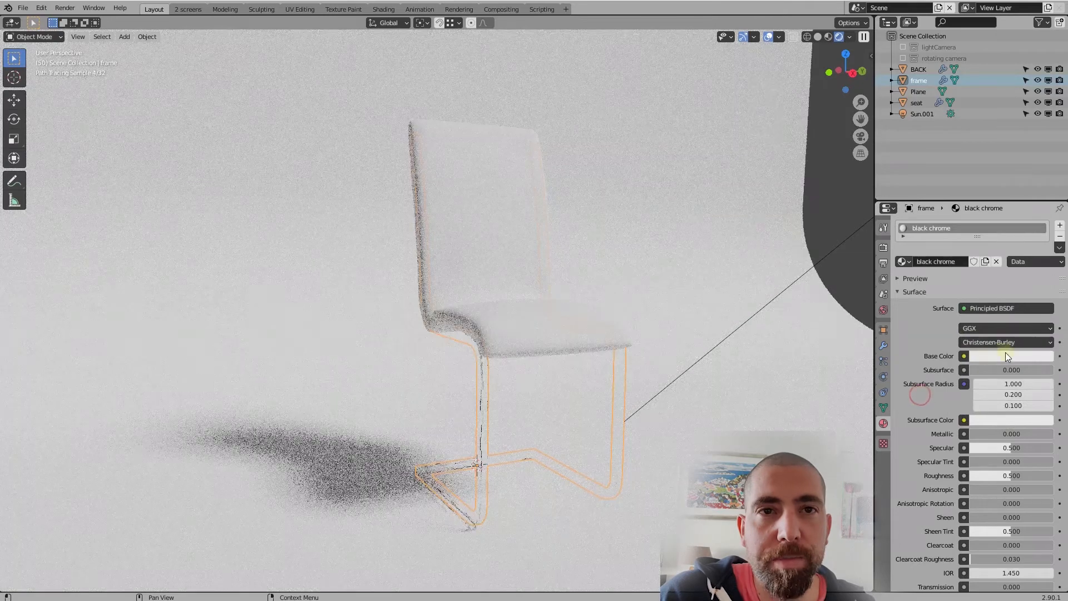
left_click(1014, 355)
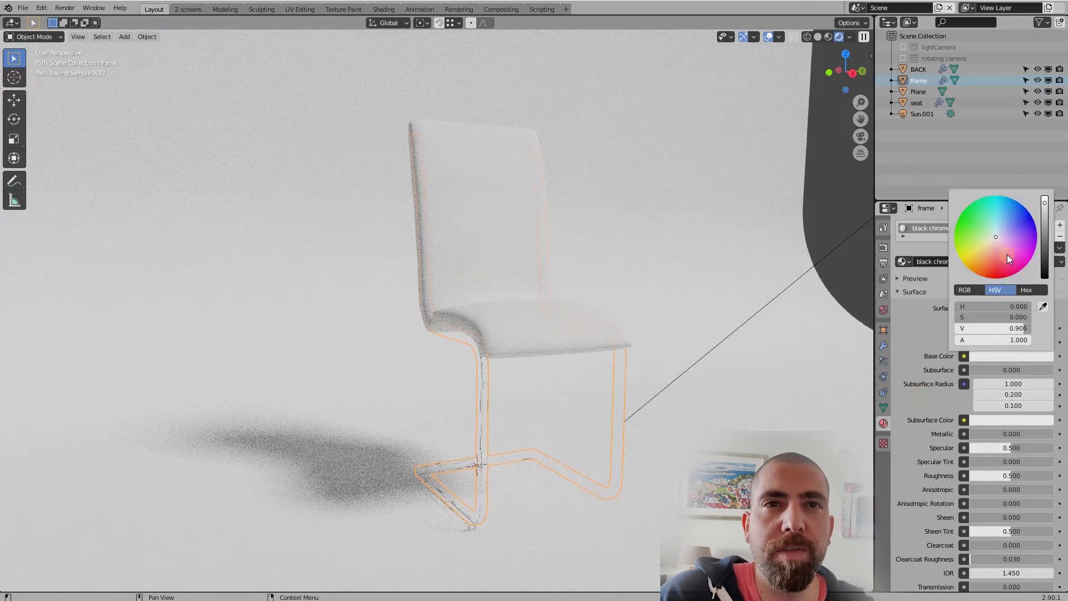
left_click_drag(1044, 255, 1044, 277)
right_click(646, 456, "shift")
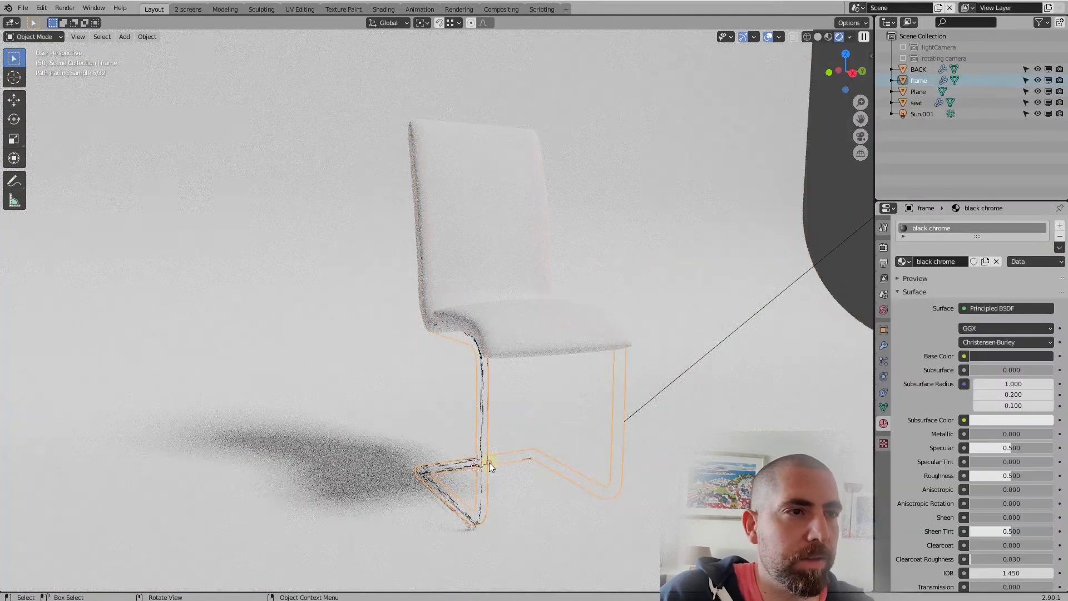
right_click(489, 462, "shift")
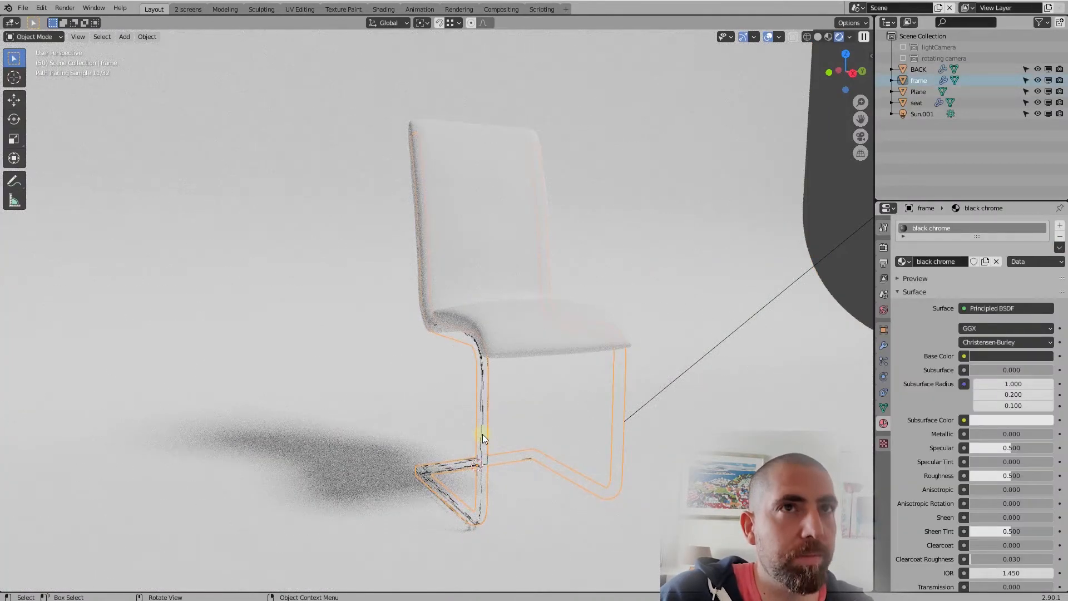
left_click(829, 37)
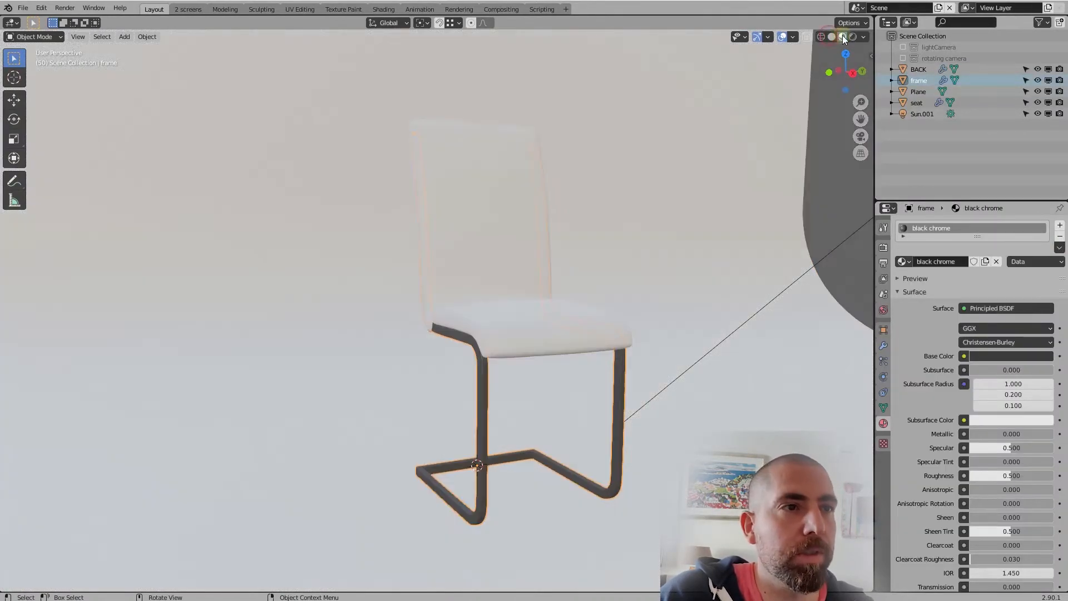
Step: Display the chair in rendered shading and set the black chrome material to specular 1.000, roughness about 0.086 and metallic 1.000
left_click(854, 38)
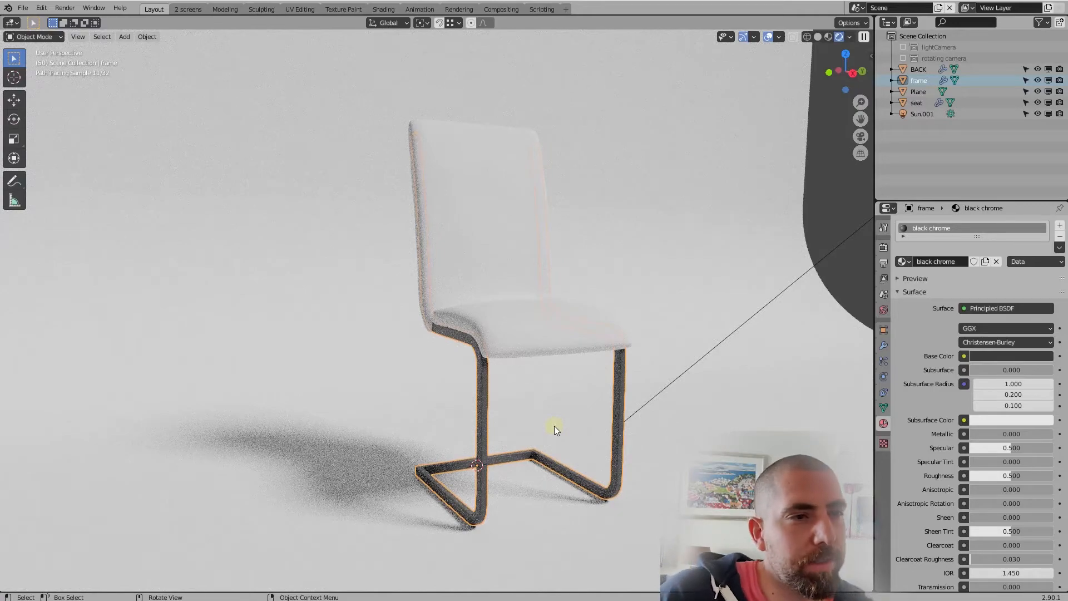
scroll(492, 476, "up", 7)
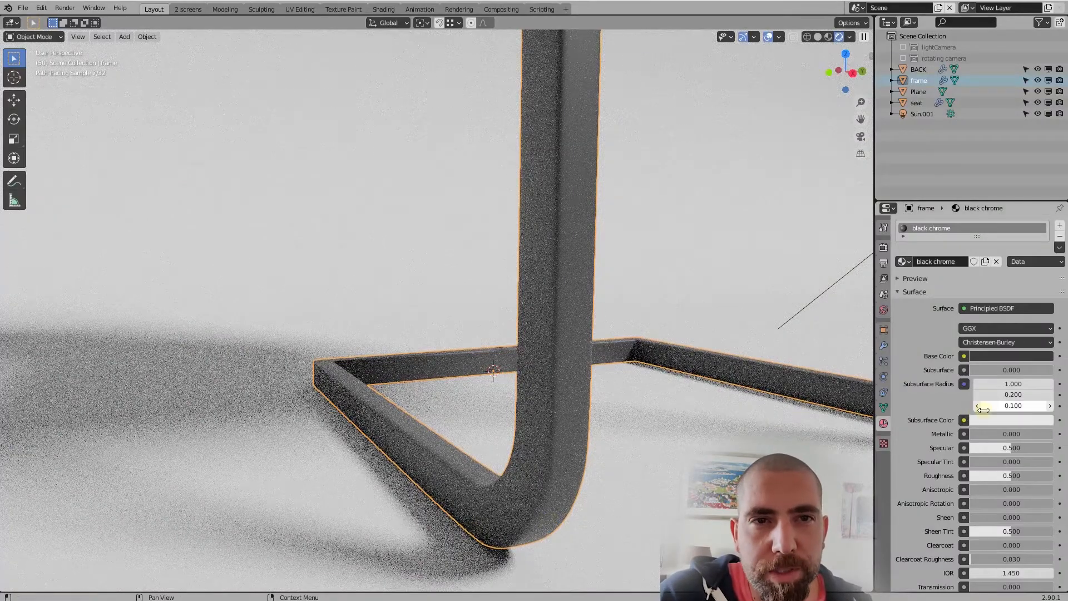
left_click_drag(1014, 450, 1052, 449)
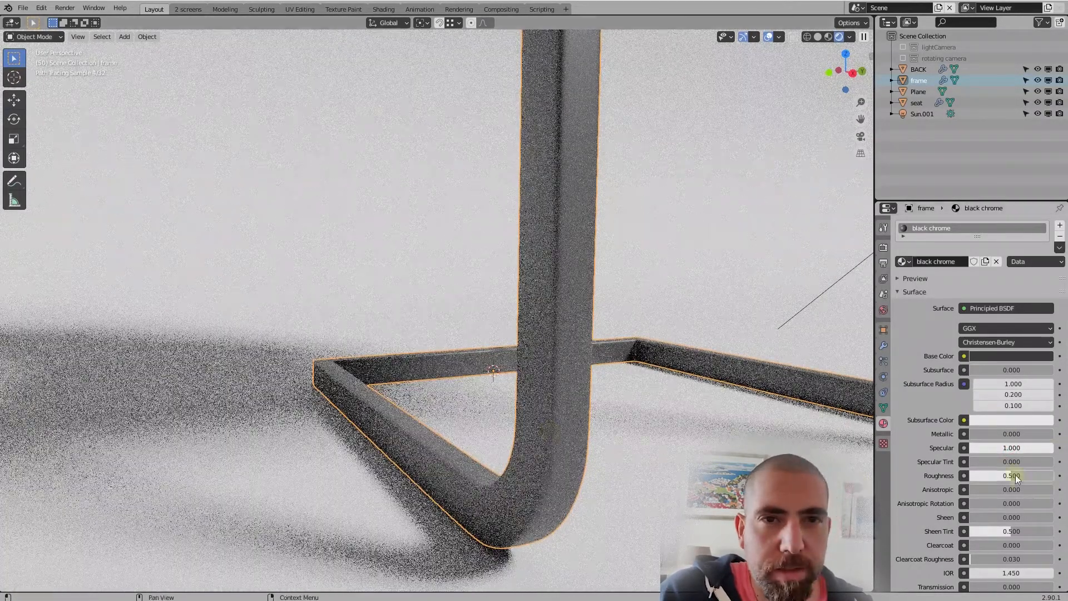
left_click_drag(1011, 477, 973, 475)
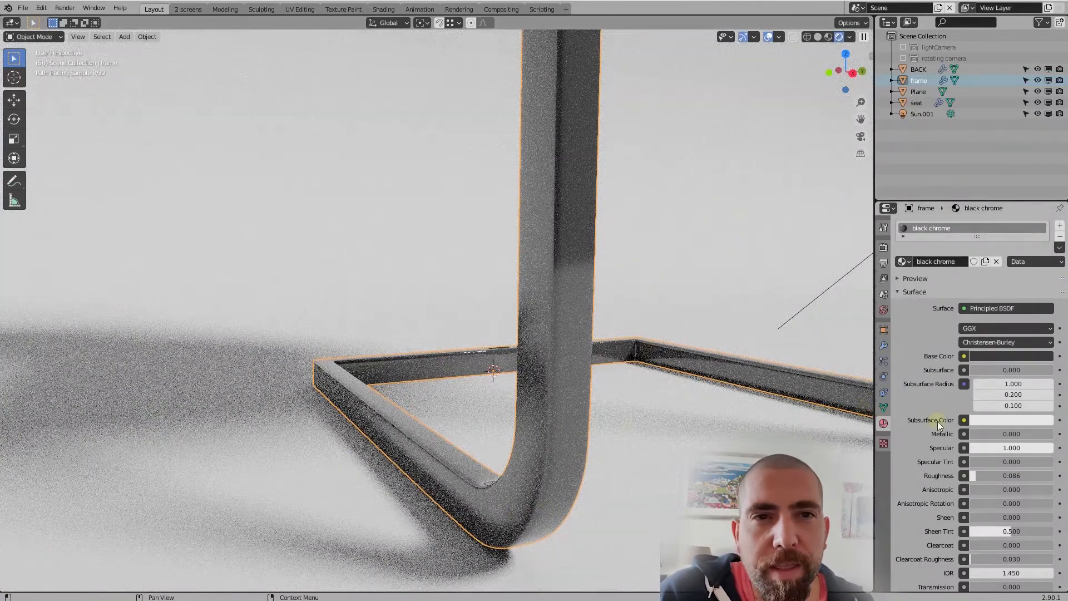
left_click_drag(974, 436, 1057, 439)
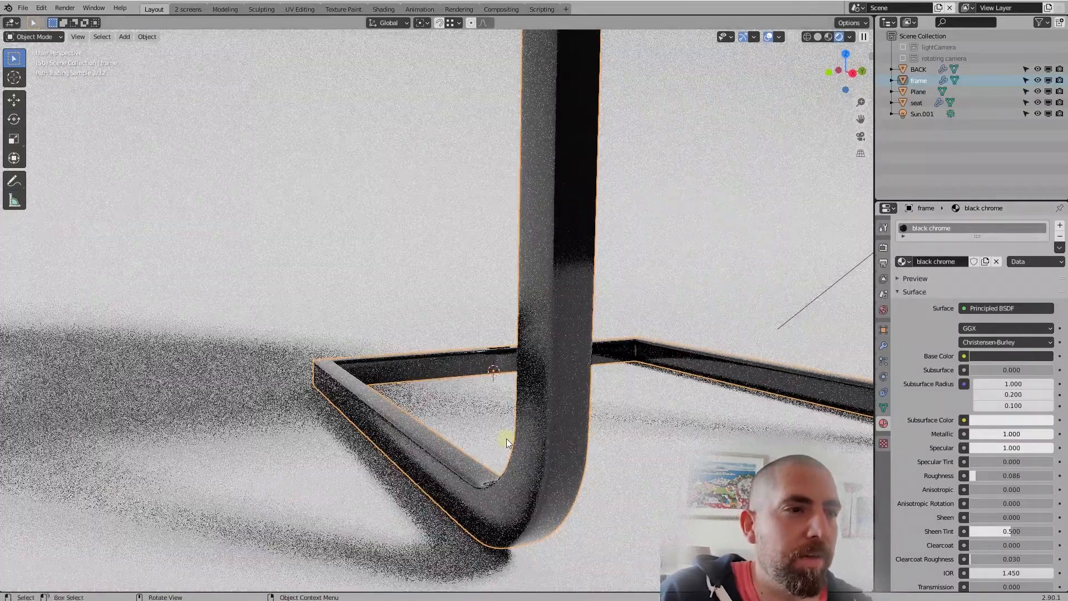
Step: Examine the rendered chrome frame, the chair and its shadow on the backdrop at close range and from several angles
scroll(506, 438, "down", 1)
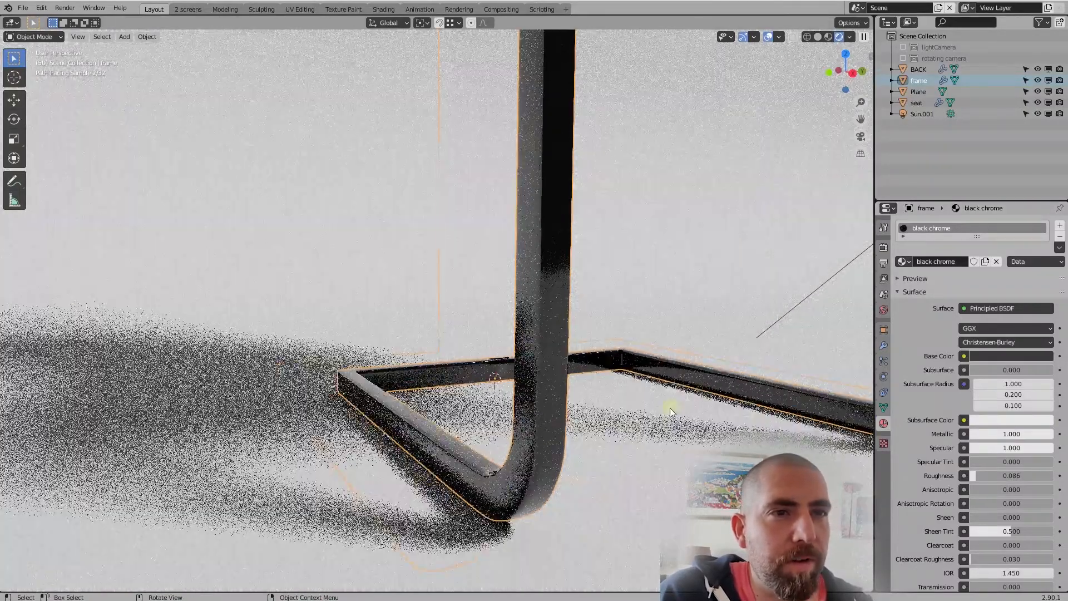
scroll(660, 371, "up", 2)
scroll(515, 451, "down", 6)
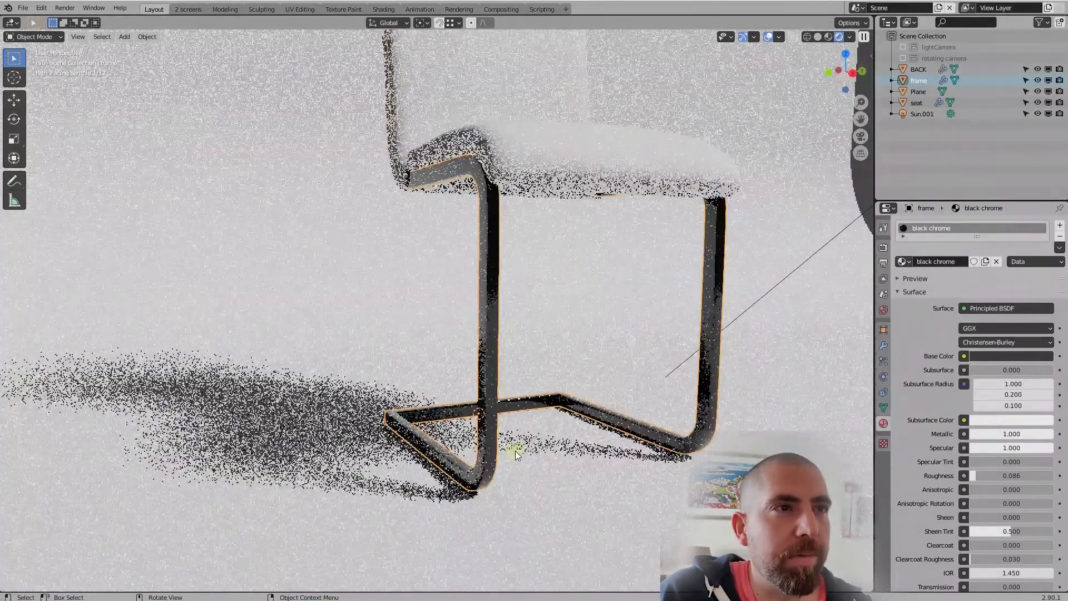
middle_click_drag(515, 450, 545, 452)
scroll(534, 462, "up", 8)
scroll(534, 462, "down", 8)
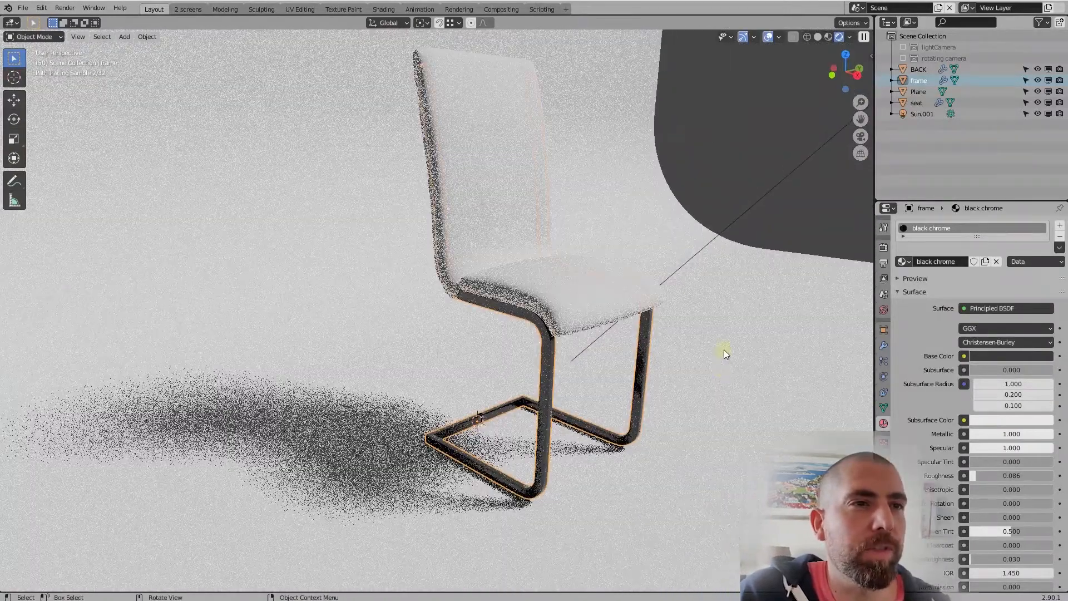
left_click(657, 417)
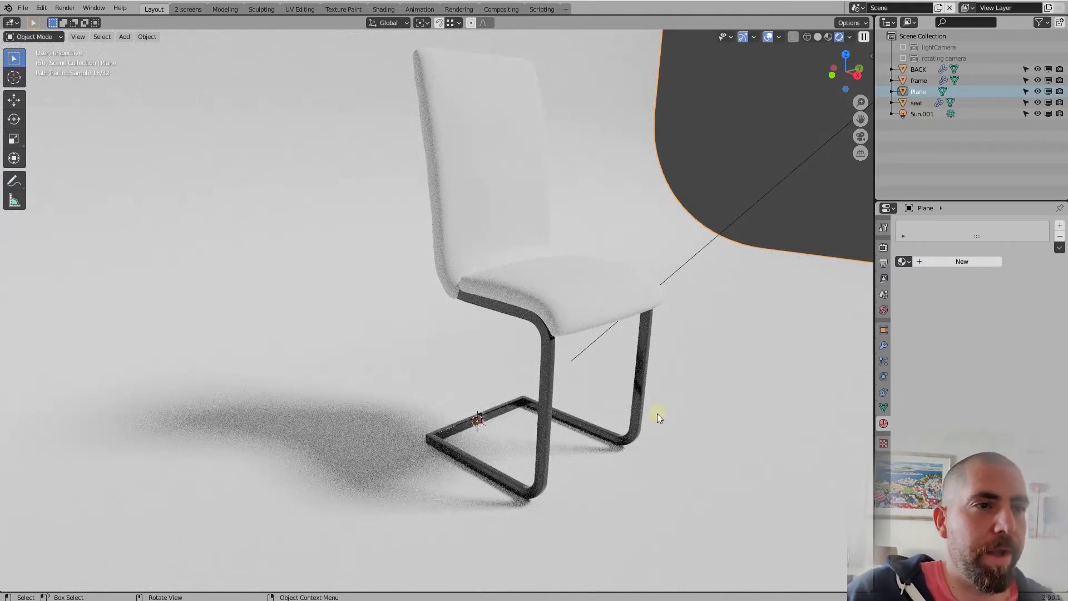
middle_click_drag(621, 450, 549, 405)
scroll(549, 404, "down", 3)
scroll(581, 340, "up", 2)
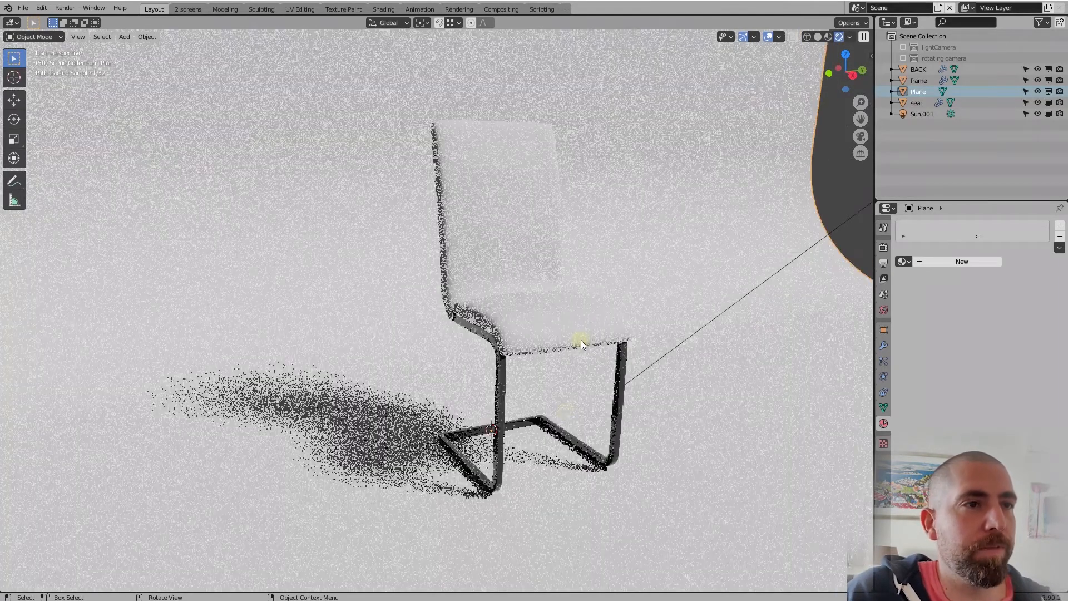
mouse_move(581, 339)
middle_mouse_down()
mouse_move(567, 369)
mouse_move(590, 399)
middle_mouse_up()
mouse_move(615, 453)
middle_mouse_down()
mouse_move(601, 374)
mouse_move(634, 409)
middle_mouse_up()
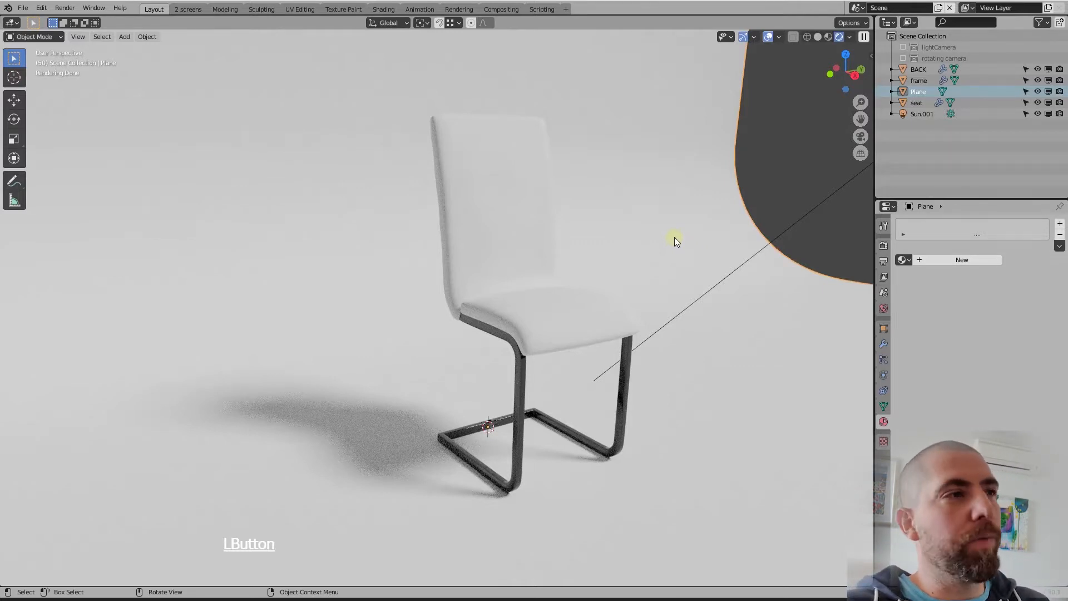
scroll(613, 336, "up", 5)
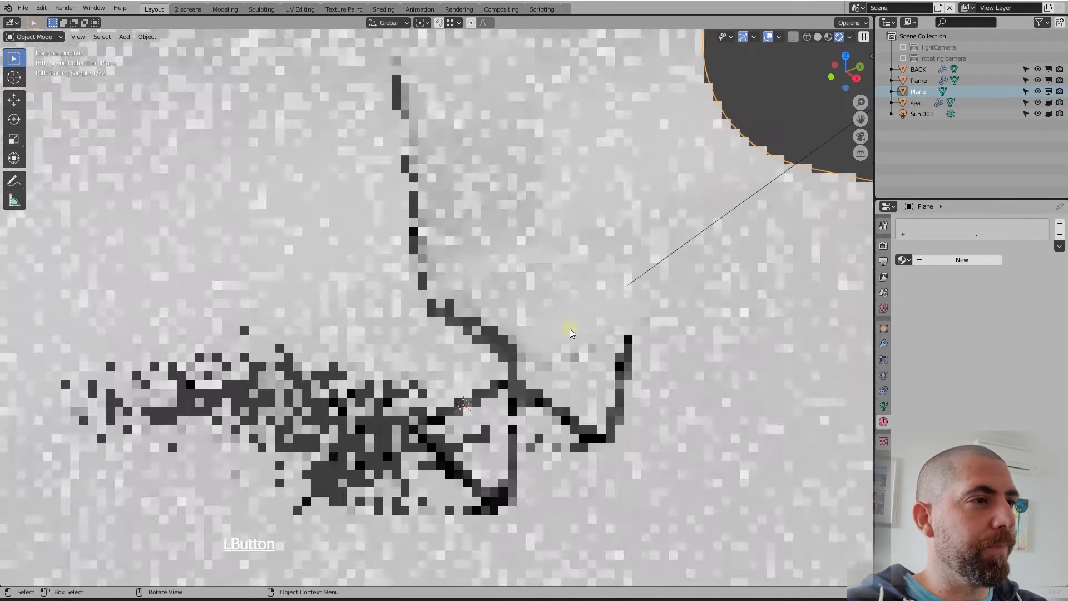
scroll(570, 329, "down", 5)
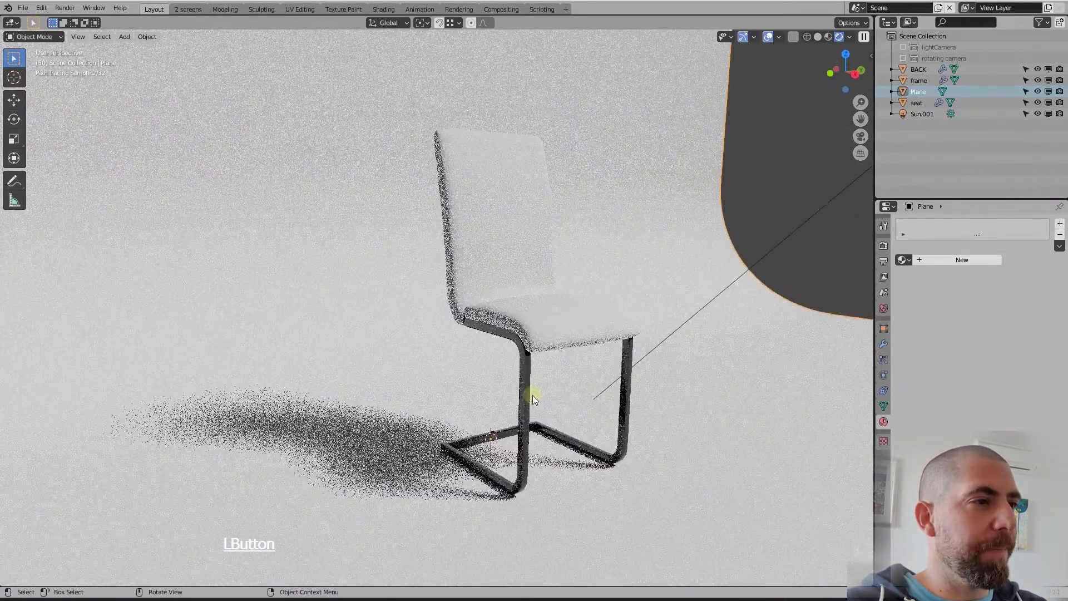
left_click(528, 395)
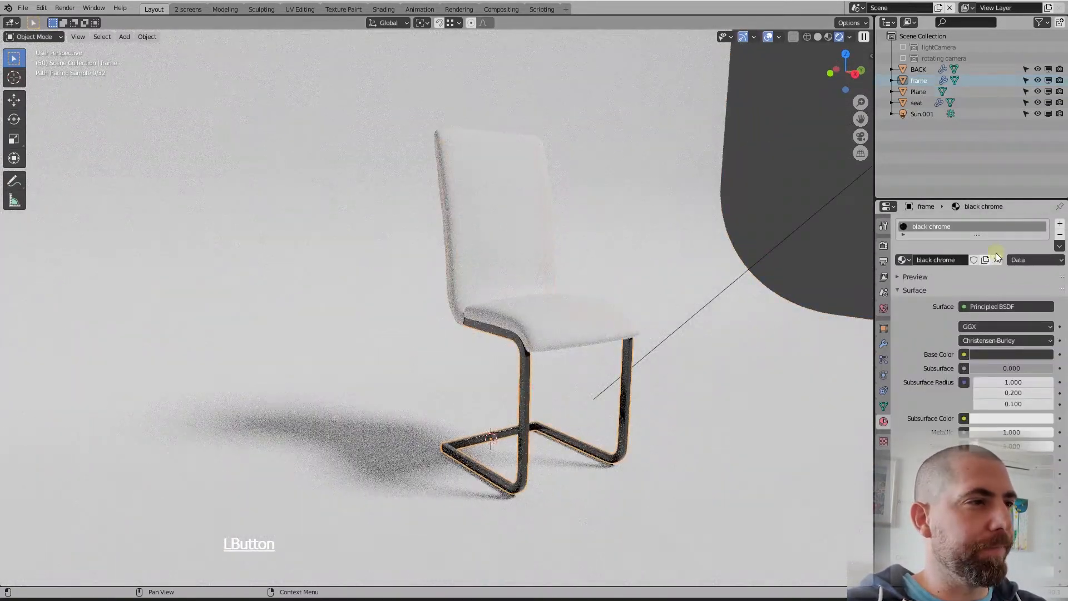
left_click(526, 381)
middle_click_drag(526, 382, 552, 250)
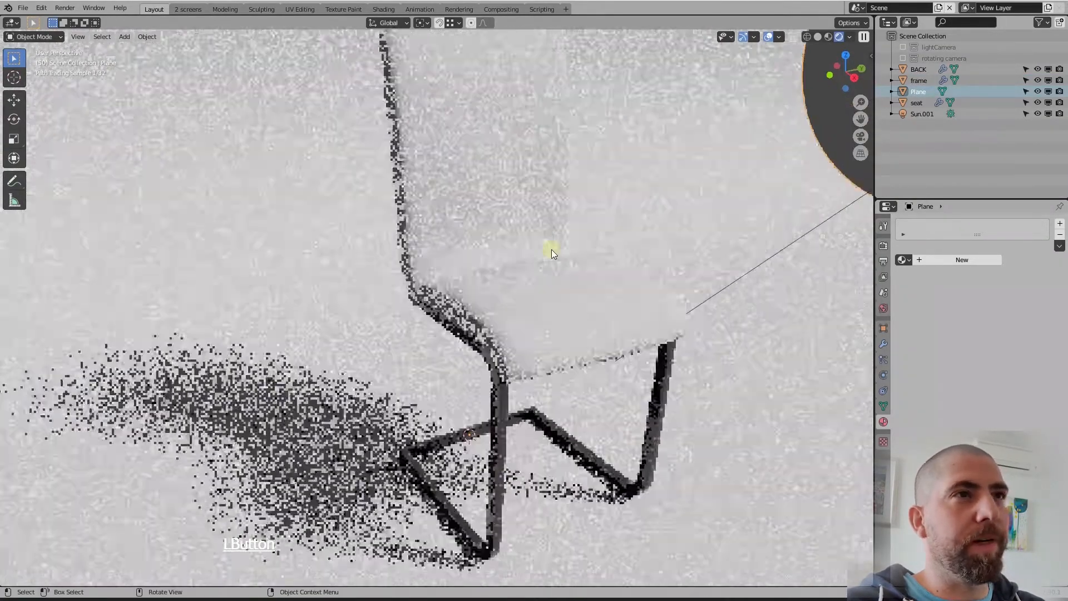
Step: Return the viewport to material preview shading and open the Shading workspace with wider file browser and image editor areas
left_click(829, 37)
scroll(472, 342, "up", 1)
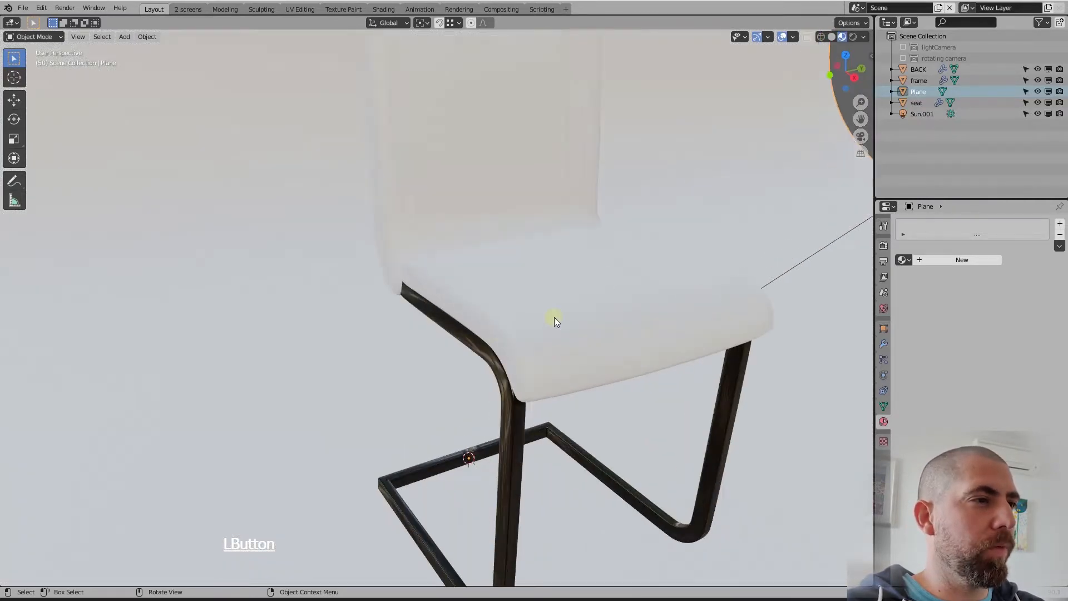
middle_click_drag(503, 367, 555, 342)
left_click(556, 342)
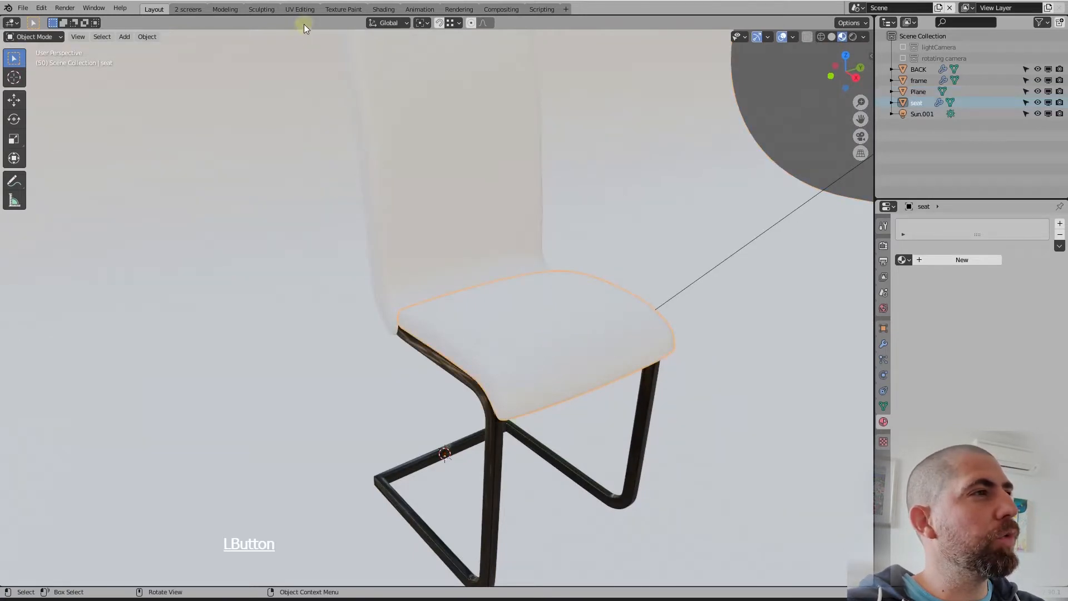
left_click(385, 9)
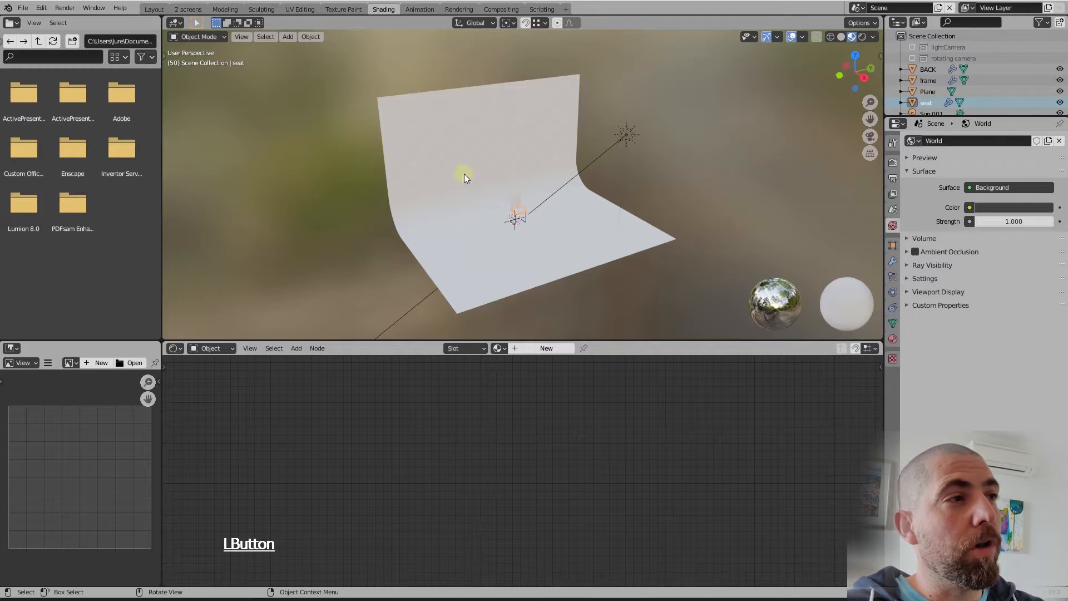
scroll(516, 217, "up", 8)
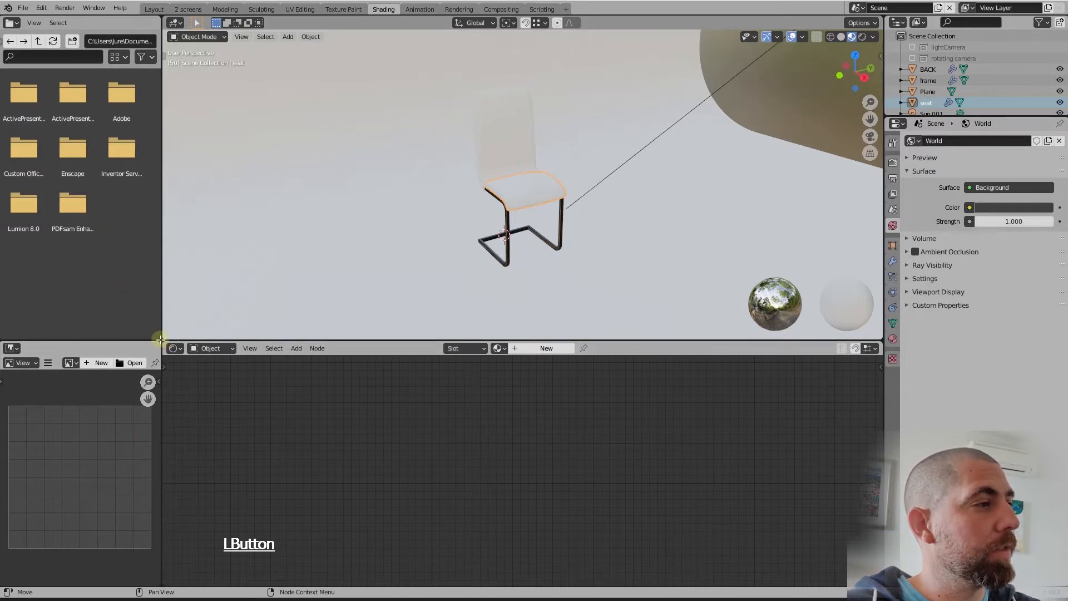
left_click_drag(163, 325, 246, 317)
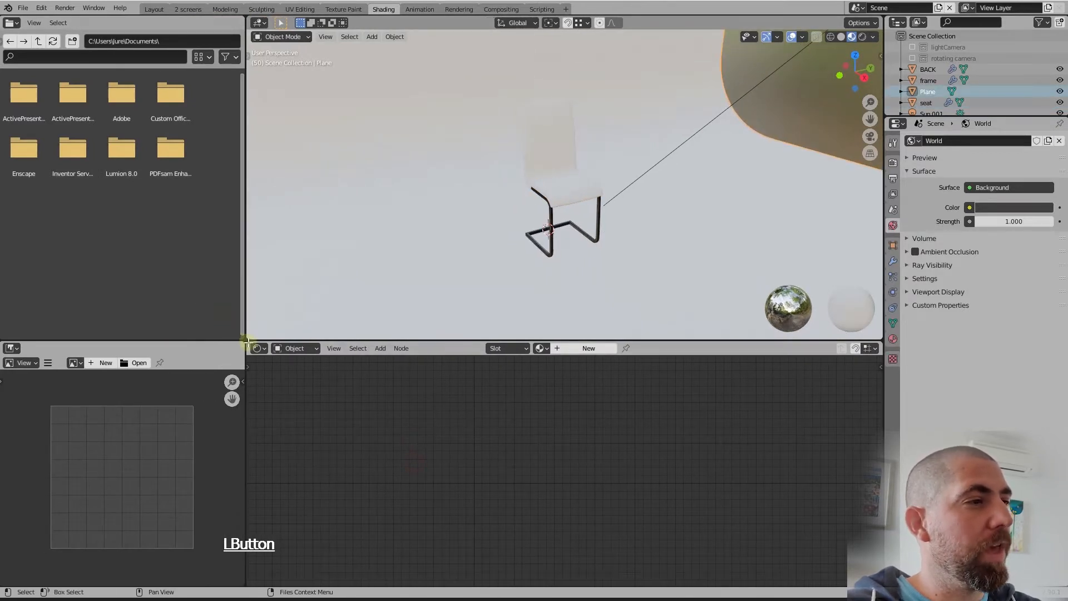
left_click(259, 348)
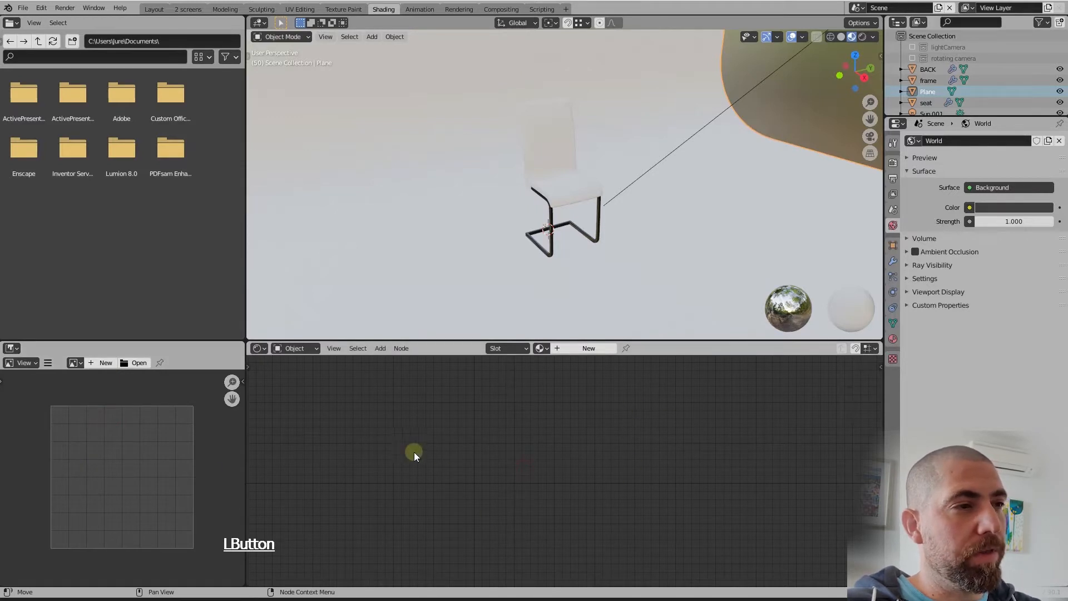
Step: Give the chair's seat a new material named "fabric"
left_click(572, 192)
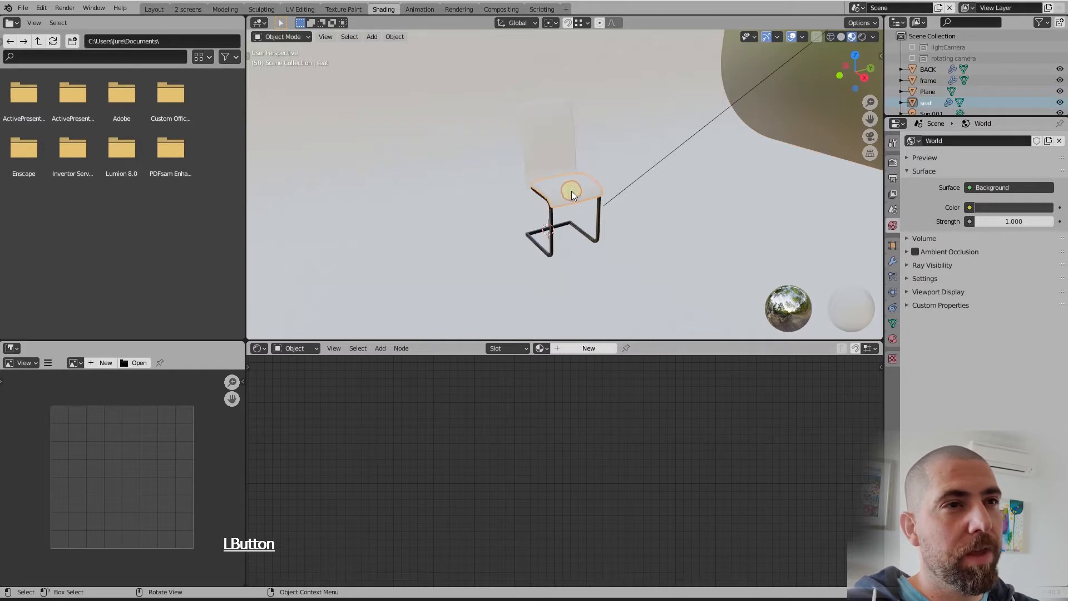
left_click(893, 339)
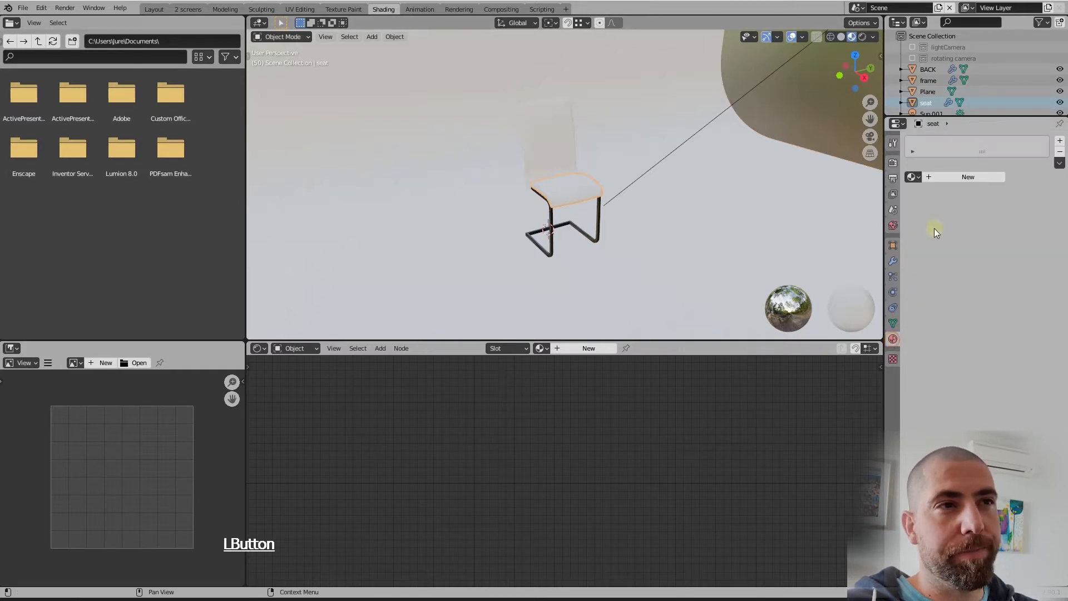
left_click(931, 179)
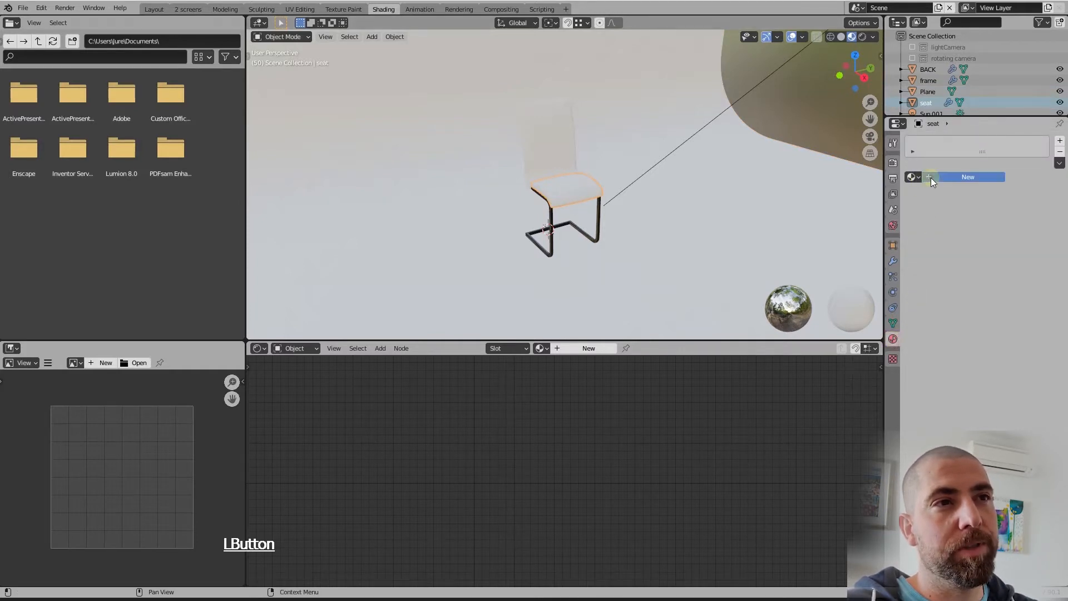
left_click(955, 178)
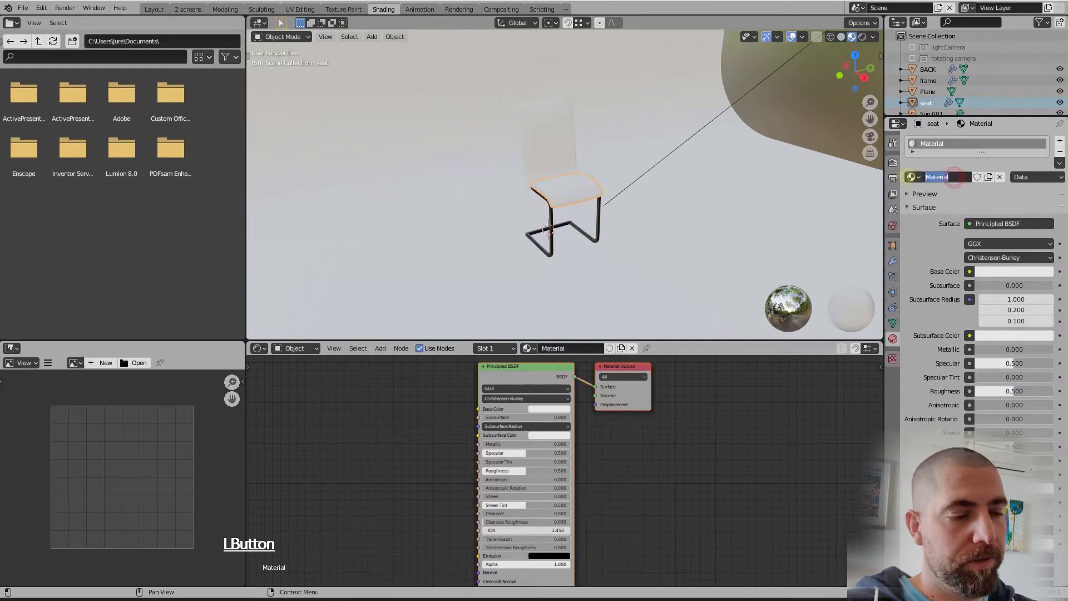
type("fabric")
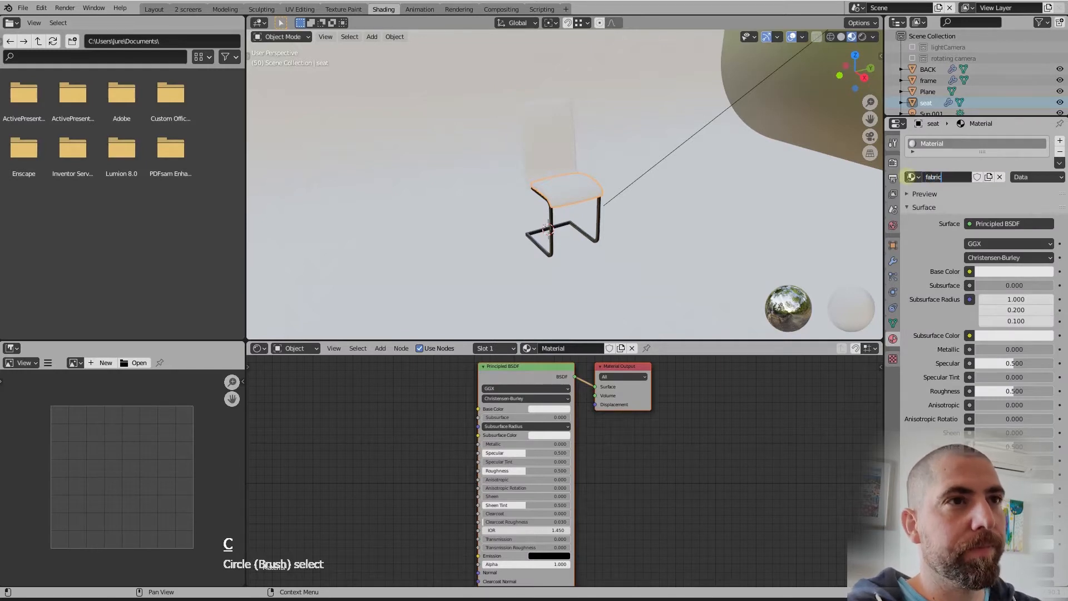
key("Return")
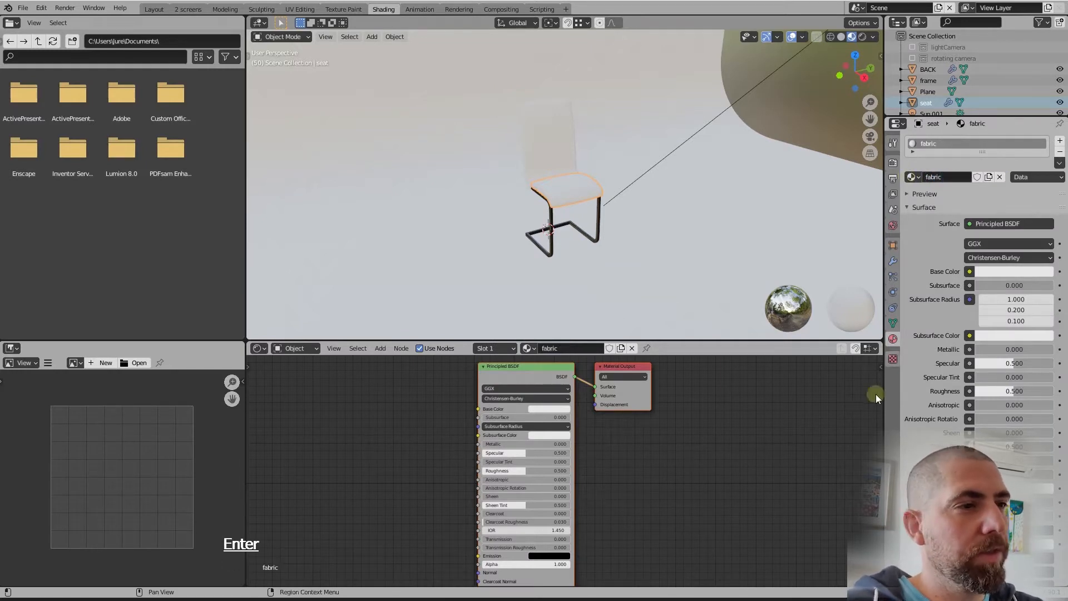
left_click(793, 452)
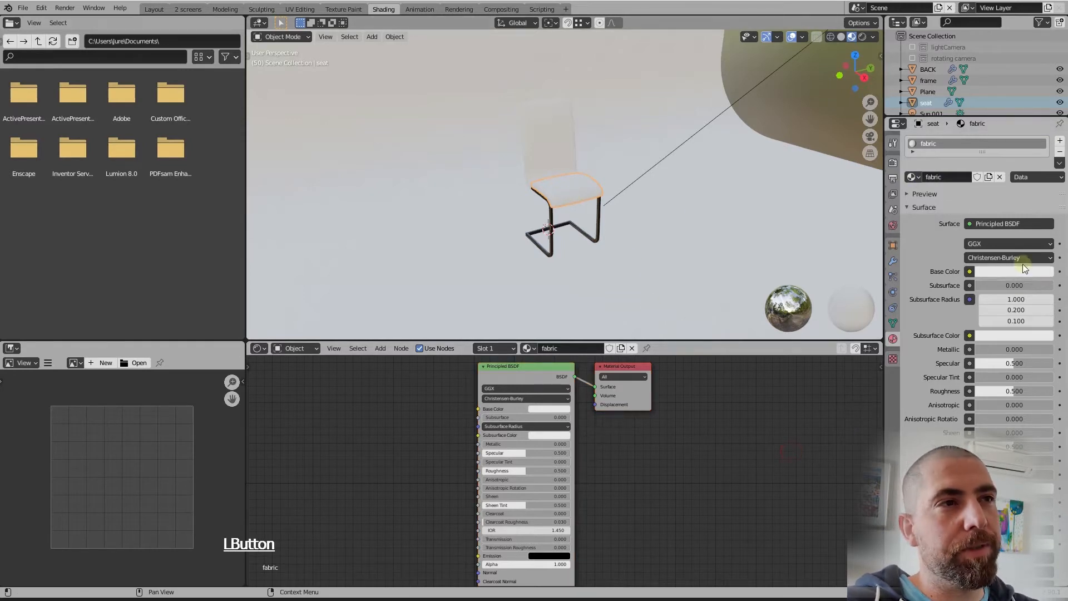
Step: Show the seat's fabric material nodes in full and space the Principled BSDF and Material Output nodes apart
left_click(566, 197)
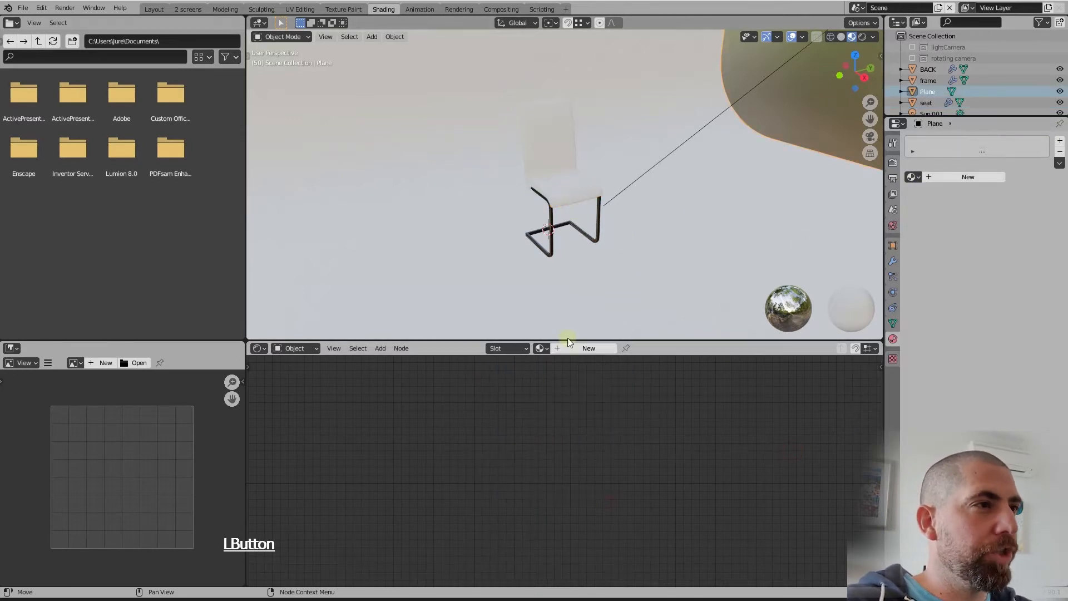
left_click(565, 183)
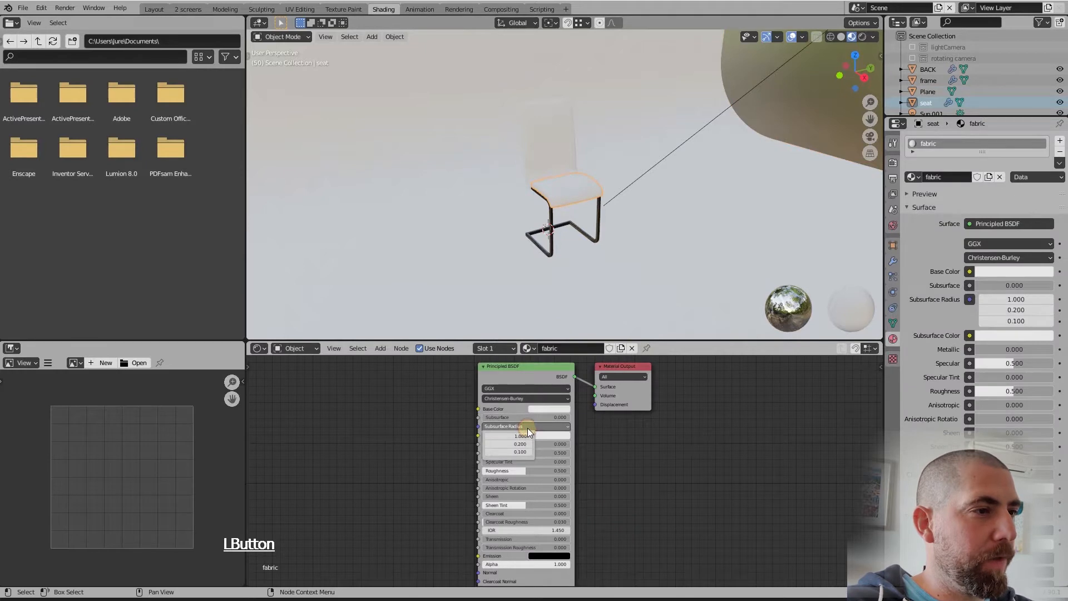
left_click(593, 456)
scroll(640, 460, "down", 1)
scroll(668, 479, "down", 3)
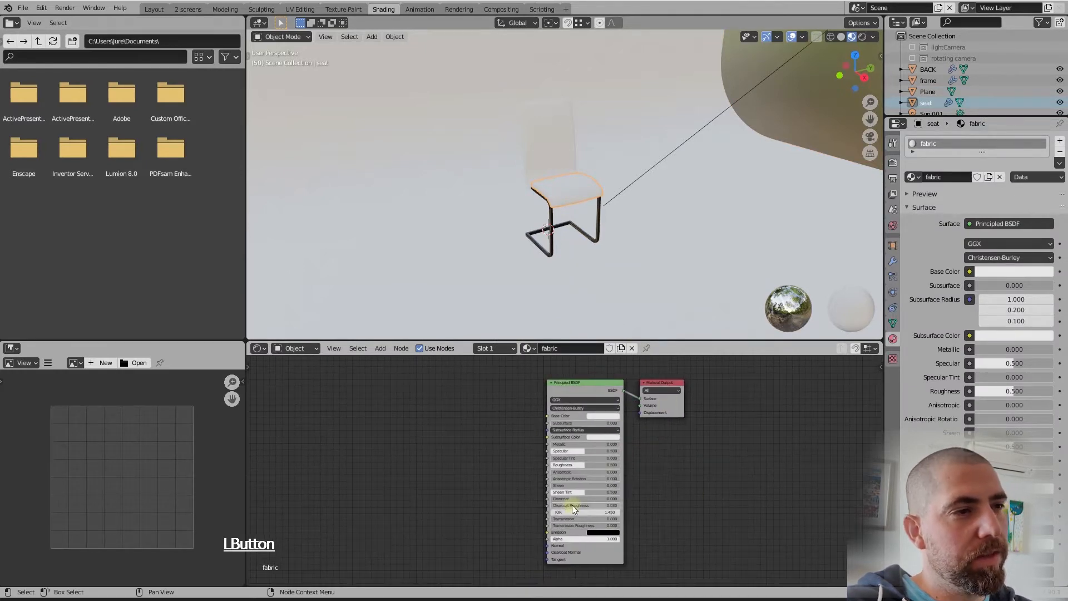
left_click(648, 461)
scroll(662, 389, "up", 1)
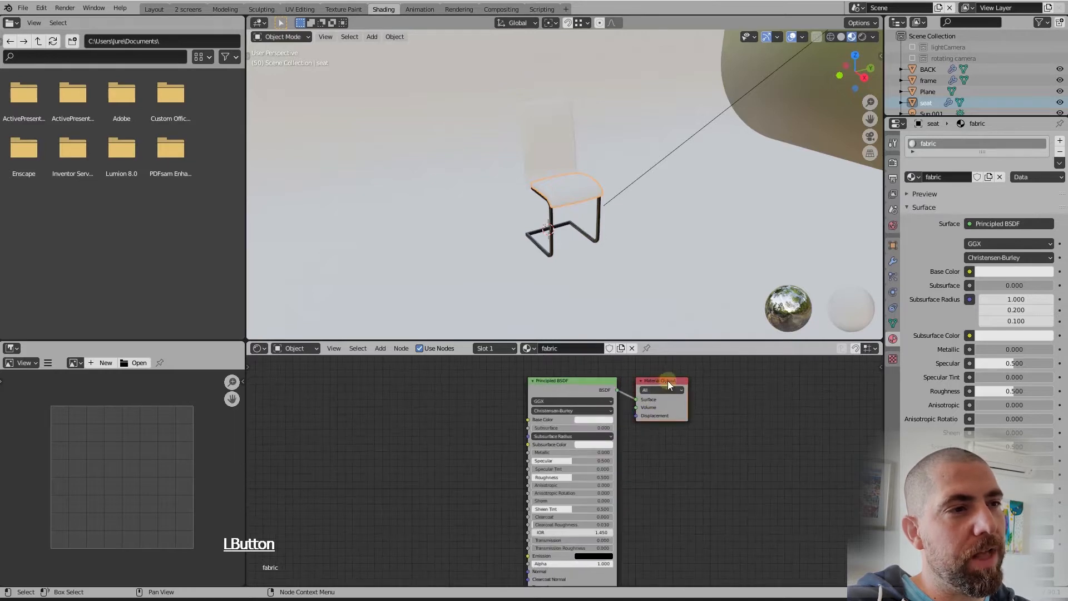
left_click(668, 380)
left_click_drag(592, 379, 601, 379)
left_click(697, 470)
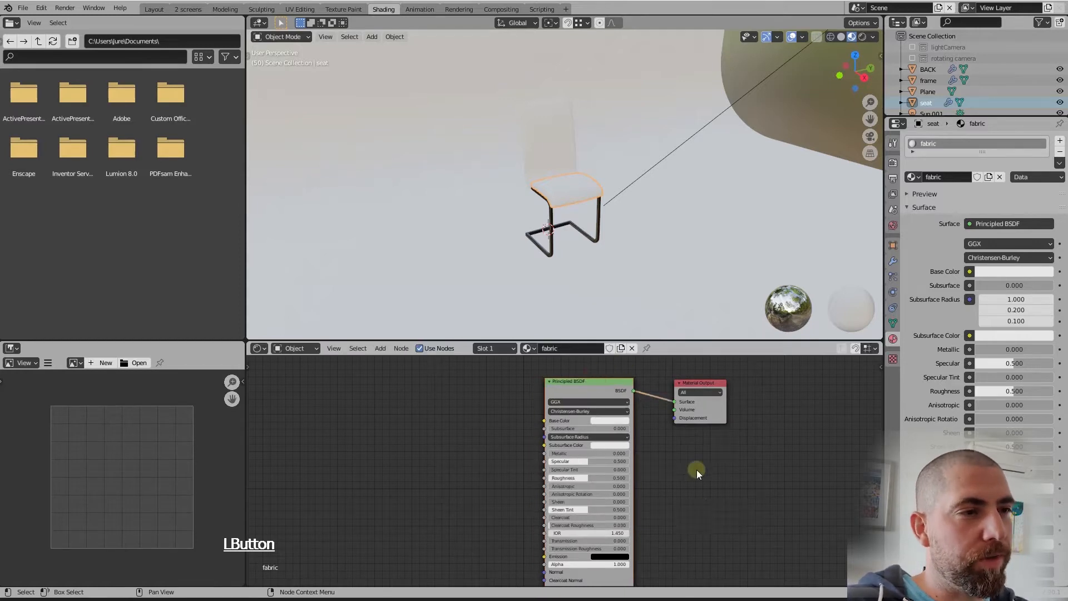
Step: Enlarge the shader editor's height and move the Material Output node farther from the Principled BSDF node
left_click_drag(640, 341, 640, 243)
left_click(565, 326)
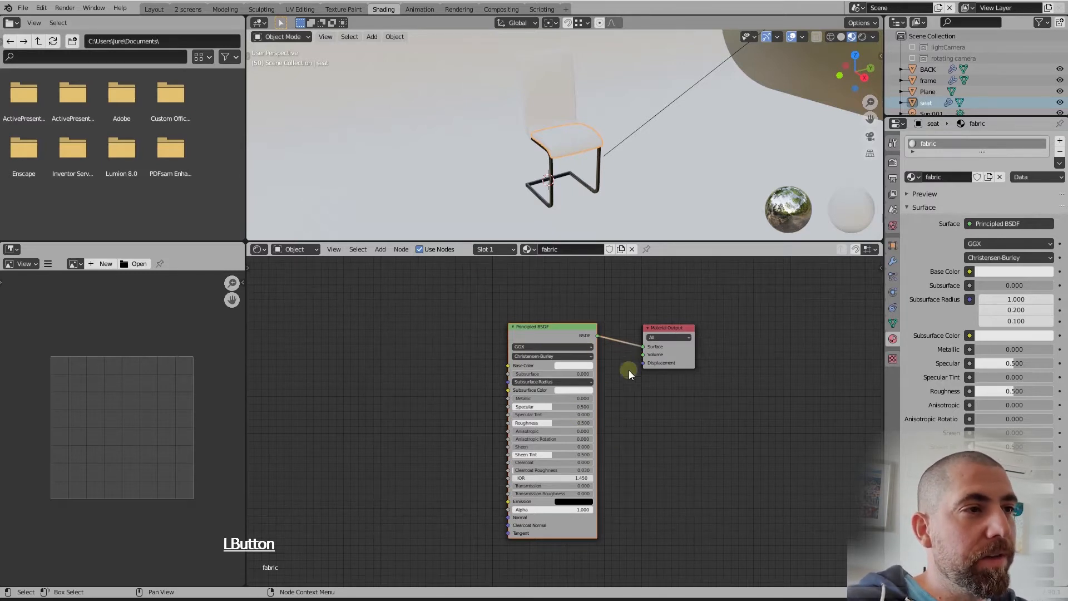
left_click_drag(668, 327, 687, 324)
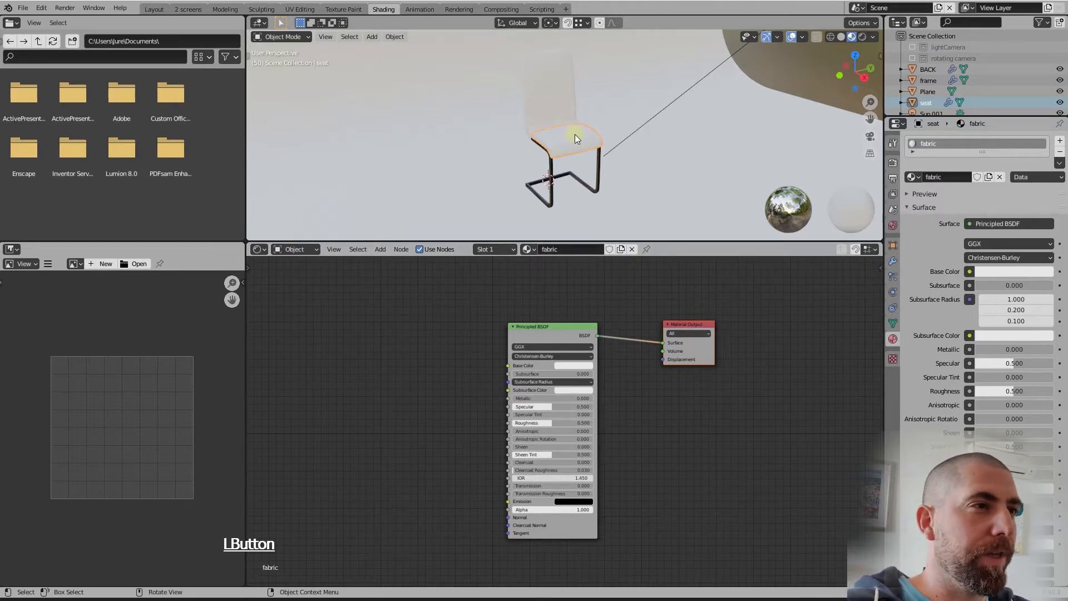
Step: Move the Principled BSDF node closer to the Material Output node in the seat's fabric material
middle_click_drag(721, 444, 733, 428)
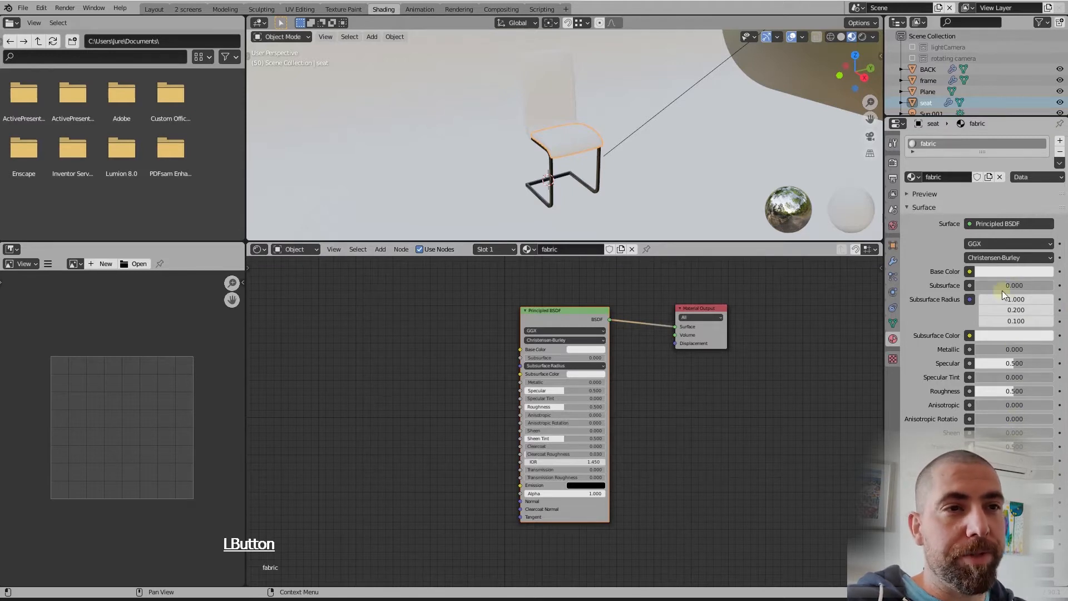
mouse_move(1012, 363)
left_mouse_down()
mouse_move(1027, 365)
mouse_move(1007, 366)
mouse_move(1016, 366)
left_mouse_up()
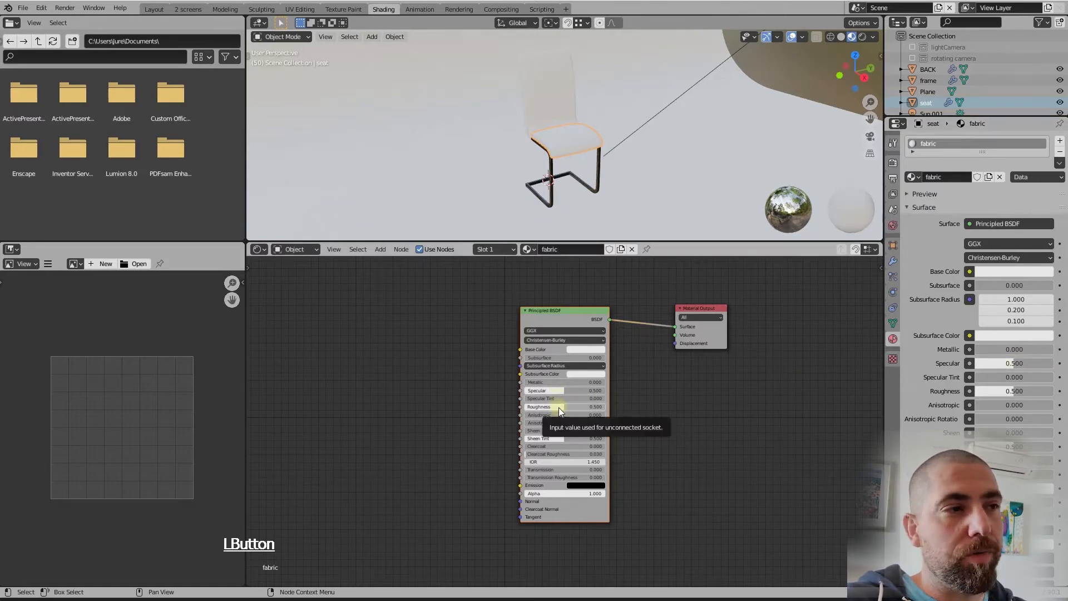
left_click_drag(583, 310, 615, 308)
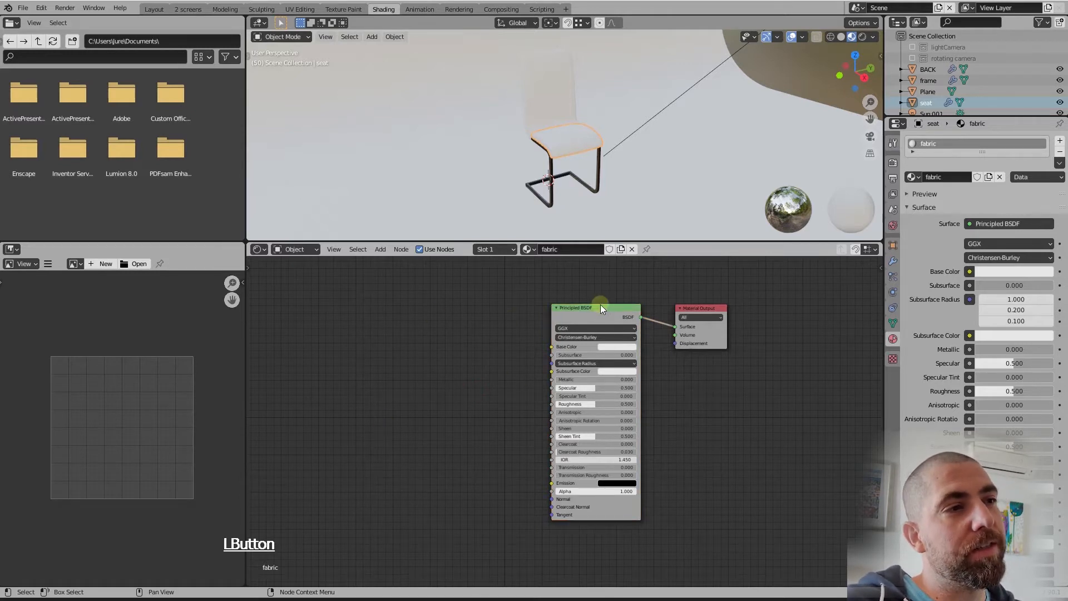
left_click(690, 306)
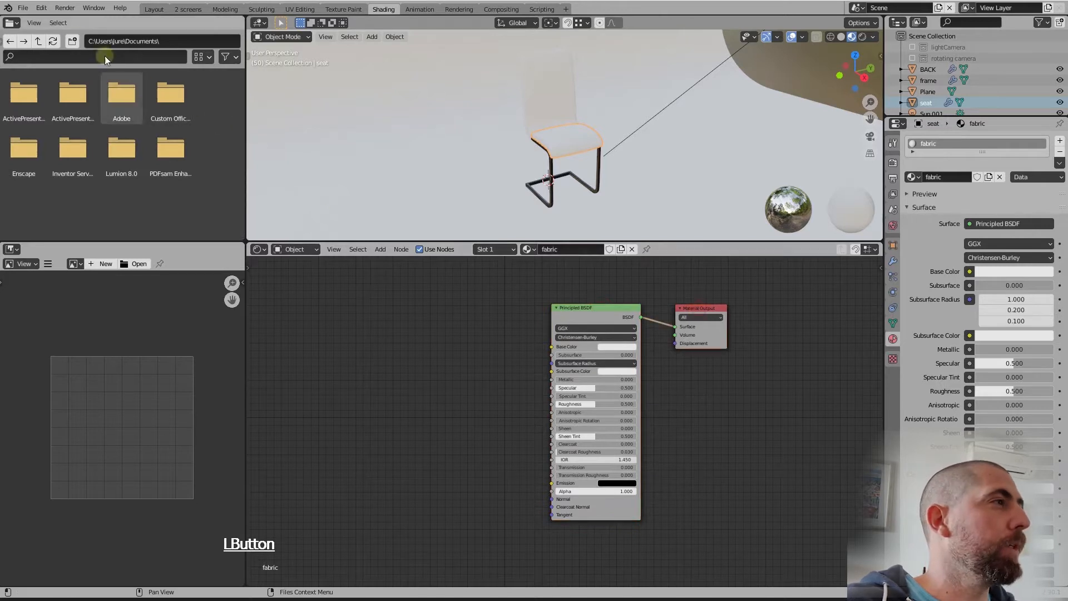
Step: Search the add-on preferences for "node" and check that Node Wrangler is enabled, closing the preferences when done
left_click(24, 8)
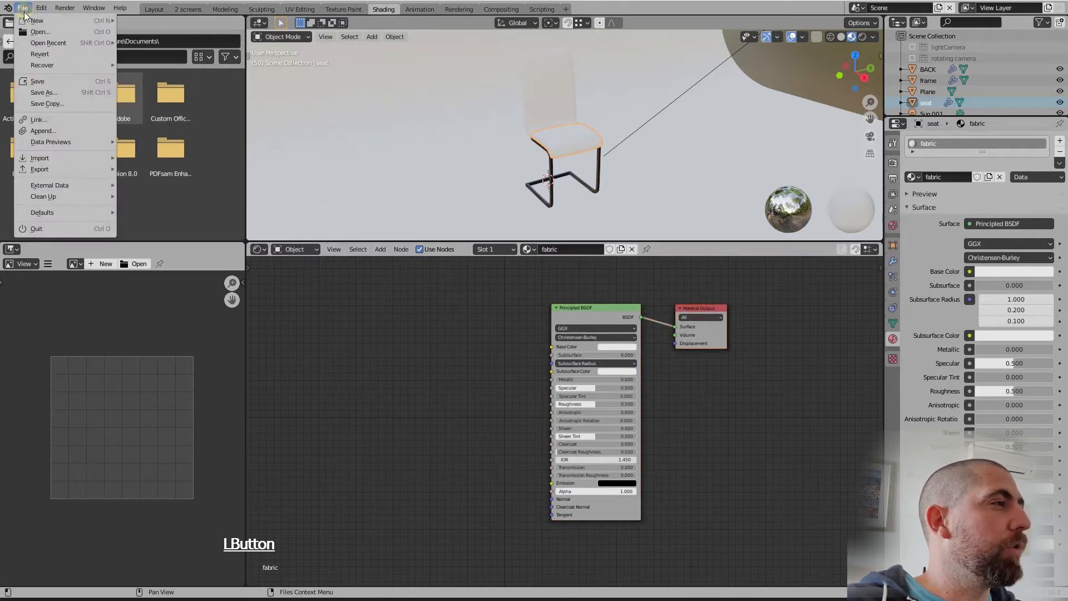
mouse_move(69, 215)
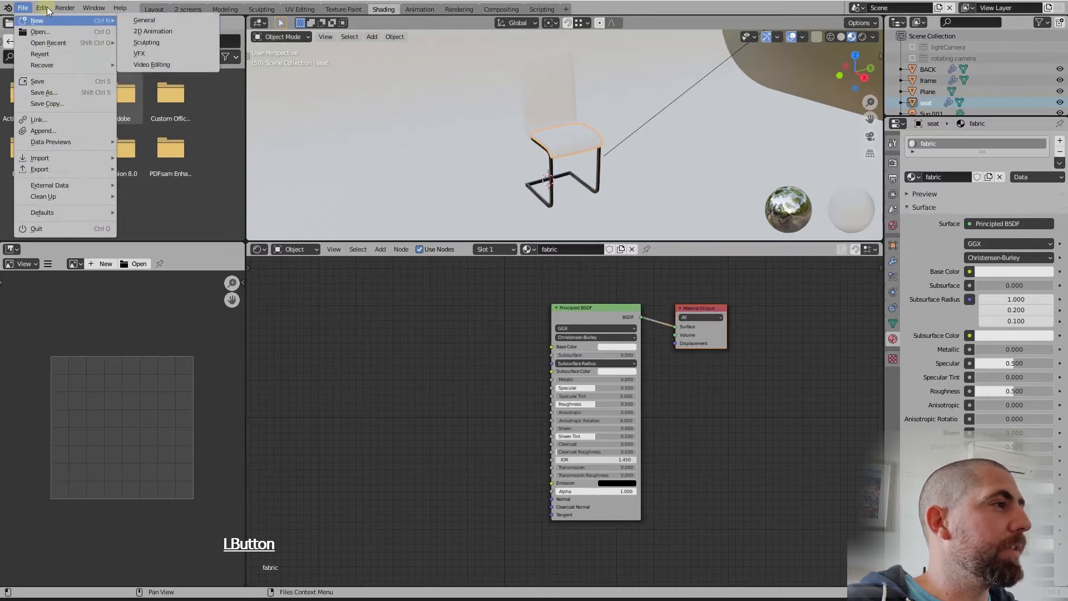
mouse_move(47, 6)
left_click(87, 169)
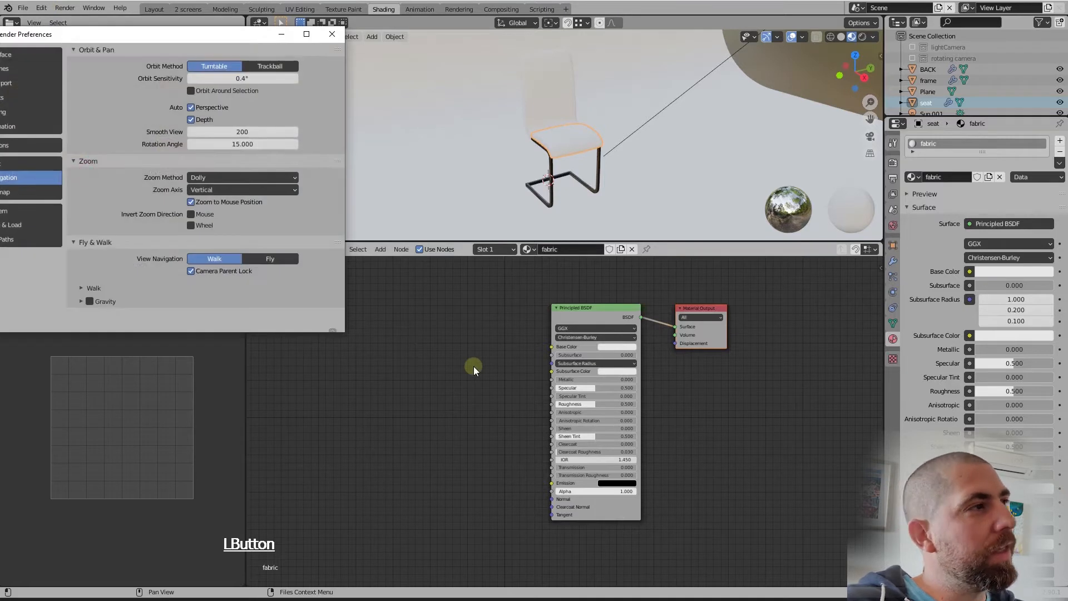
left_click_drag(212, 34, 347, 65)
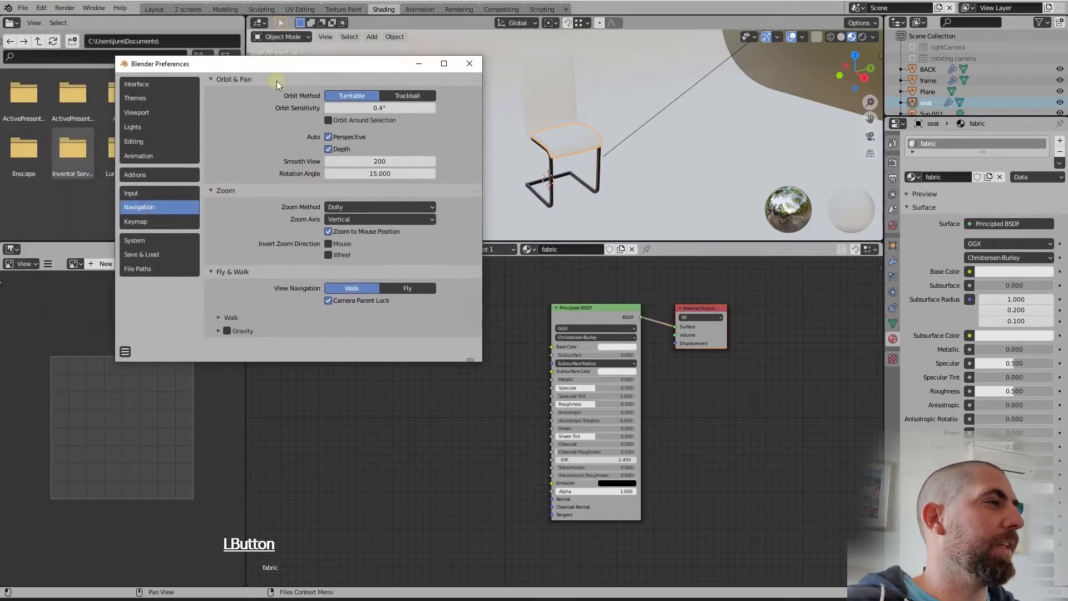
left_click(136, 174)
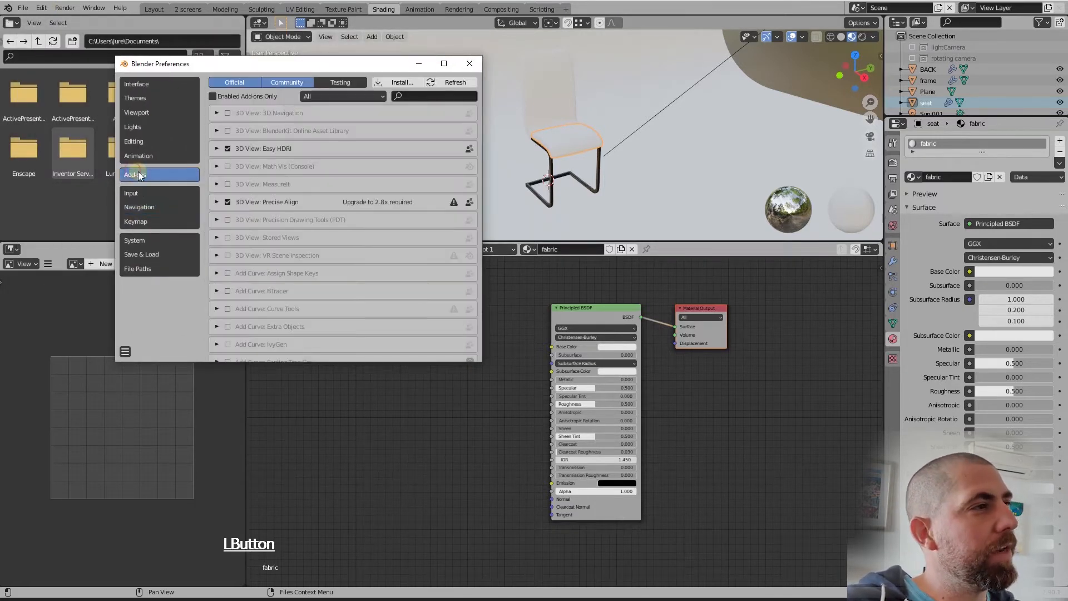
left_click(413, 96)
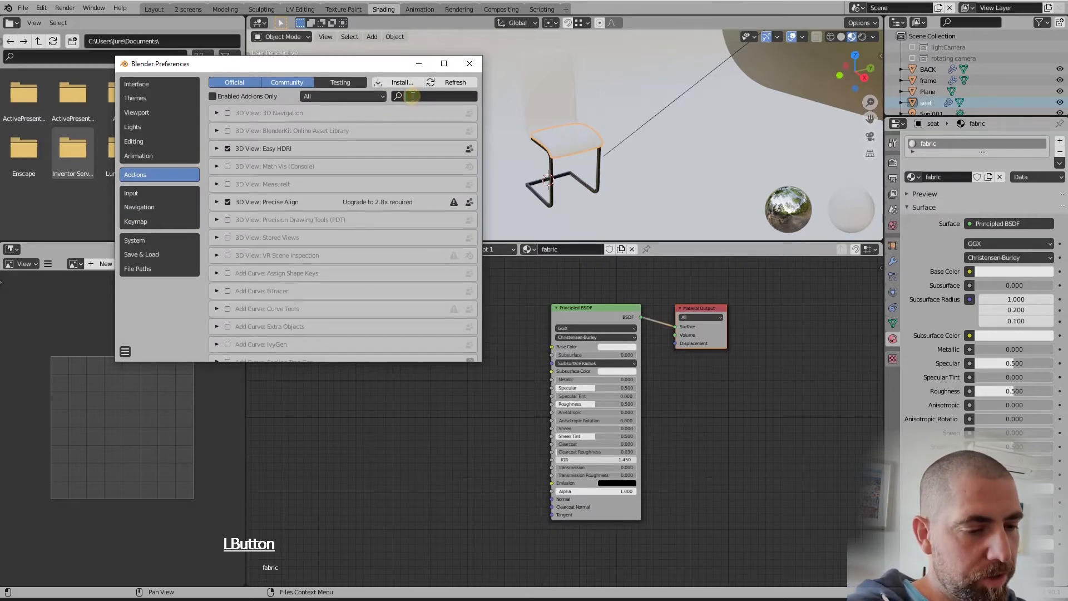
type("node")
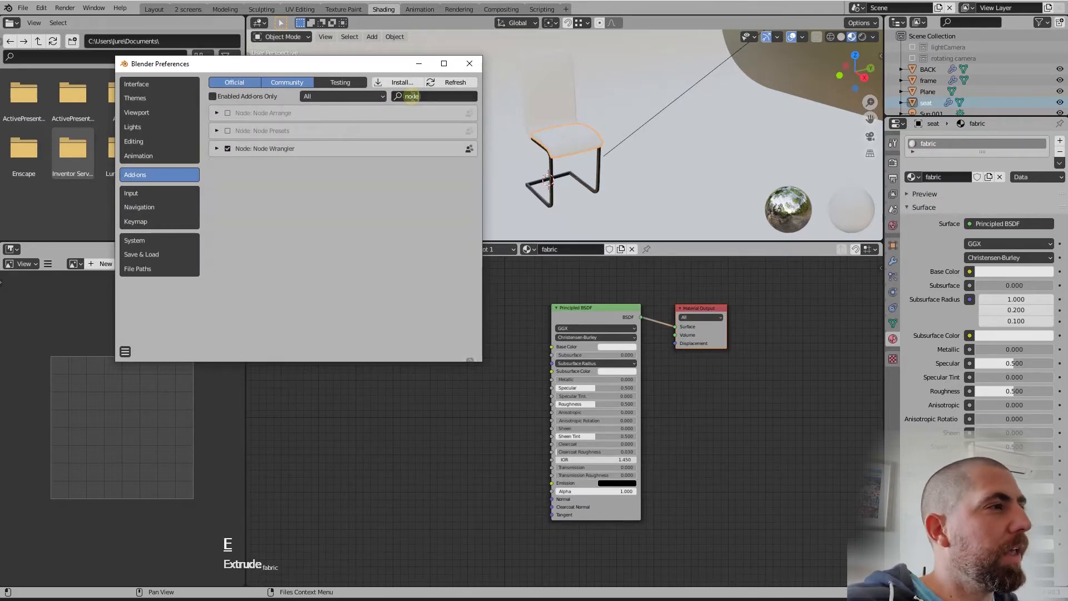
left_click(228, 148)
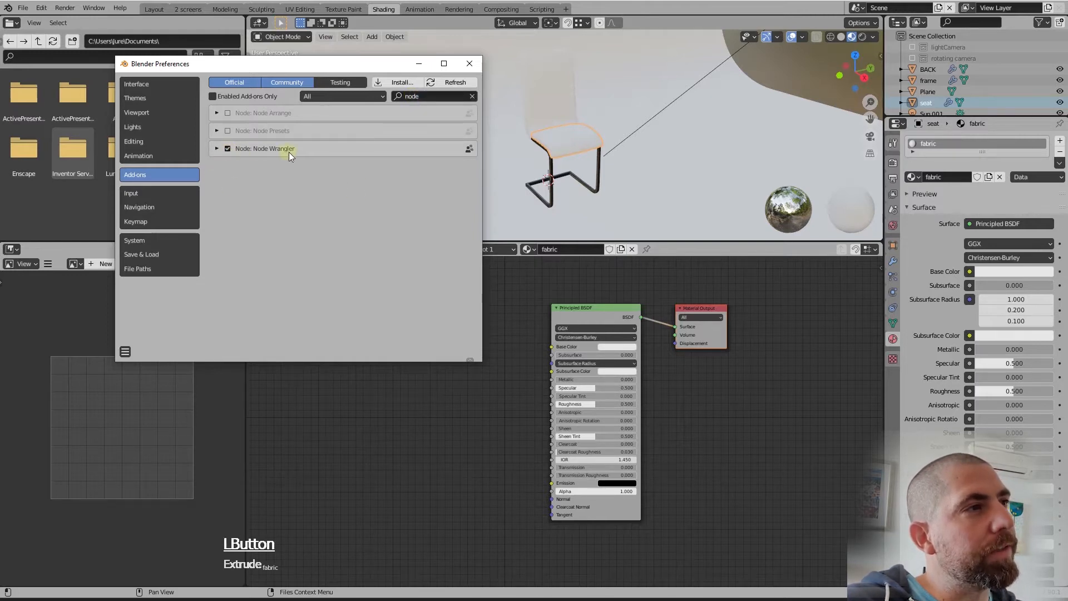
left_click(468, 63)
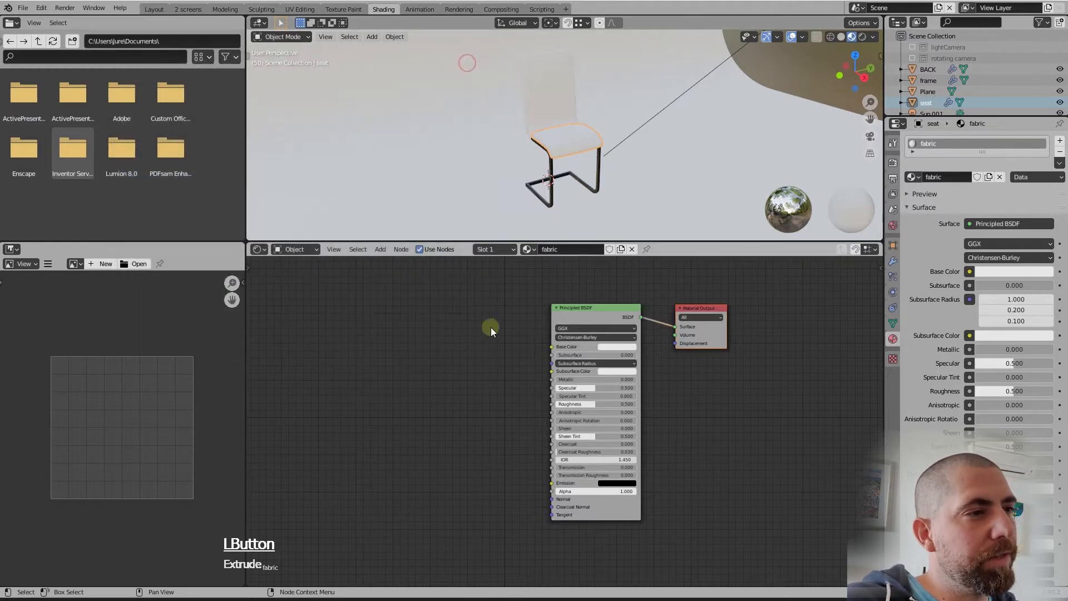
Step: Add Node Wrangler's texture setup of Texture Coordinate, Mapping and Image Texture nodes to the Principled BSDF's Base Color
left_click(474, 364)
left_click(601, 306)
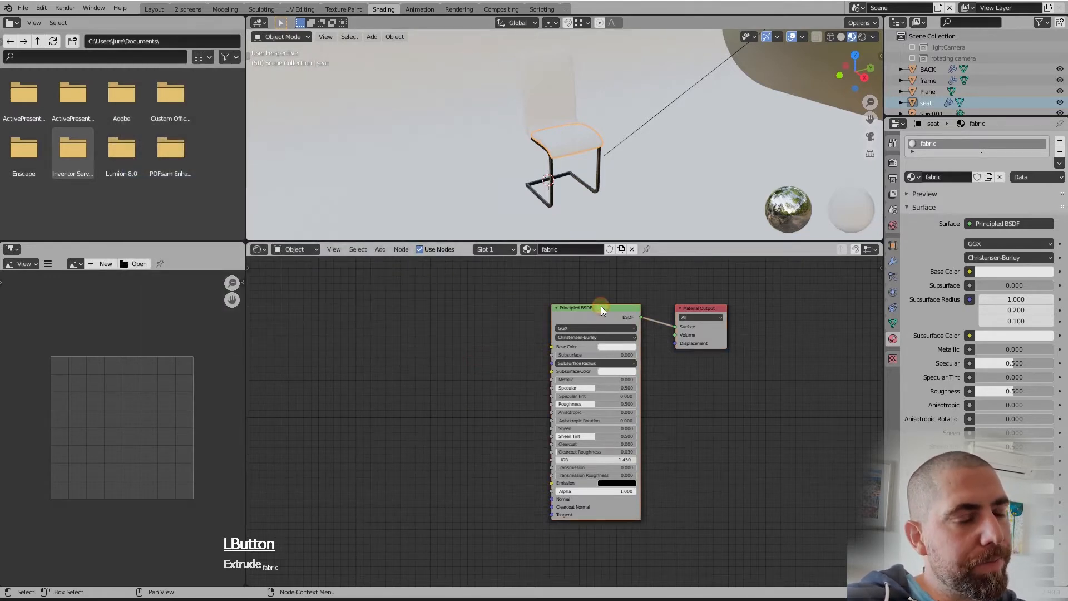
key("ctrl")
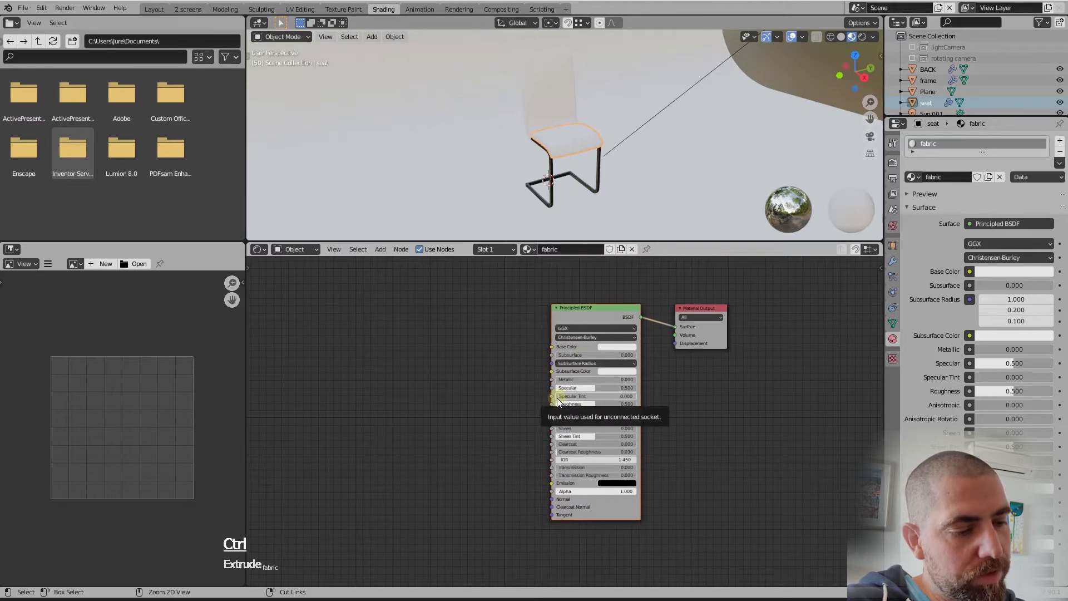
key("ctrl+t")
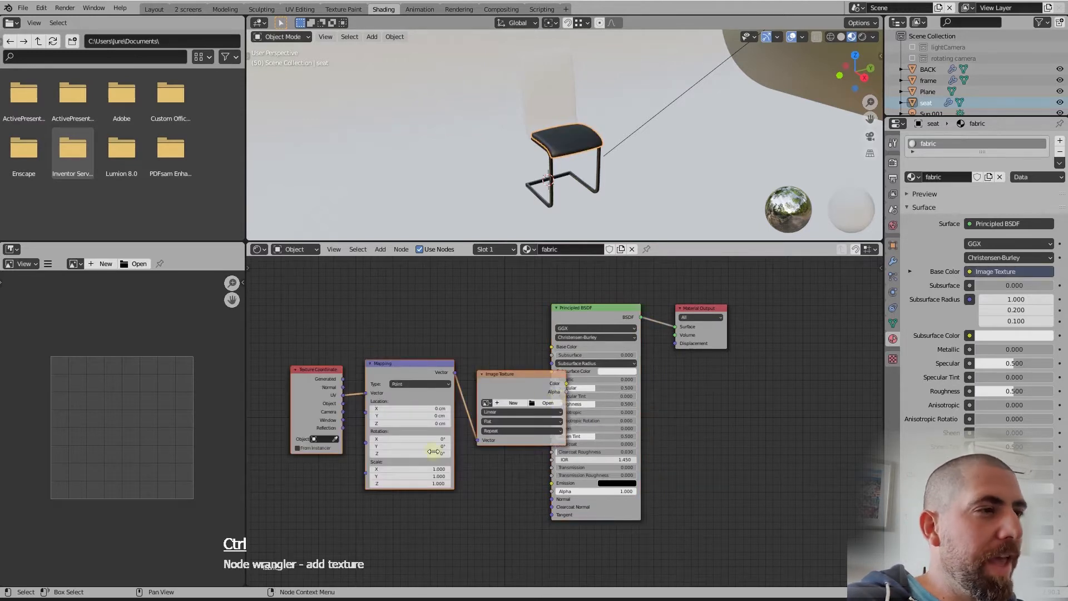
Step: Space out the Material Output, Principled BSDF and Image Texture nodes so that none of them overlap
left_click(611, 307)
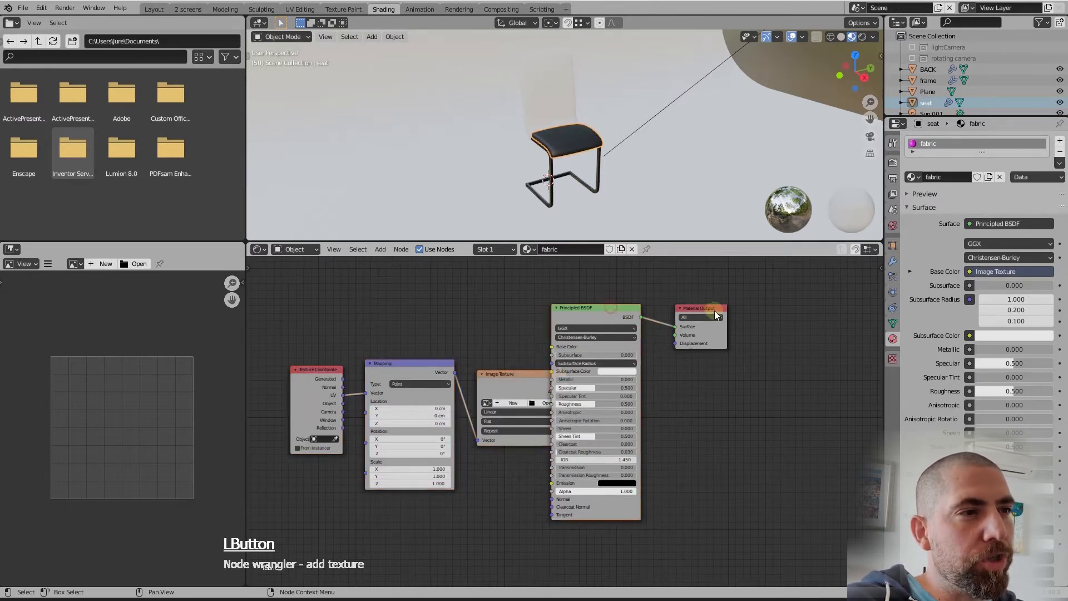
left_click_drag(715, 311, 757, 306)
left_click(595, 307)
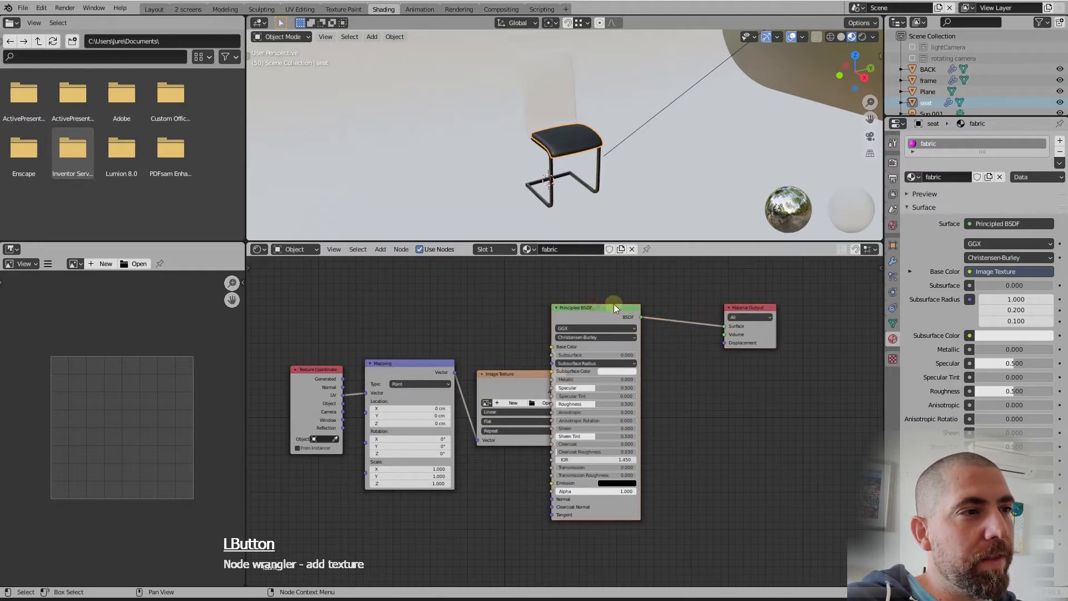
left_click_drag(602, 306, 644, 306)
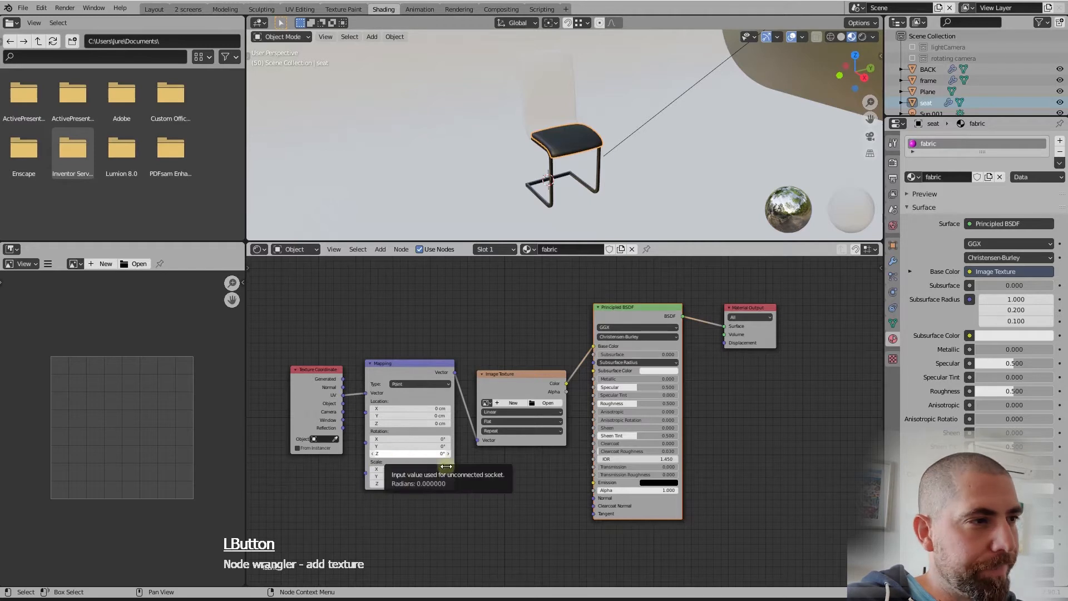
left_click_drag(518, 385, 521, 371)
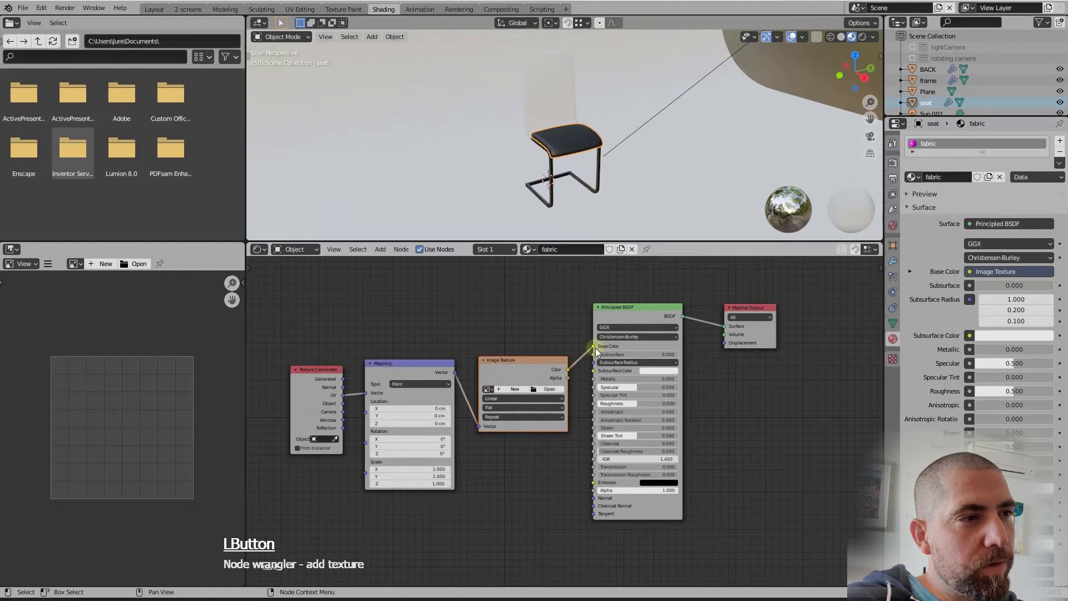
mouse_move(594, 346)
left_mouse_down()
mouse_move(579, 342)
mouse_move(567, 369)
mouse_move(593, 345)
left_mouse_up()
Step: Load "37_wool tartan fabric texture-seamless.jpg" from the chair's pic folder into the fabric material's Image Texture node
scroll(561, 132, "up", 2)
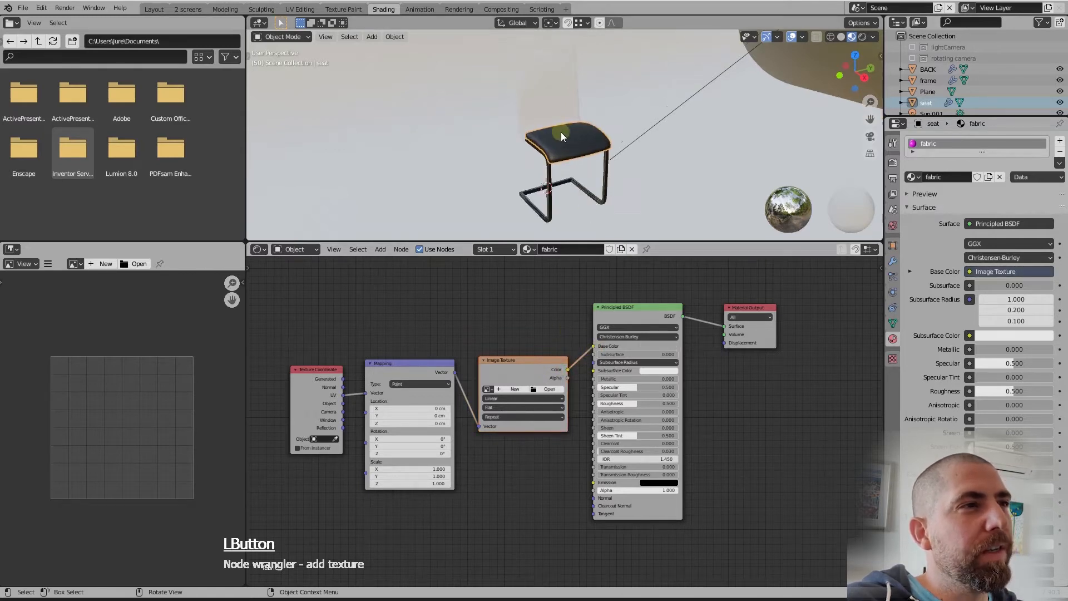
scroll(561, 132, "up", 5)
middle_click_drag(579, 146, 586, 172)
scroll(590, 173, "down", 2)
scroll(646, 372, "up", 1)
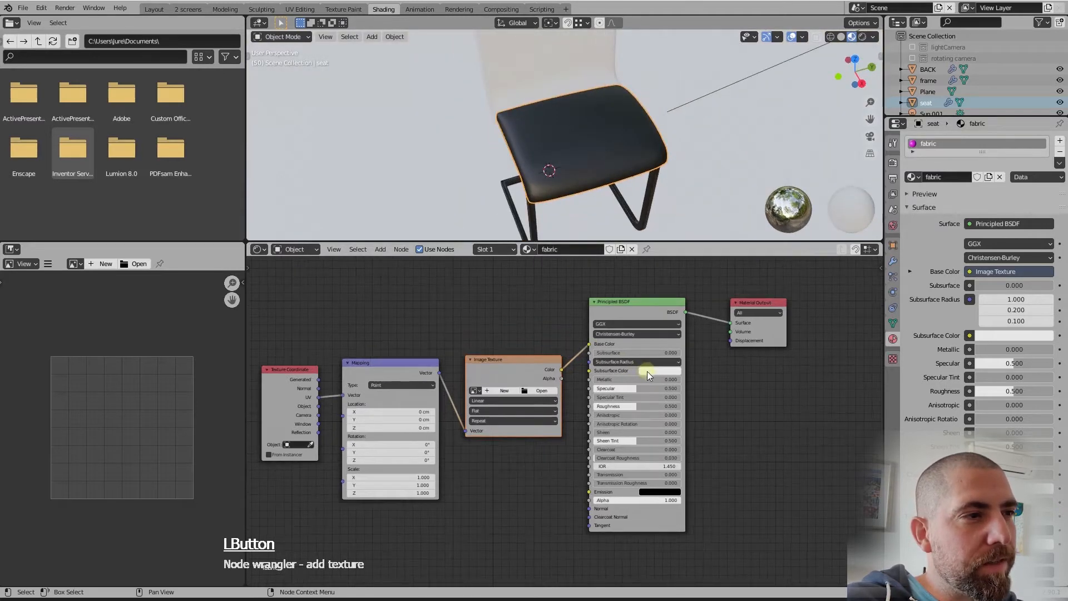
scroll(646, 372, "up", 1)
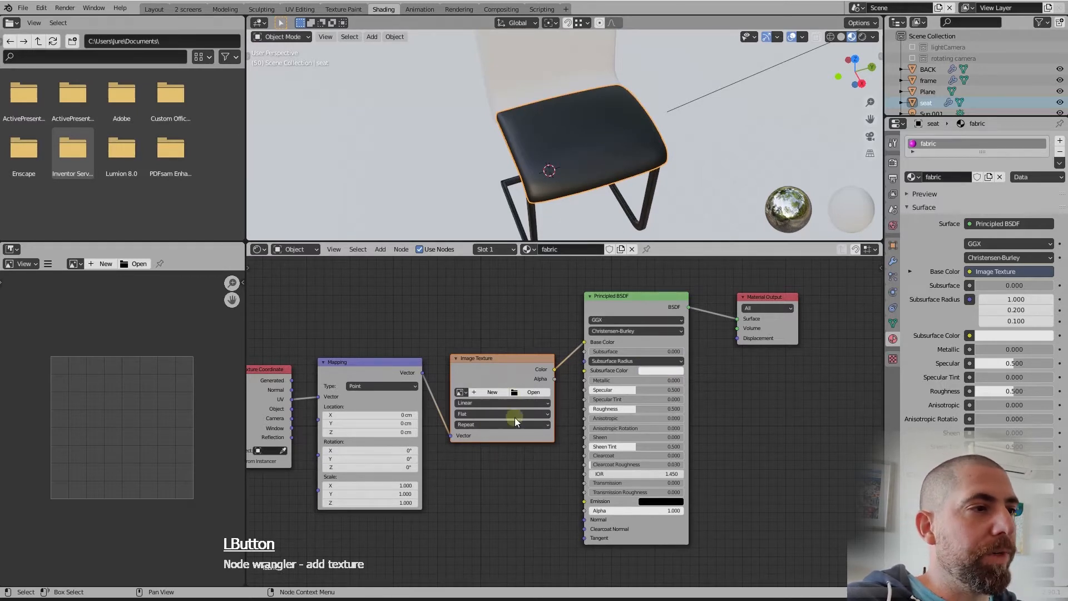
left_click(533, 393)
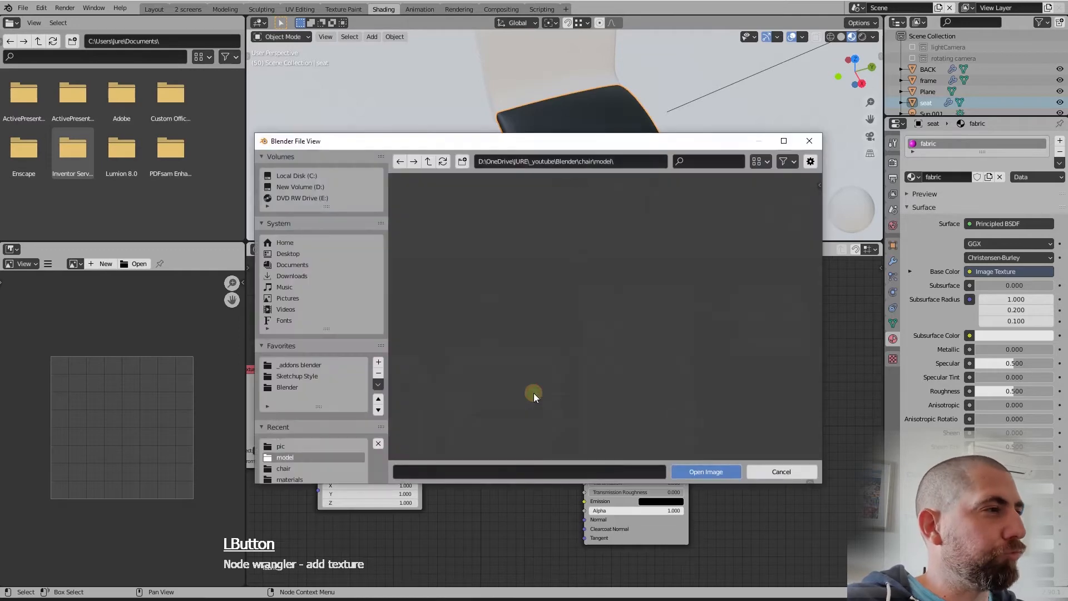
left_click(426, 162)
left_click(596, 219)
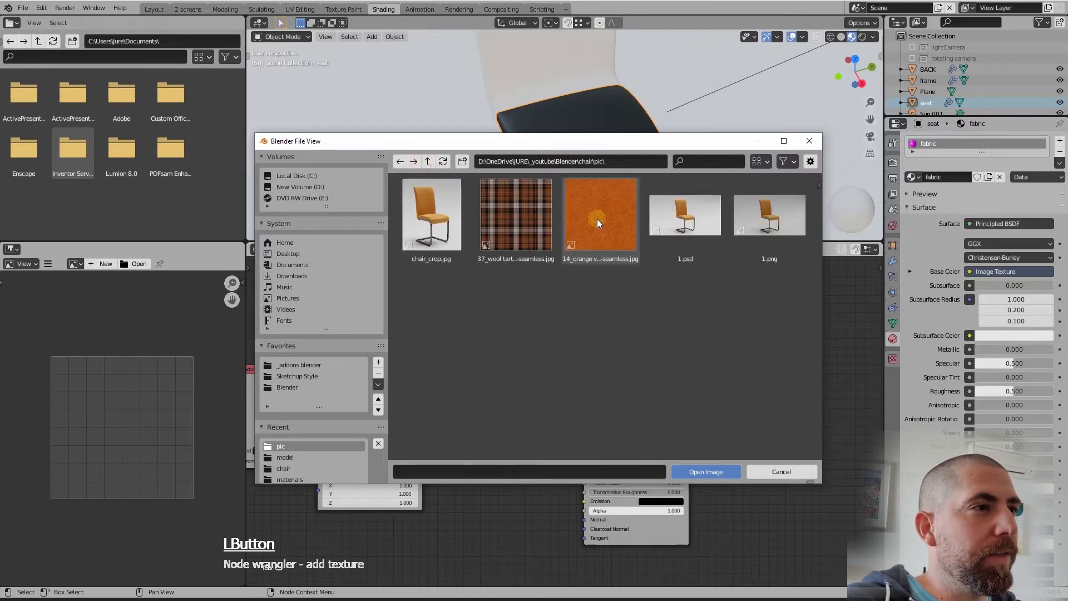
left_click(530, 226)
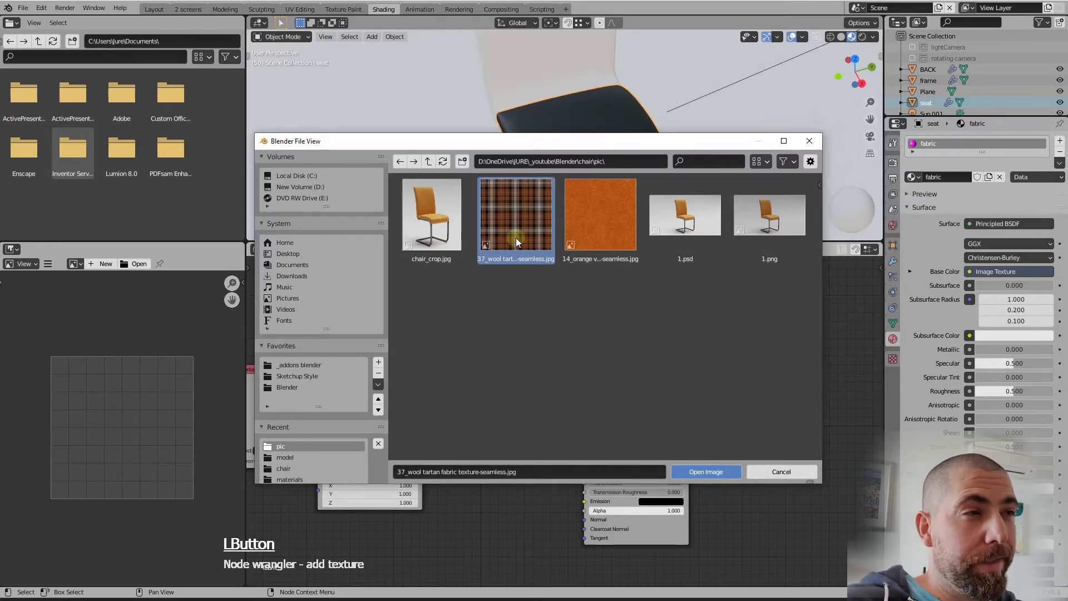
left_click(720, 473)
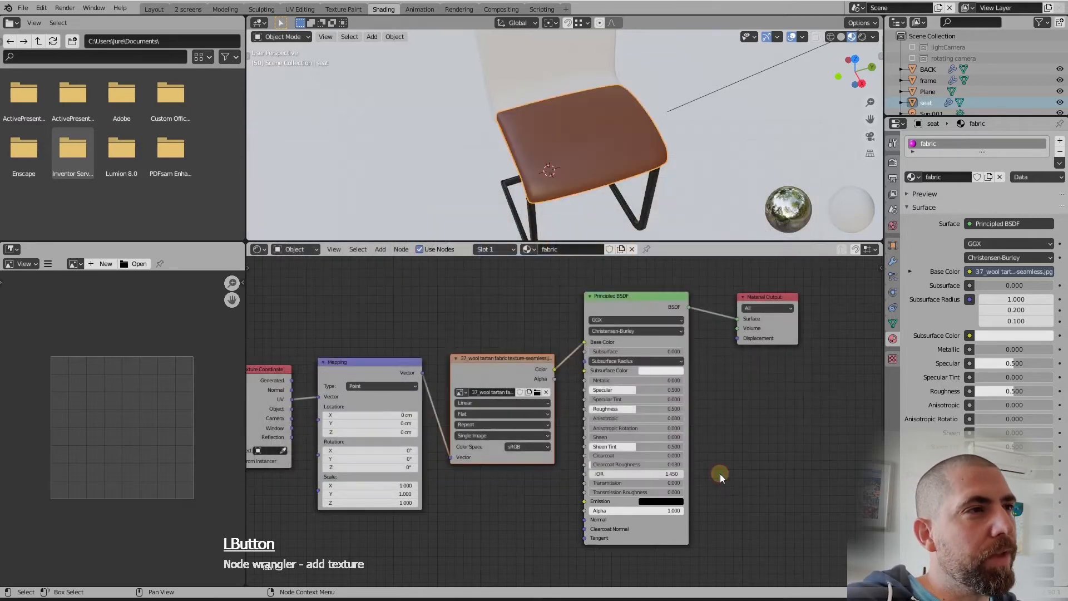
Step: Examine the seat up close from several distances to judge how the tartan texture appears on it
scroll(587, 153, "up", 4)
middle_click_drag(589, 156, 611, 196)
scroll(607, 161, "up", 1)
scroll(608, 162, "down", 4)
scroll(650, 118, "up", 4)
scroll(655, 157, "down", 3)
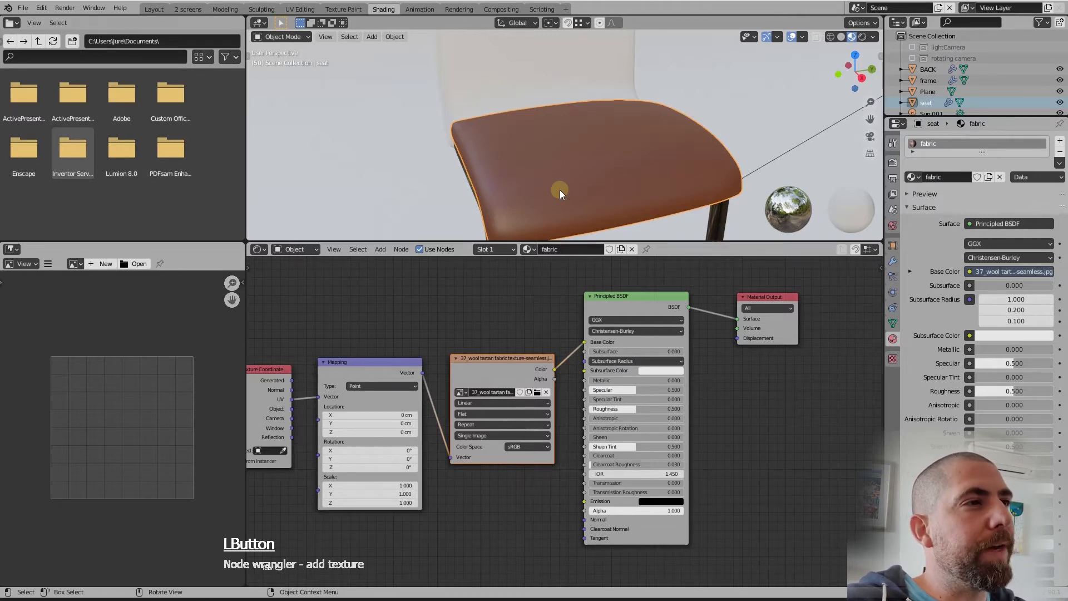
scroll(560, 189, "down", 1)
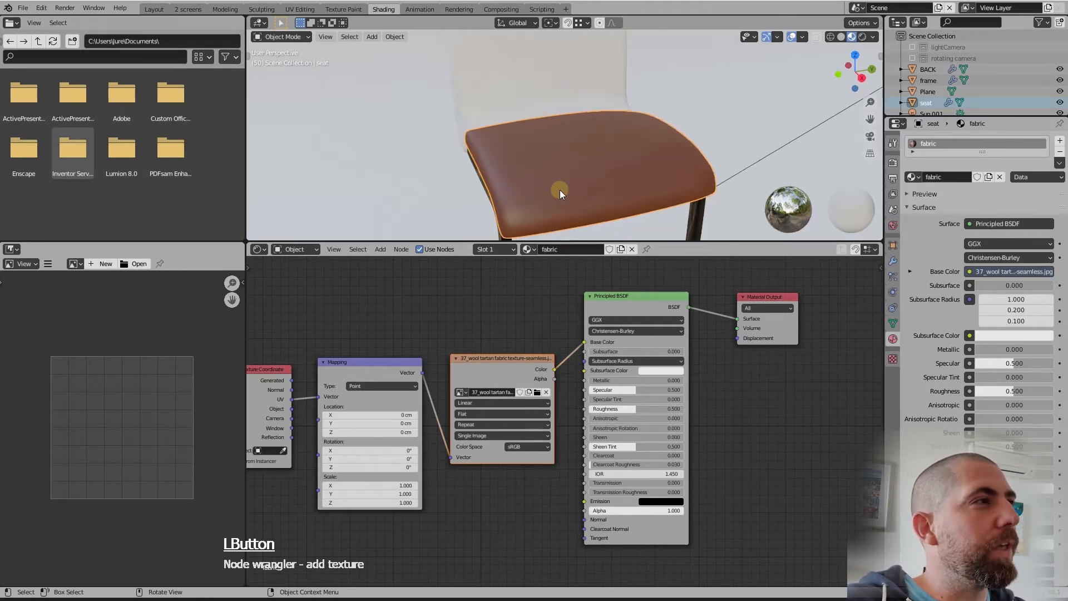
Step: Open the UV Editing workspace with the seat mesh in Edit Mode and the tartan image in the UV Editor
left_click(301, 9)
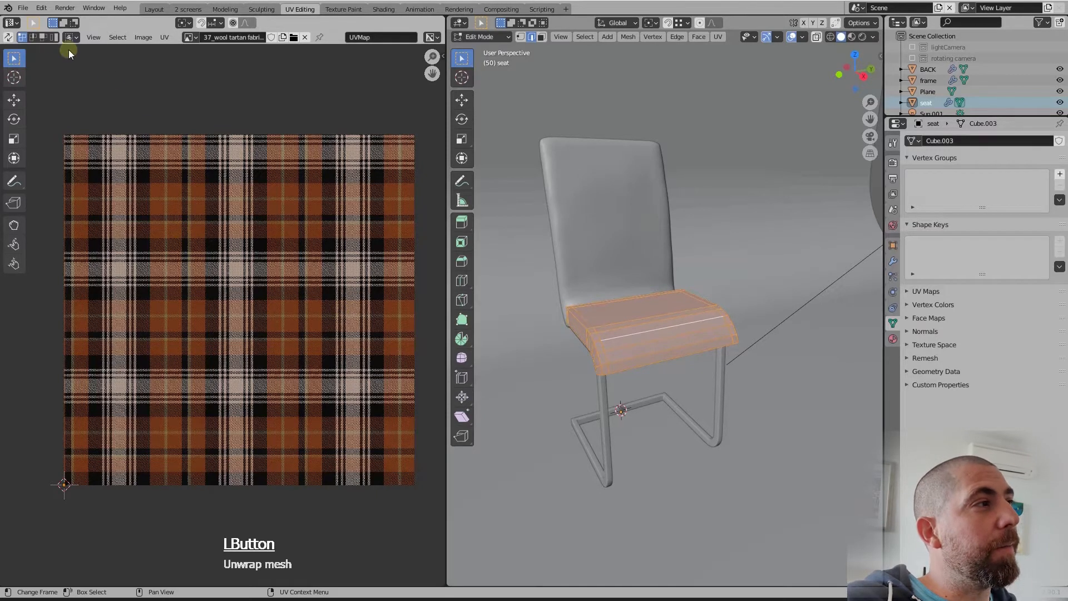
left_click(13, 22)
left_click(83, 191)
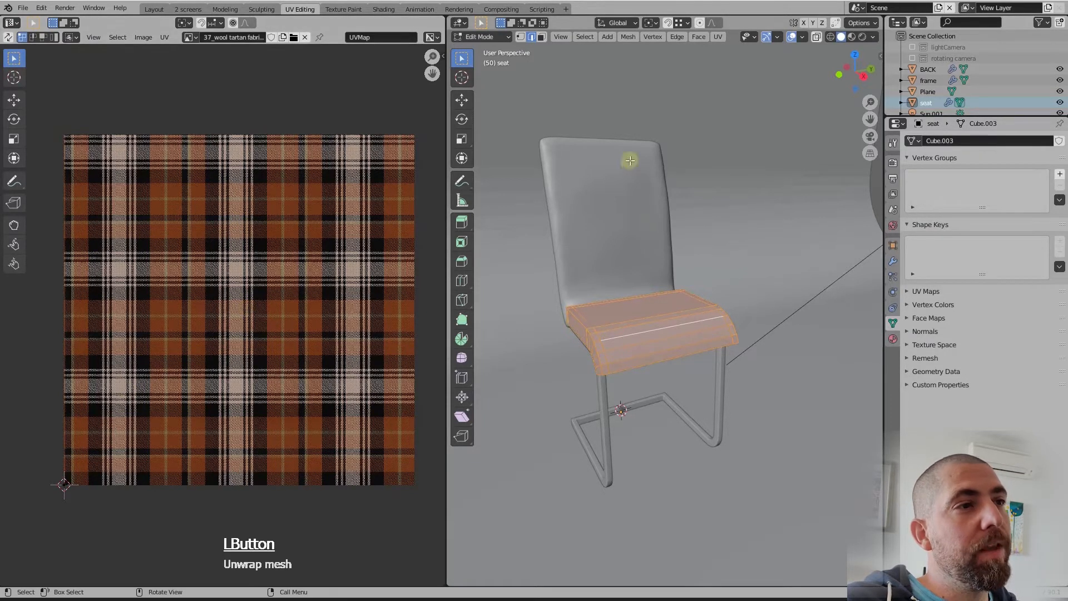
Step: Replace the full selection of the seat mesh with only the bottom edge along its front
left_click(628, 269)
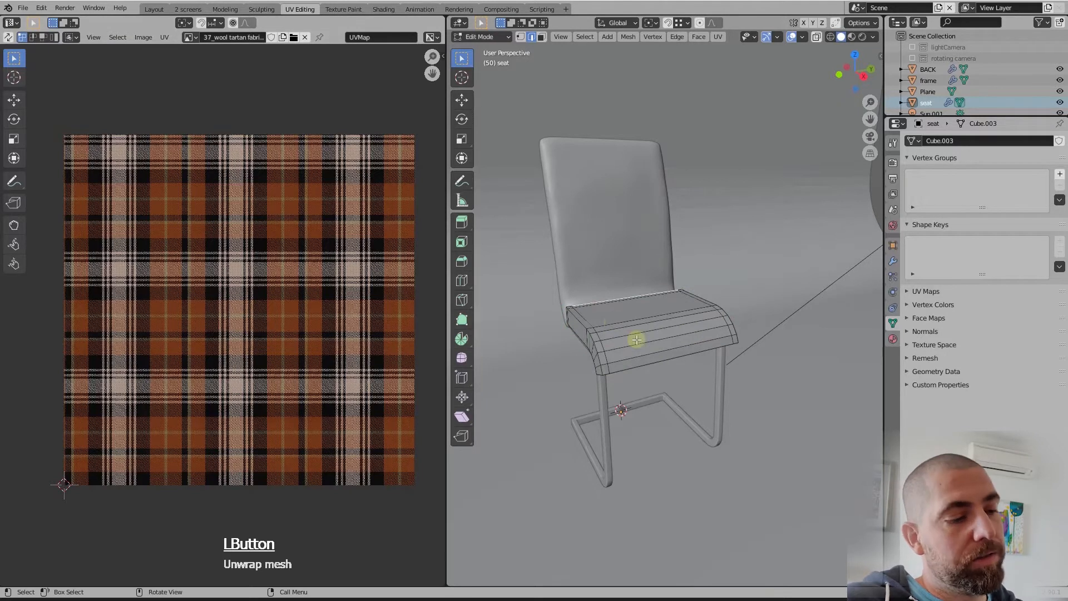
left_click(684, 345)
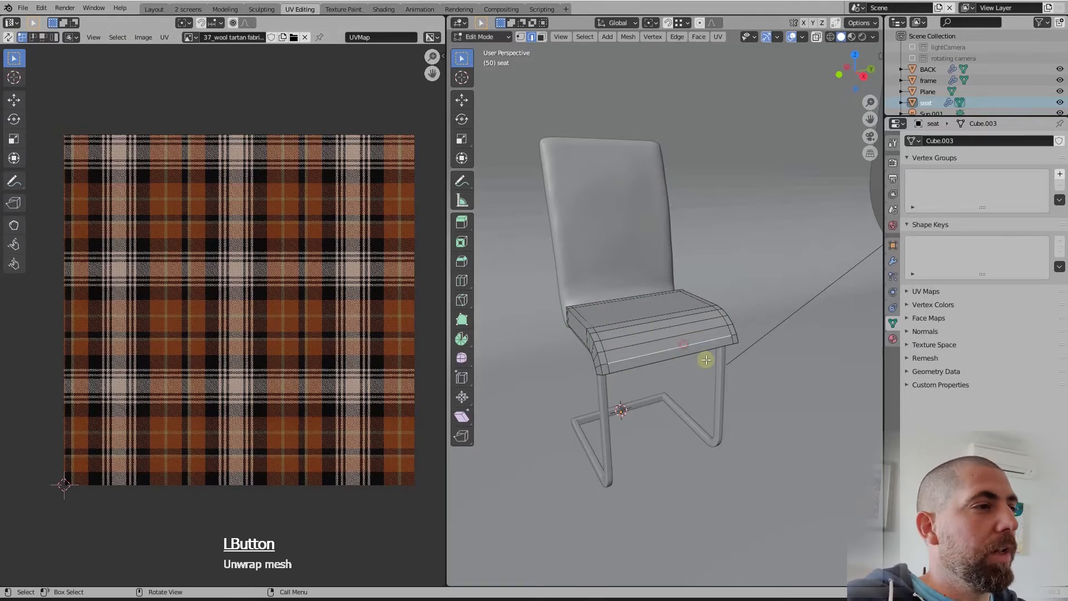
scroll(770, 365, "down", 2)
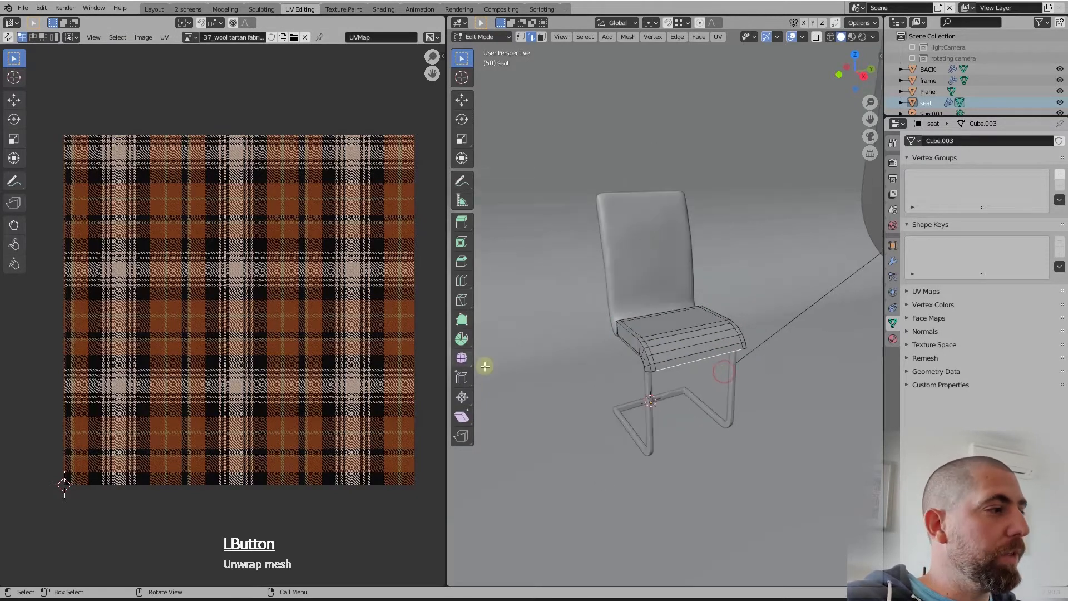
scroll(148, 408, "up", 1)
scroll(169, 402, "down", 1)
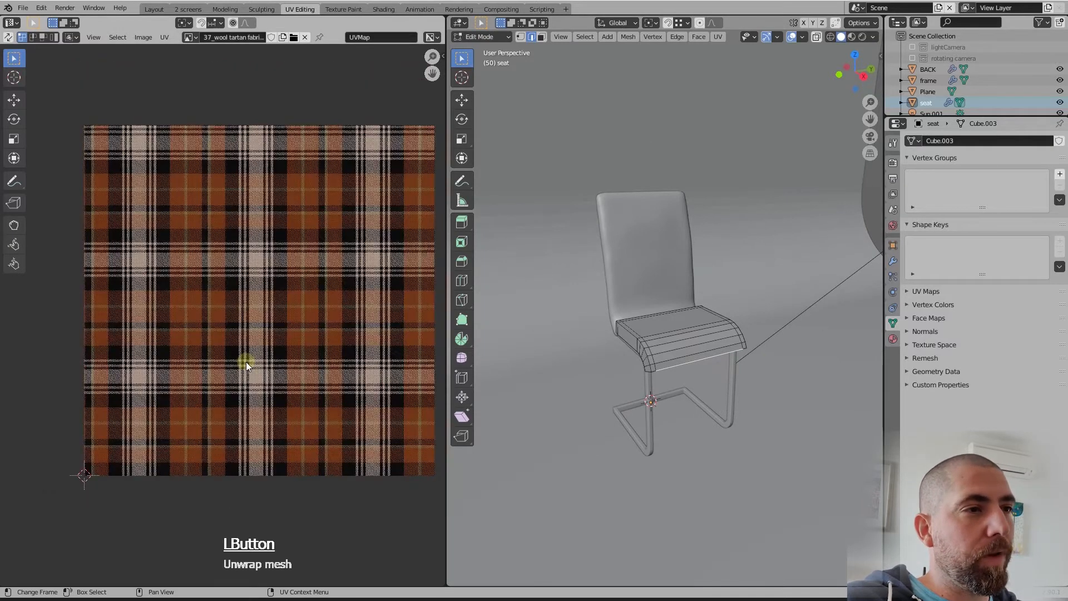
Step: Examine the seat mesh's top, side and front edges from several angles to decide where the UV seams should run
left_click(695, 338)
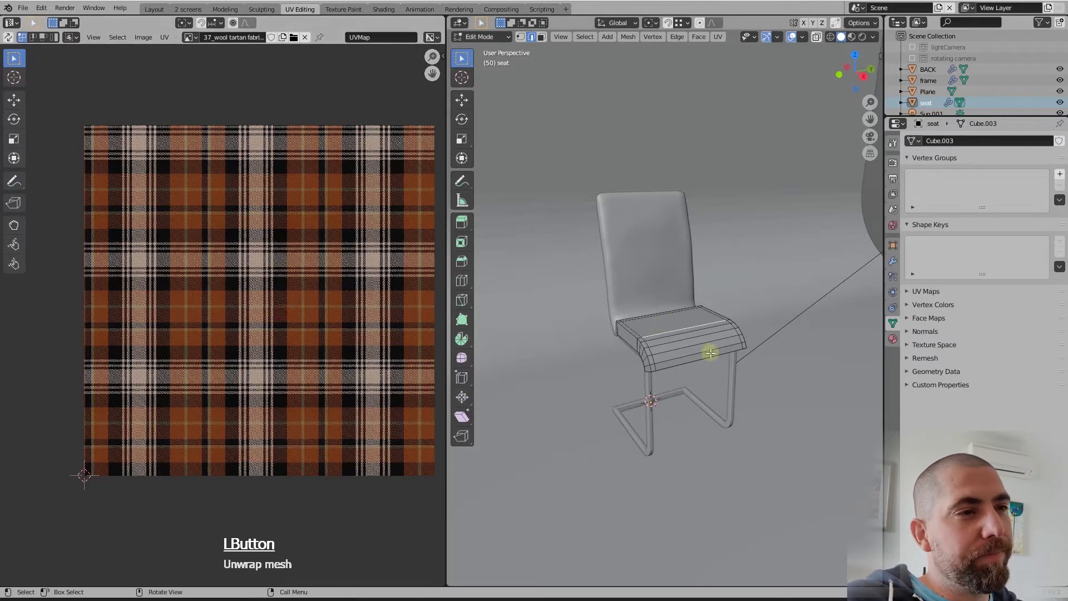
middle_click_drag(696, 341, 700, 340)
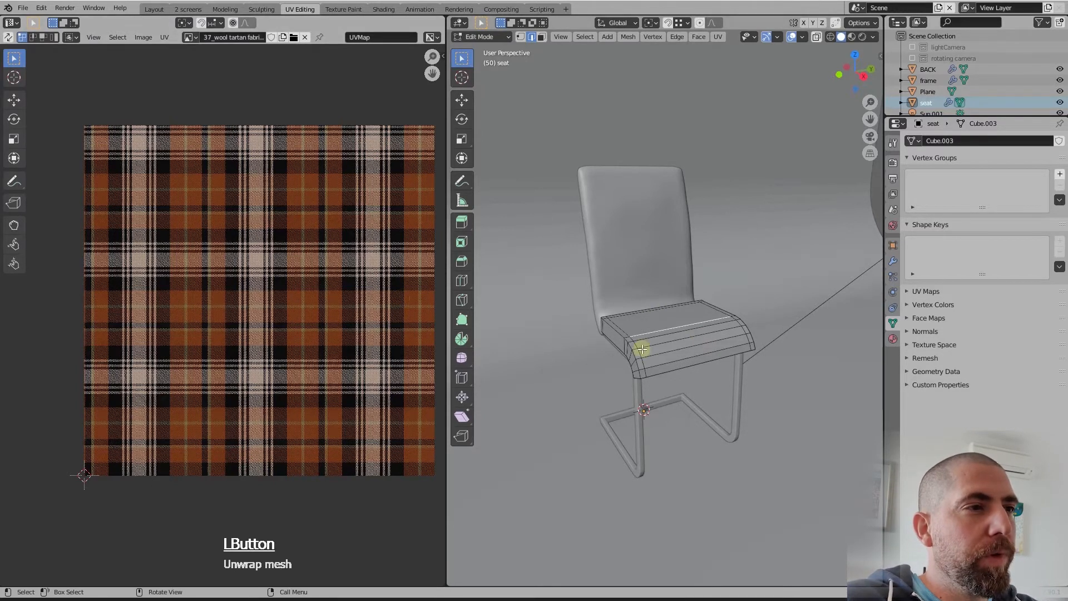
scroll(643, 349, "up", 4)
middle_click_drag(668, 349, 549, 375)
scroll(545, 374, "up", 3)
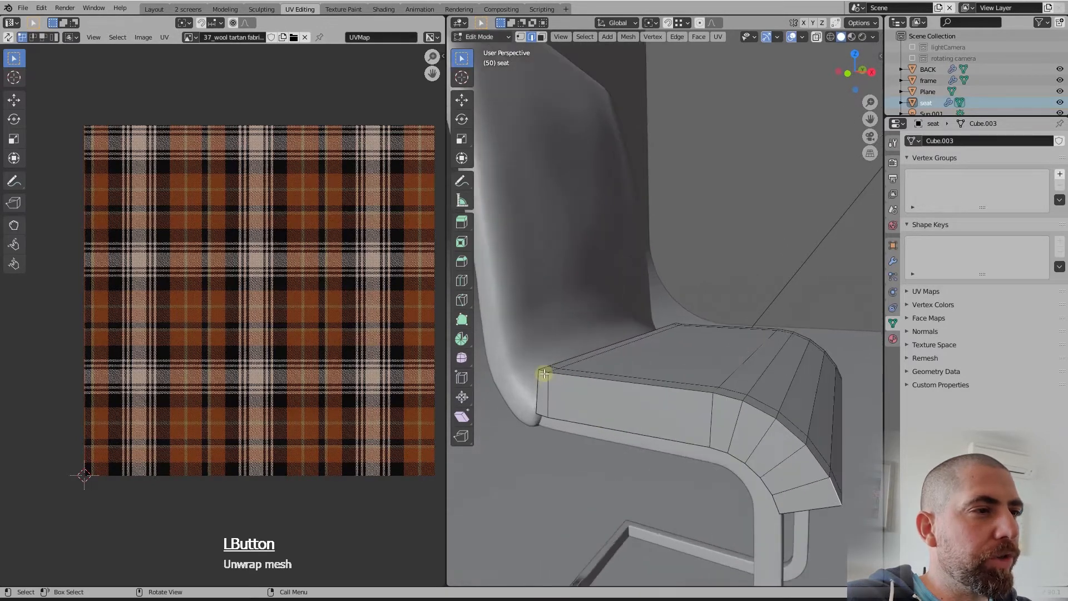
middle_click_drag(679, 415, 657, 411)
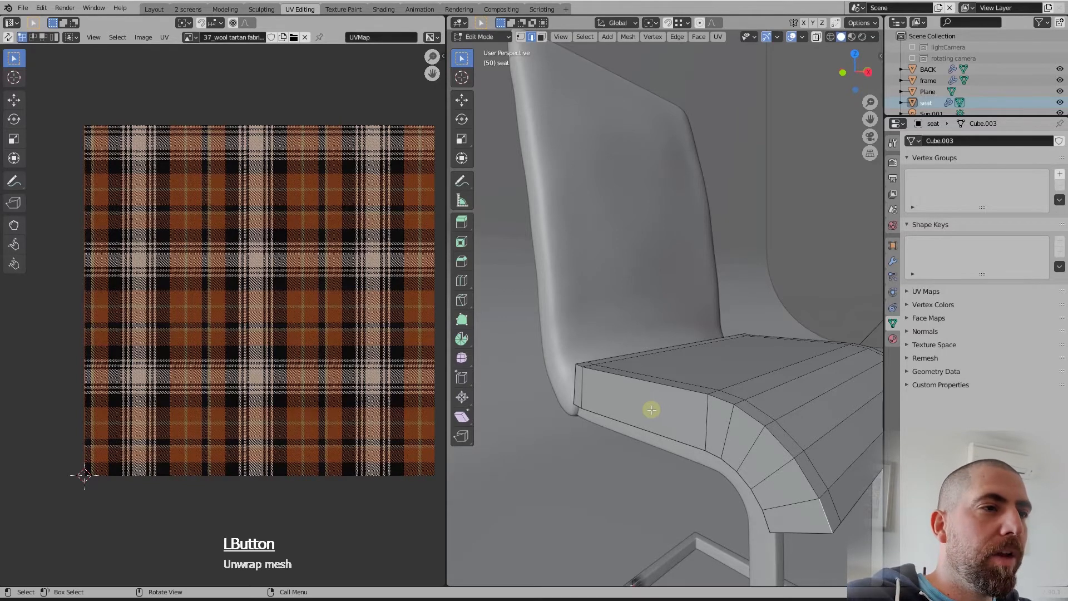
scroll(668, 419, "down", 2)
middle_click_drag(680, 424, 684, 436)
scroll(702, 452, "up", 2)
middle_click_drag(725, 467, 704, 478)
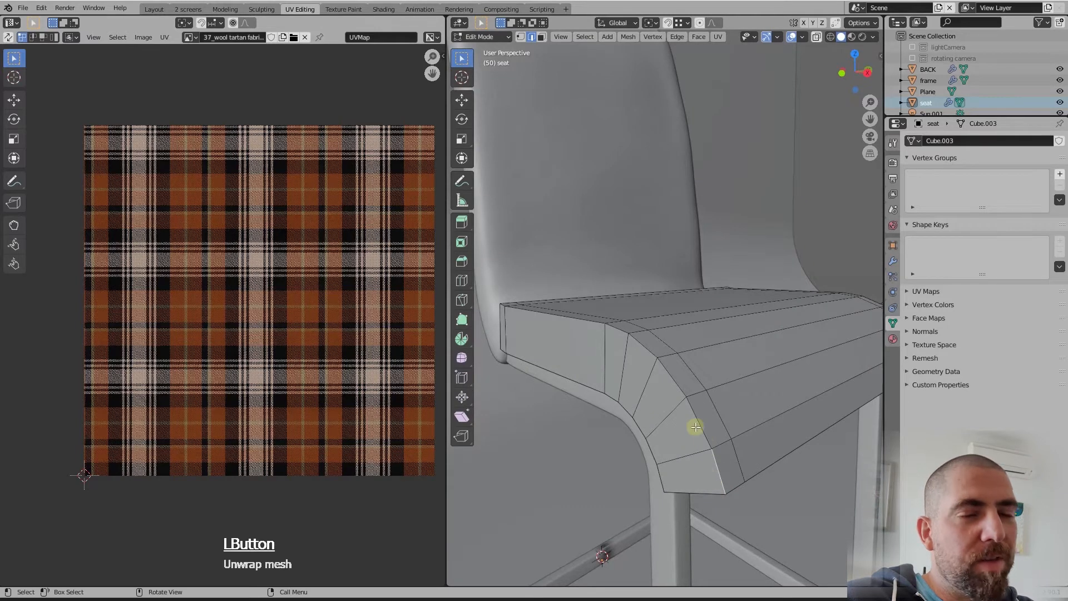
scroll(697, 427, "down", 1)
scroll(696, 426, "down", 2)
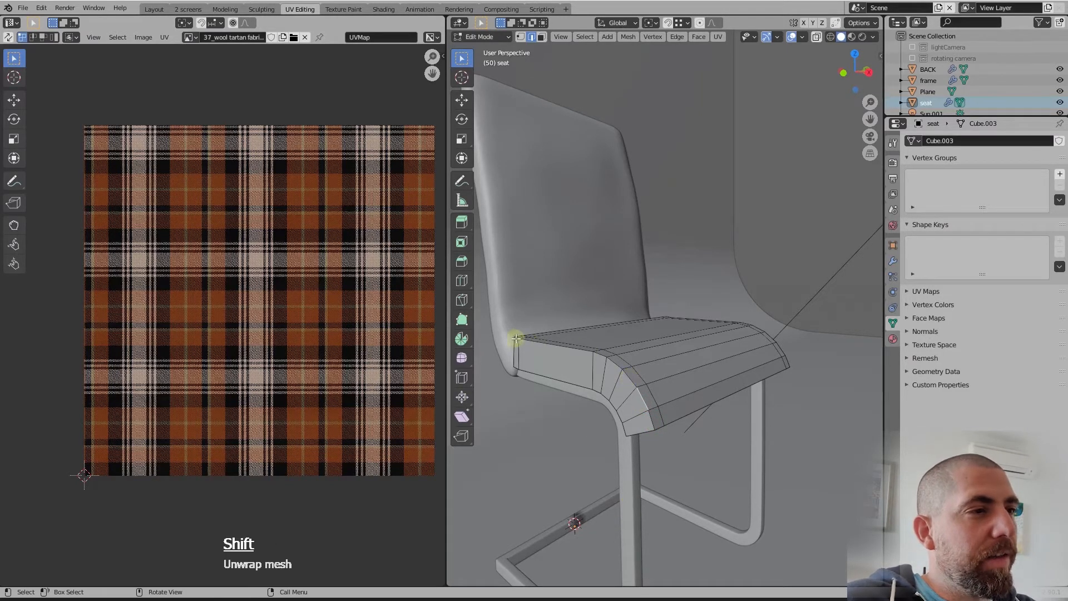
middle_click_drag(634, 376, 641, 415)
Step: Select the path of edges along the top of one side of the seat, from the front corner to the back corner
left_click(651, 423)
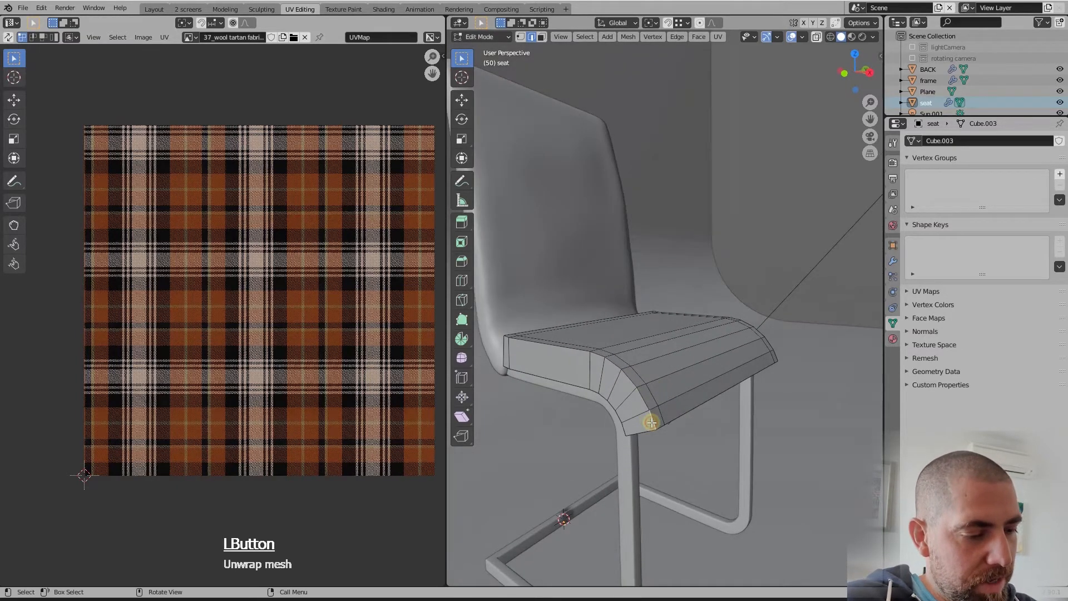
left_click(507, 337, "ctrl")
middle_click_drag(507, 337, 587, 359)
left_click(650, 432, "ctrl")
scroll(587, 359, "up", 2)
left_click(585, 361, "ctrl")
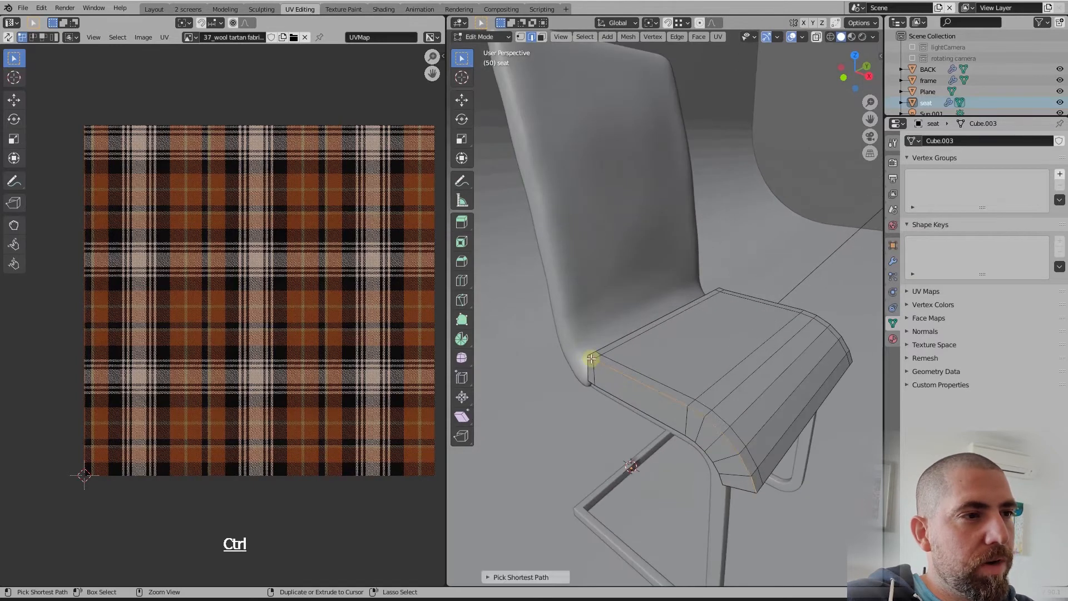
Step: Extend the edge selection along the seat's rear, opposite side and front to close the outline of the top surface
middle_click_drag(693, 433, 747, 465)
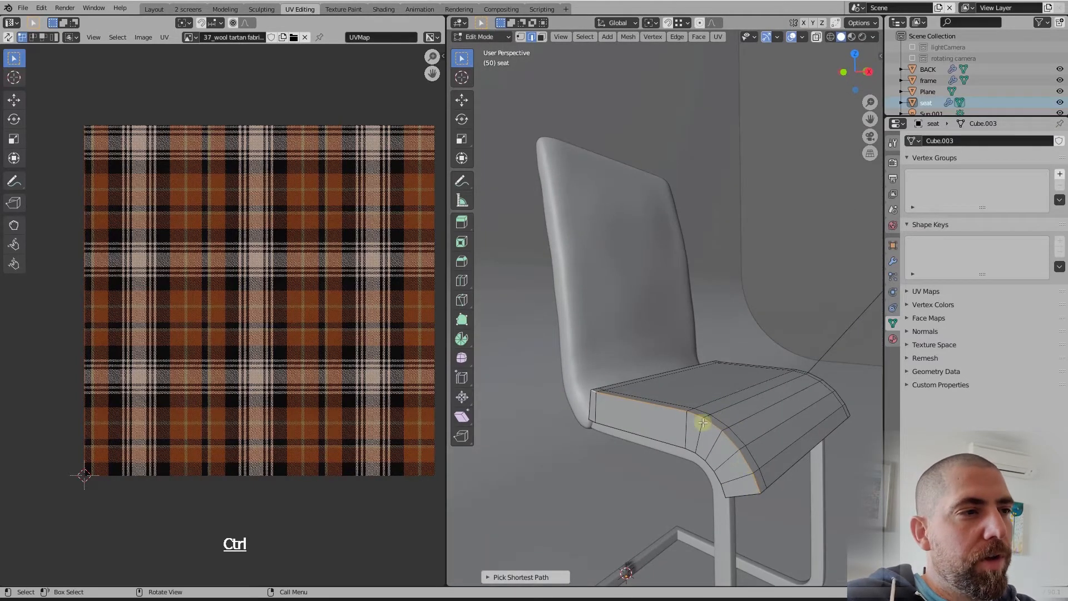
middle_click_drag(592, 398, 770, 468)
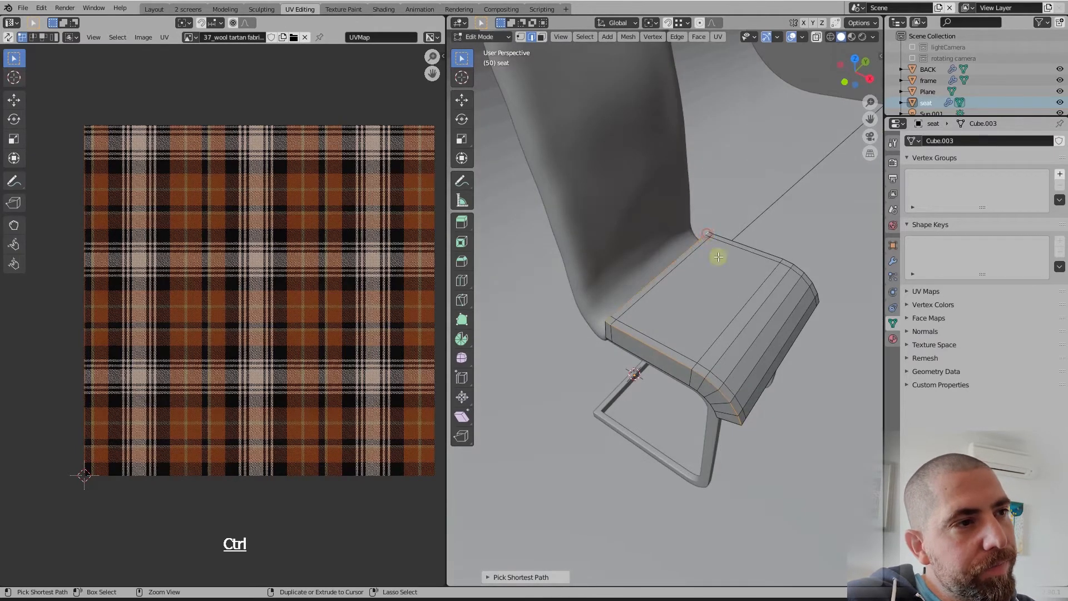
middle_click_drag(718, 257, 735, 365)
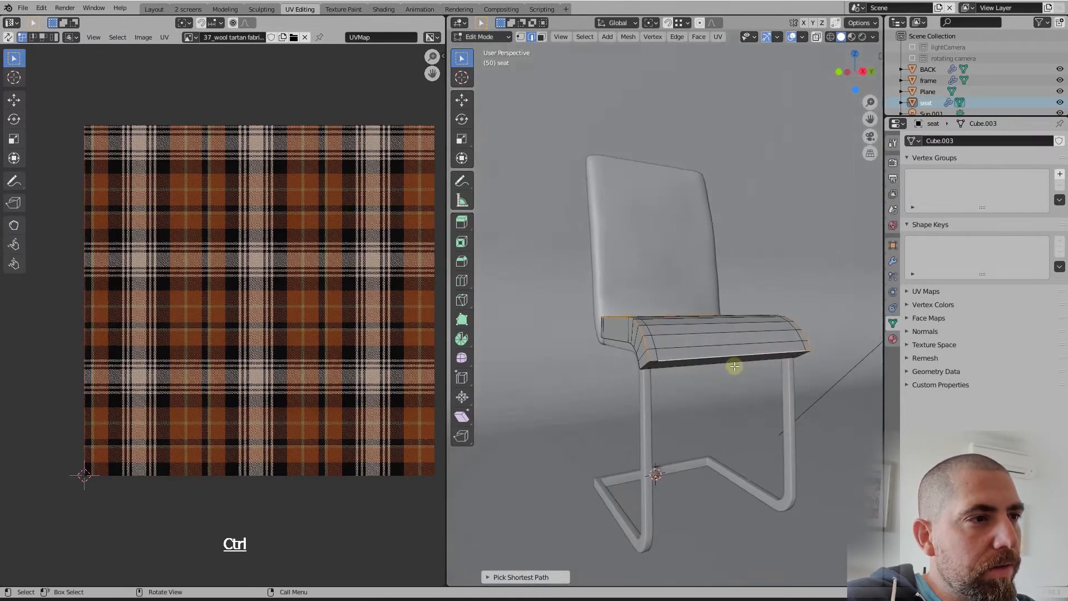
left_click(650, 363, "ctrl")
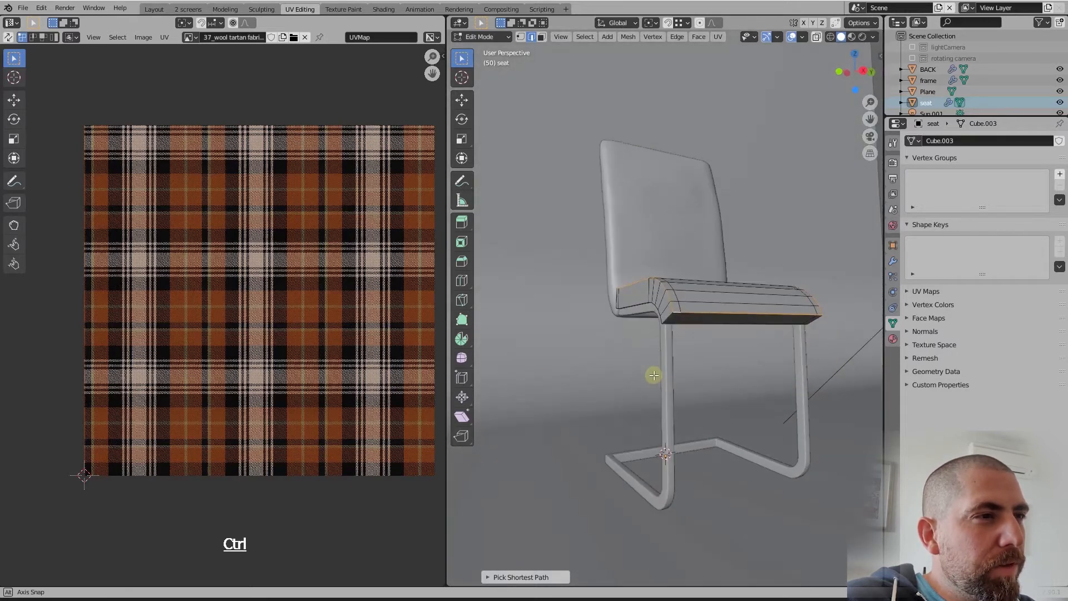
Step: Add the lower edges of the first side and its rear vertical corner edge to the seat's edge selection
scroll(652, 380, "up", 5)
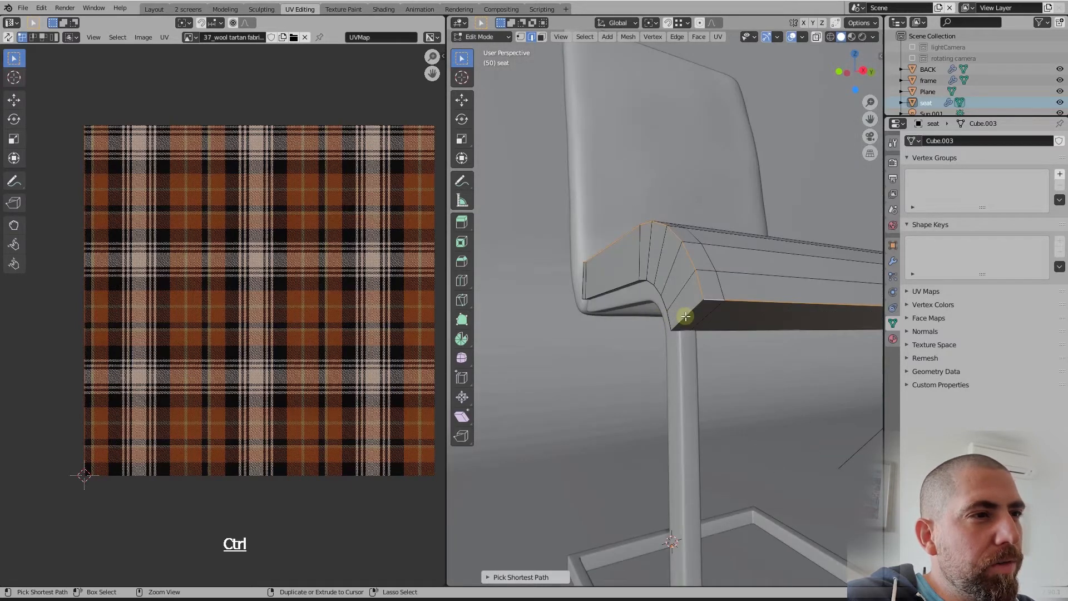
left_click(583, 277, "ctrl")
scroll(440, 323, "down", 2)
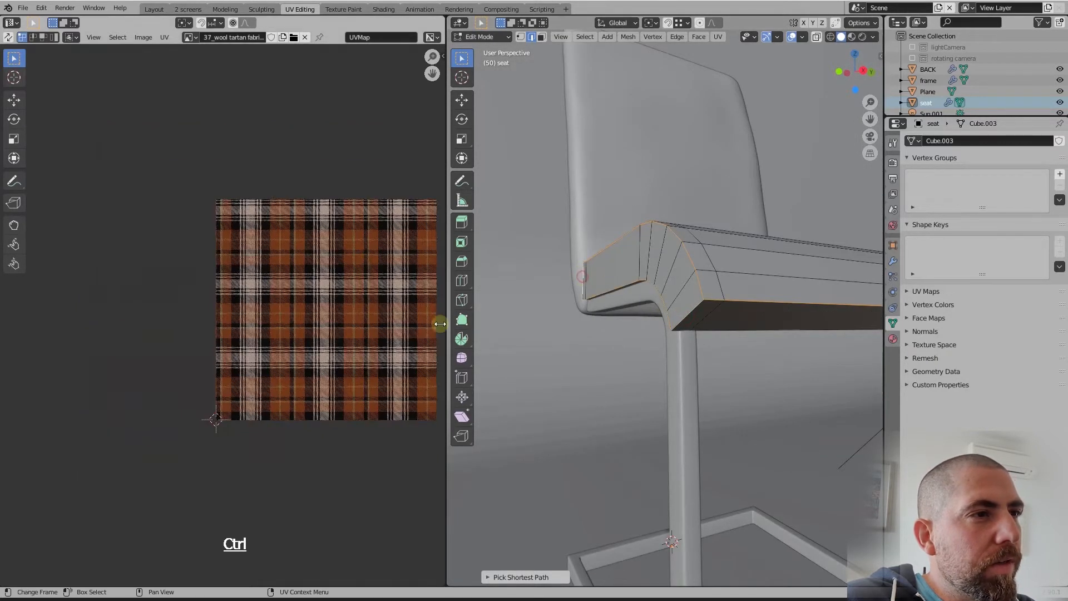
Step: Add the matching lower edges and rear corner edge on the opposite side of the seat to the selection
mouse_move(789, 312)
middle_mouse_down()
mouse_move(646, 317)
mouse_move(770, 318)
middle_mouse_up()
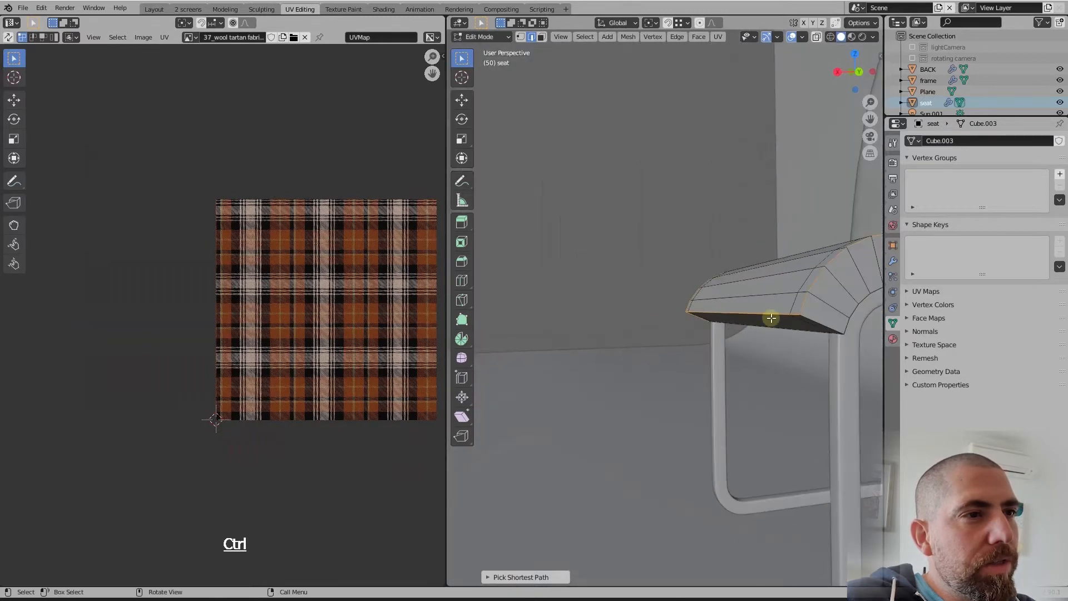
left_click(819, 321, "ctrl")
scroll(657, 301, "down", 5)
scroll(800, 293, "up", 5)
scroll(751, 299, "down", 4)
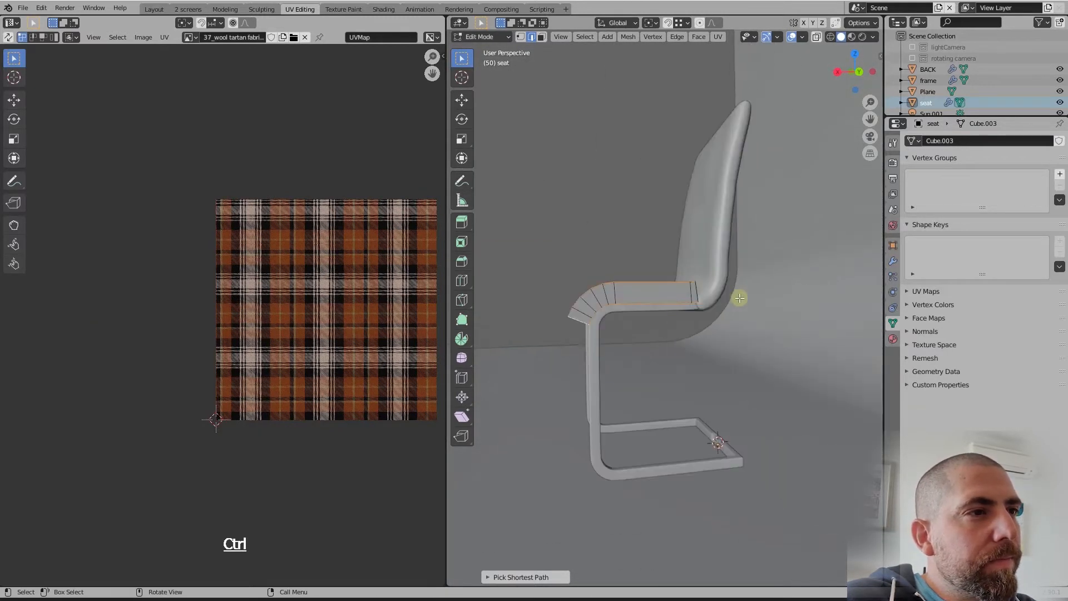
scroll(695, 295, "up", 4)
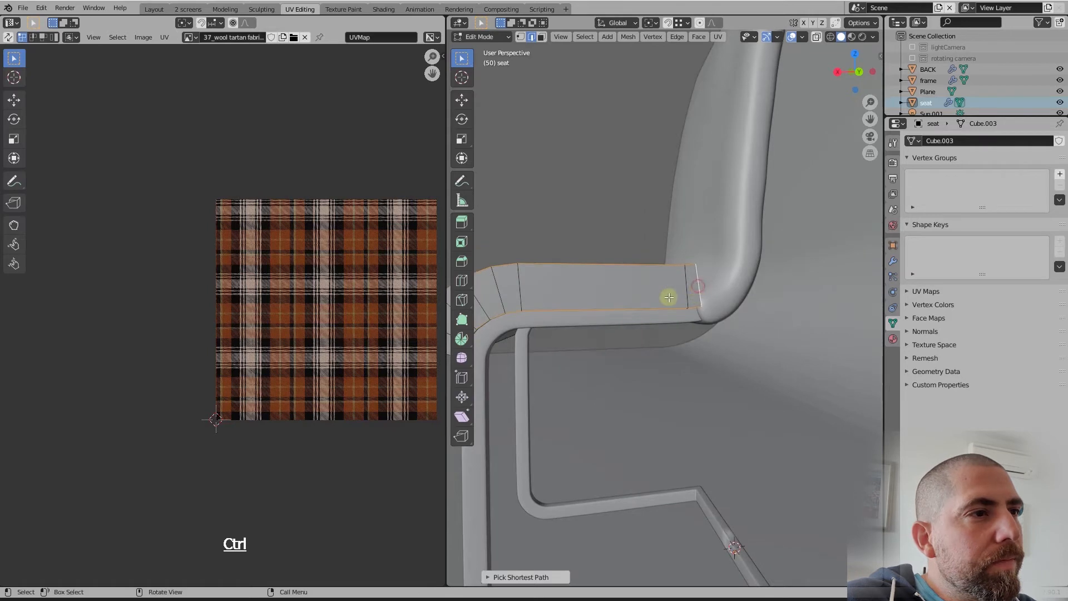
middle_click_drag(671, 298, 764, 374)
left_click(557, 67, "ctrl")
scroll(773, 329, "down", 10)
scroll(785, 365, "up", 11)
scroll(813, 359, "up", 2)
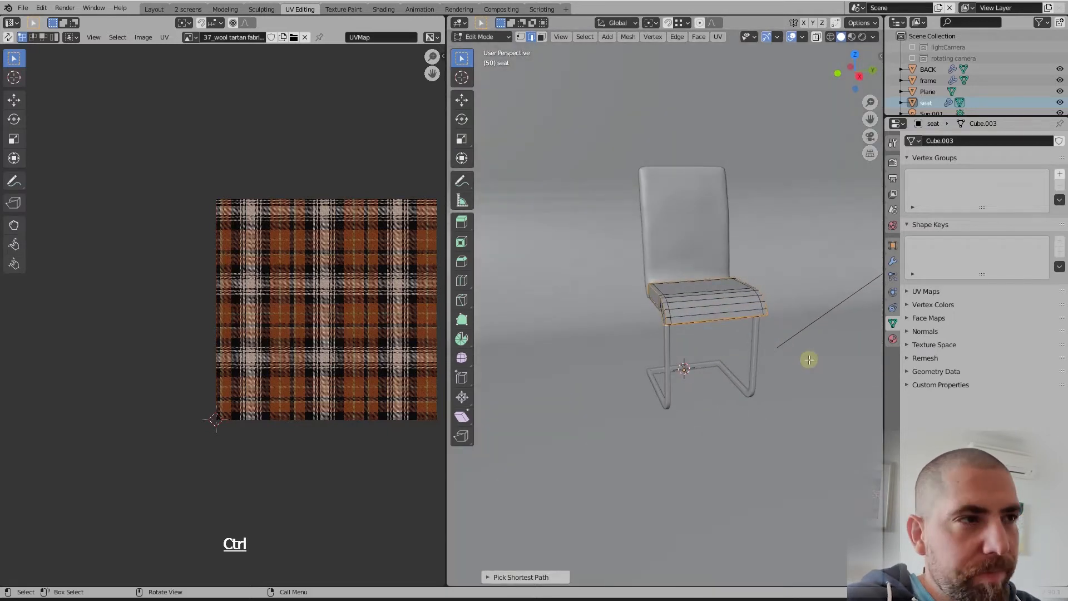
Step: Isolate the seat in Local View and complete the edge selection at the front corner of its underside
key("KP_Divide")
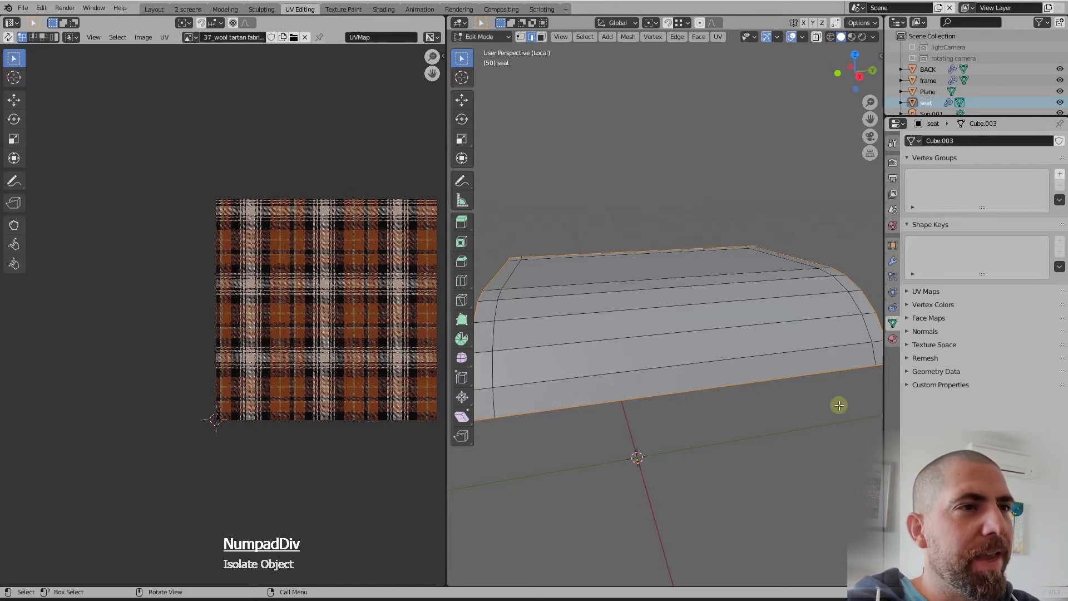
scroll(823, 360, "down", 3)
middle_click_drag(823, 360, 755, 340)
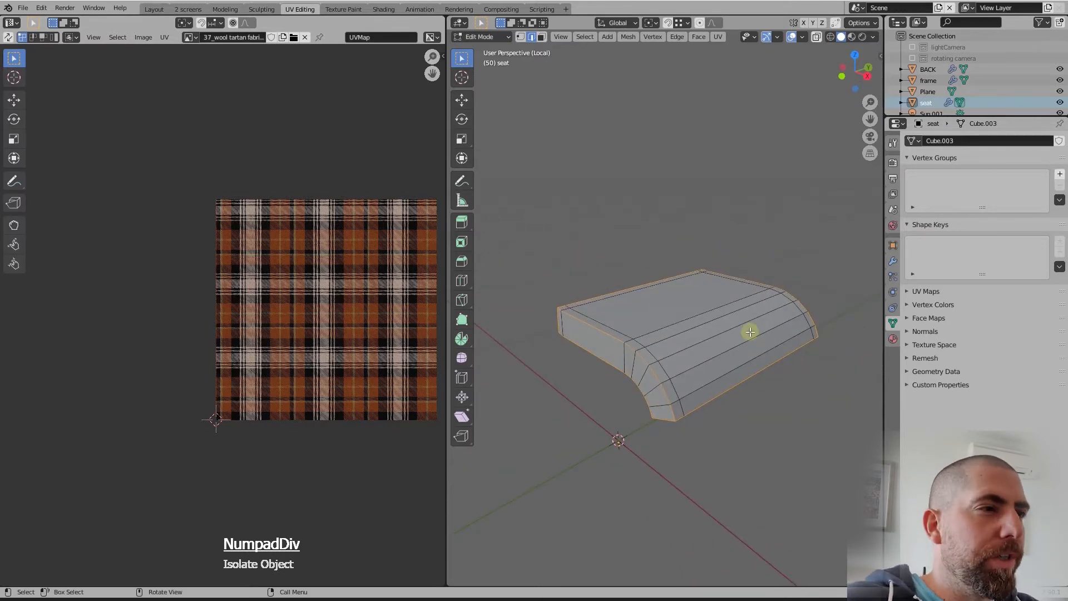
middle_click_drag(698, 369, 691, 249)
scroll(628, 387, "up", 4)
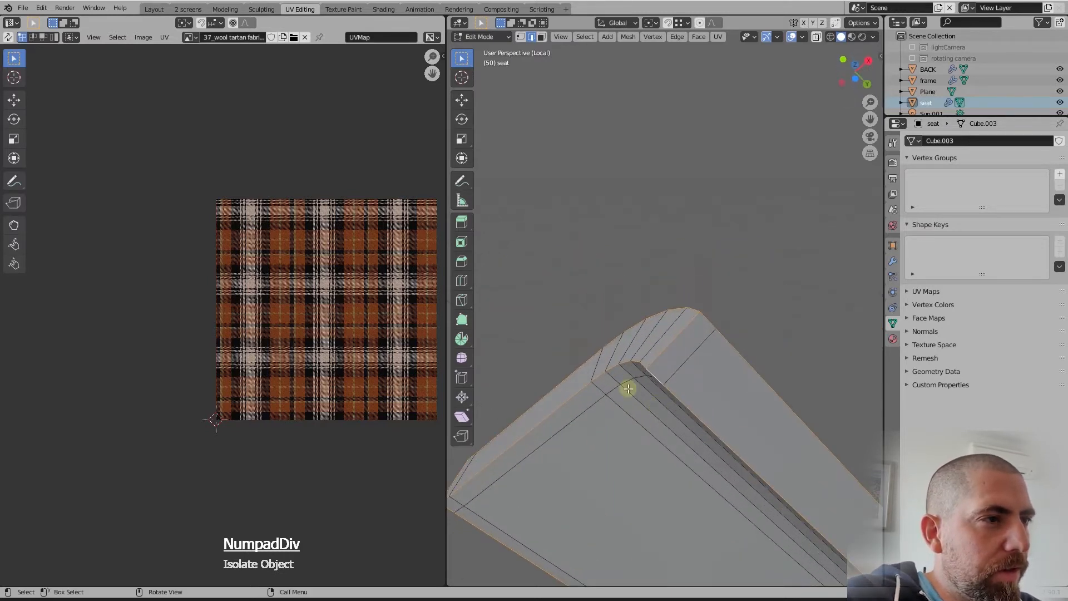
left_click(628, 387)
middle_click_drag(628, 387, 671, 371)
scroll(681, 362, "down", 5)
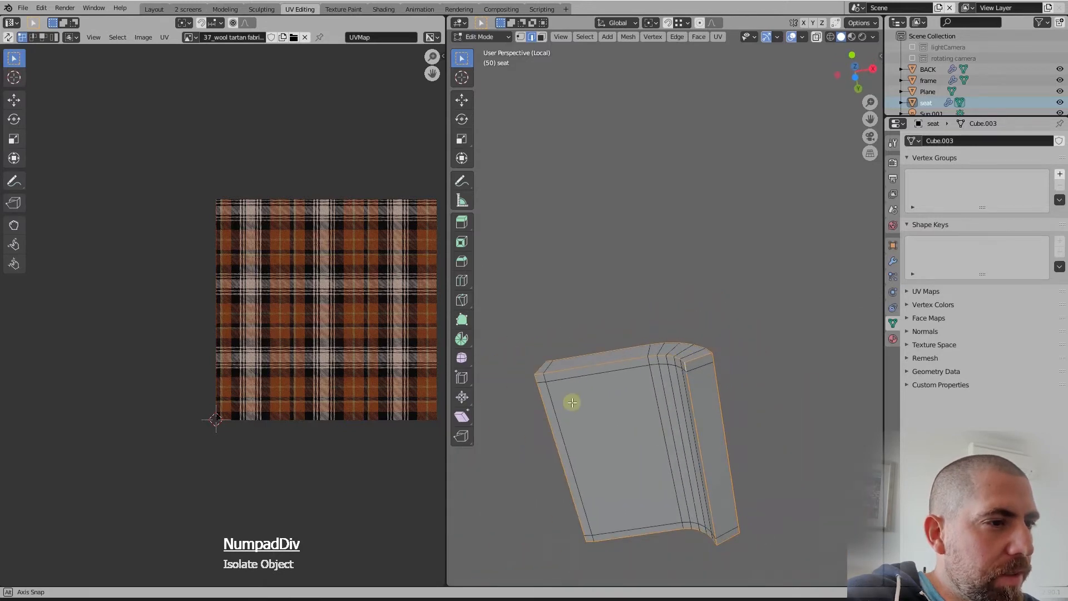
middle_click_drag(567, 386, 600, 388)
Step: Mark the selected seat edges as UV seams, clear the selection and check the seams around the sides and front
key("u")
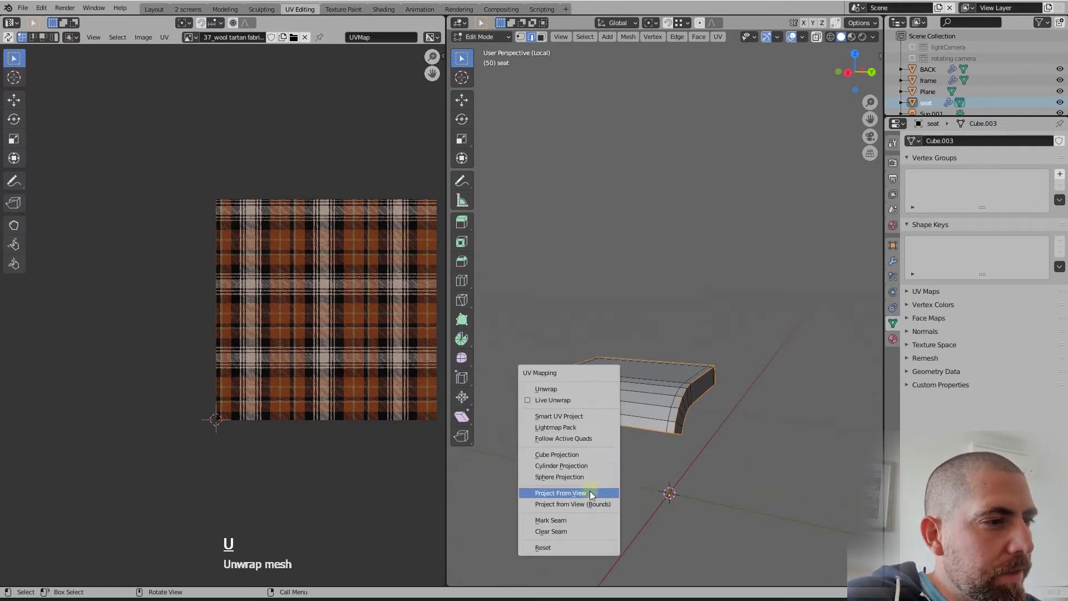
left_click(568, 520)
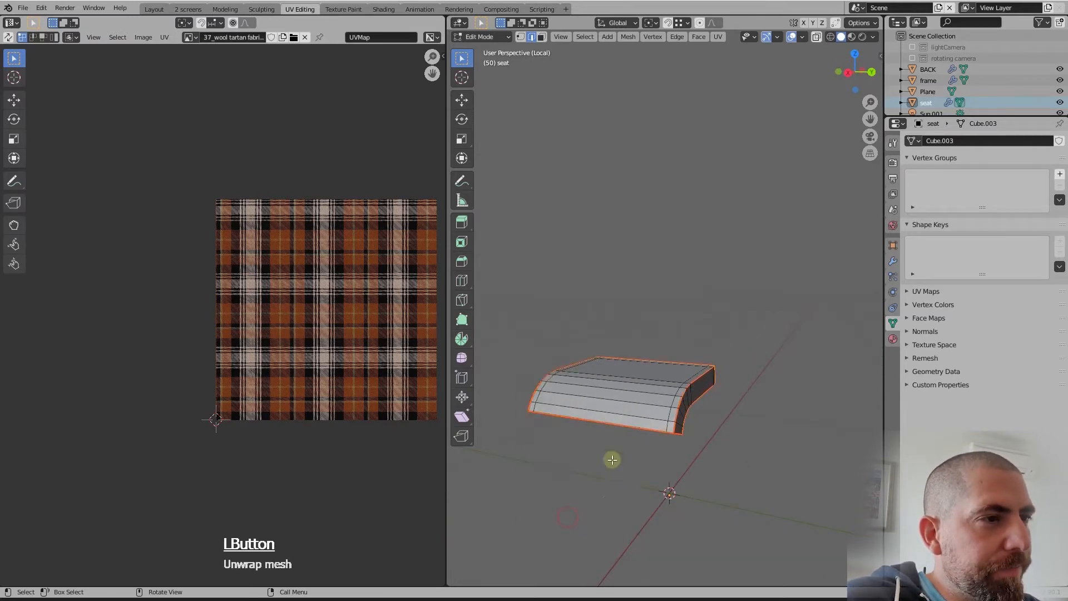
middle_click_drag(611, 460, 773, 389)
scroll(623, 415, "up", 5)
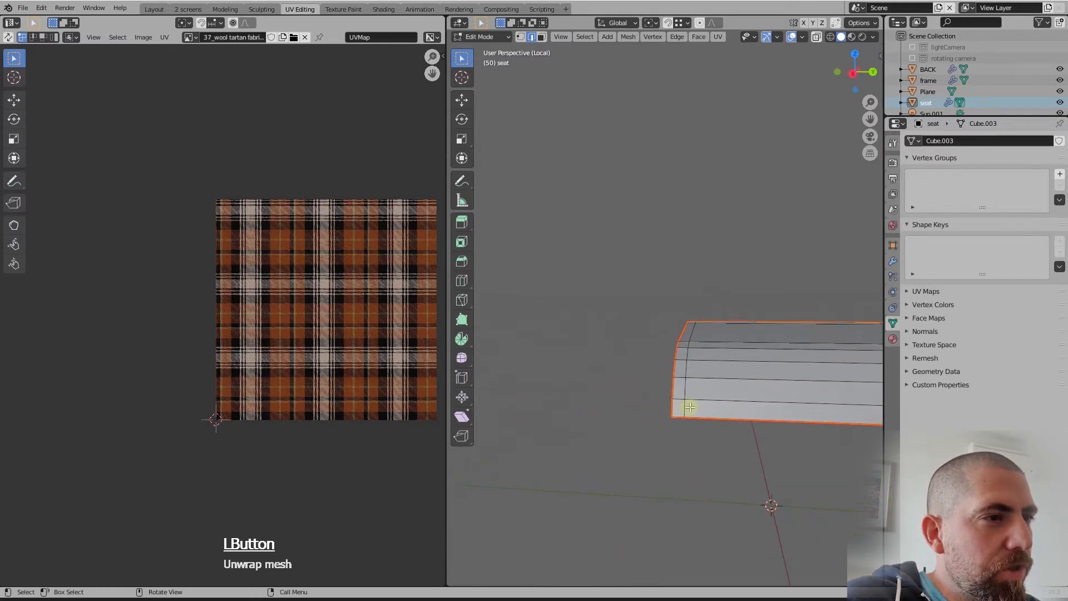
middle_click_drag(689, 408, 763, 394)
scroll(723, 388, "up", 1)
left_click(744, 306)
scroll(677, 425, "up", 3)
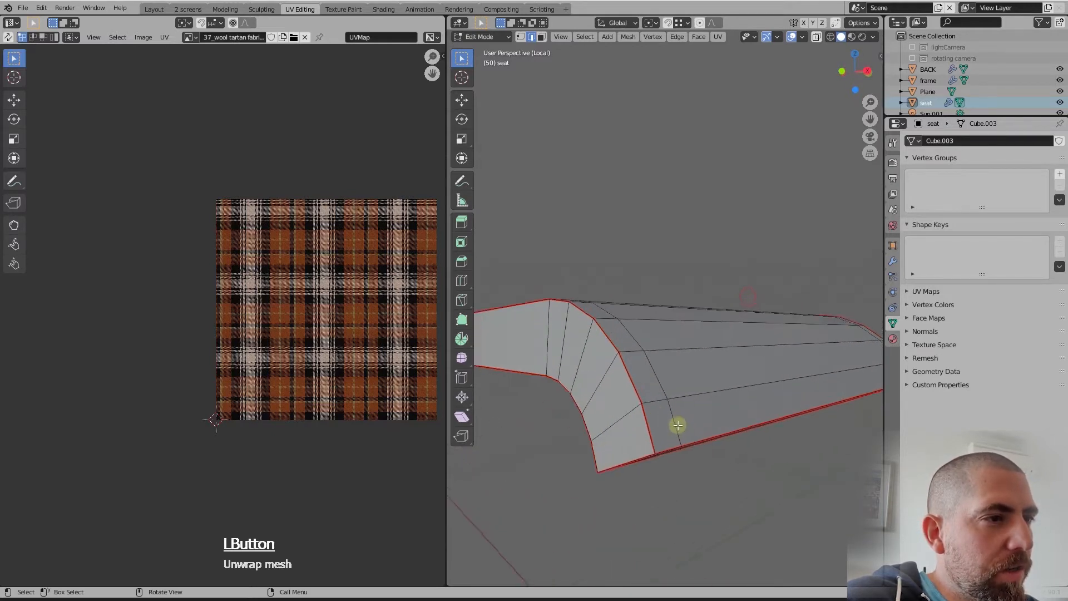
middle_click_drag(678, 425, 677, 448)
scroll(694, 396, "down", 5)
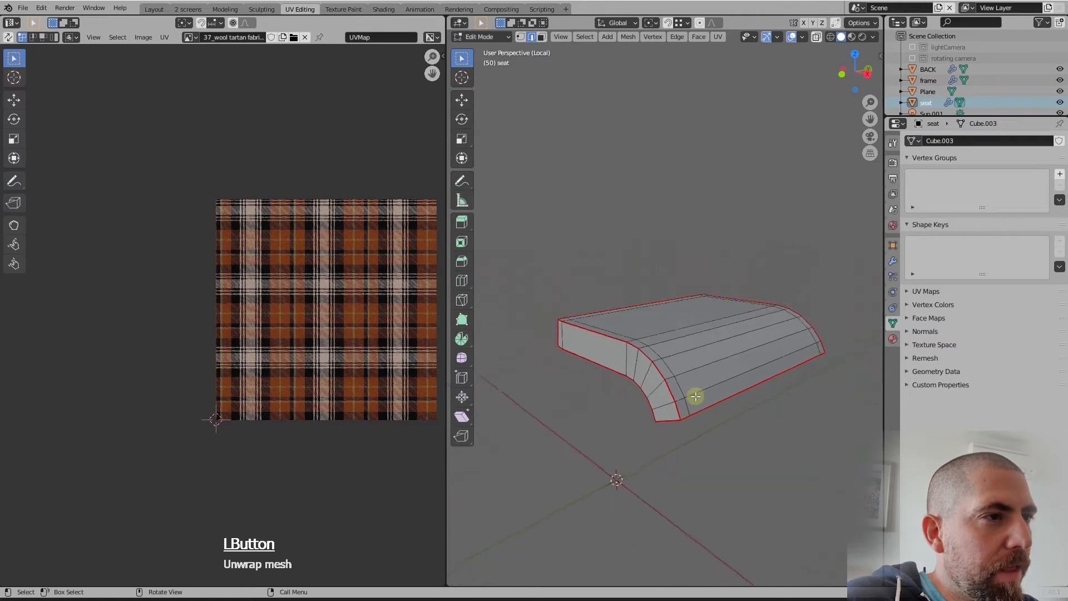
Step: Select the entire seat mesh and unwrap it along the marked seams, then inspect the islands over the tartan image
key("a")
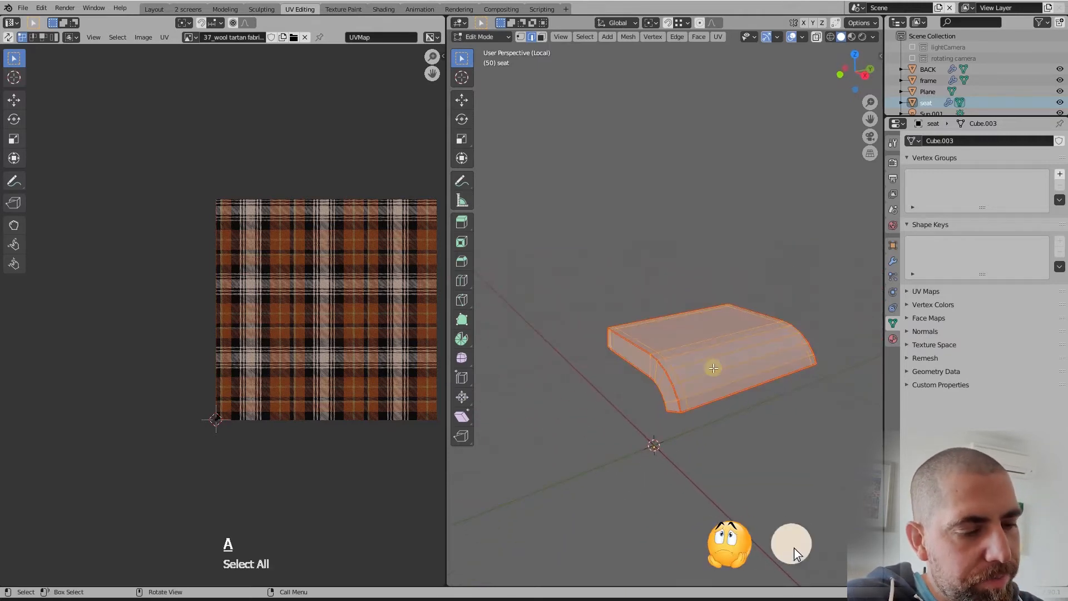
key("u")
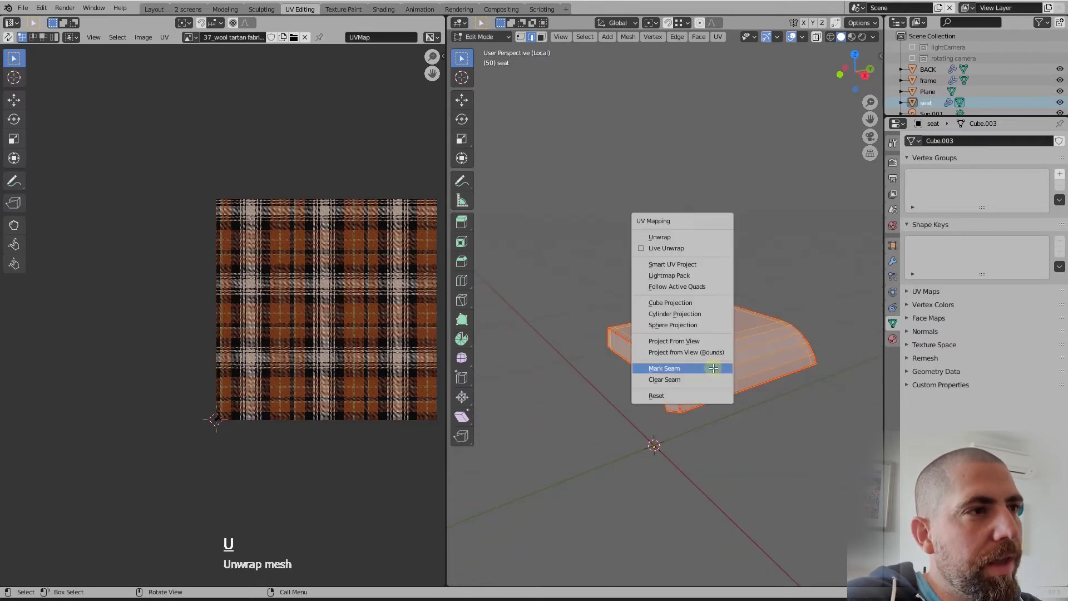
left_click(683, 234)
scroll(295, 317, "up", 1)
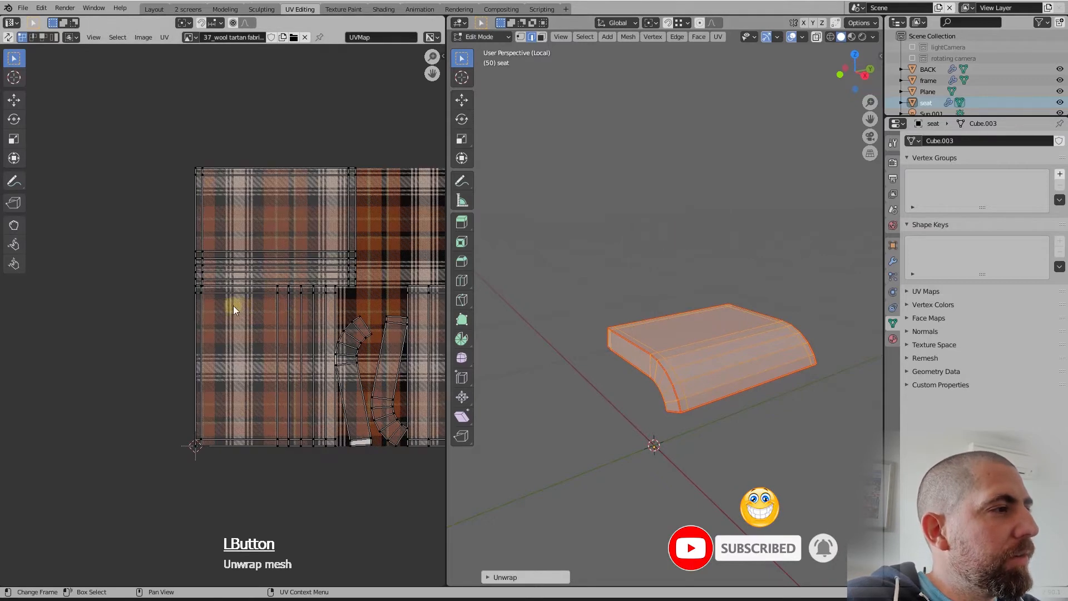
scroll(233, 305, "down", 2)
scroll(366, 313, "up", 1)
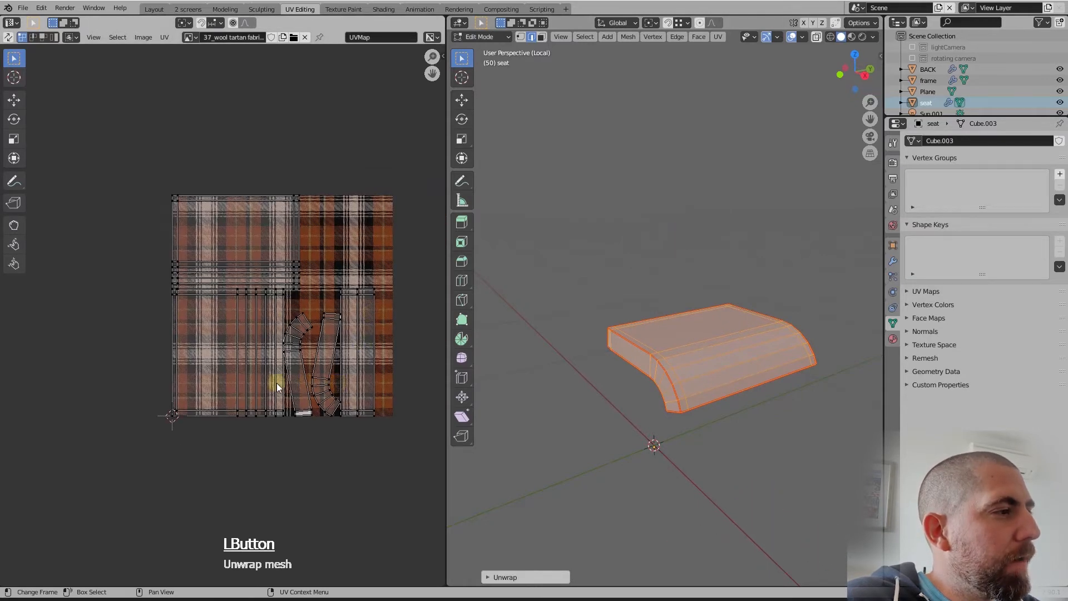
scroll(303, 392, "up", 2)
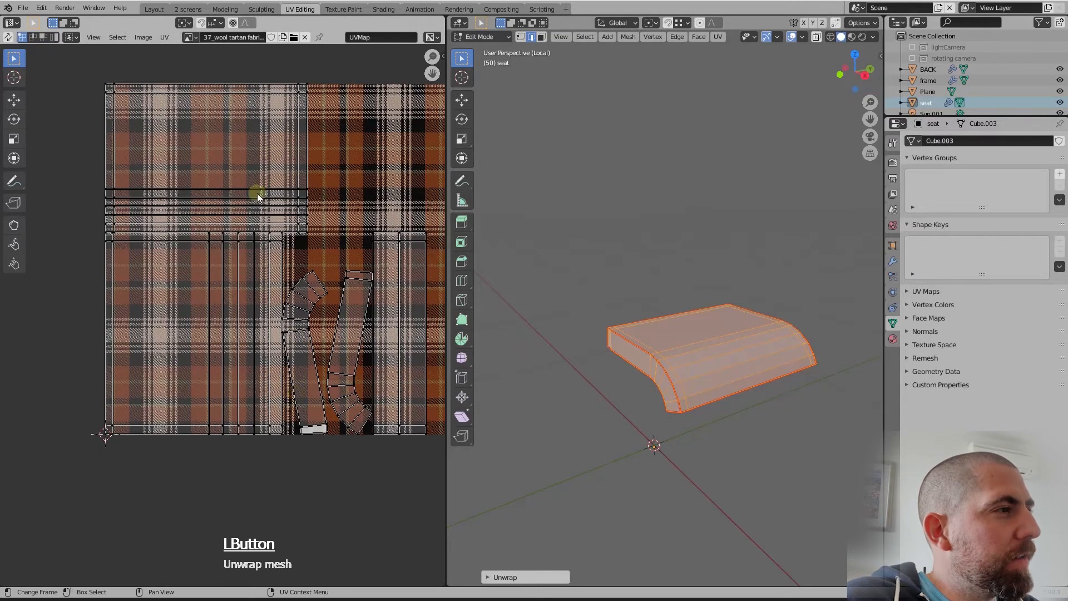
scroll(280, 244, "down", 2)
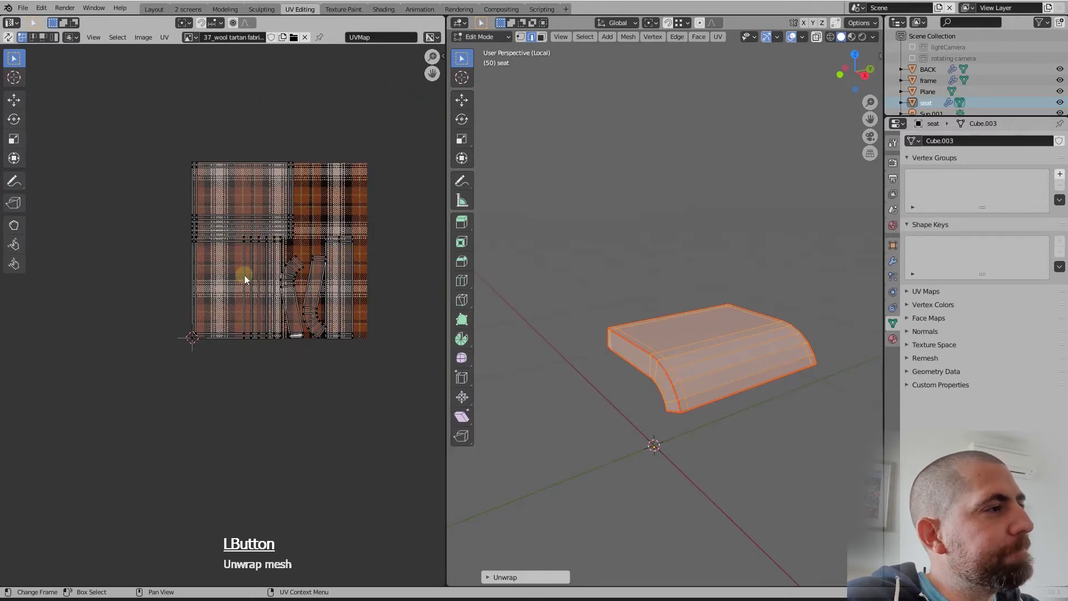
scroll(291, 239, "up", 2)
scroll(291, 239, "up", 1)
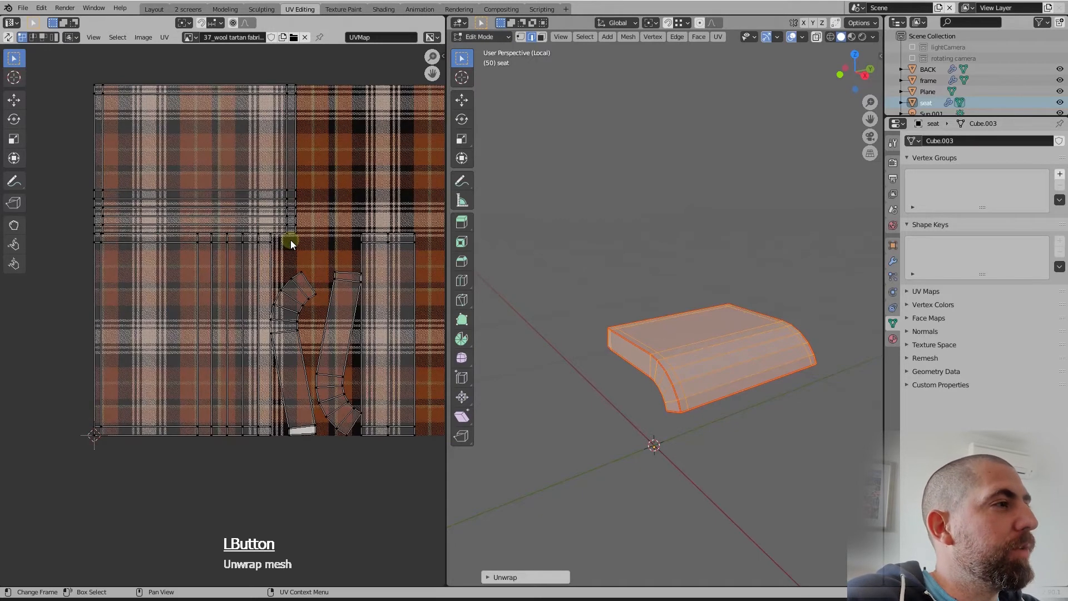
Step: Switch the UV Editor to face selection and select the large central face of the upper UV island
key("3")
left_click(240, 166)
left_click(195, 142)
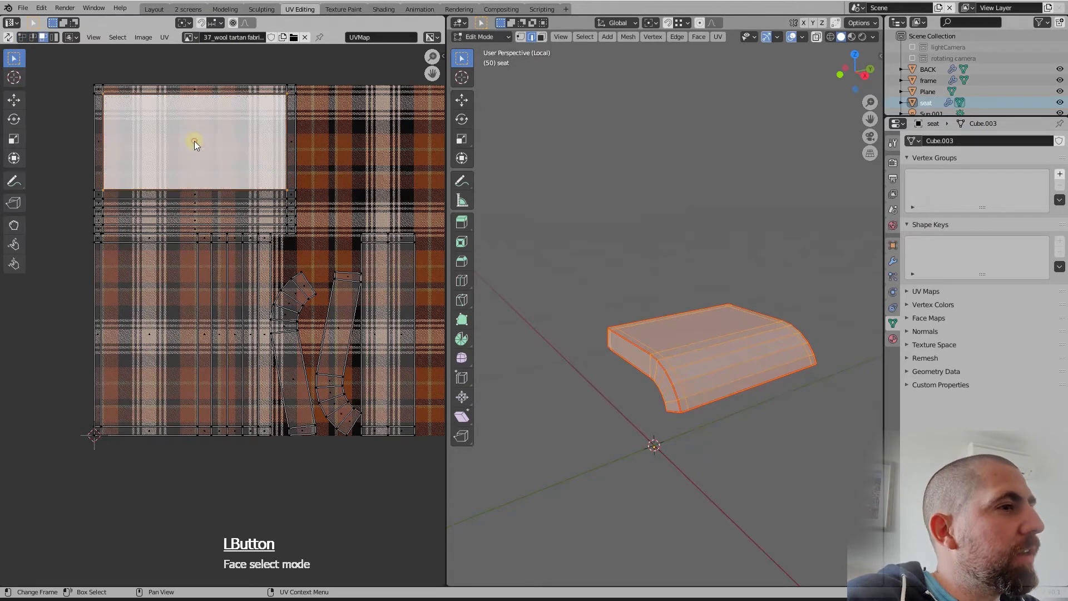
Step: Select the seat's large top face and individual front strips in face mode to check where each lies on the tartan image
scroll(792, 341, "up", 4)
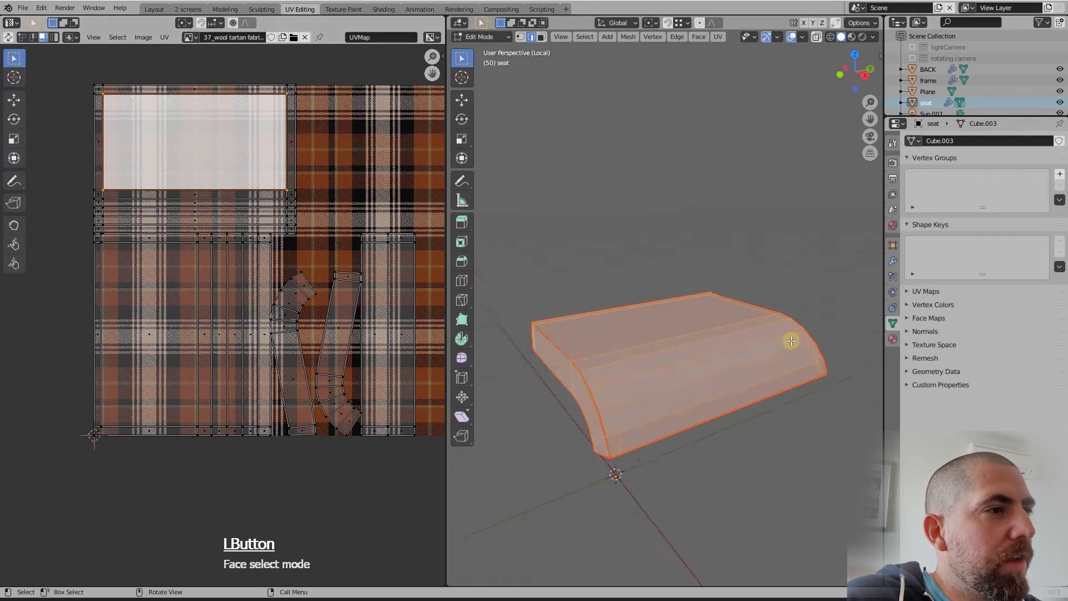
middle_click_drag(640, 350, 653, 363)
left_click(626, 330)
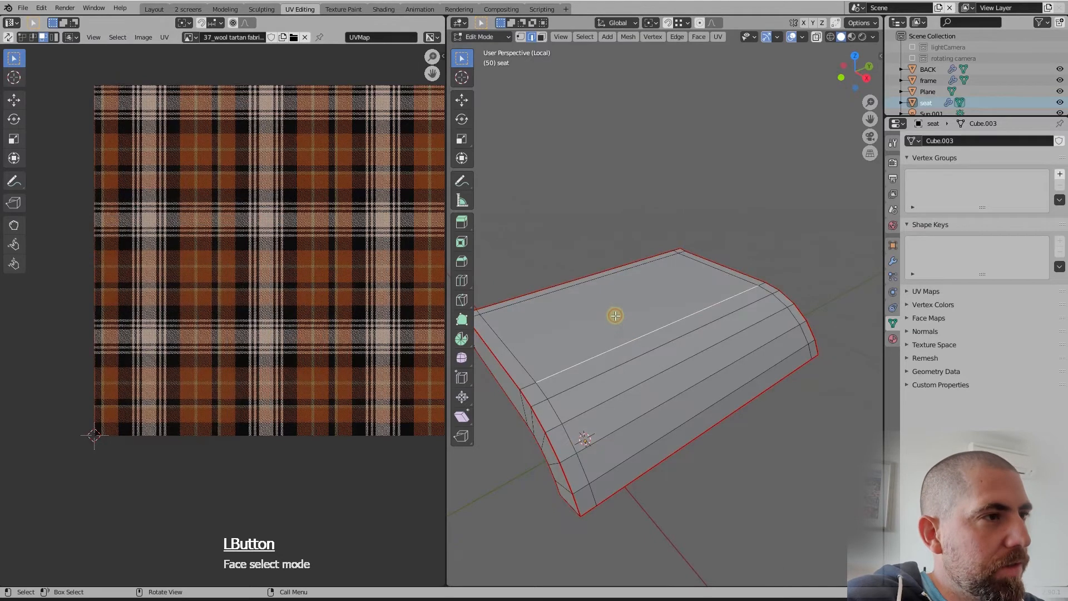
key("3")
left_click(616, 316)
middle_click_drag(615, 316, 618, 320)
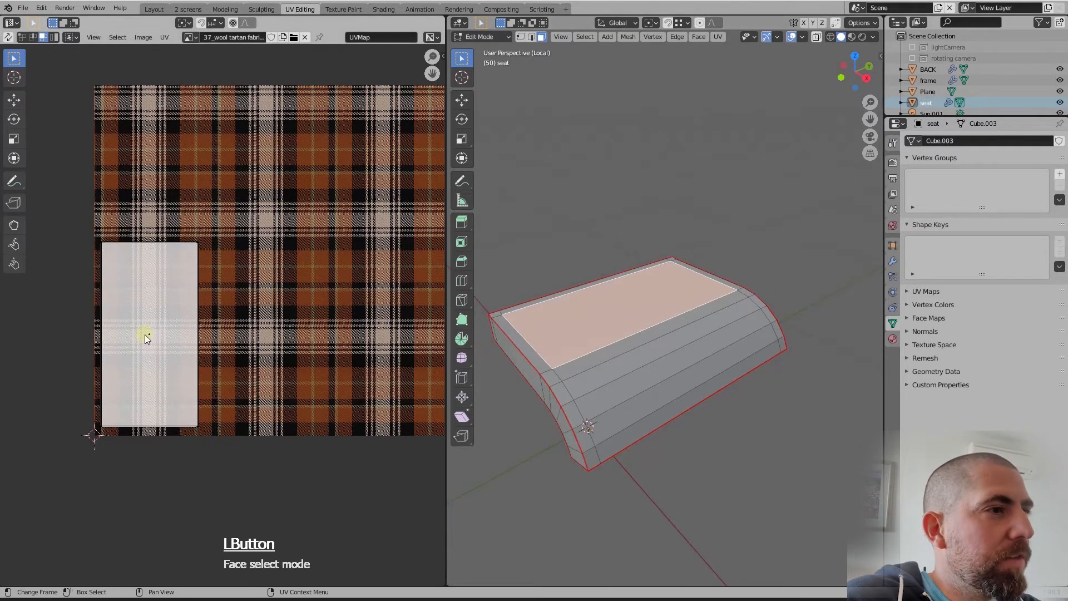
left_click(634, 362)
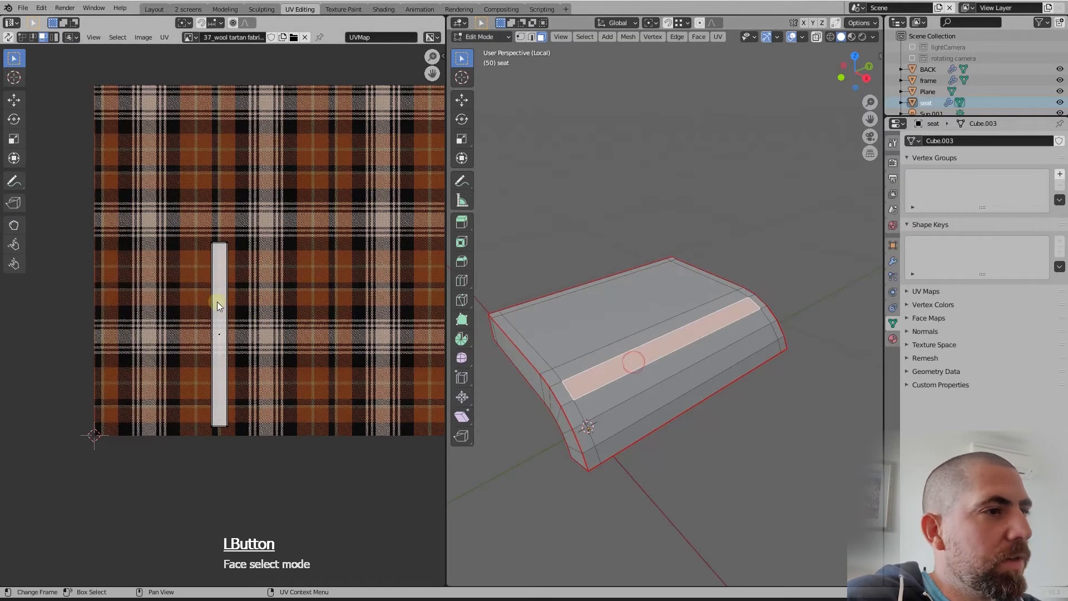
left_click(658, 422)
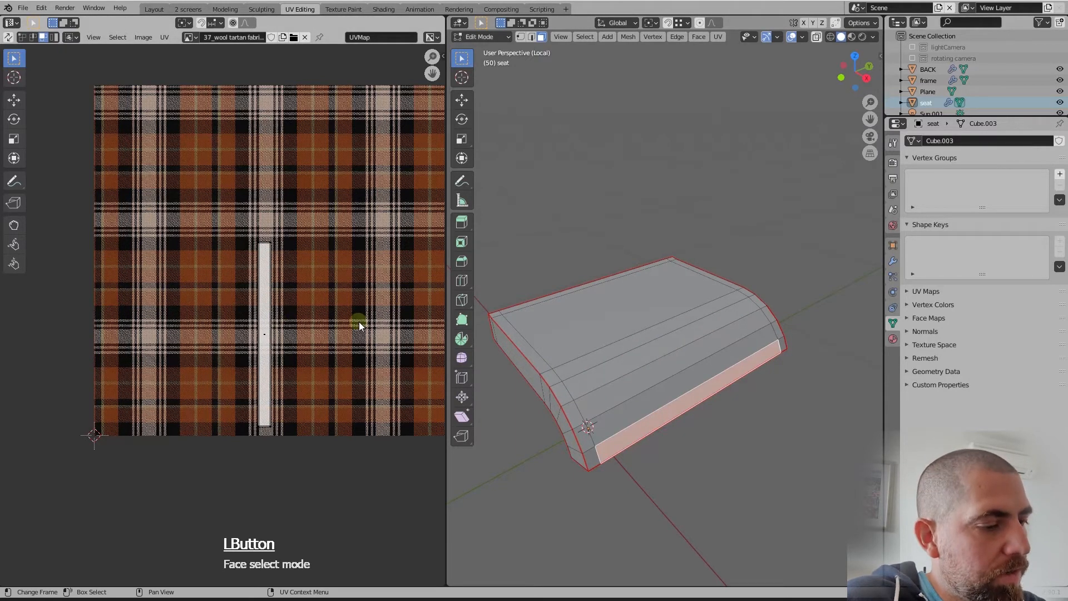
Step: Clear the face selection and show the seat with its tartan texture in Material Preview shading
key("Escape")
scroll(539, 315, "down", 2)
left_click(561, 333)
mouse_move(589, 337)
middle_mouse_down()
mouse_move(603, 345)
mouse_move(590, 346)
middle_mouse_up()
left_click(577, 247)
scroll(579, 329, "up", 2)
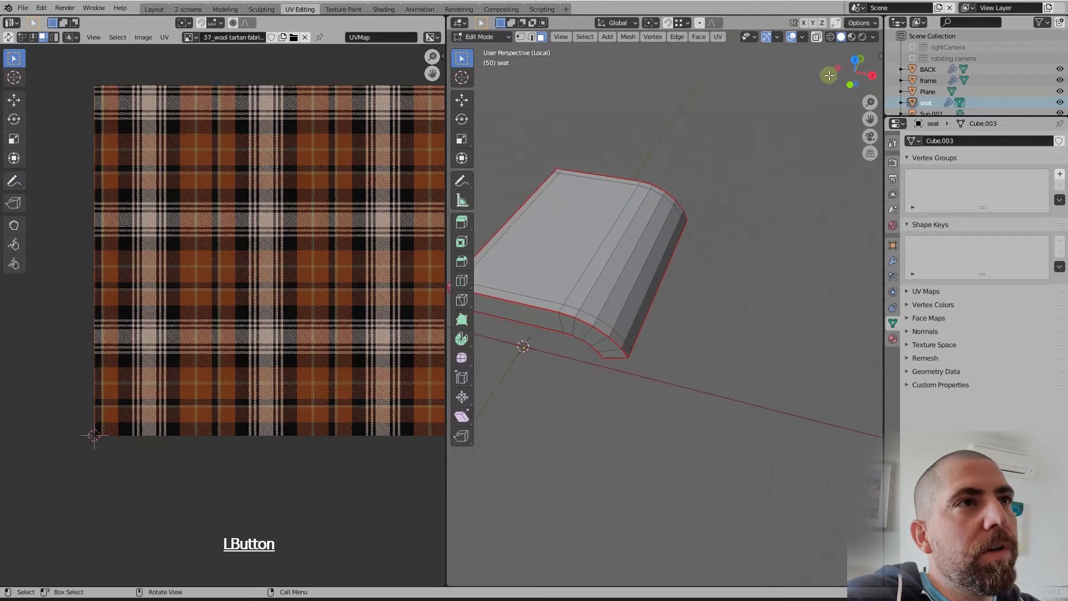
left_click(852, 37)
left_click_drag(847, 56, 788, 157)
left_click_drag(721, 282, 654, 336)
Step: Select the whole strip of faces along one side of the seat, from the rear edge to the curved front end
left_click(654, 337)
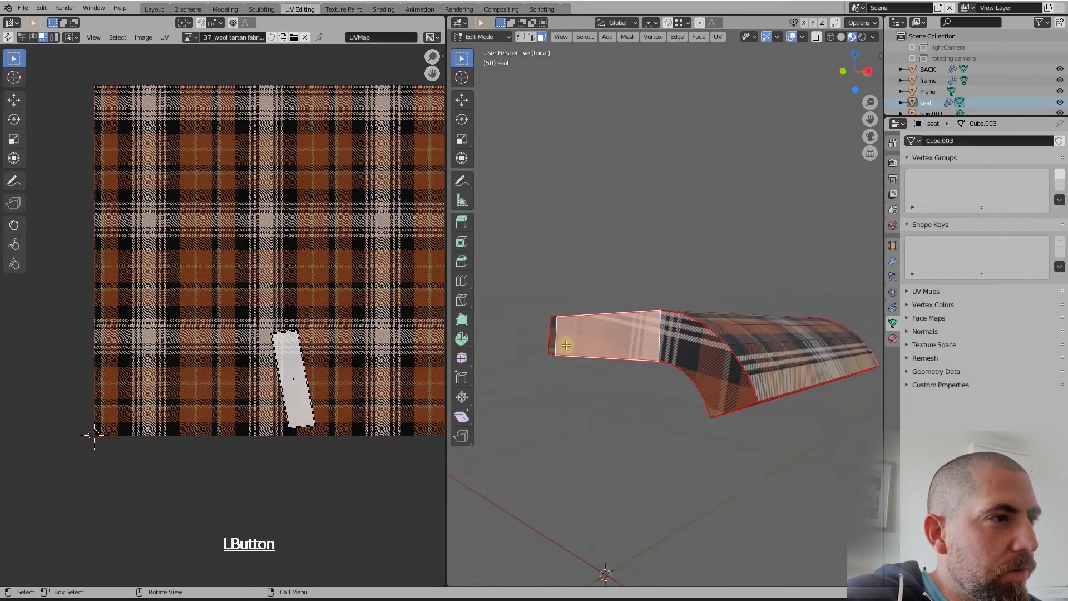
left_click(552, 333)
left_click(721, 400, "shift")
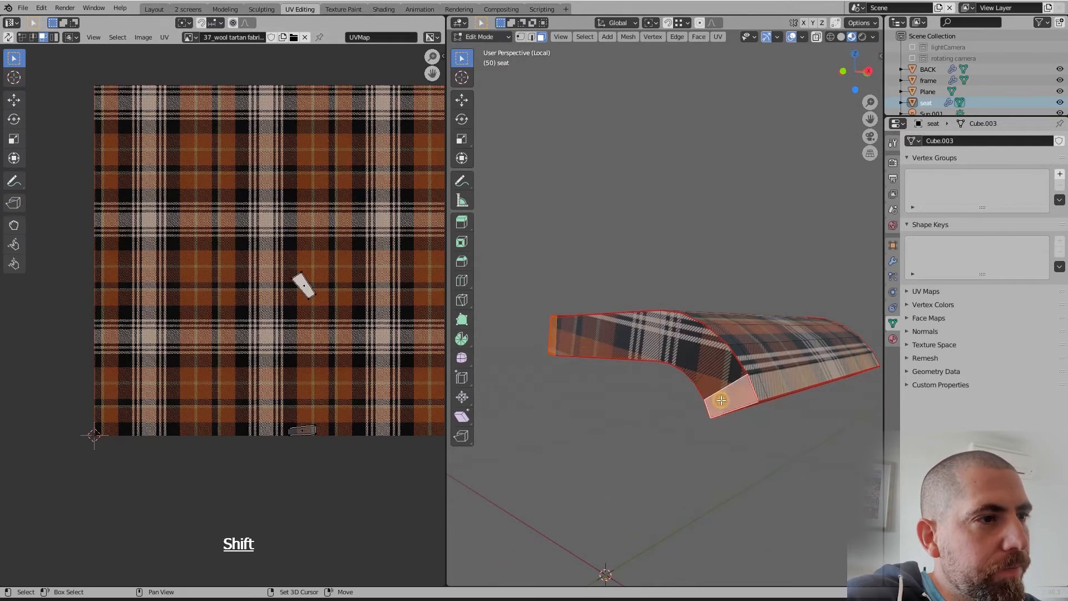
left_click(721, 400, "ctrl")
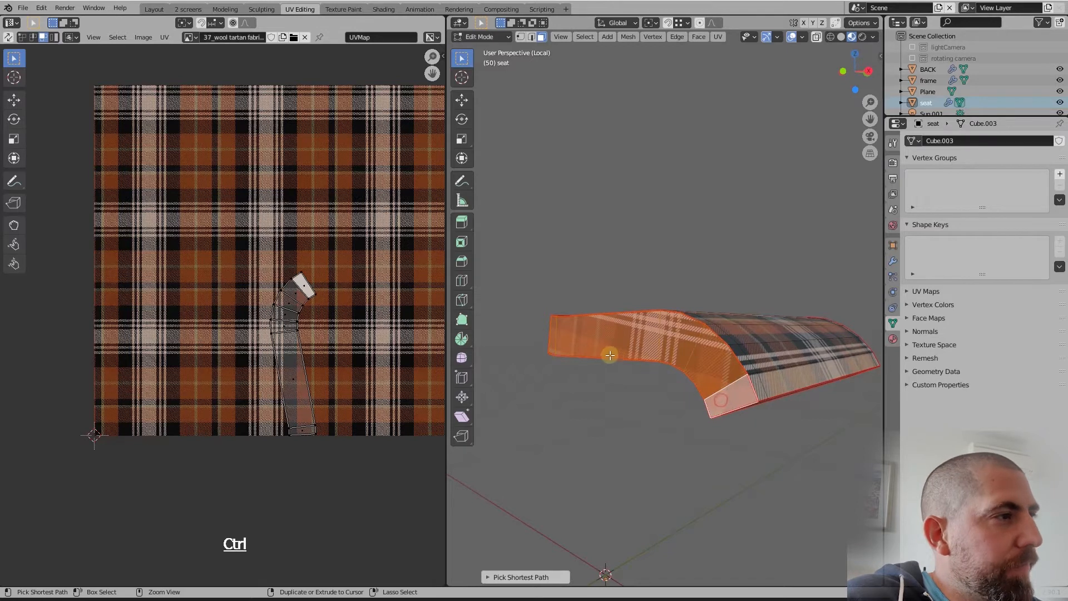
middle_click_drag(603, 355, 611, 354)
Step: Select the side strip's UV island and rotate it about 10.4° so its long straight section stands upright on the tartan
left_click_drag(261, 270, 349, 452)
key("r")
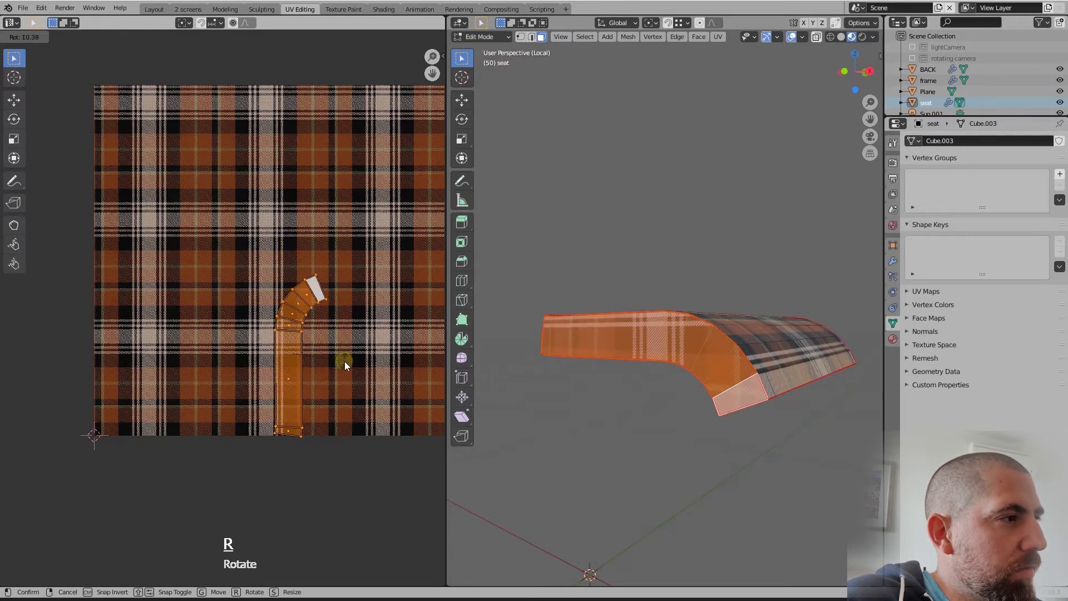
left_click(345, 366)
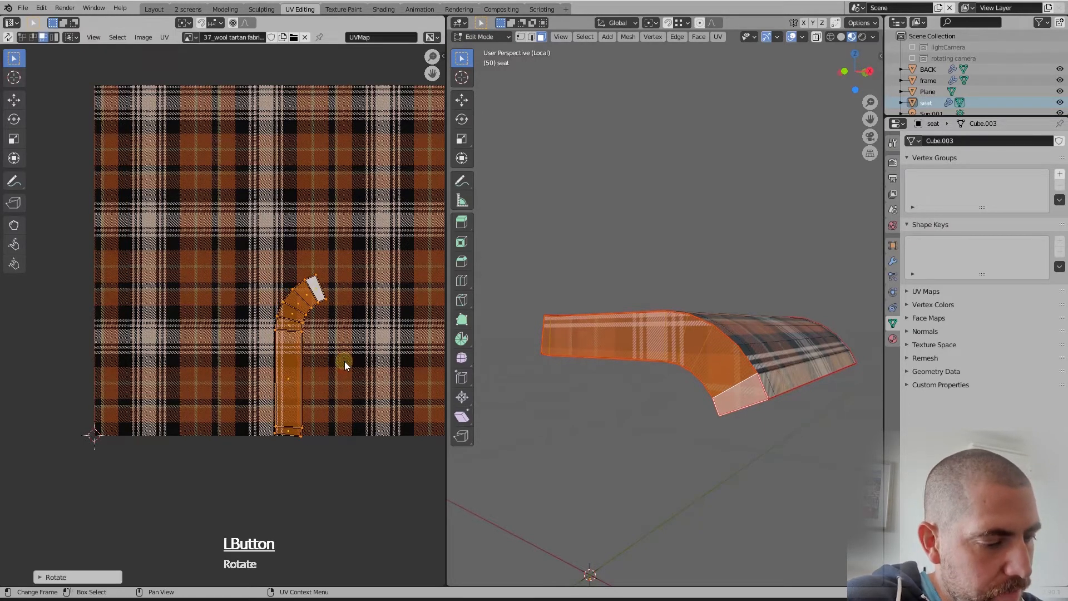
key("g")
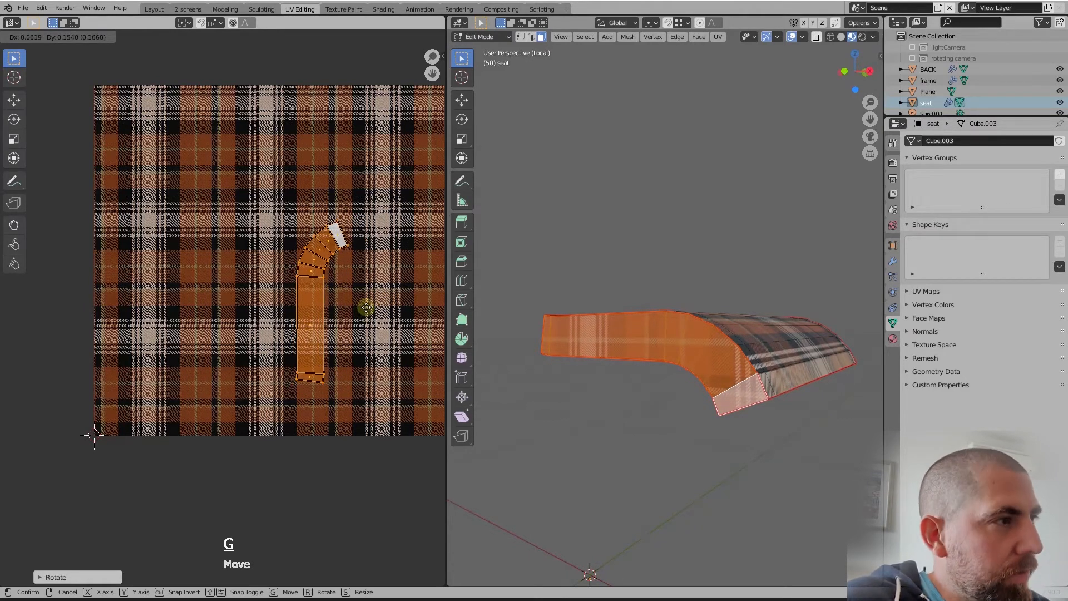
key("s")
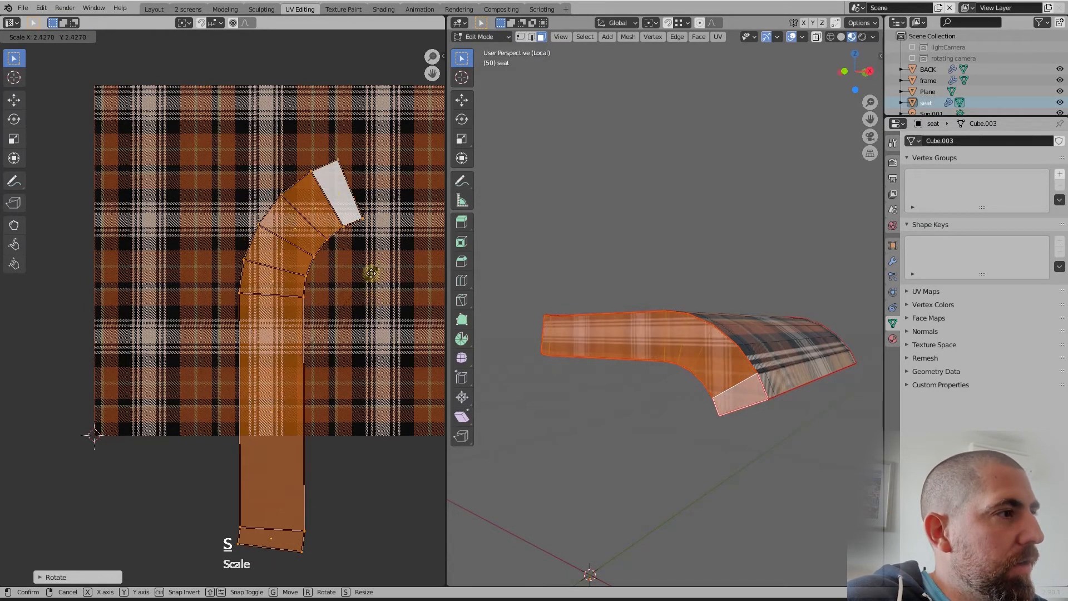
key("Escape")
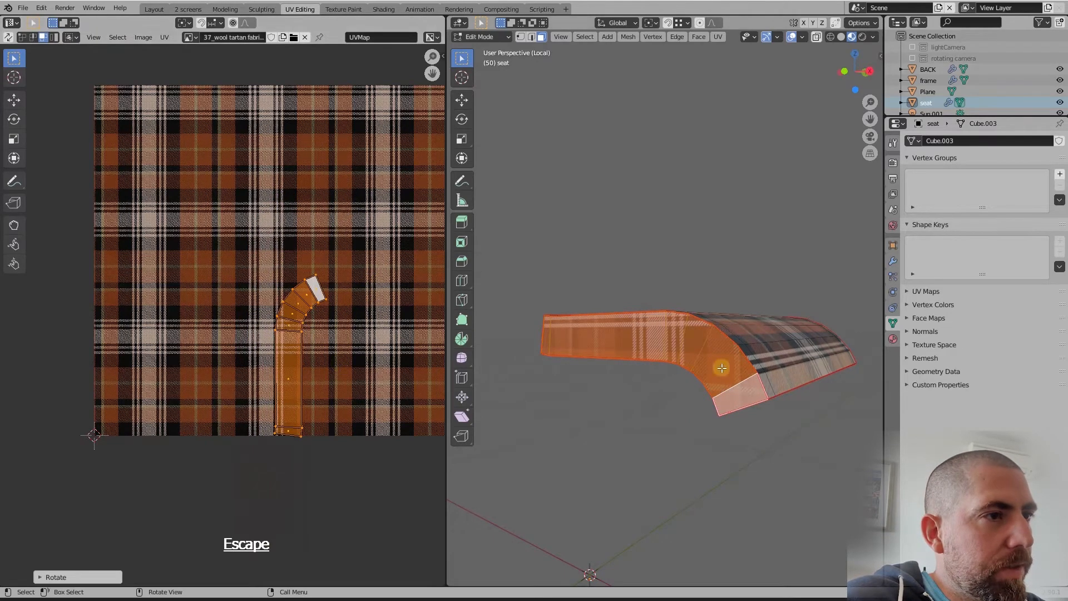
Step: Move the side's UV island about 0.06 in X and 0.12 in Y, and check its stripes against the seat top
middle_click_drag(716, 370, 689, 330)
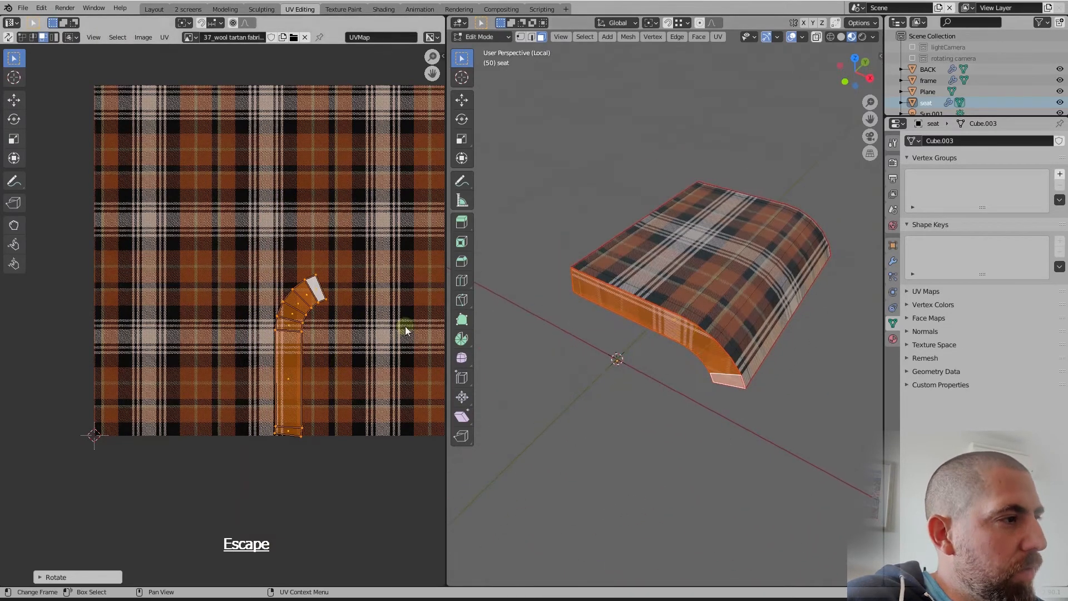
key("g")
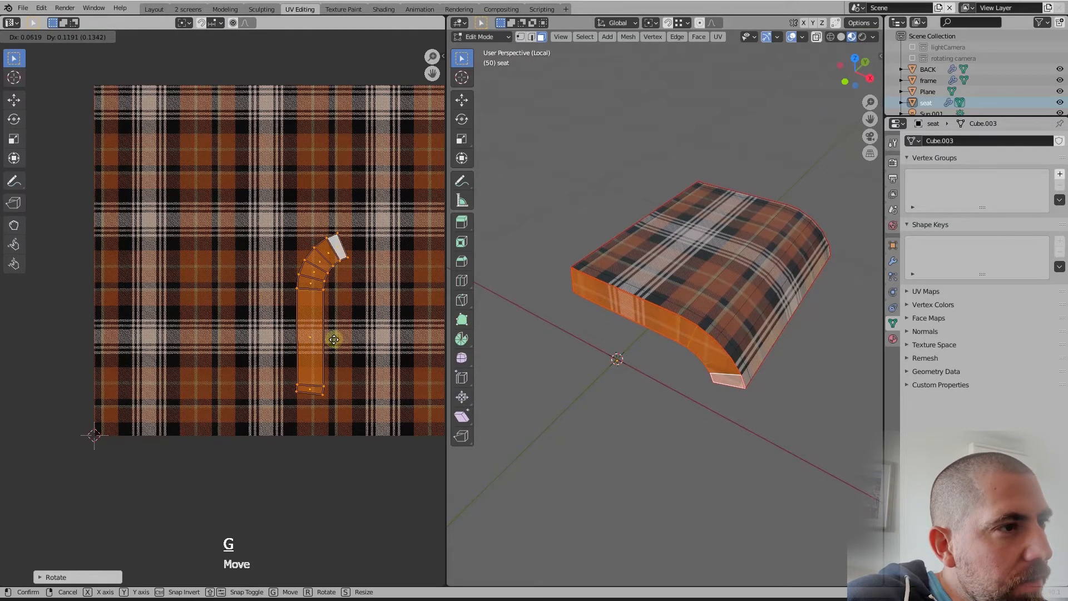
left_click(334, 339)
scroll(670, 334, "up", 5)
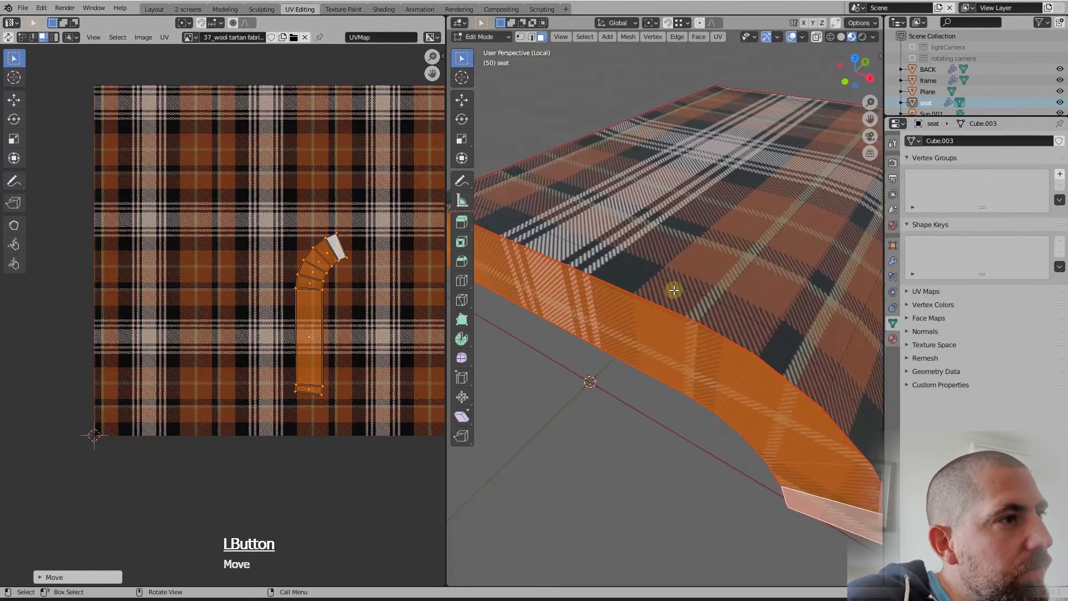
scroll(606, 291, "down", 5)
middle_click_drag(605, 291, 632, 278)
scroll(675, 317, "down", 2)
Step: Select the strip of faces along the opposite side of the seat, from the rear edge to the curved front end
middle_click_drag(675, 317, 775, 337)
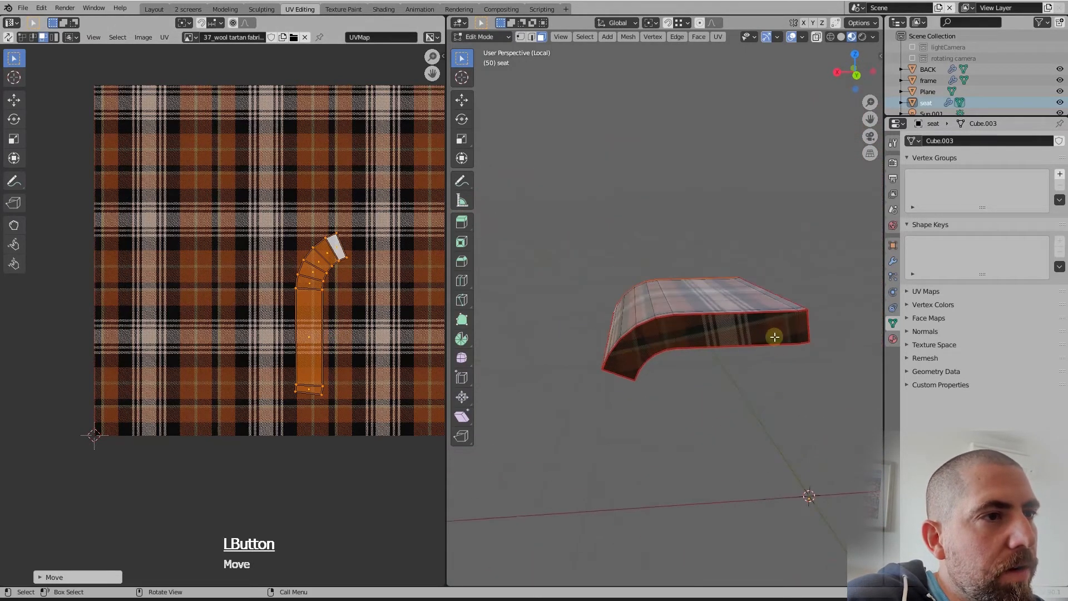
left_click(789, 334)
left_click(804, 330)
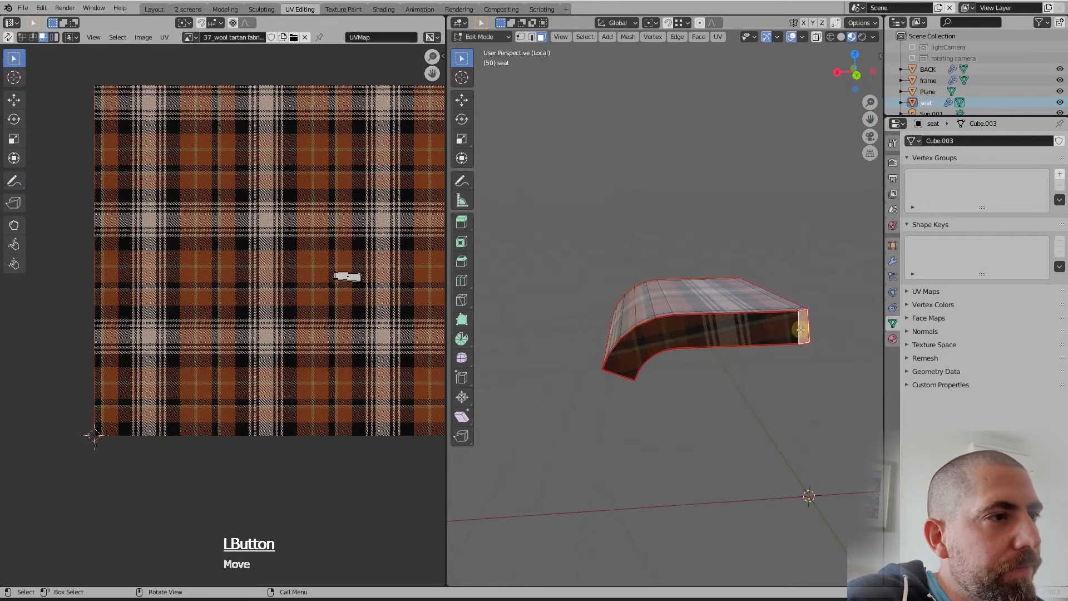
left_click(620, 370, "ctrl")
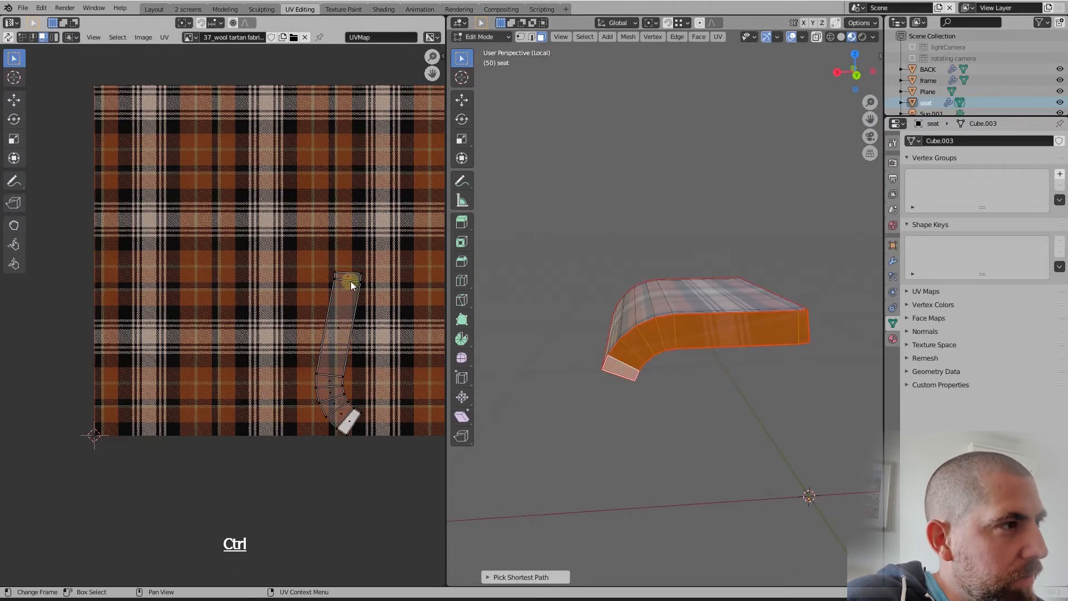
Step: Rotate the opposite side's UV island about -9.9° to stand upright and shift it about 0.02 in X and Y
left_click_drag(309, 257, 390, 504)
key("r")
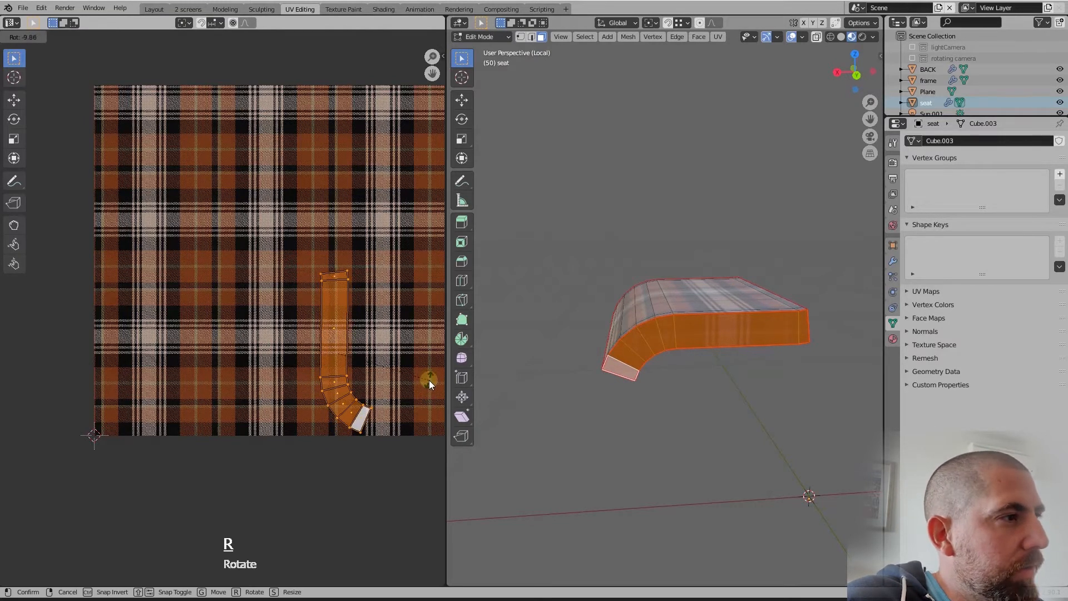
left_click(430, 380)
key("g")
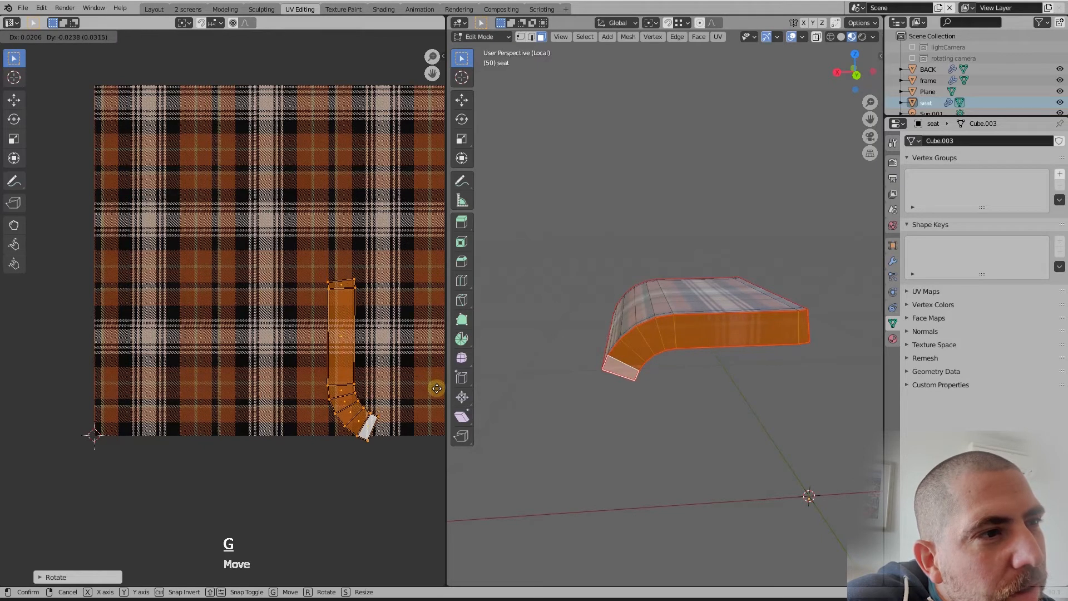
left_click(436, 387)
Step: Return to Object Mode, leave Local View and check the tartan seat on the whole chair
key("Tab")
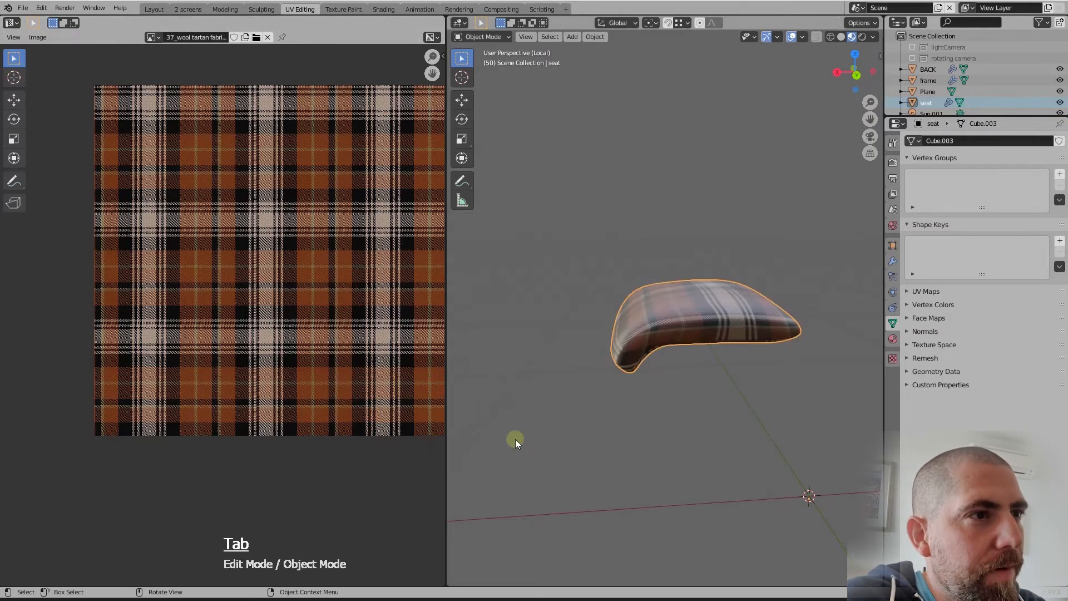
middle_click_drag(515, 439, 591, 373)
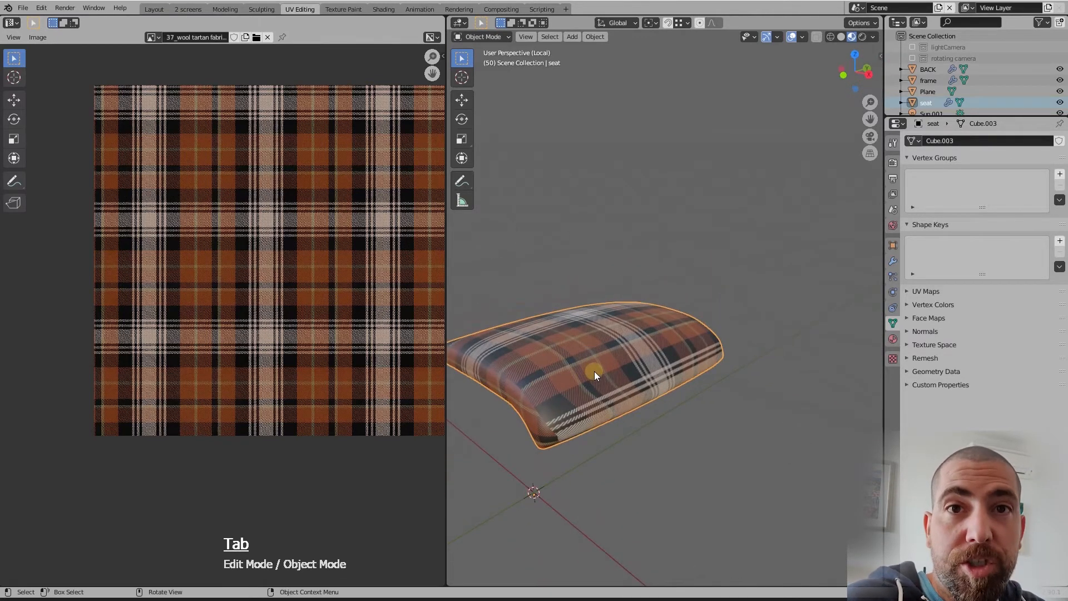
key("KP_Divide")
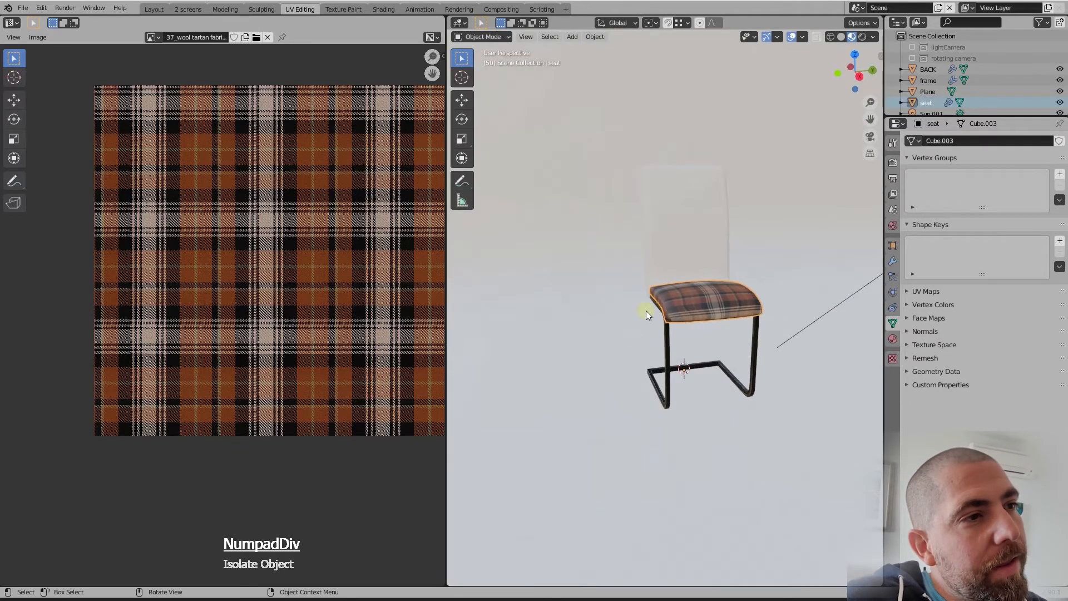
left_click(725, 350)
mouse_move(724, 349)
middle_mouse_down()
mouse_move(723, 435)
mouse_move(730, 415)
mouse_move(698, 375)
mouse_move(701, 446)
mouse_move(644, 272)
mouse_move(726, 341)
mouse_move(640, 385)
mouse_move(616, 379)
mouse_move(736, 373)
mouse_move(799, 320)
mouse_move(793, 344)
mouse_move(713, 392)
mouse_move(710, 364)
mouse_move(723, 359)
middle_mouse_up()
scroll(600, 388, "down", 5)
middle_click_drag(599, 389, 746, 406)
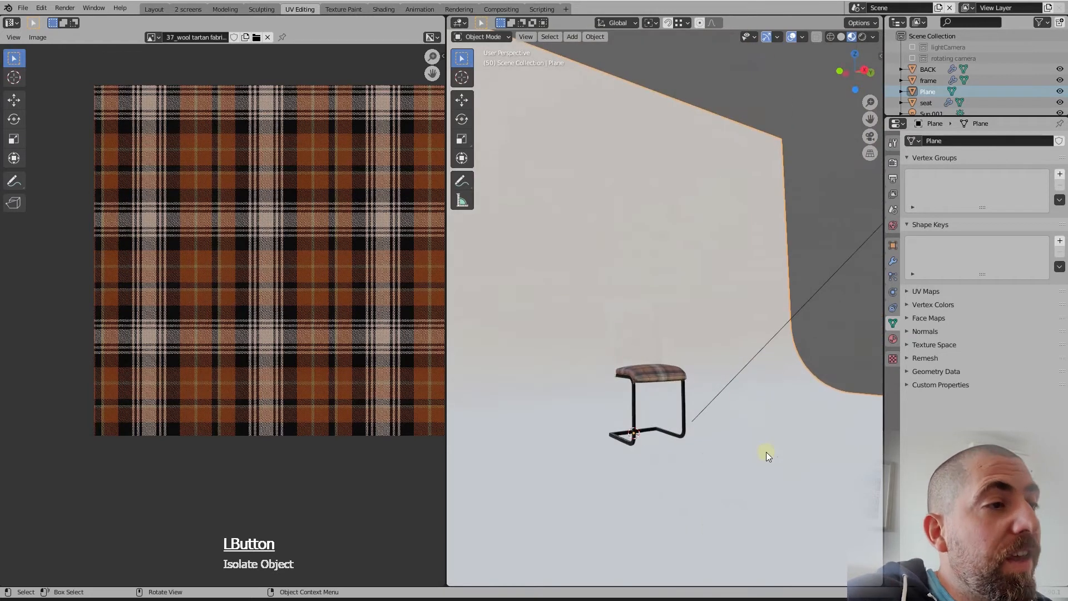
Step: Select the chair's backrest and assign the existing fabric material to it
middle_click_drag(677, 334, 677, 437)
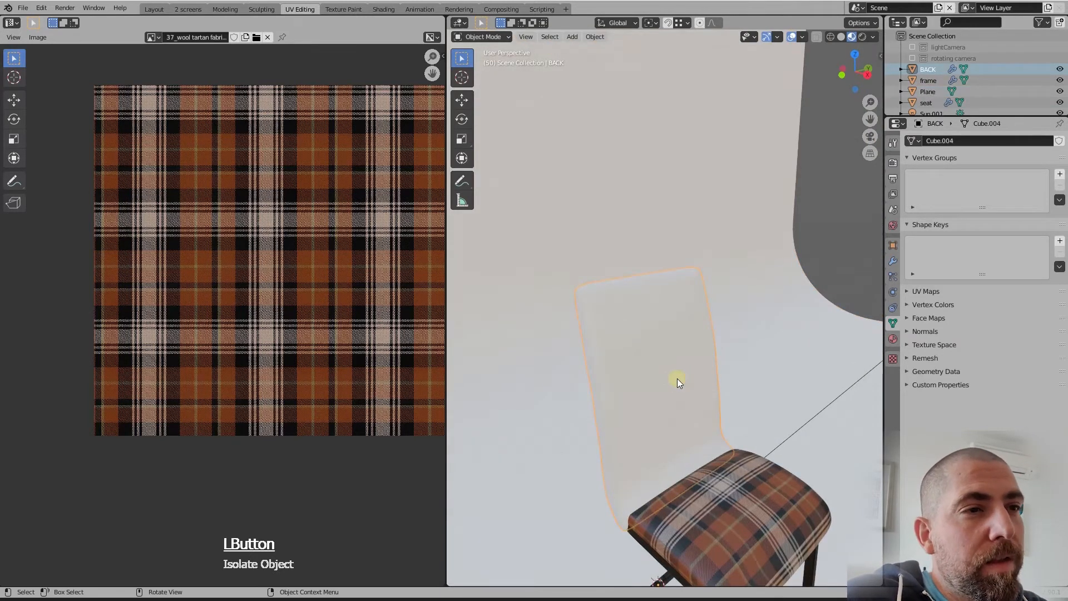
left_click(894, 339)
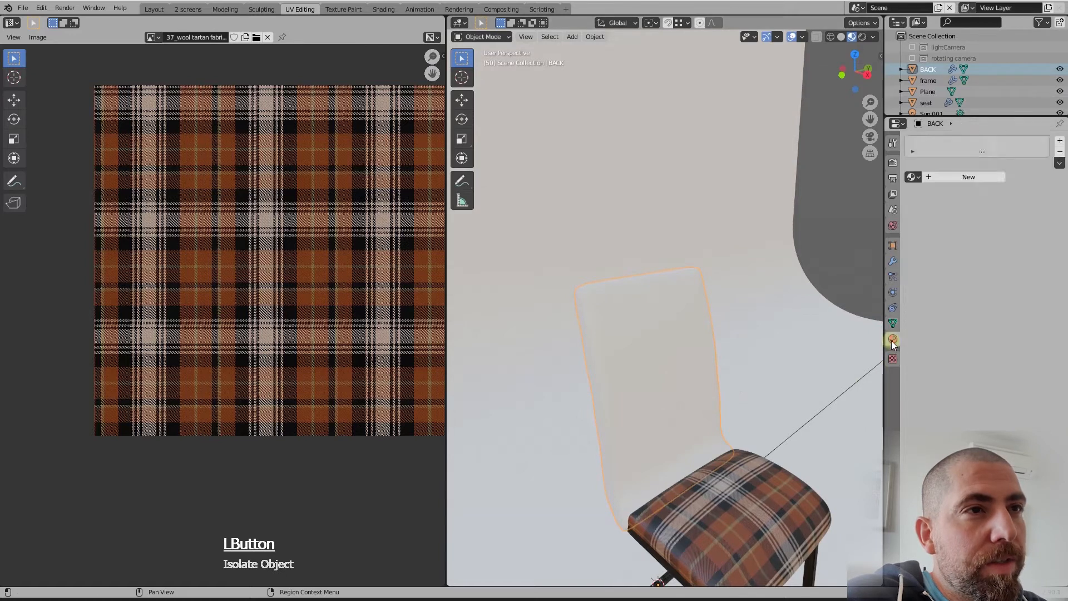
left_click(915, 177)
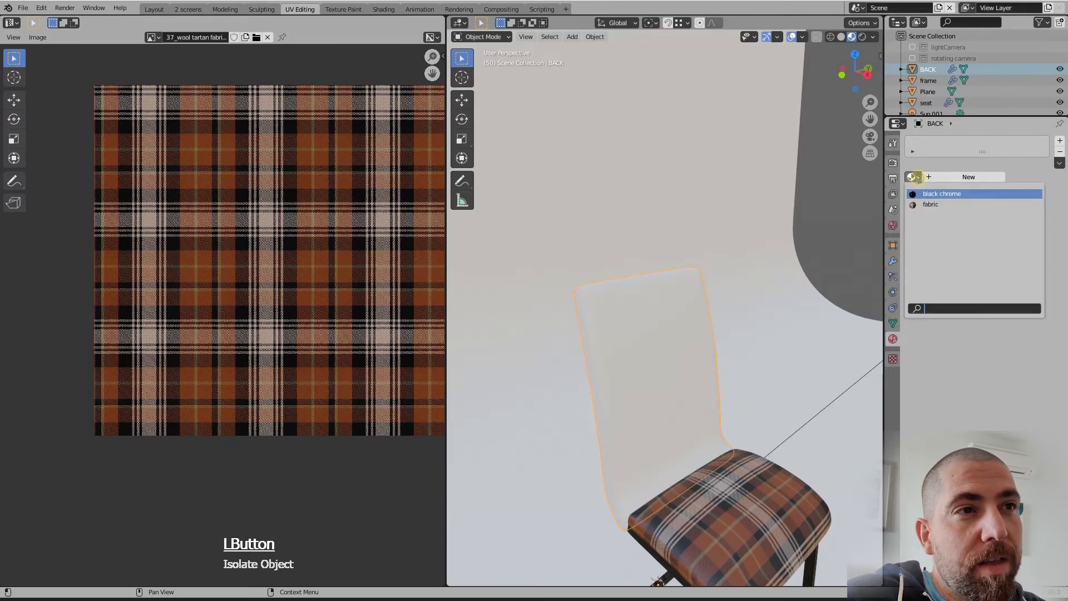
left_click(939, 205)
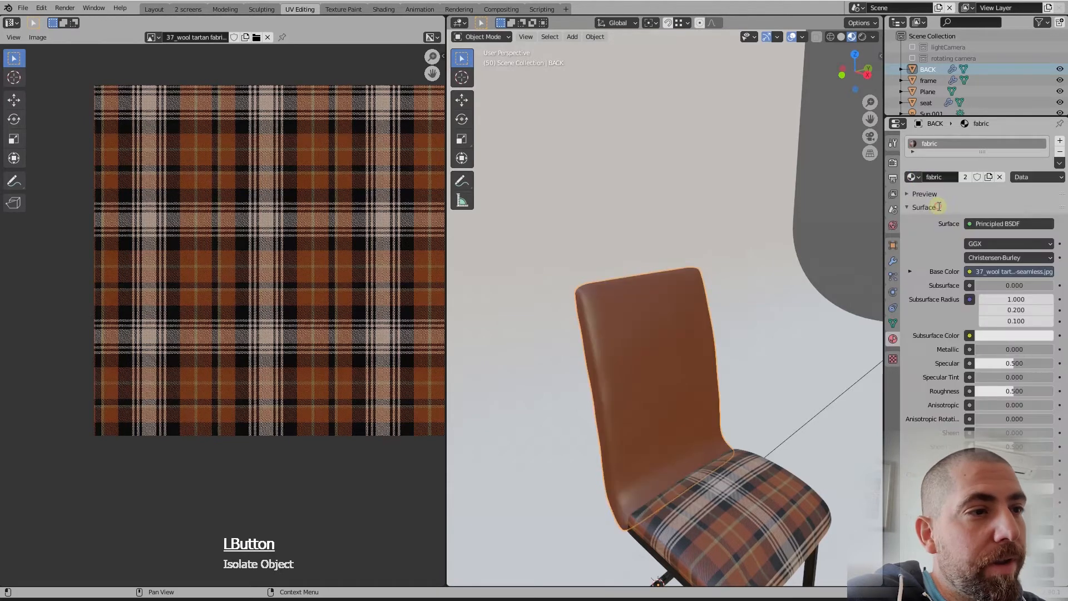
scroll(675, 396, "down", 3)
middle_click_drag(676, 396, 690, 413)
scroll(686, 407, "up", 4)
scroll(656, 351, "down", 2)
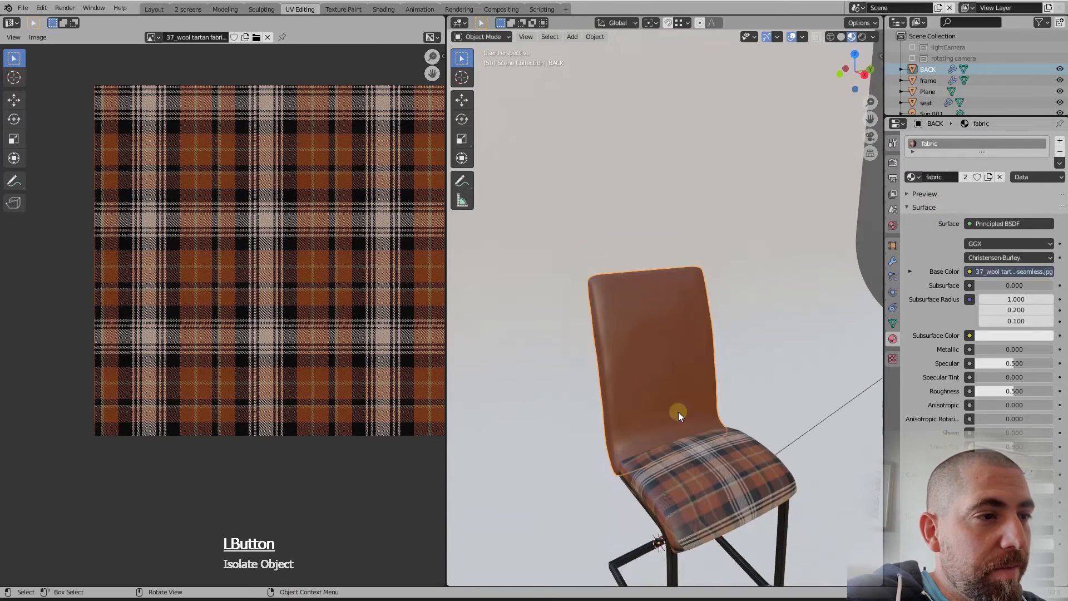
scroll(718, 496, "up", 2)
Step: Open the backrest mesh in Edit Mode and select the small face at the upper corner of its side
left_click(679, 364)
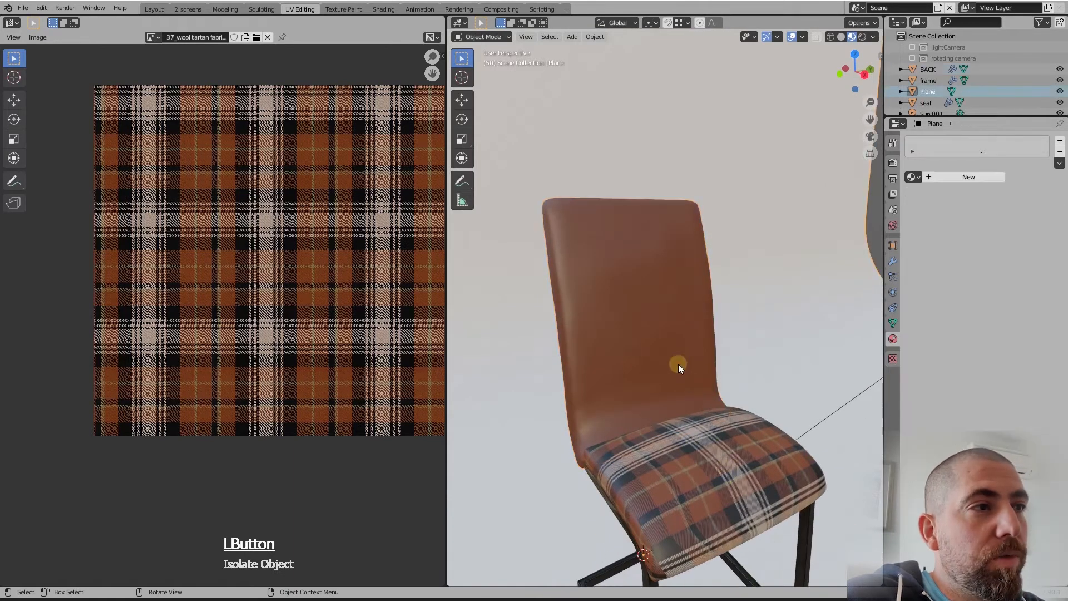
left_click(644, 311)
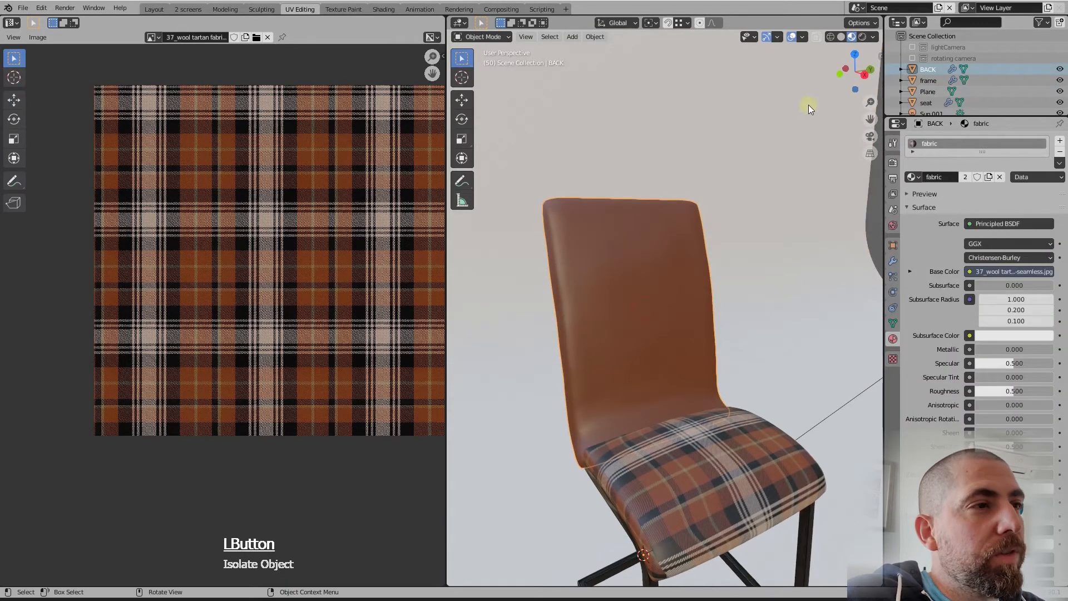
key("Tab")
middle_click_drag(680, 294, 617, 341)
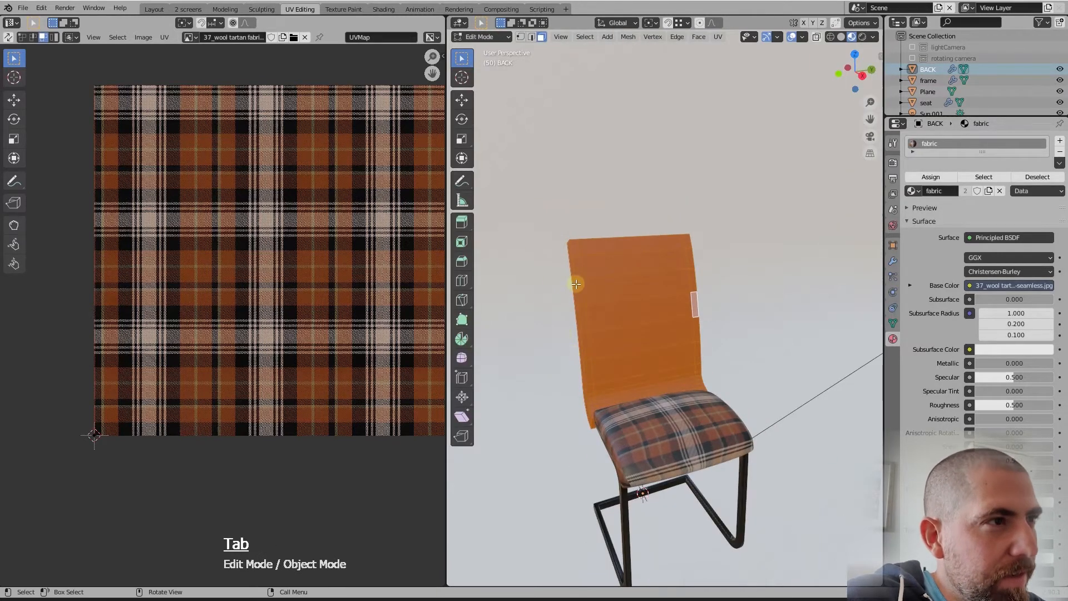
left_click(571, 249)
middle_click_drag(571, 249, 606, 282)
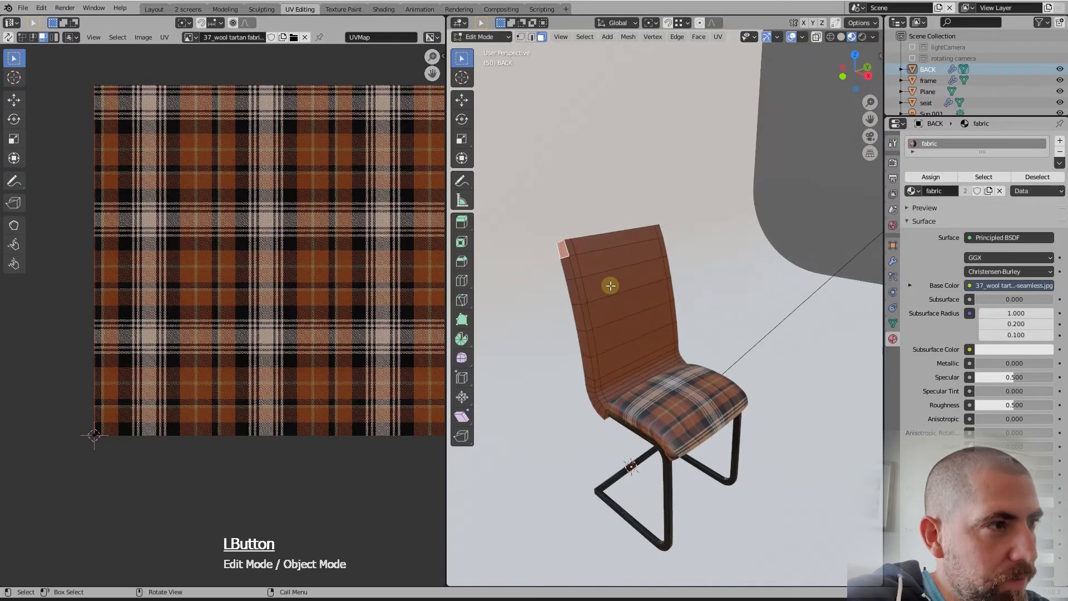
Step: Isolate the backrest and mark the outline edges around its sides and lower end as seams
key("2")
key("KP_Divide")
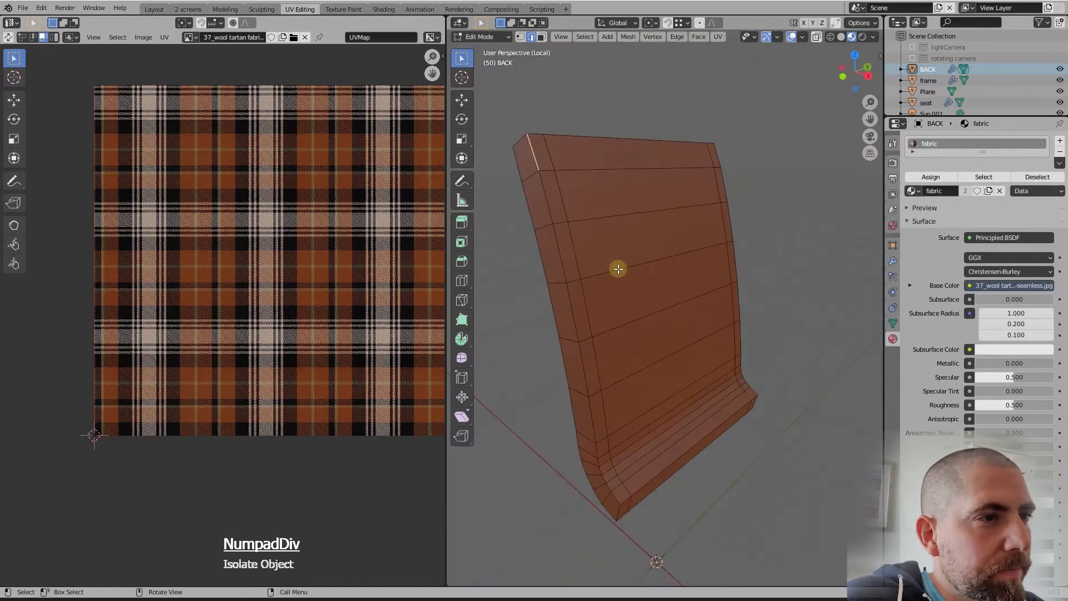
left_click(708, 178, "ctrl")
middle_click_drag(543, 155, 688, 462)
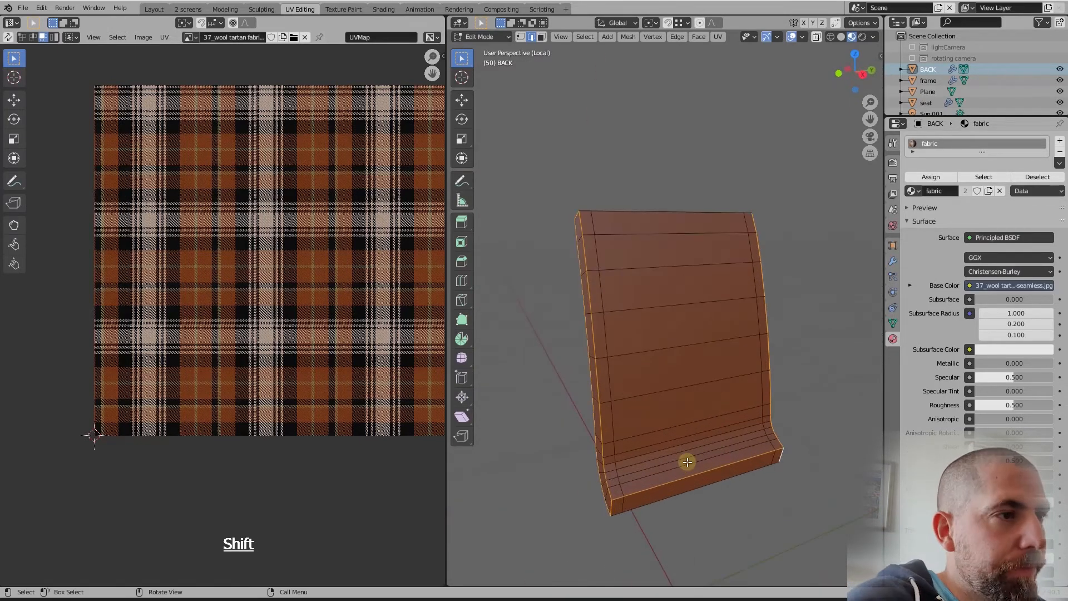
key("u")
left_click(670, 566)
Step: Unwrap the entire backrest mesh and inspect its UV islands over the tartan texture
key("a")
key("u")
left_click(618, 283)
middle_click_drag(296, 377, 342, 334)
scroll(341, 334, "up", 2)
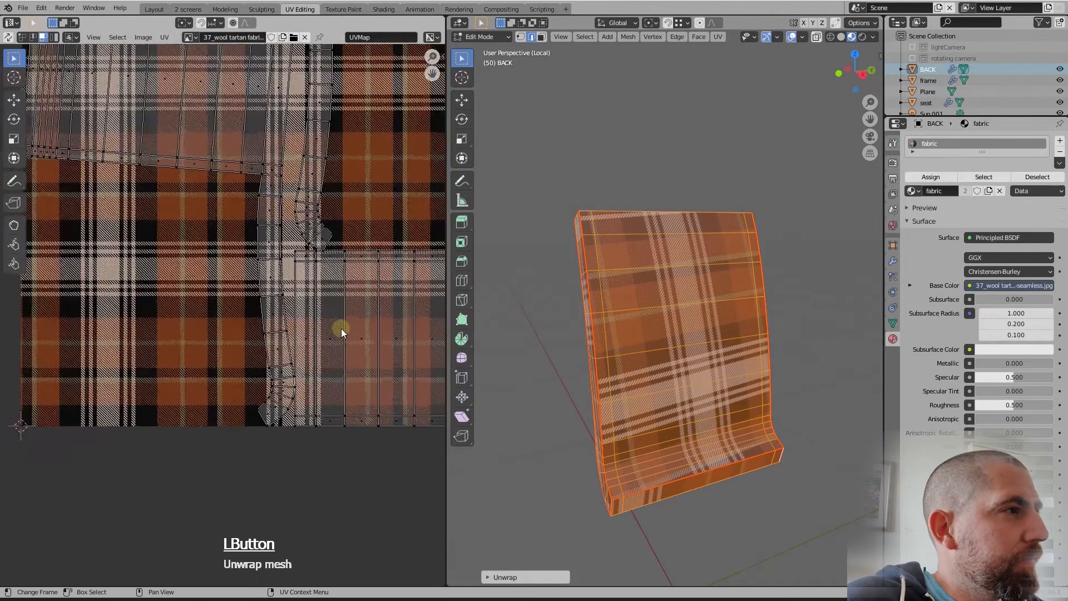
Step: Select the short edges at the backrest's two lower corners, and unwrap the whole mesh again
scroll(341, 334, "down", 2)
middle_click_drag(562, 356, 512, 337)
scroll(300, 240, "up", 1)
scroll(310, 245, "down", 1)
middle_click_drag(657, 401, 590, 389)
left_click(756, 502)
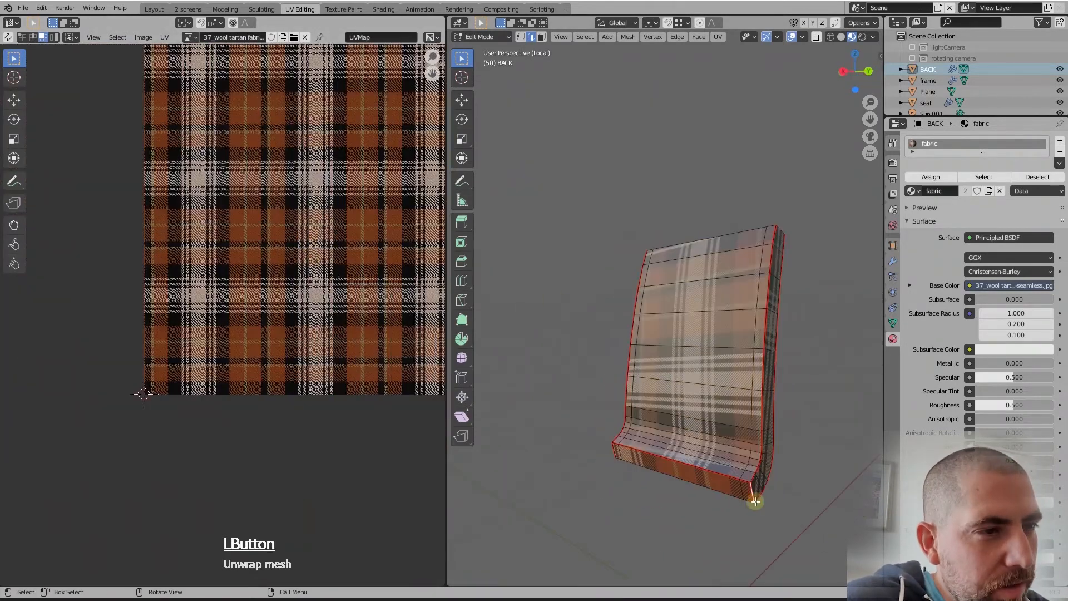
middle_click_drag(755, 501, 868, 498)
left_click(628, 451, "shift")
key("a")
key("u")
left_click(635, 366)
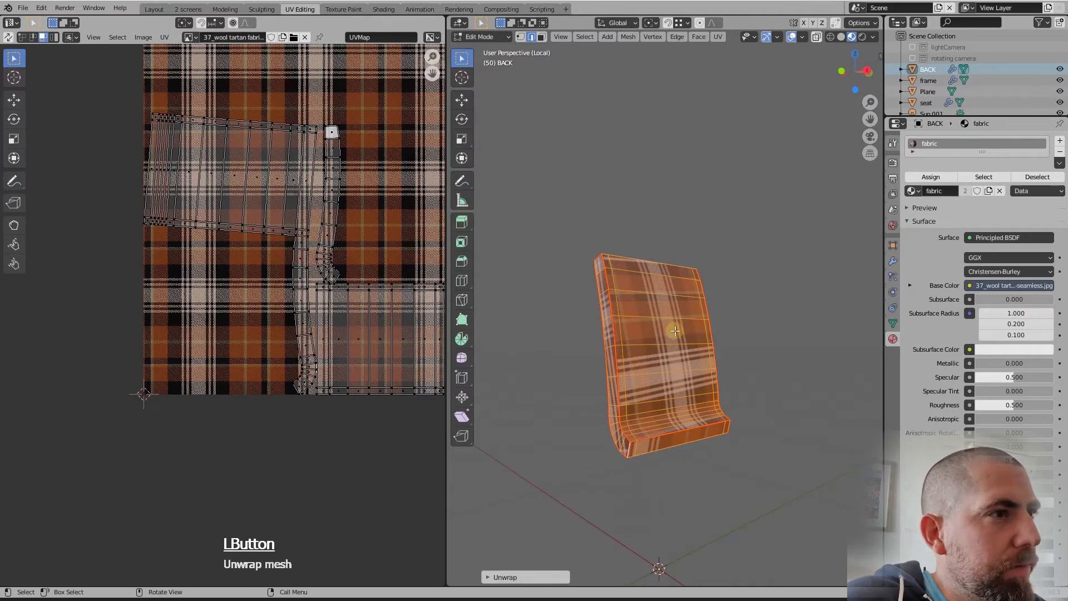
Step: Find where the side strip still joins at the backrest's upper corner, mark the short edge there as a seam and unwrap the whole mesh again
middle_click_drag(675, 331, 548, 356)
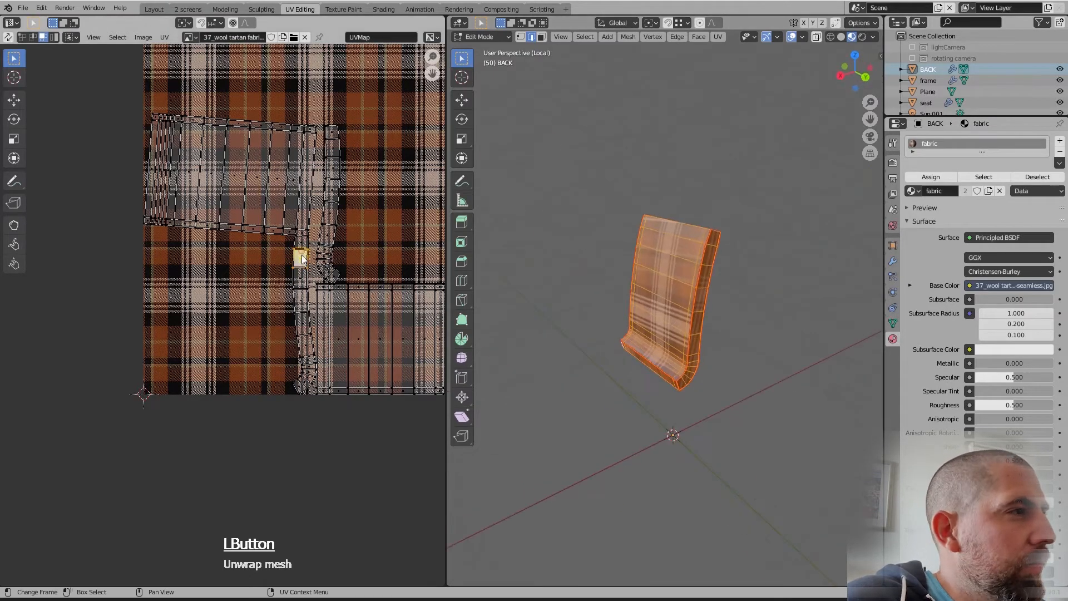
left_click(703, 277)
key("3")
left_click(705, 277)
left_click(712, 241)
scroll(713, 241, "up", 4)
key("2")
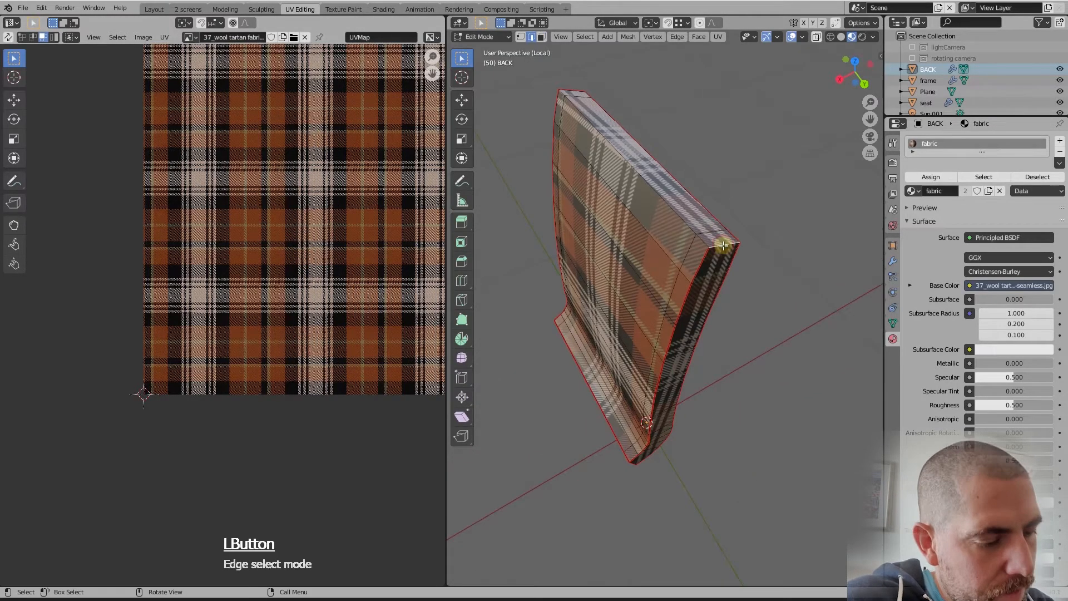
key("u")
left_click(718, 370)
key("a")
key("u")
left_click(768, 97)
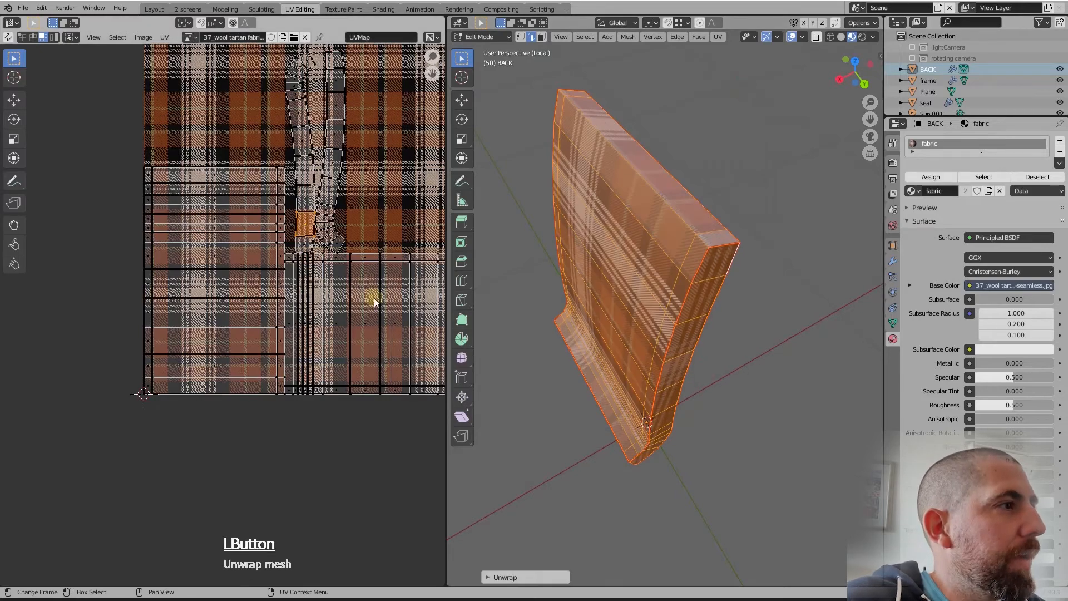
Step: Return to Object Mode, leave Local View and check the tartan backrest together with the seat
scroll(421, 370, "down", 1)
middle_click_drag(666, 291, 649, 267)
scroll(649, 266, "down", 3)
middle_click_drag(670, 312, 637, 362)
key("Tab")
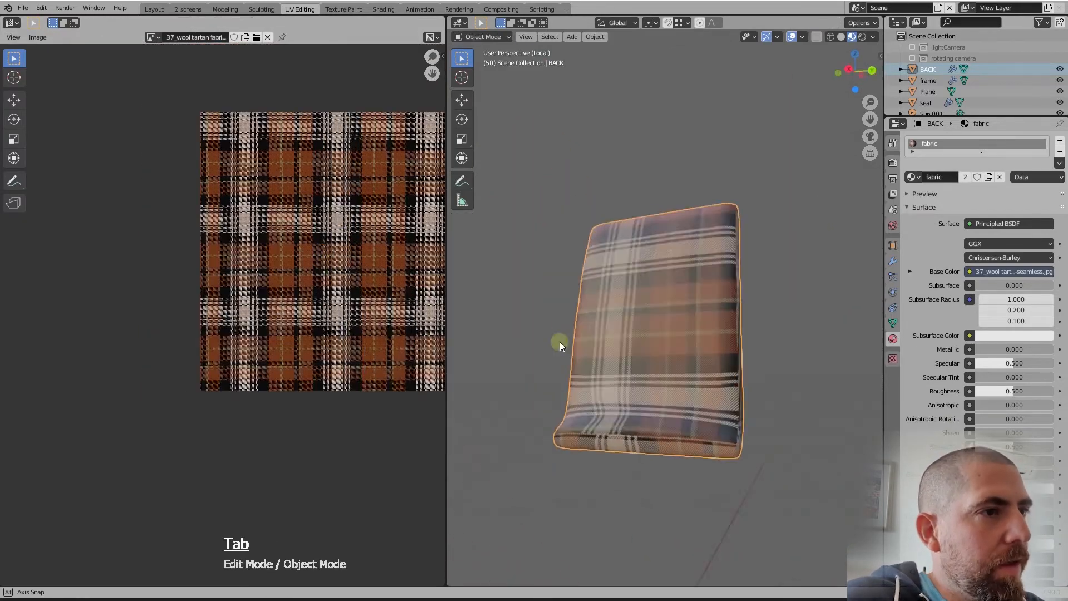
key("KP_Divide")
scroll(647, 352, "down", 5)
scroll(684, 376, "up", 6)
middle_click_drag(682, 314, 685, 349)
scroll(682, 309, "up", 2)
scroll(684, 350, "down", 2)
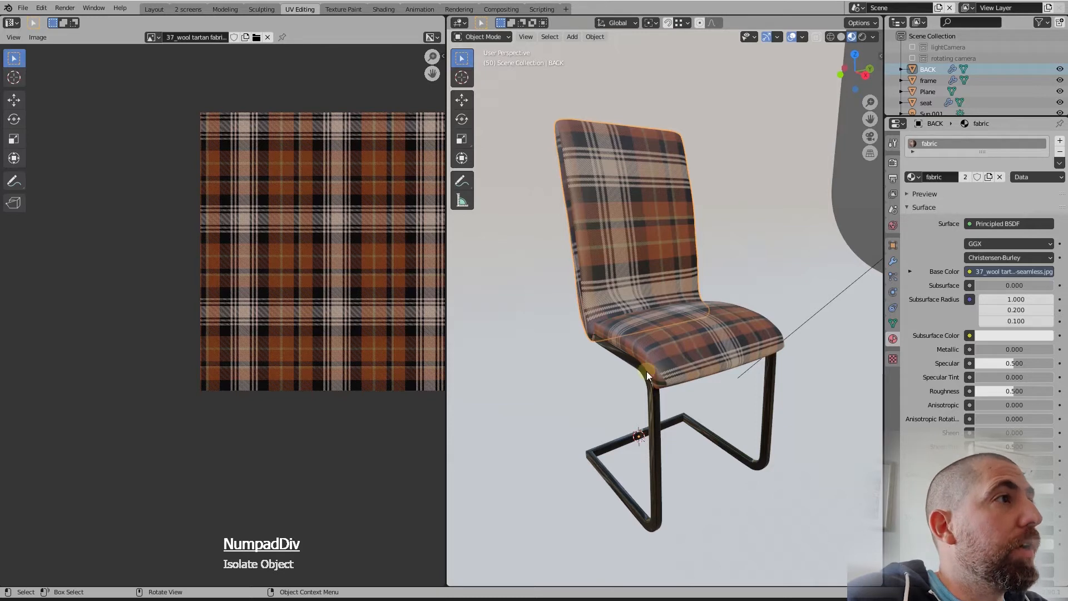
middle_click_drag(632, 242, 730, 346)
scroll(729, 346, "down", 3)
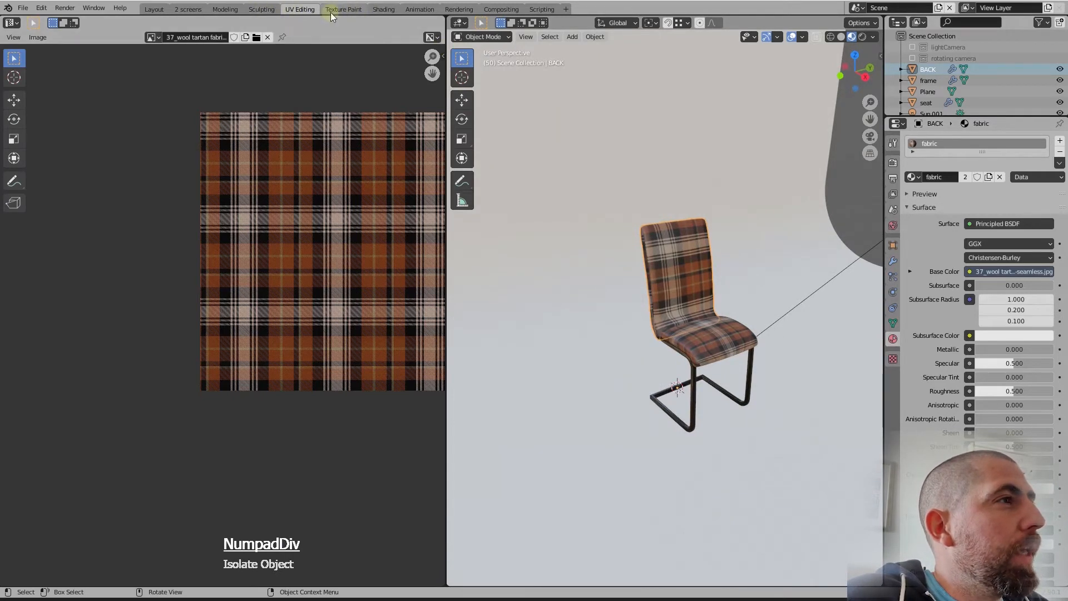
Step: In the Shading workspace, replace the fabric material's tartan image with 14_orange velvet fabric texture-seamless.jpg
left_click(386, 10)
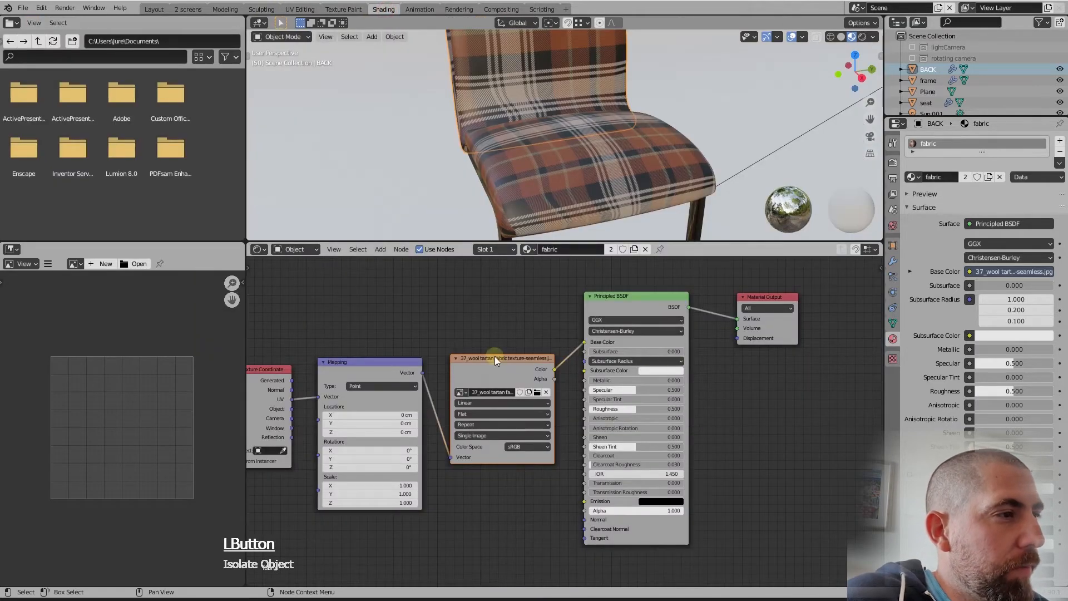
left_click_drag(495, 359, 496, 348)
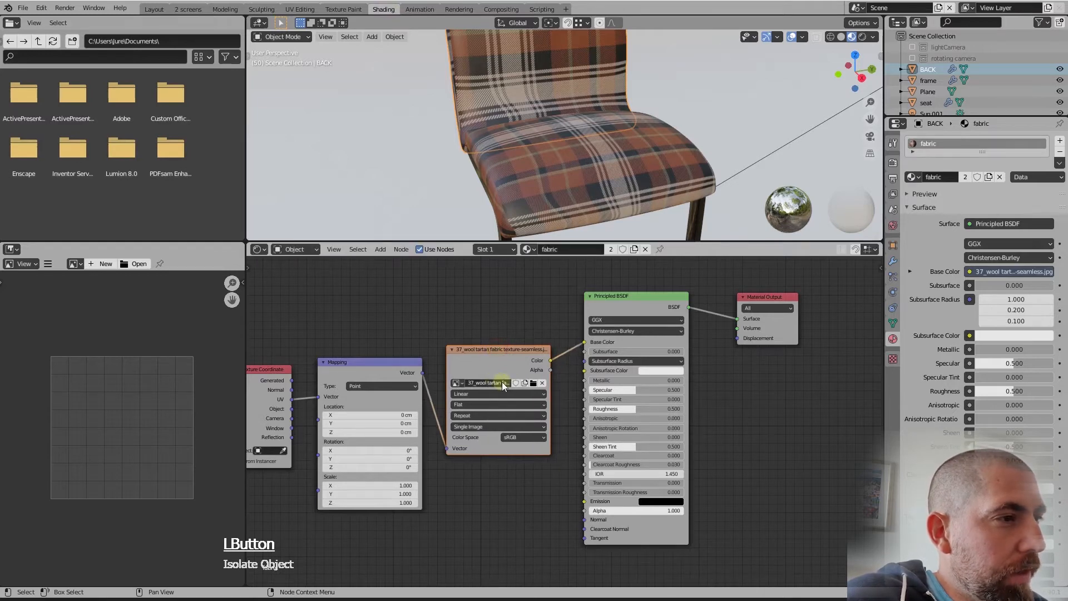
left_click(532, 383)
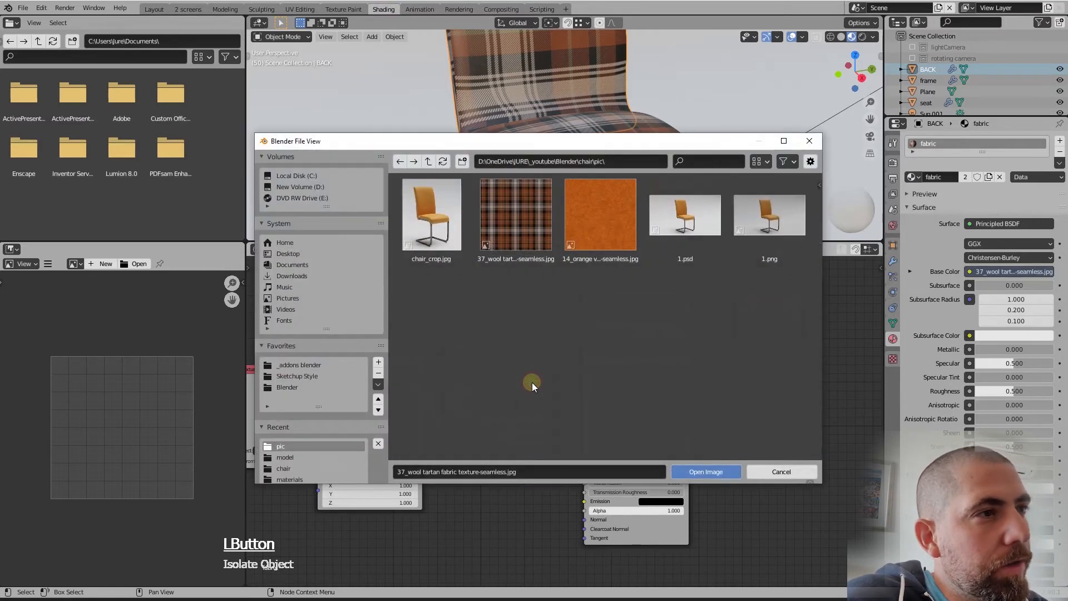
left_click(599, 233)
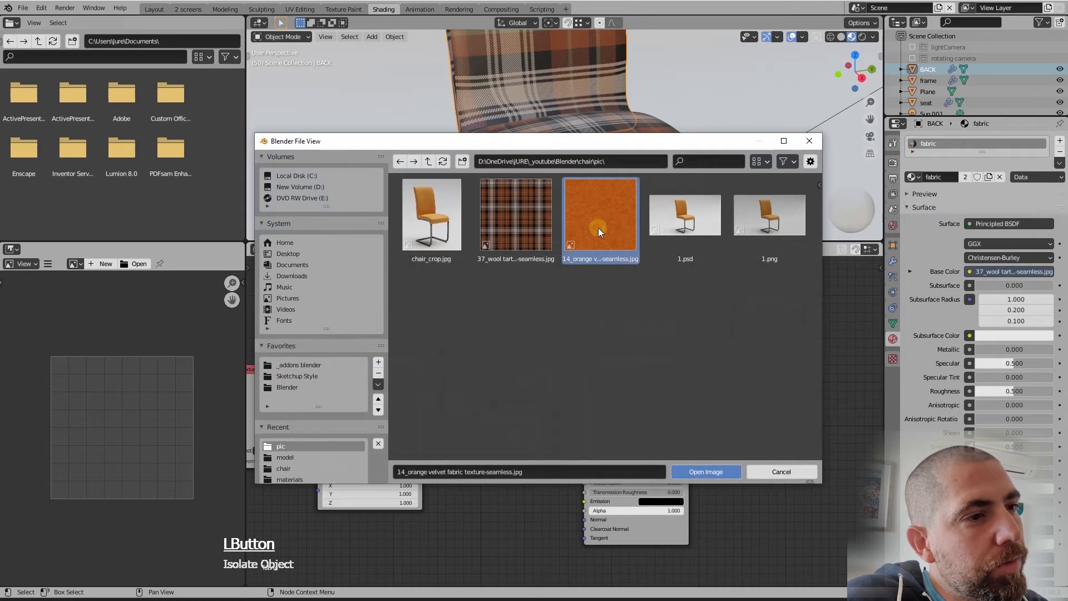
left_click(716, 471)
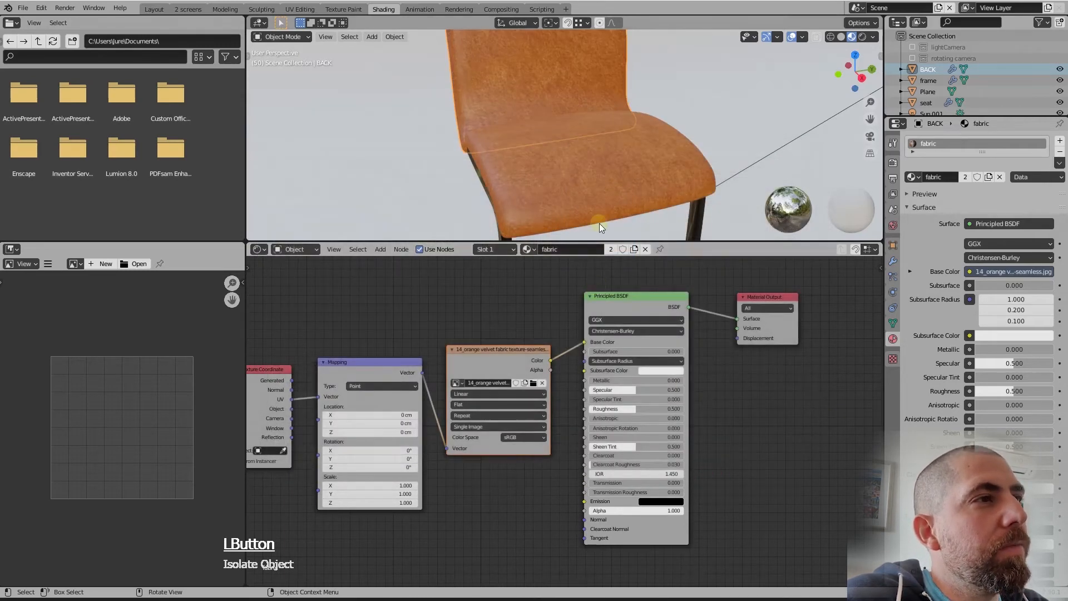
Step: Examine the orange velvet texture's size and direction on the seat and backrest from several angles and distances
scroll(599, 223, "down", 5)
scroll(600, 206, "up", 4)
scroll(600, 192, "down", 5)
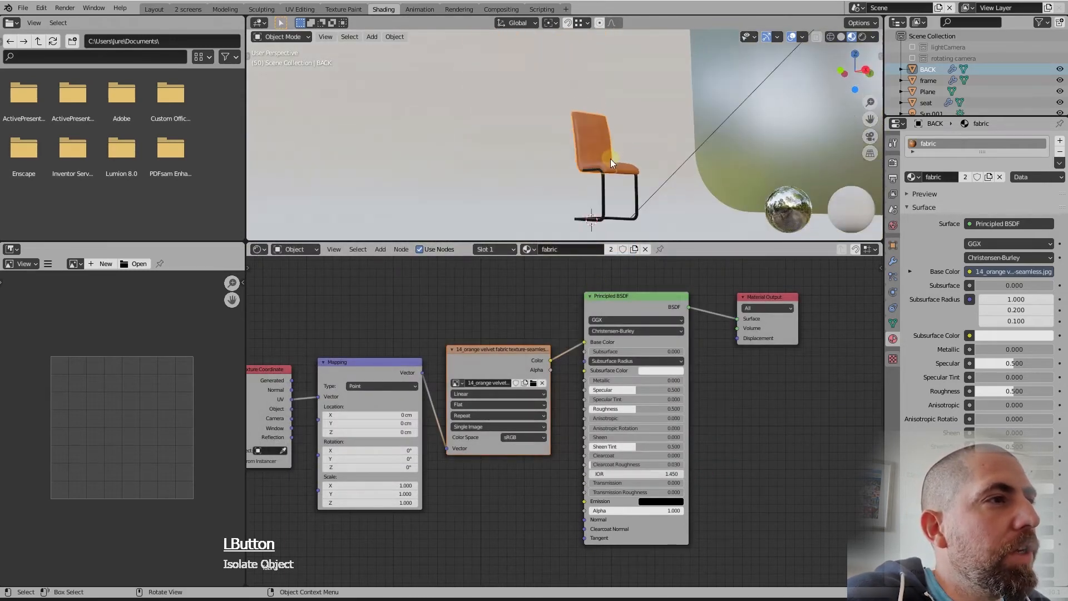
scroll(609, 158, "up", 8)
middle_click_drag(616, 177, 616, 192)
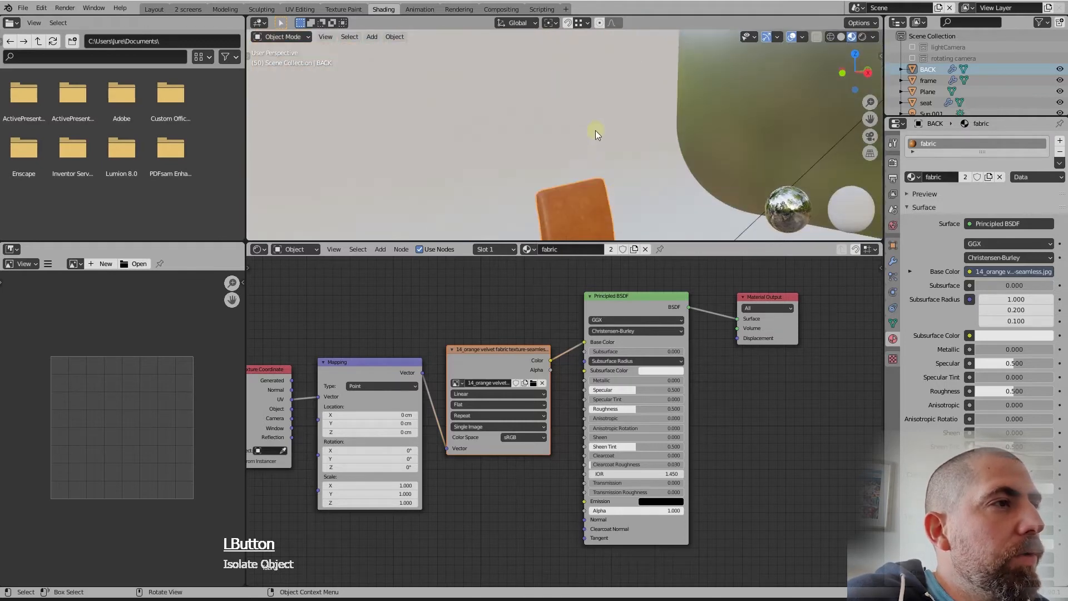
scroll(596, 131, "down", 5)
scroll(615, 203, "up", 4)
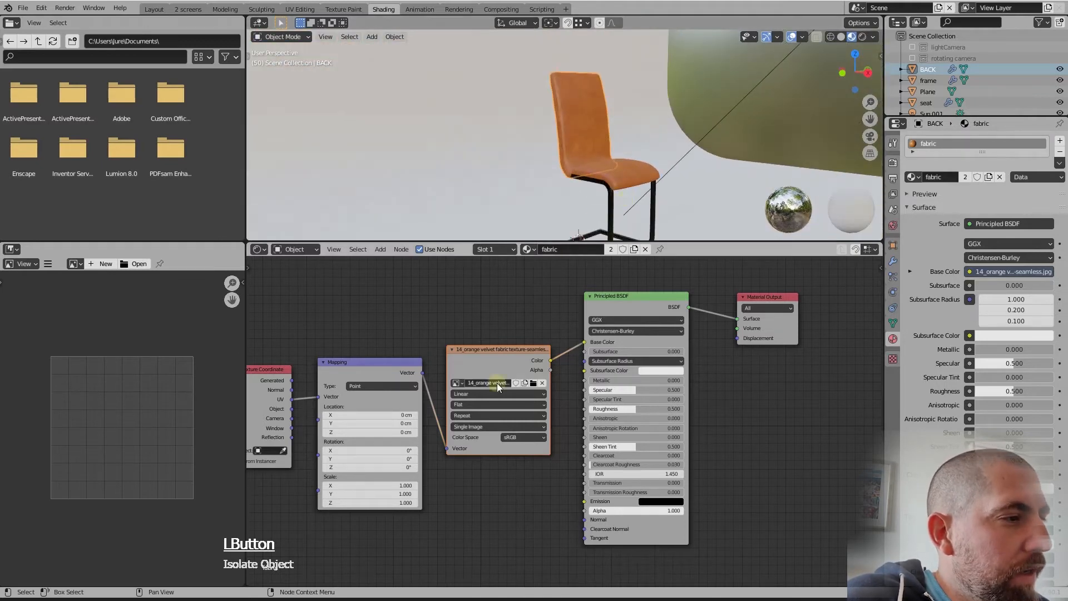
scroll(626, 131, "up", 5)
scroll(550, 162, "down", 5)
scroll(525, 162, "up", 4)
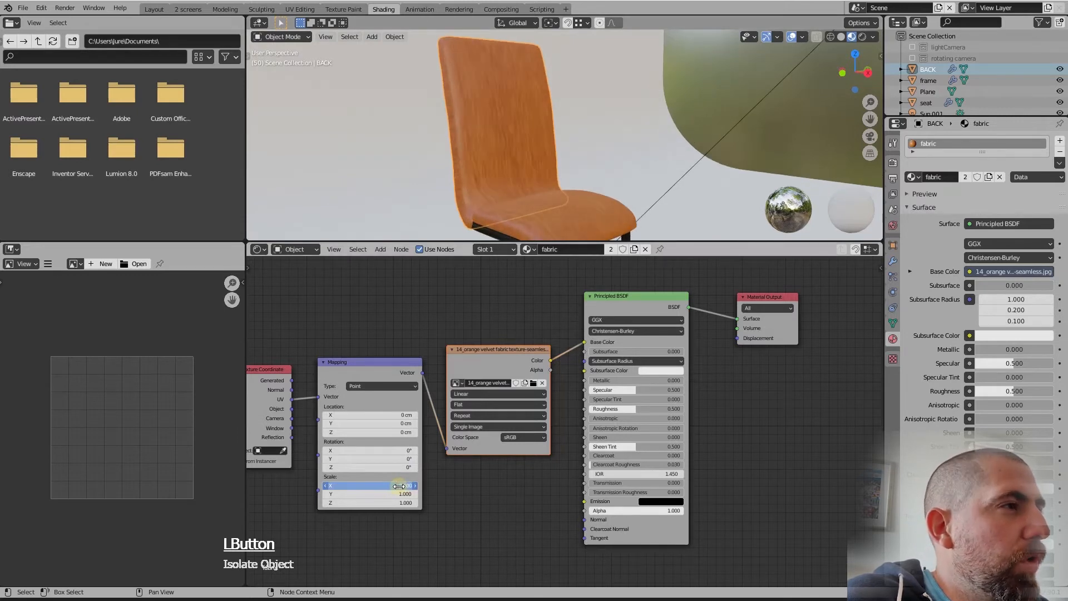
Step: Set the fabric material's Mapping scale to 2 in X, Y and Z
type("2")
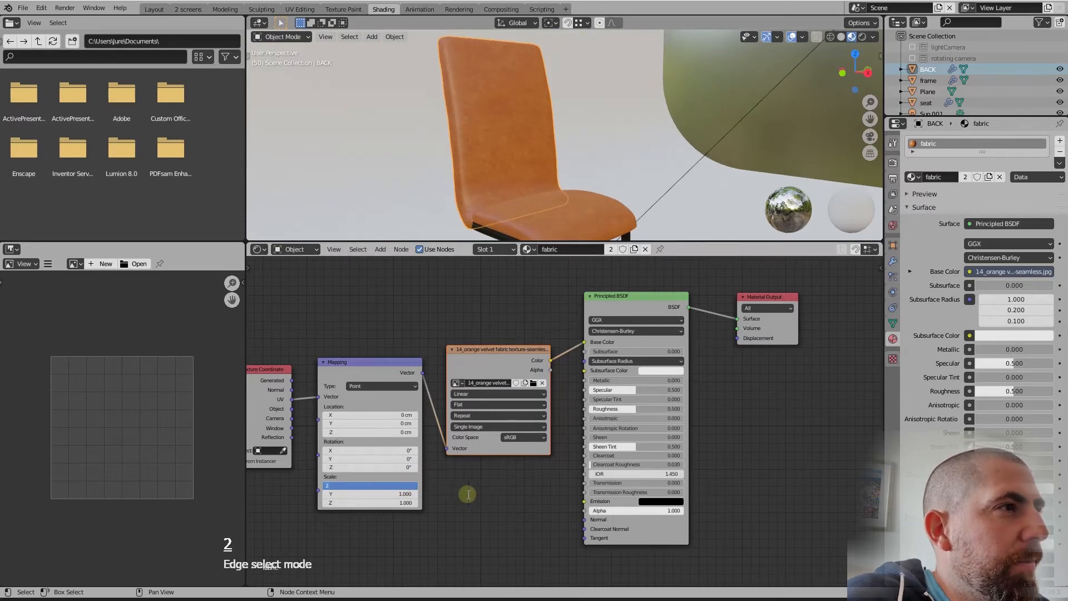
left_click(403, 494)
type("2")
key("Return")
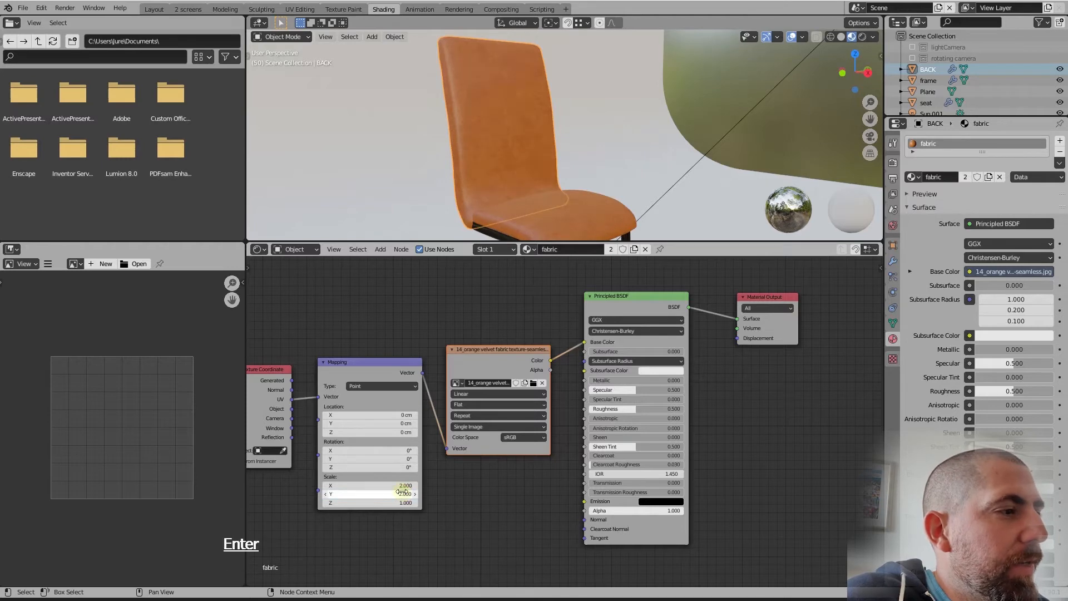
left_click(401, 503)
type("2")
key("Return")
middle_click_drag(556, 192, 594, 186)
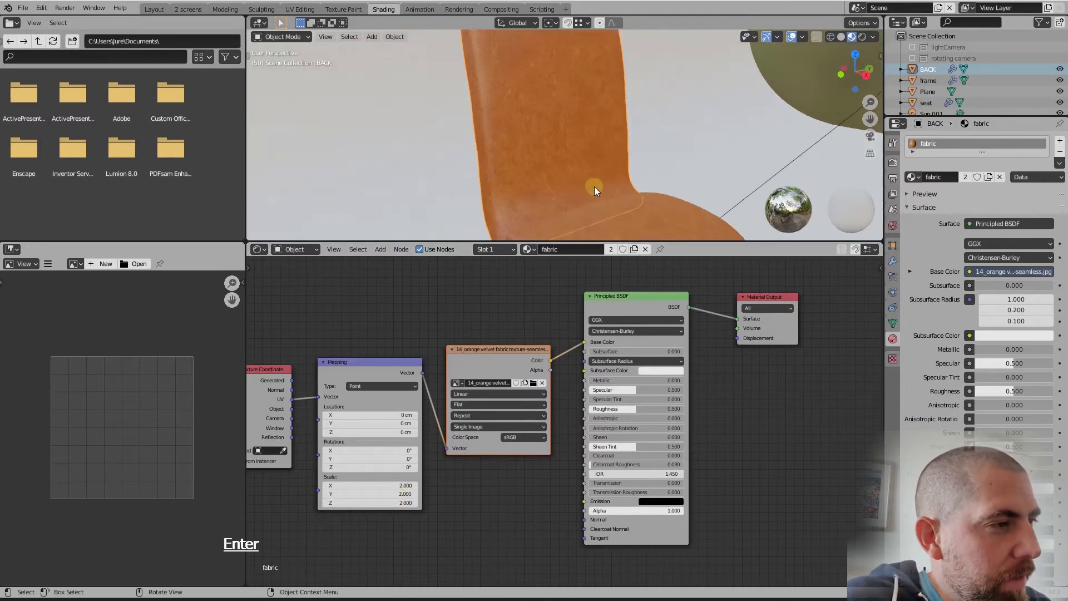
Step: Try a Mapping scale of 0.5 in X and Y for the velvet texture, and undo both changes
left_click(405, 484)
type("0.5")
key("Return")
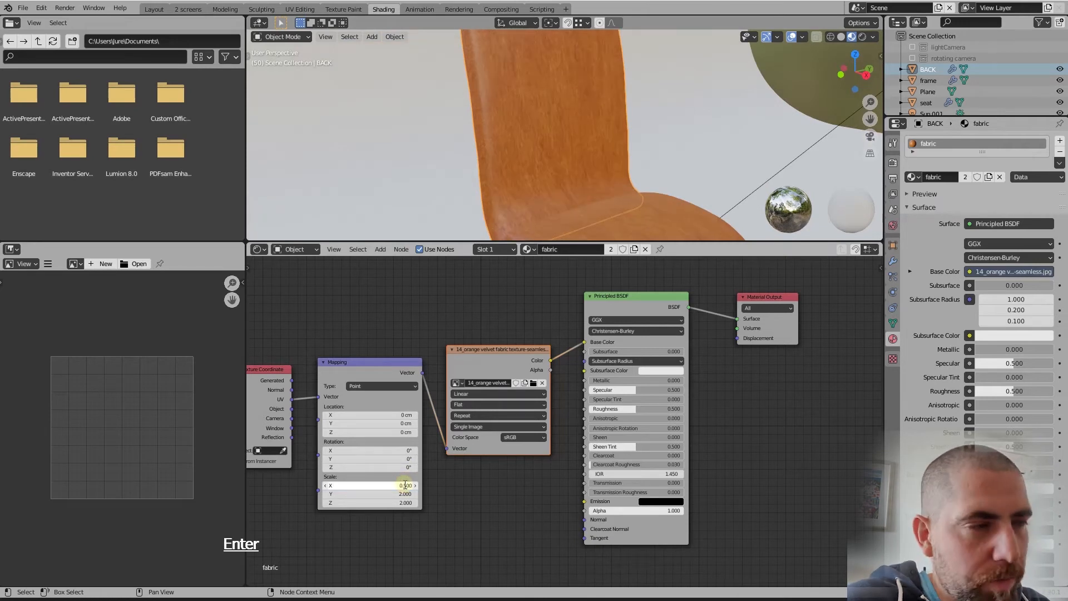
left_click(404, 493)
type("0.5")
key("Return")
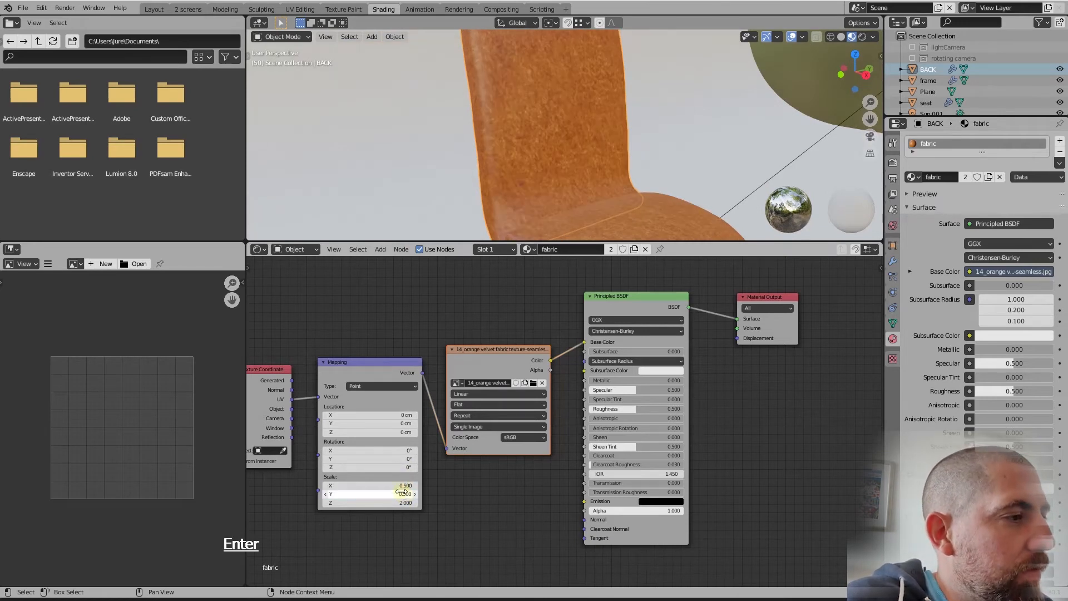
key("ctrl+z")
key("ctrl+z")
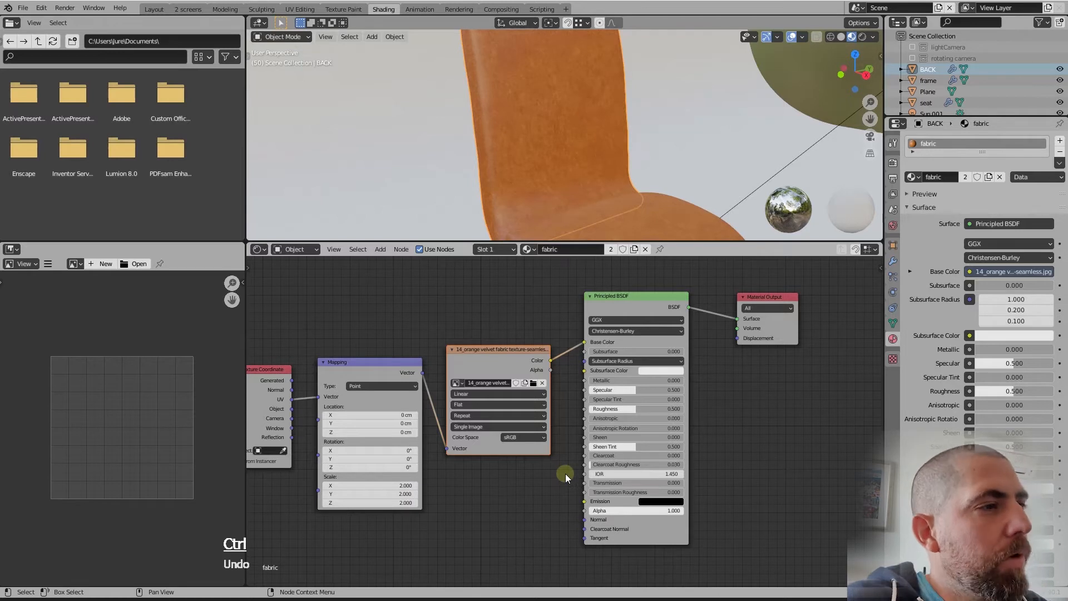
Step: Enlarge the 3D viewport above the node editor and switch it to rendered shading
scroll(573, 209, "down", 3)
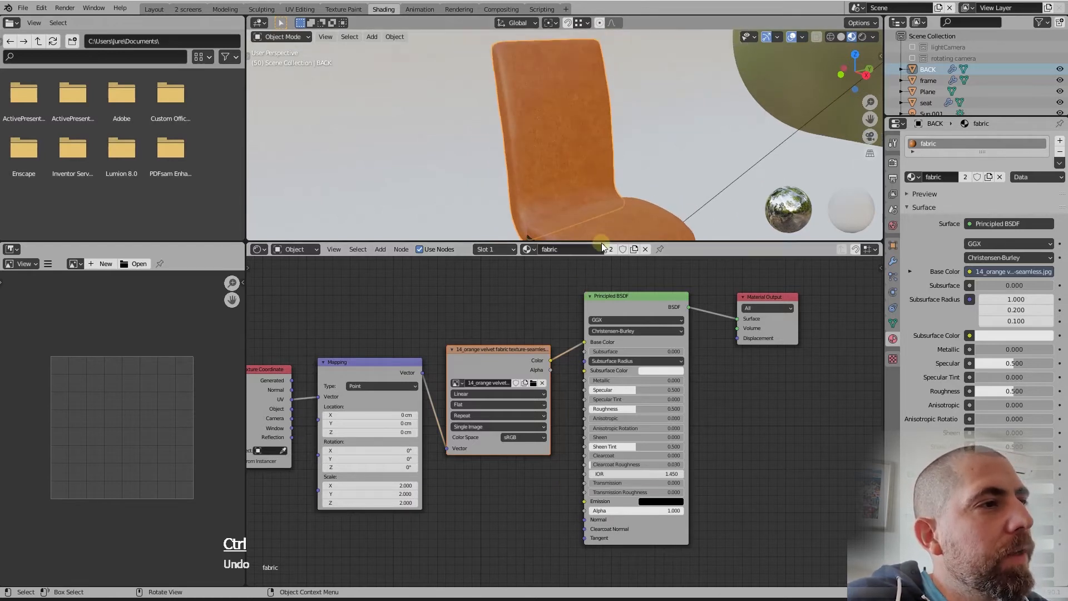
left_click_drag(602, 243, 618, 325)
scroll(630, 286, "up", 3)
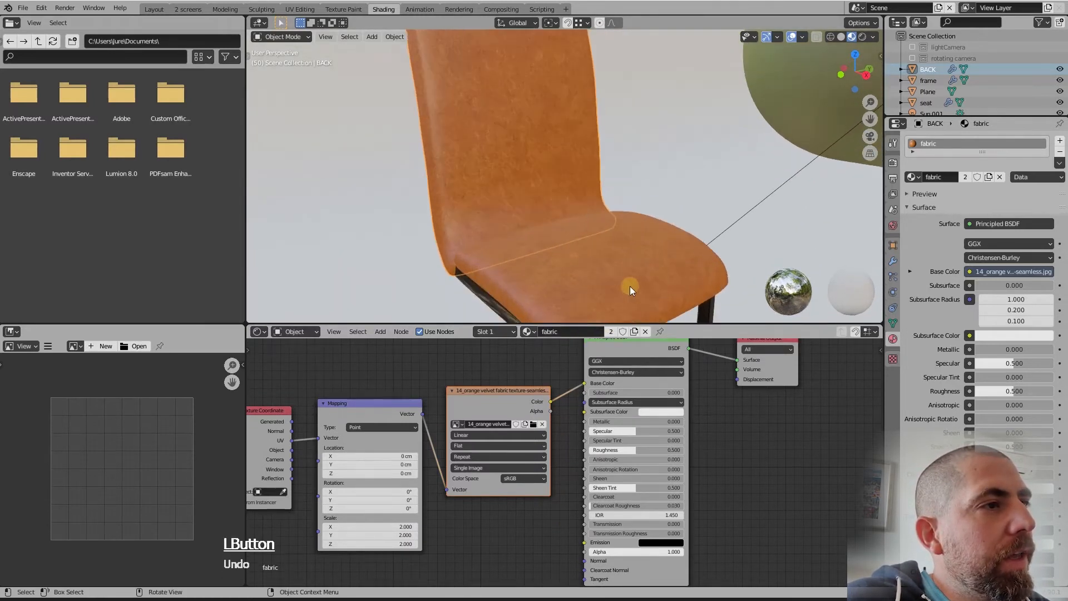
scroll(609, 265, "down", 2)
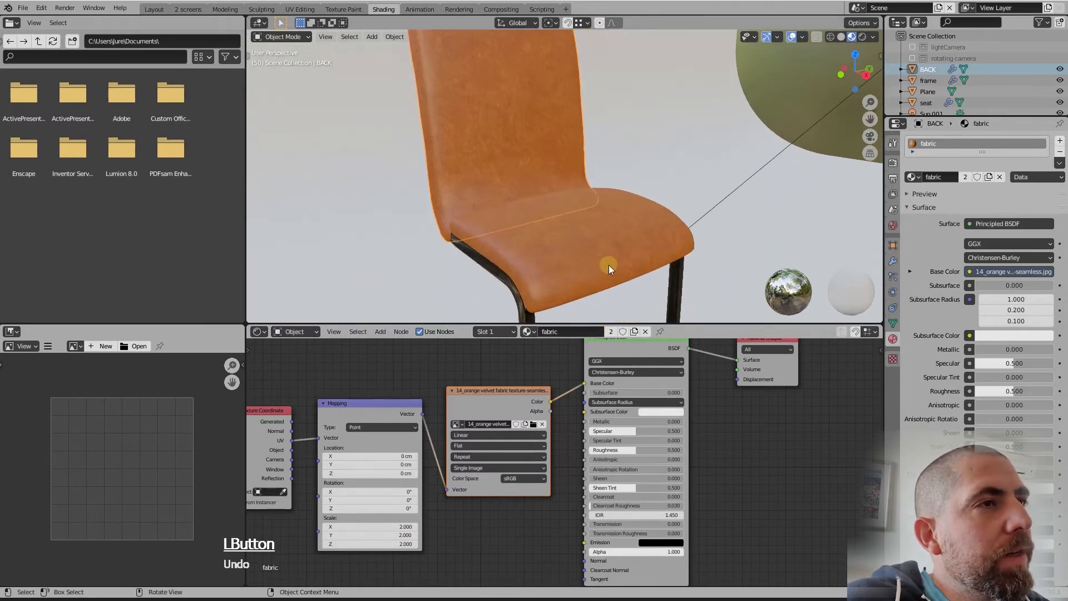
left_click(862, 37)
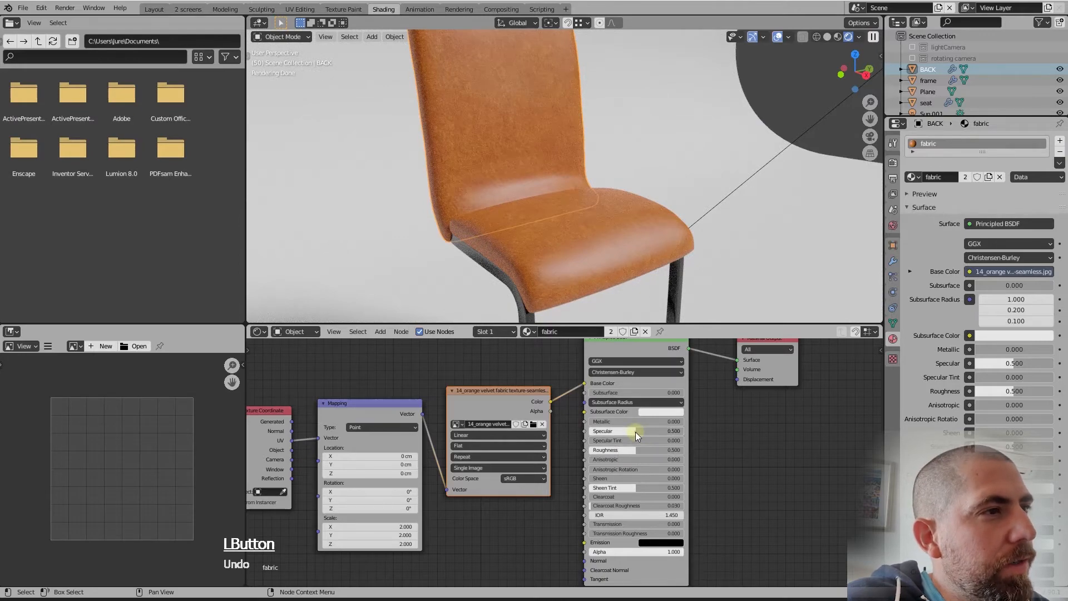
Step: Test the fabric's Specular at 0.945, set it to 0.495 and inspect the rendered seat up close
left_click_drag(636, 432, 682, 431)
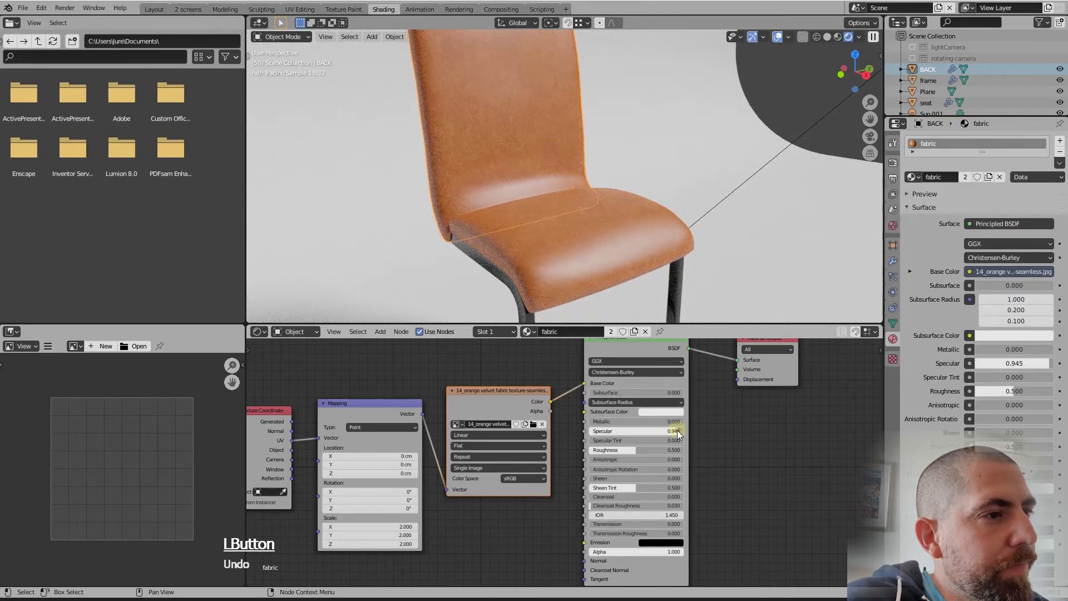
left_click_drag(678, 430, 626, 432)
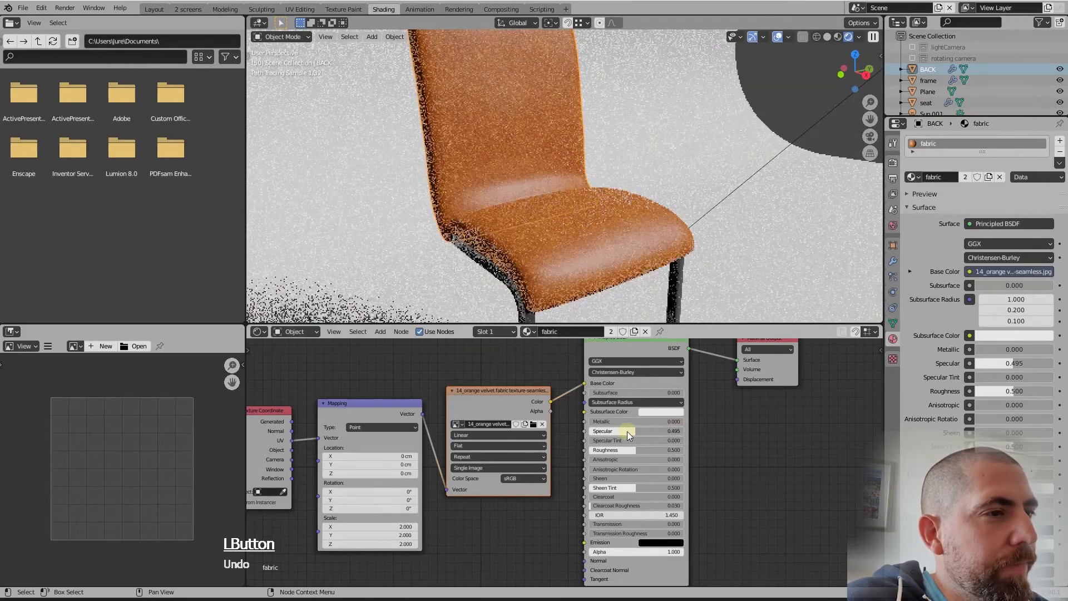
scroll(716, 395, "down", 2)
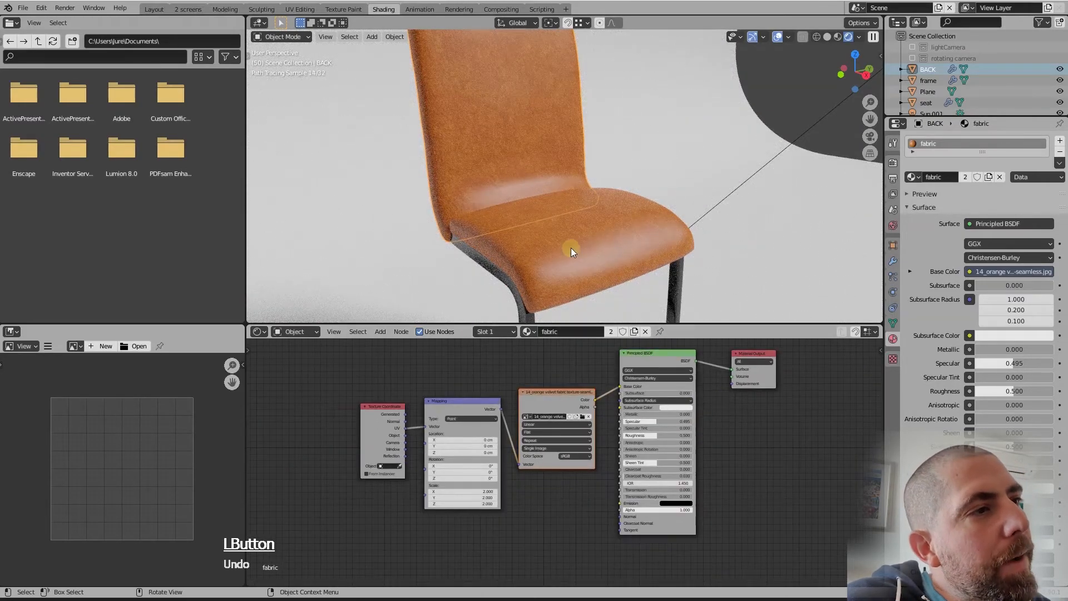
scroll(609, 277, "up", 2)
scroll(610, 277, "up", 1)
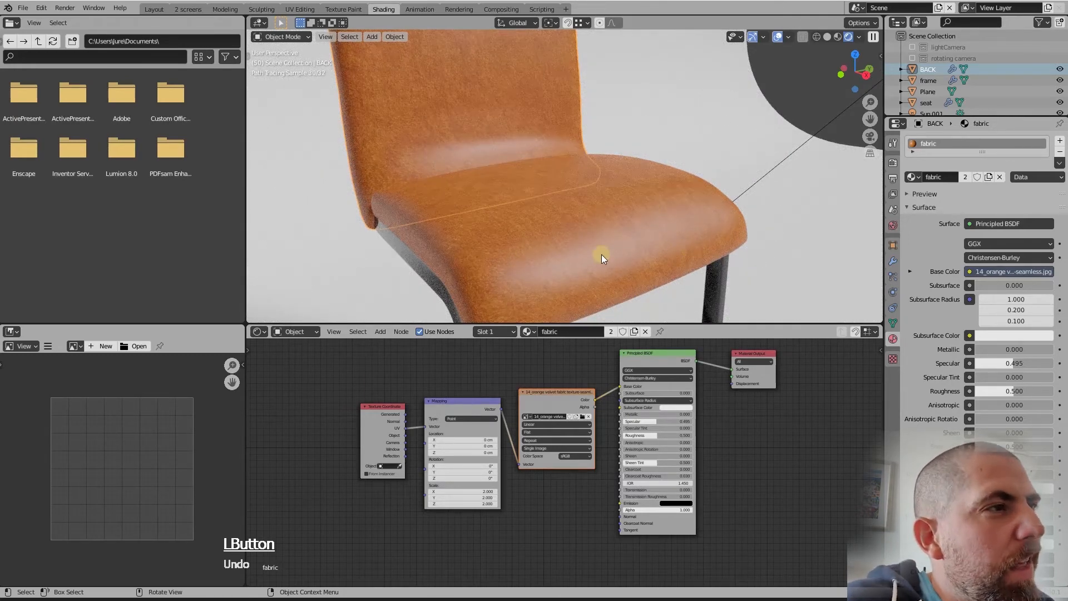
scroll(612, 212, "down", 3)
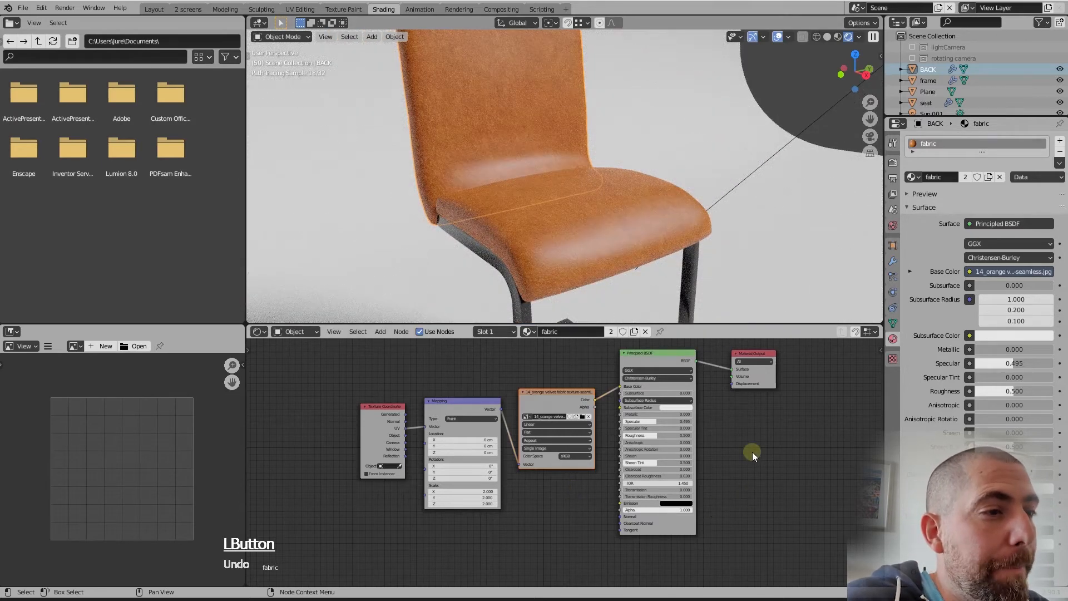
Step: Duplicate the orange velvet image texture node and place the copy below the original
scroll(752, 452, "down", 1)
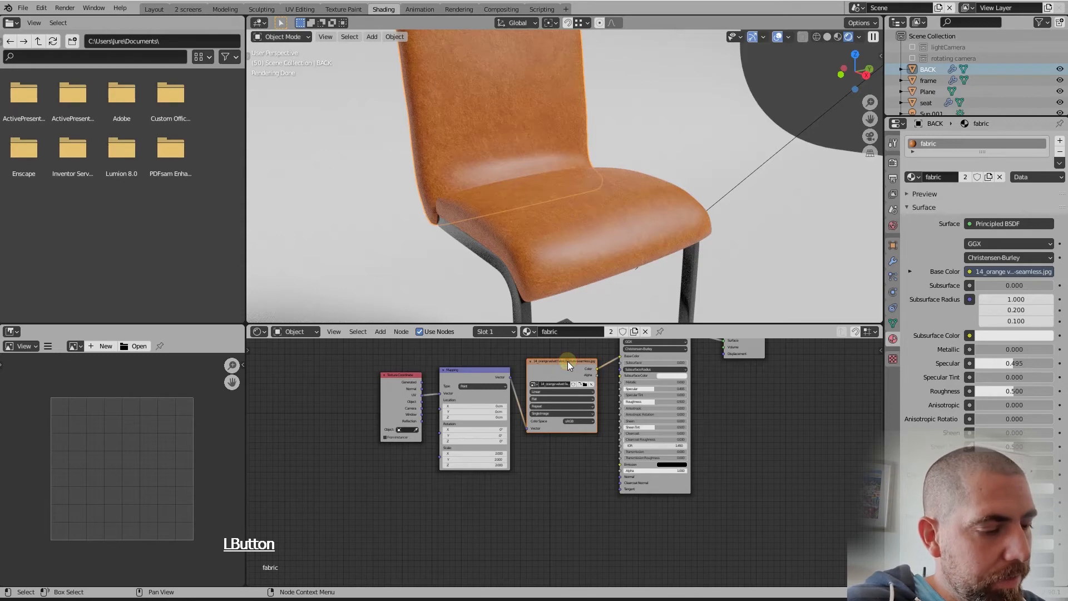
key("shift")
key("shift+d")
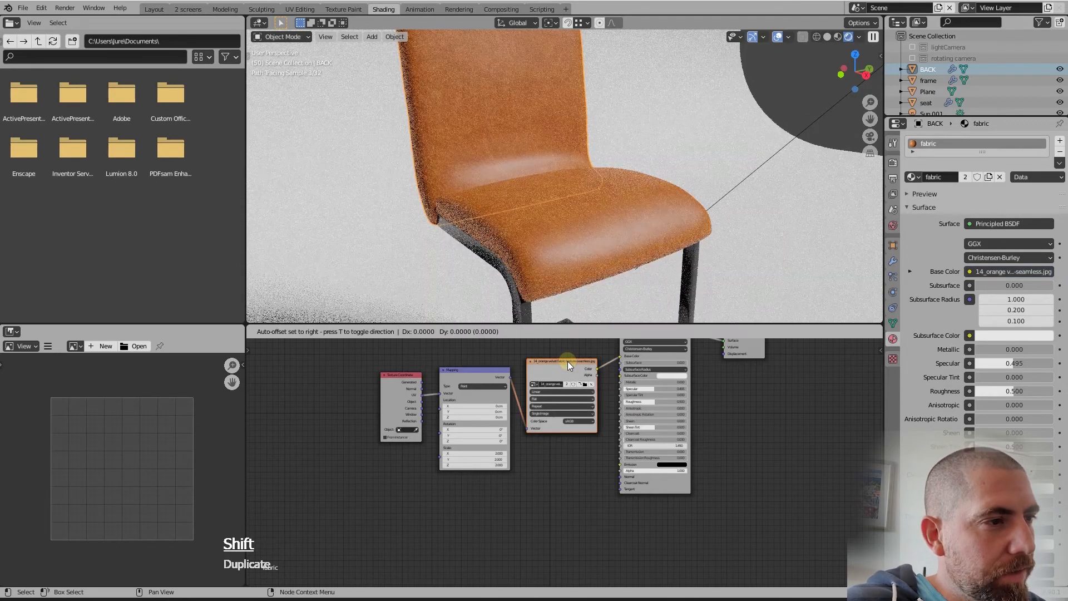
left_click(570, 454)
scroll(565, 490, "up", 4)
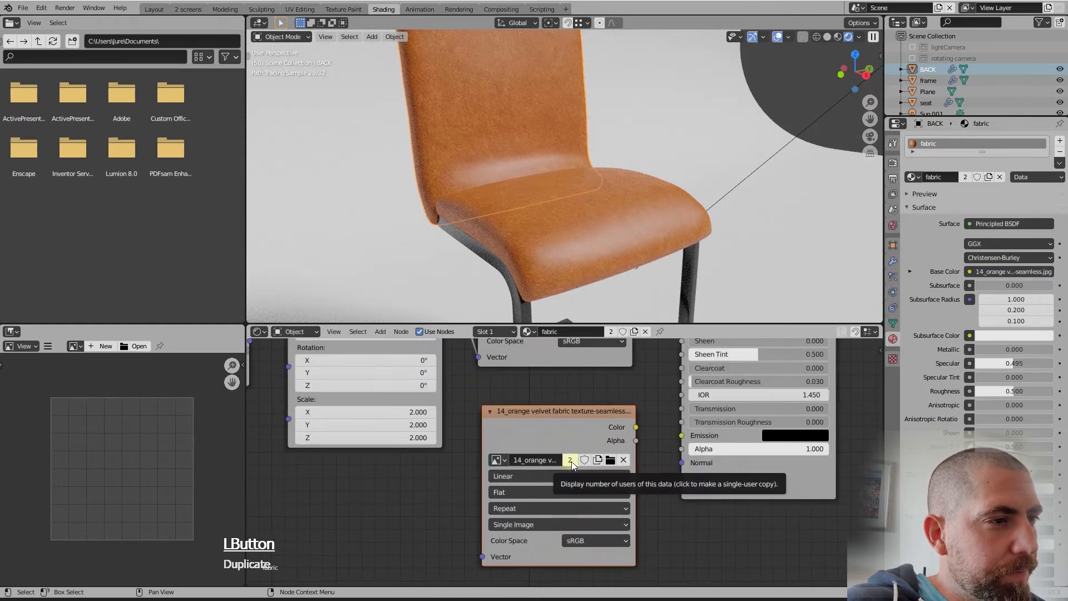
Step: Set the duplicated velvet texture node's color space to Non-Color
scroll(582, 385, "down", 3)
scroll(671, 475, "down", 1)
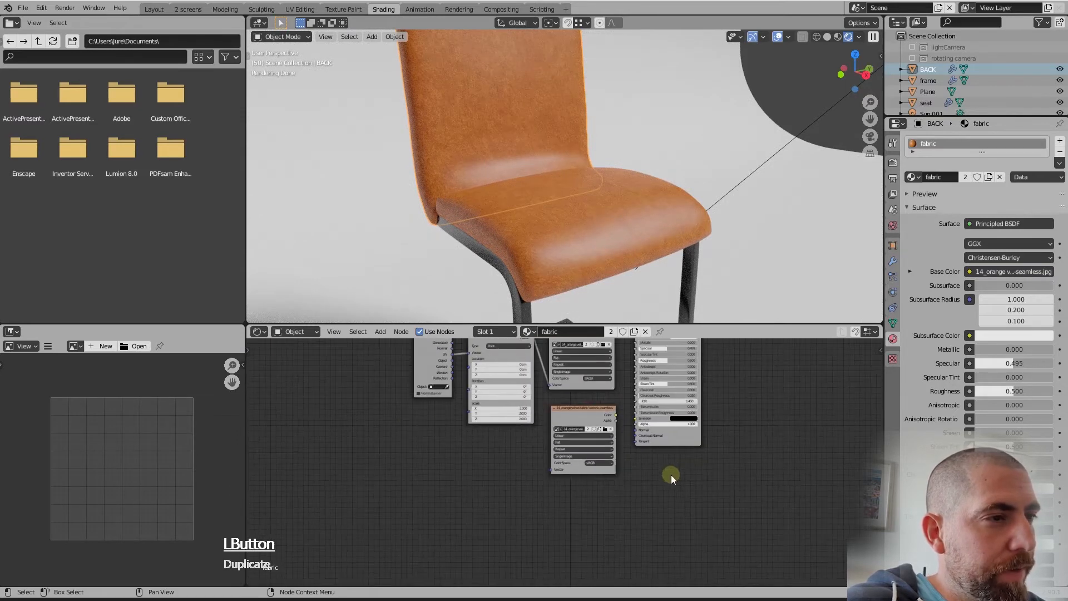
middle_click_drag(671, 475, 658, 510)
scroll(585, 513, "up", 2)
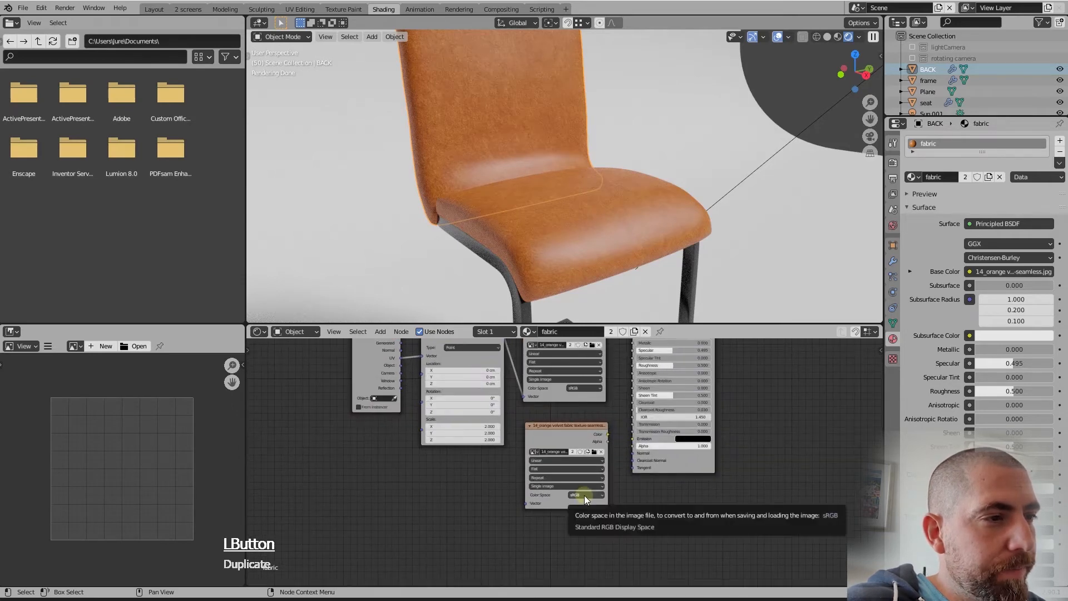
left_click(586, 494)
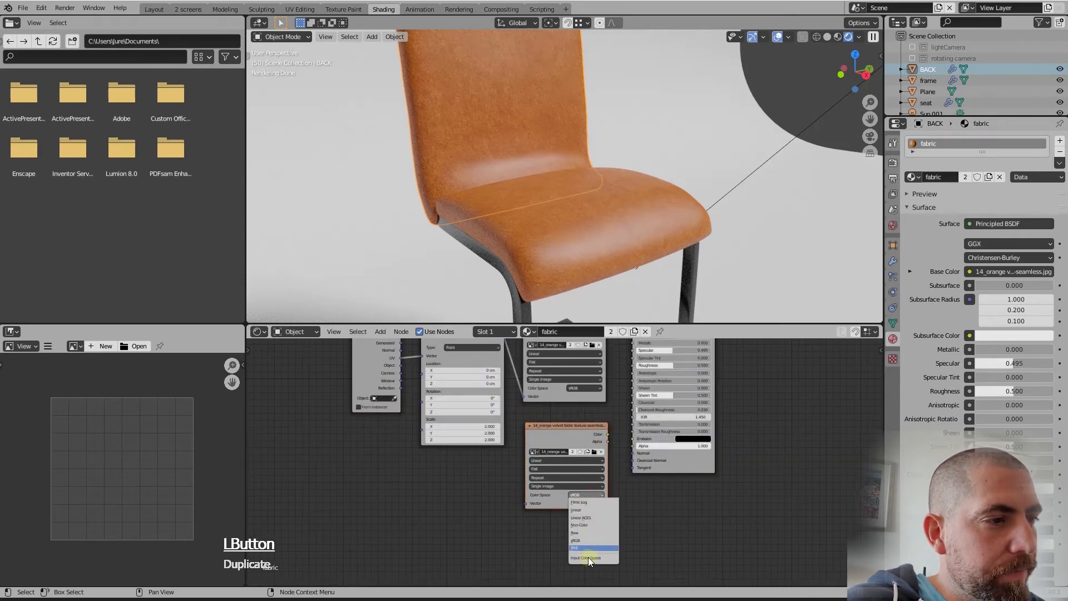
left_click(580, 525)
scroll(593, 473, "down", 3)
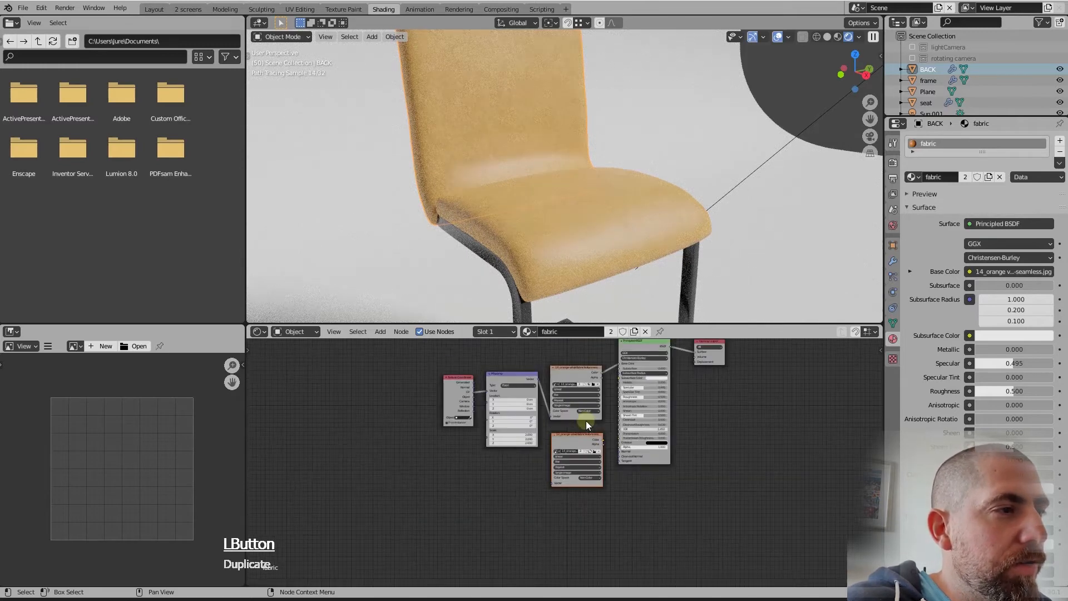
Step: Make the base color texture's image a single-user copy and set its color space to sRGB
scroll(585, 385, "up", 3)
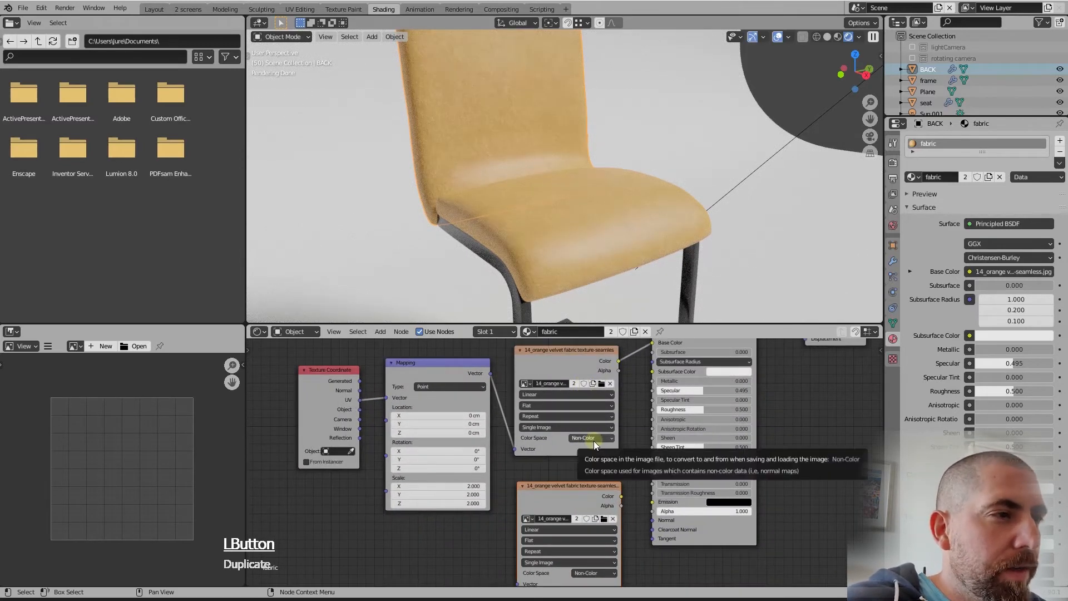
left_click(575, 384)
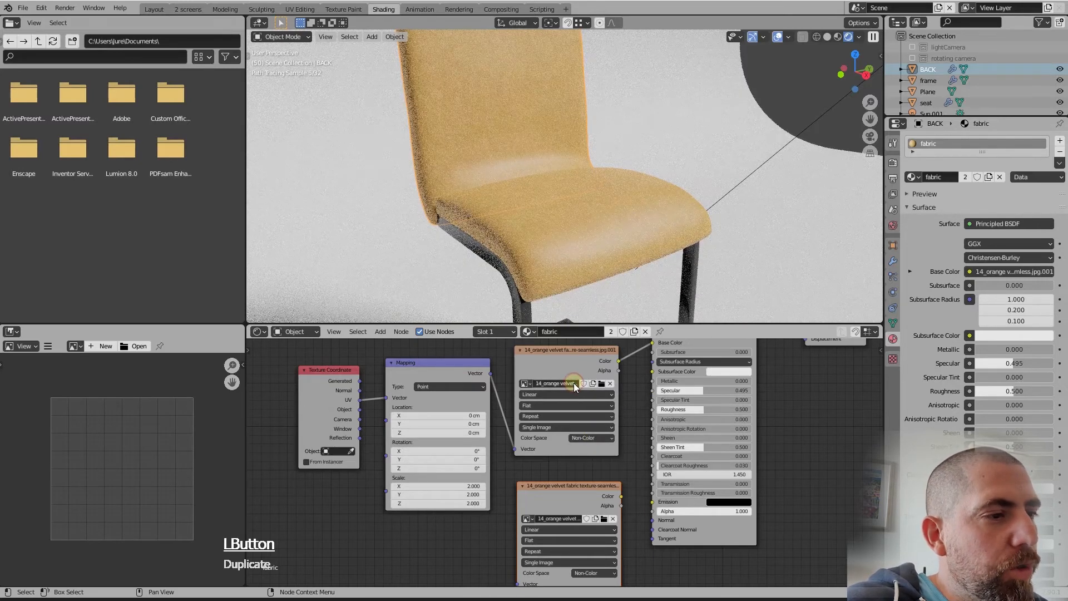
scroll(574, 383, "down", 2)
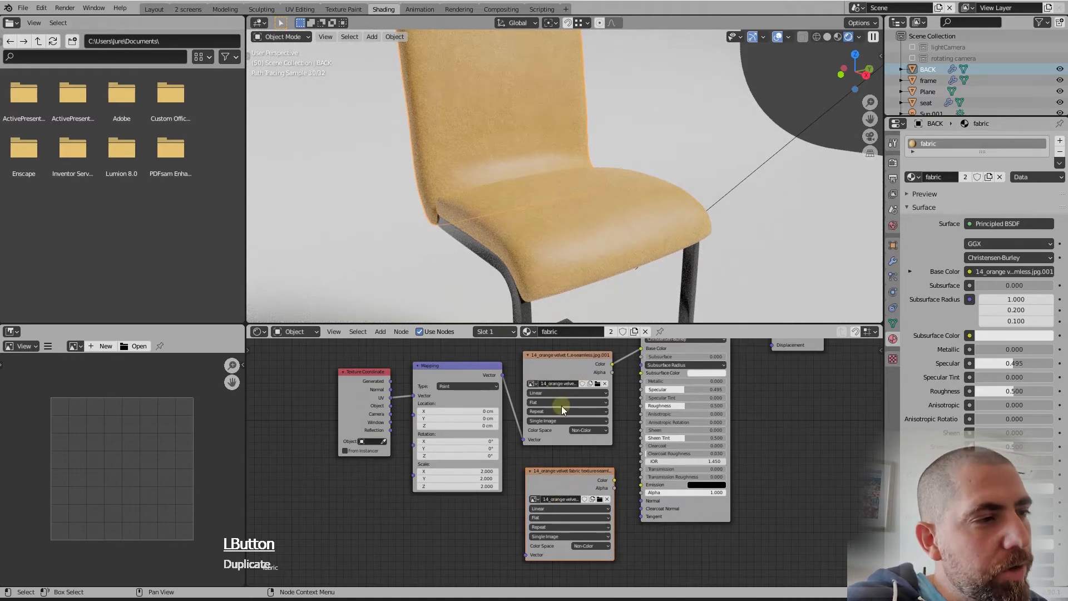
left_click(589, 430)
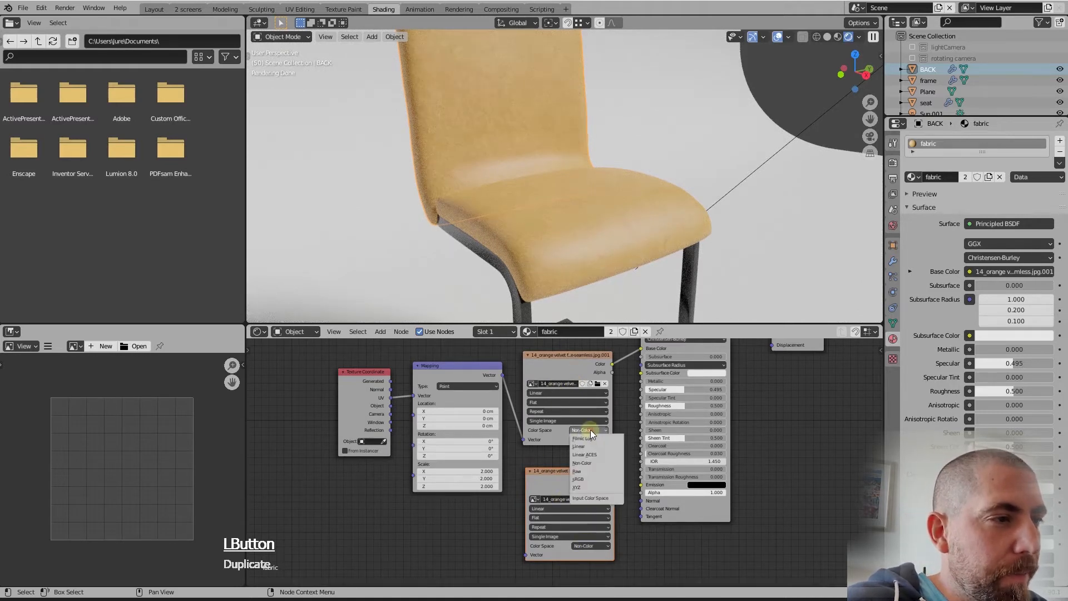
left_click(588, 480)
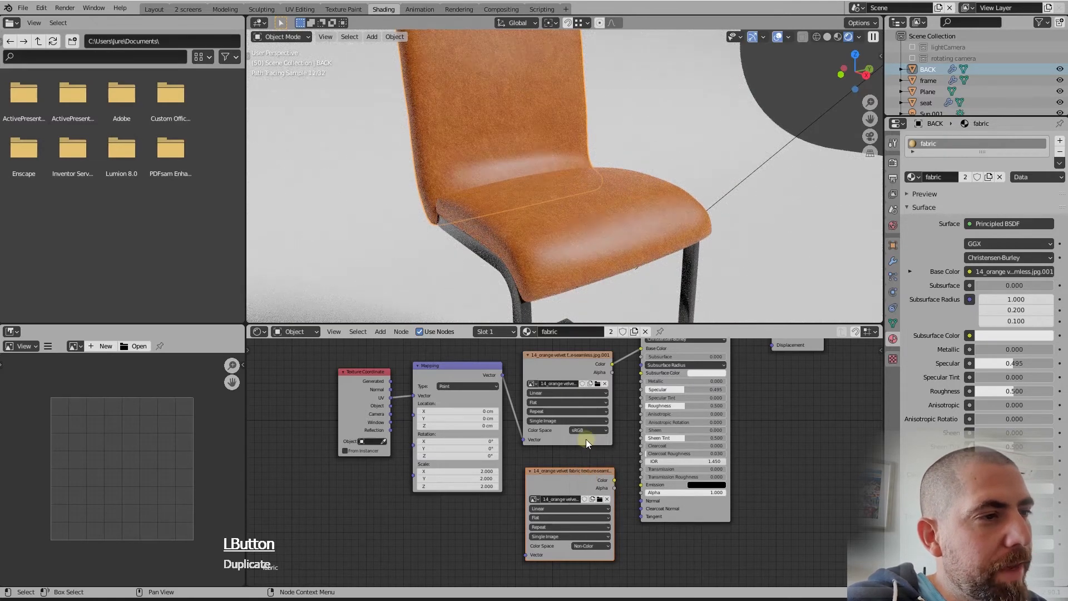
Step: Reposition the Non-Color velvet texture node and connect the Mapping node's Vector output to its Vector input
scroll(749, 412, "down", 1)
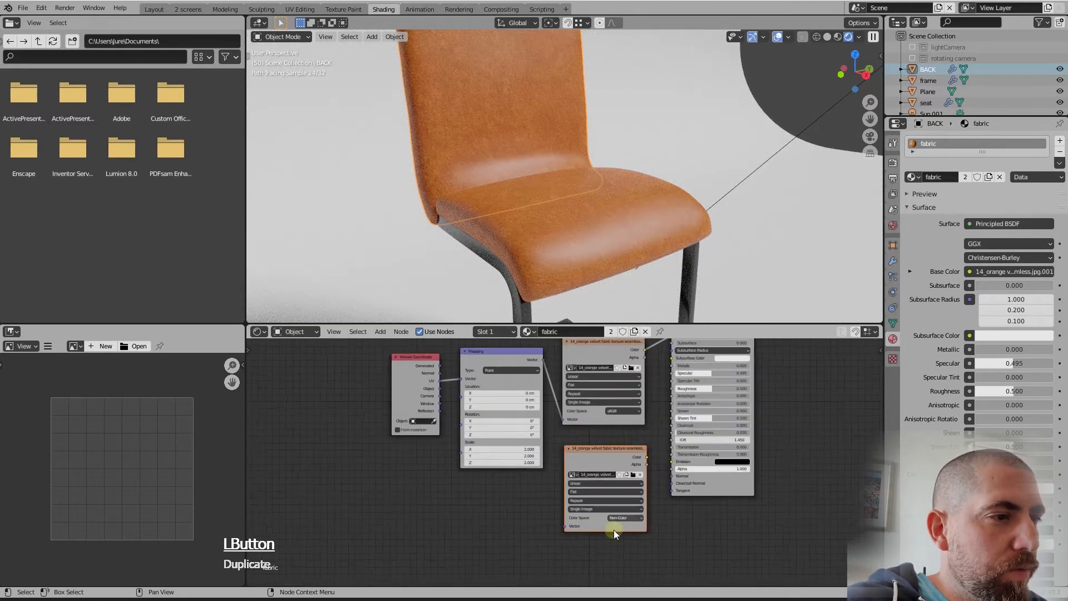
scroll(614, 530, "up", 2)
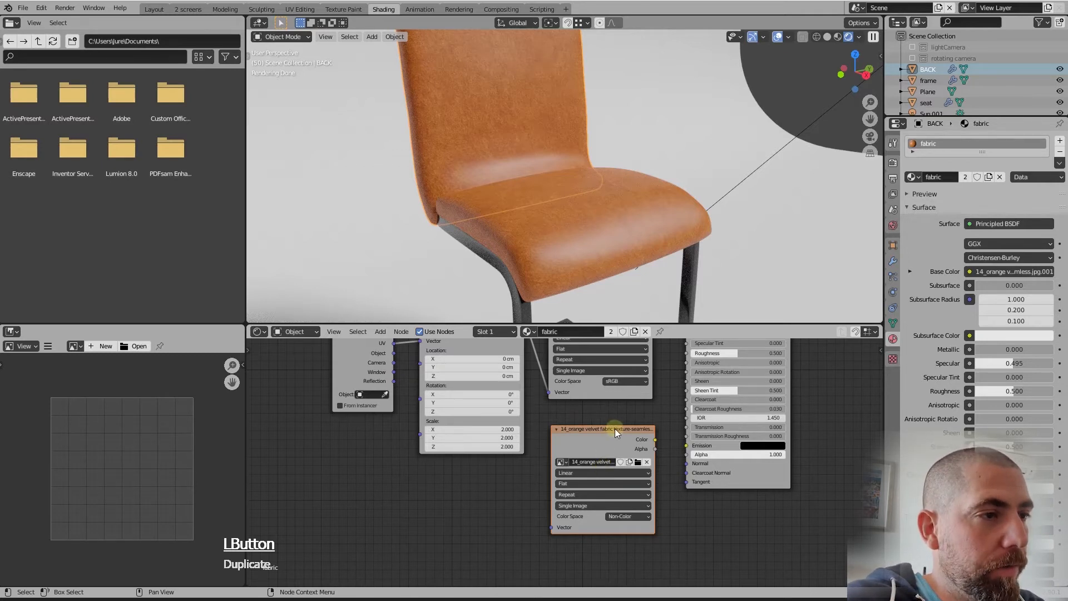
left_click_drag(616, 429, 609, 440)
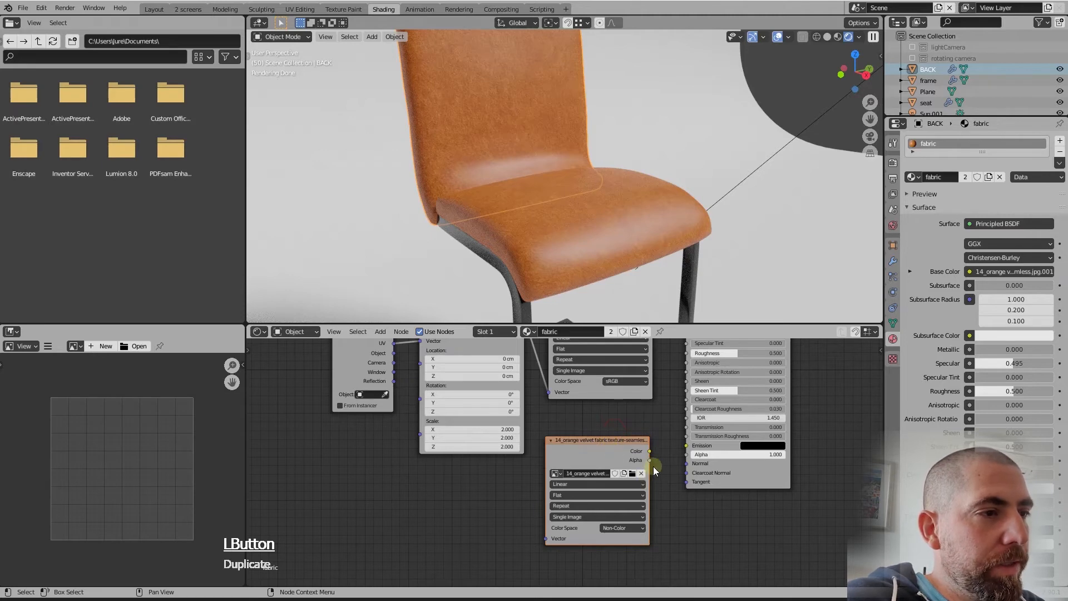
left_click_drag(615, 439, 606, 468)
scroll(690, 473, "down", 4)
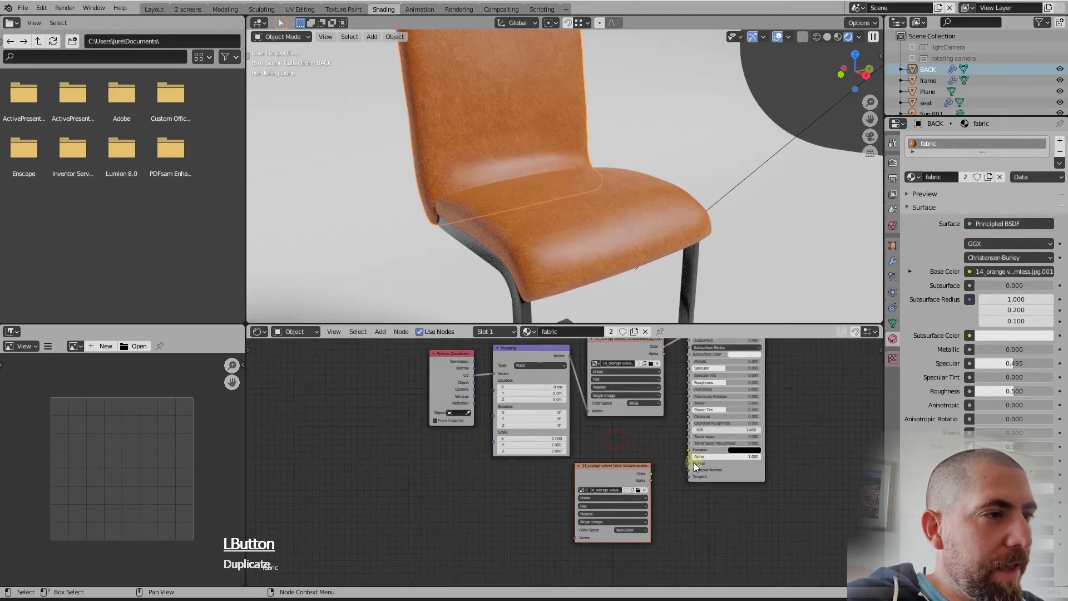
middle_click_drag(681, 493, 677, 493)
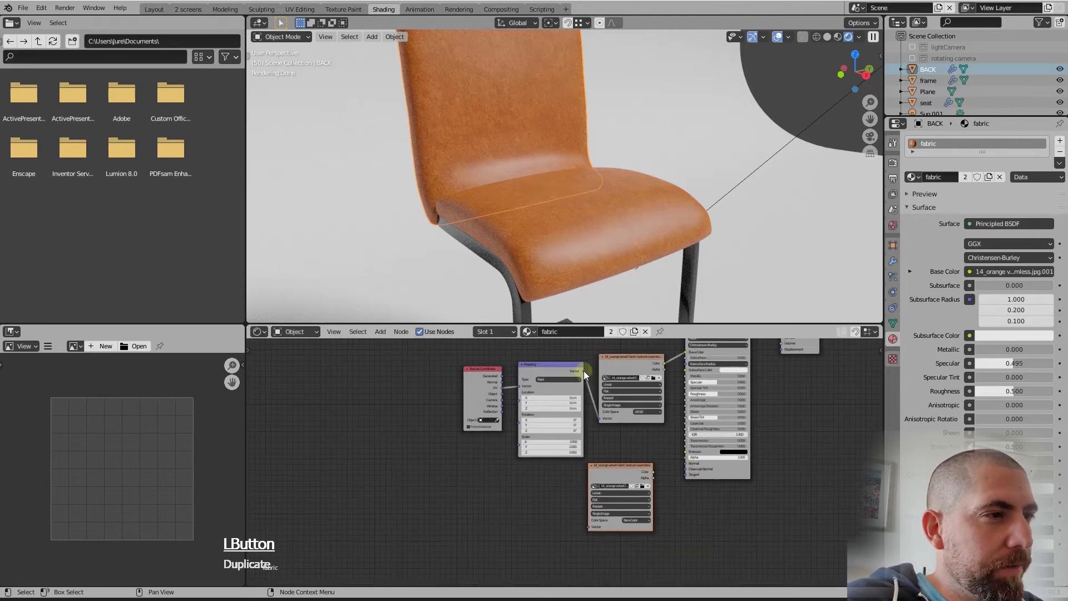
left_click_drag(584, 372, 583, 411)
left_click_drag(568, 486, 587, 525)
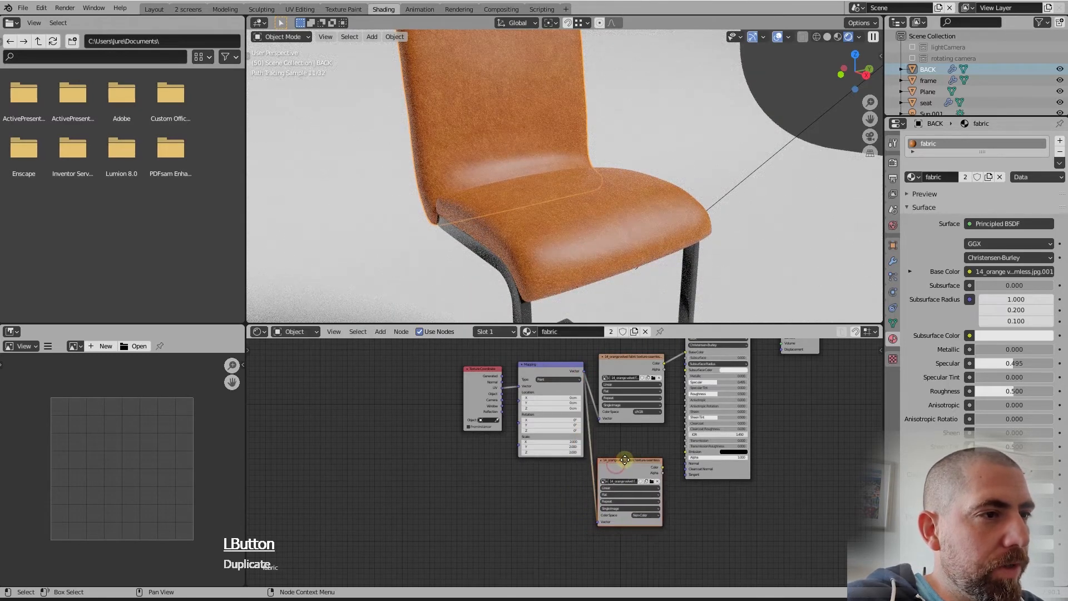
Step: Move the Principled BSDF and Material Output nodes farther from the image textures to make room between them
scroll(679, 533, "down", 4)
left_click_drag(805, 366, 707, 446)
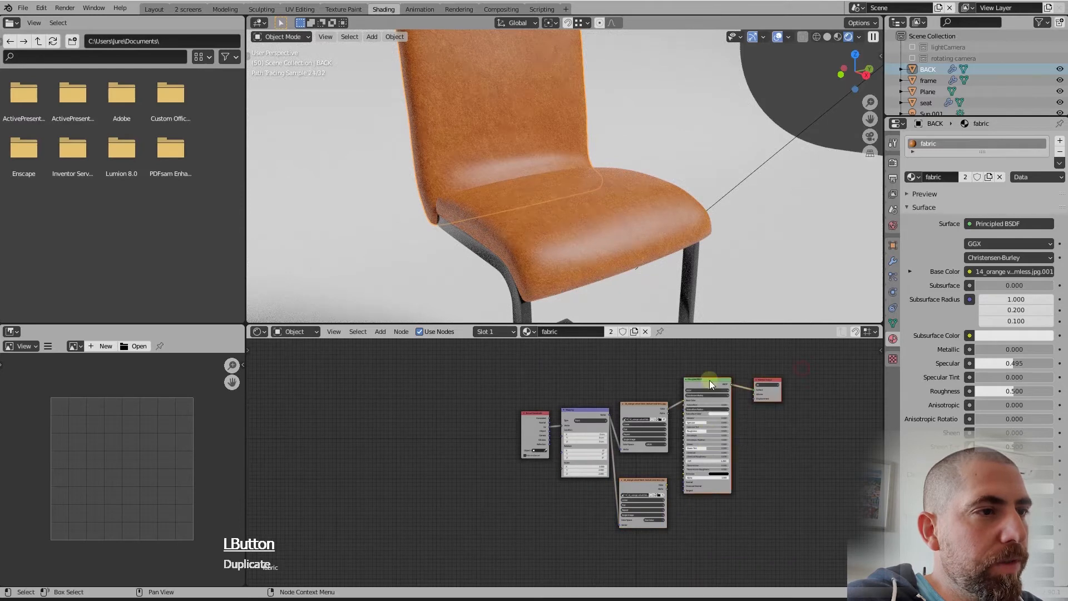
left_click_drag(710, 379, 773, 388)
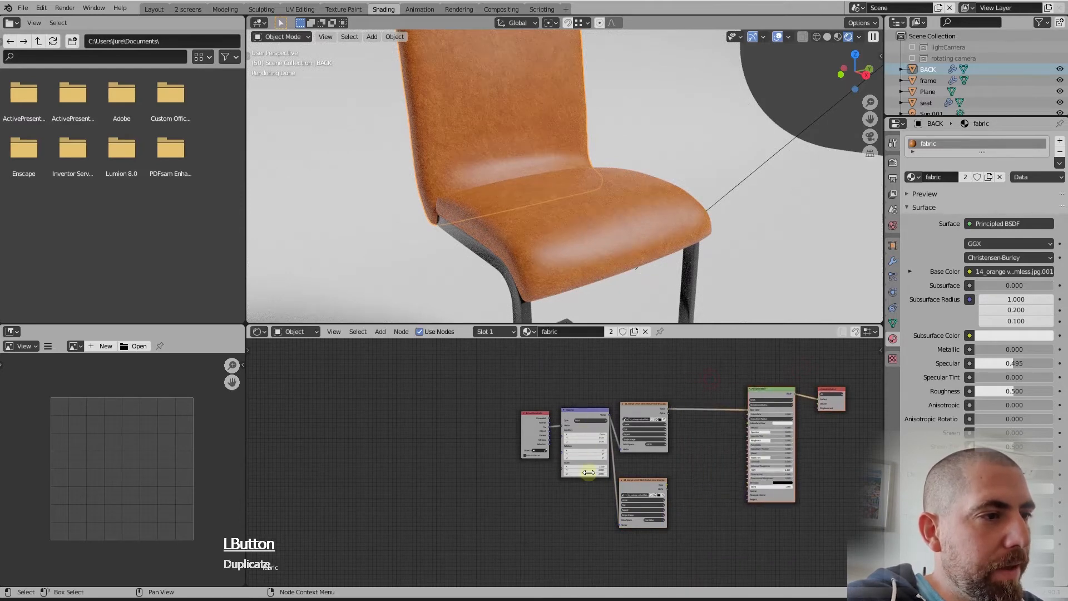
scroll(594, 486, "up", 3)
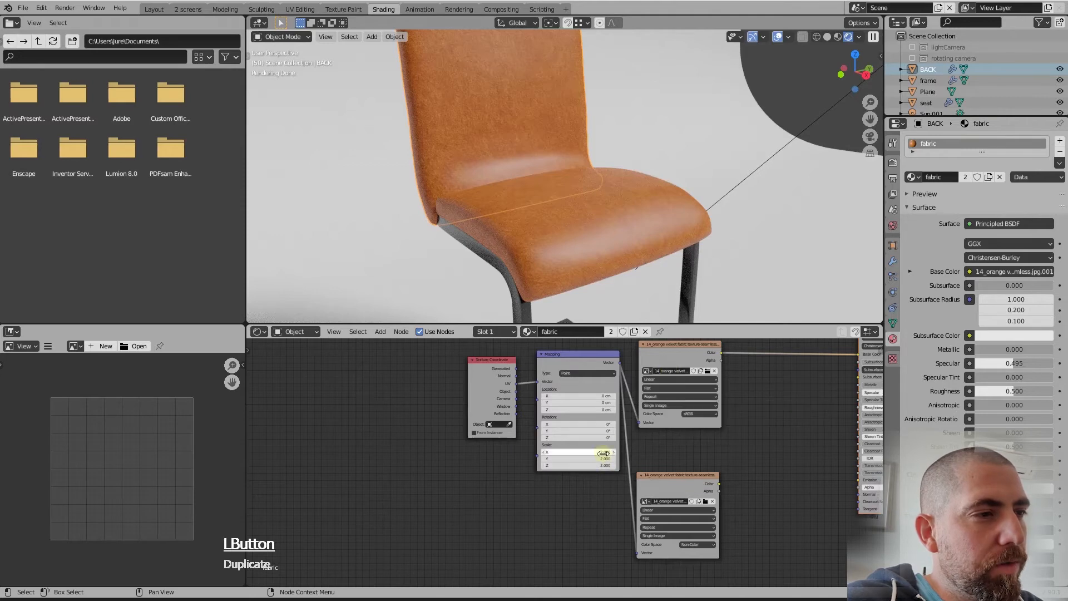
scroll(549, 520, "down", 1)
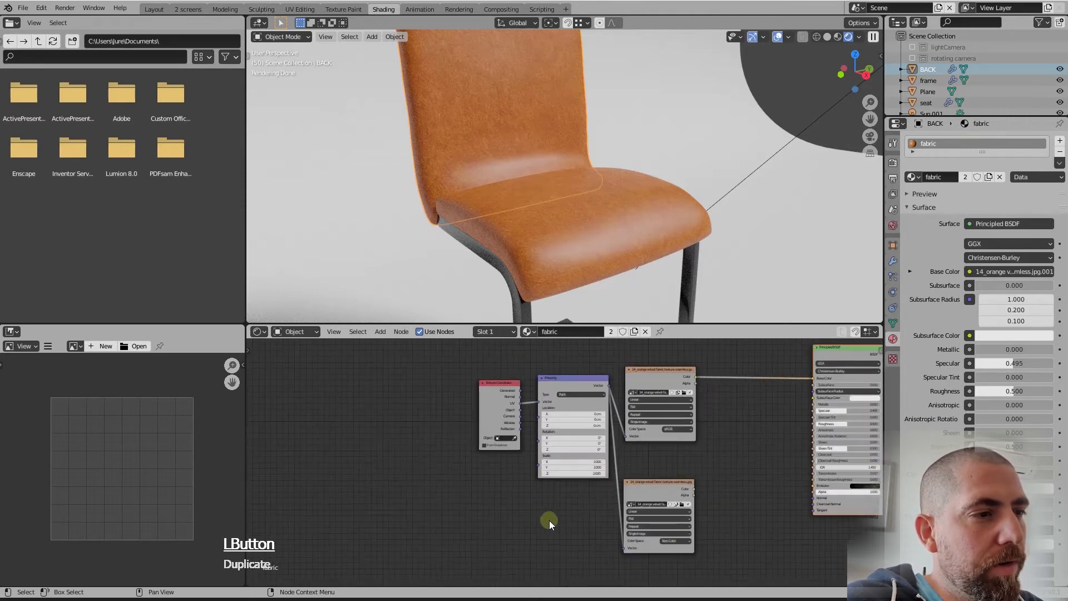
scroll(651, 533, "up", 2)
scroll(404, 500, "down", 2)
scroll(645, 519, "up", 2)
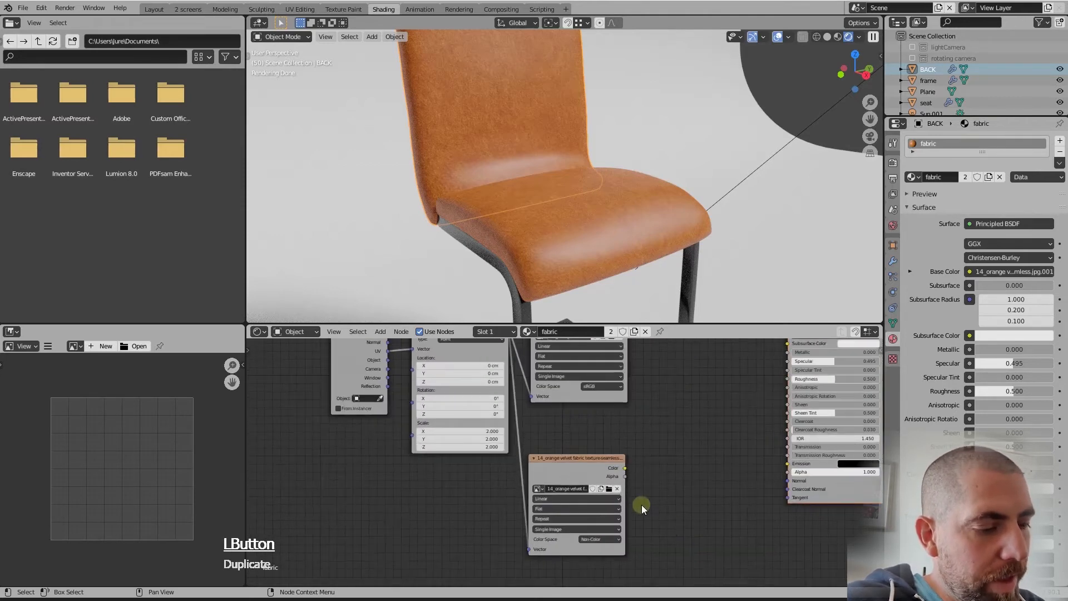
Step: Add a Bump node, linking the Non-Color texture's Color to its Height and its Normal output to the Principled BSDF's Normal
key("shift+a")
mouse_move(643, 506)
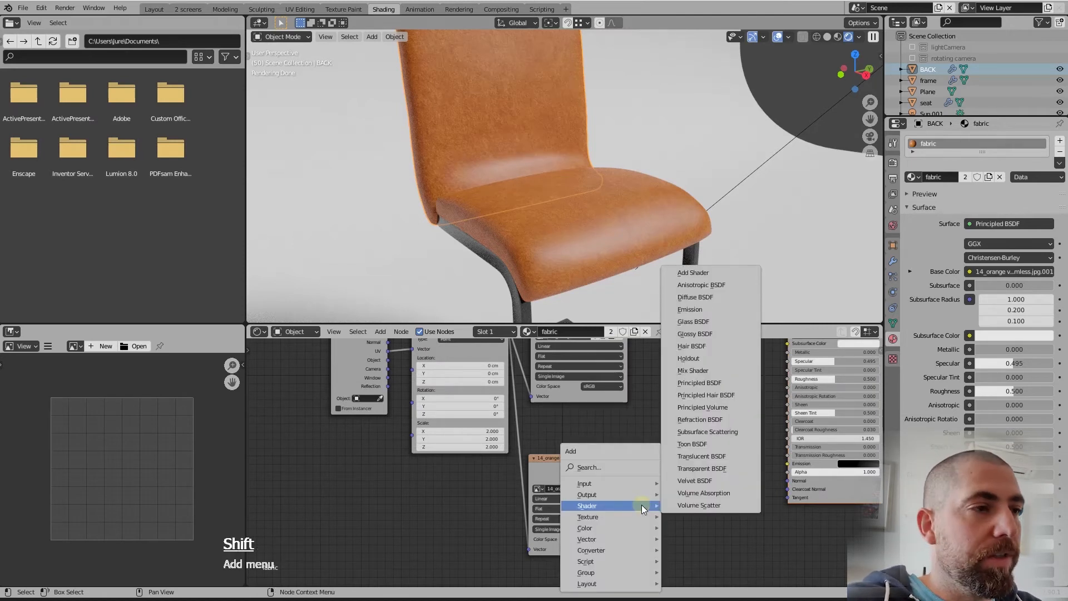
left_click(590, 469)
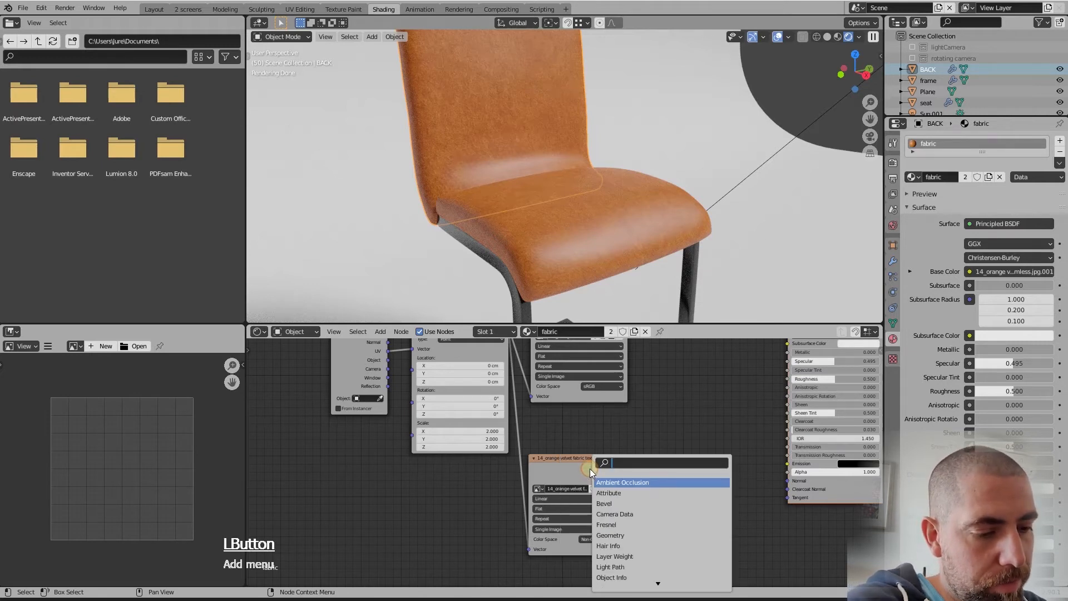
type("bump")
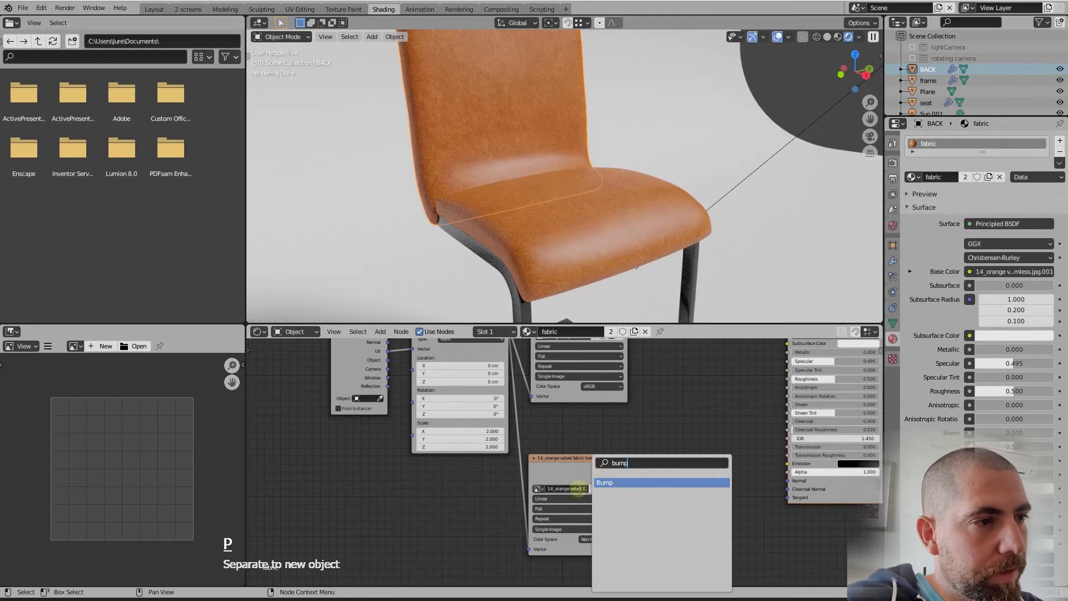
left_click(608, 482)
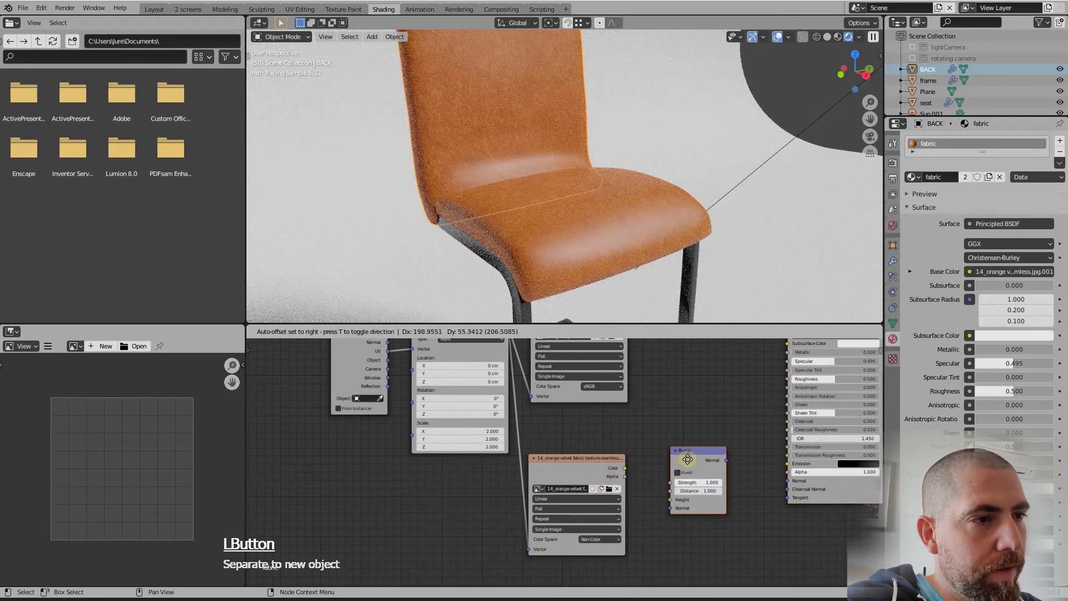
left_click(688, 459)
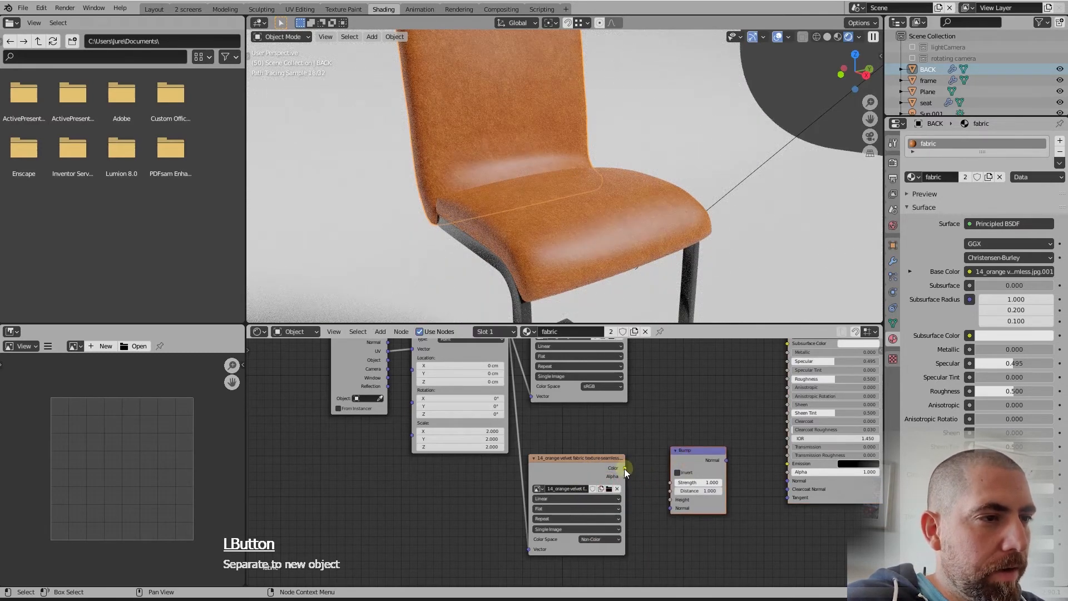
left_click_drag(624, 468, 670, 500)
left_click_drag(703, 450, 783, 478)
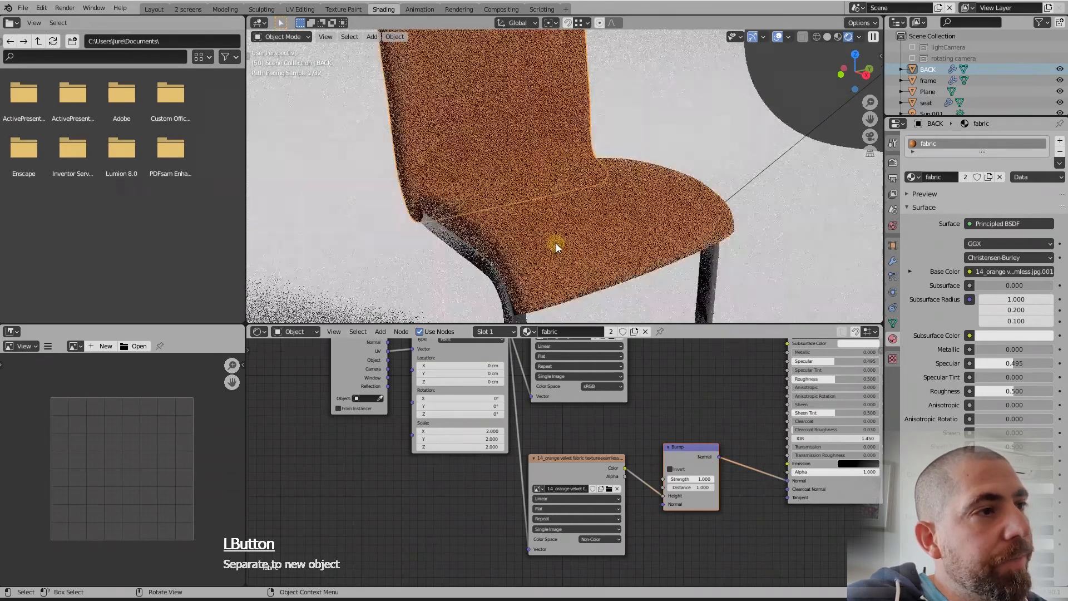
Step: Try Bump Strength values of 0.217 and 0.1 while viewing the rendered seat up close
middle_click_drag(583, 196, 618, 241)
scroll(589, 245, "up", 2)
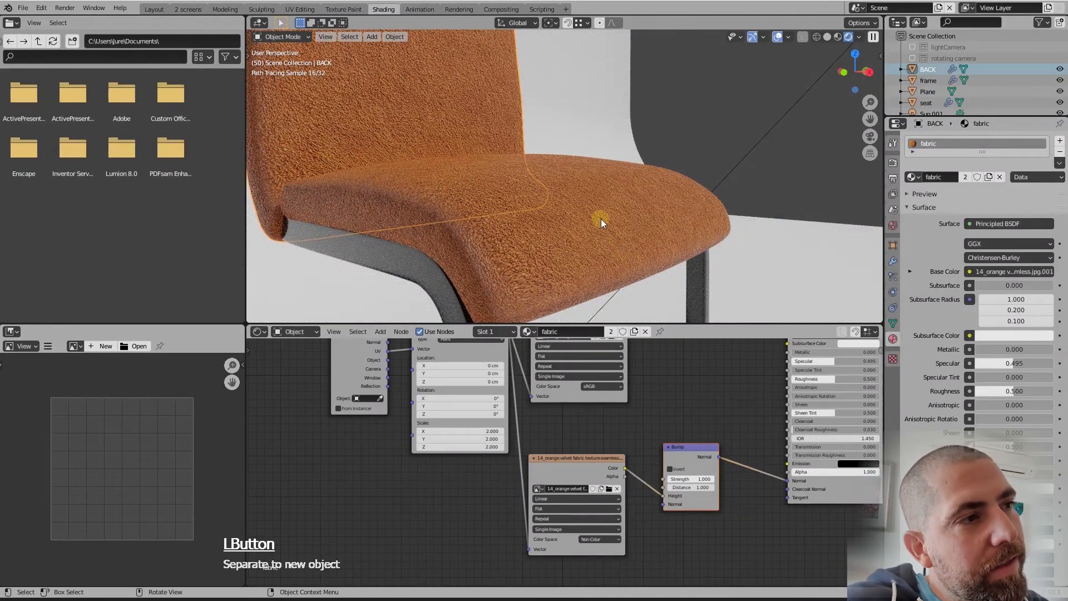
left_click_drag(699, 479, 664, 482)
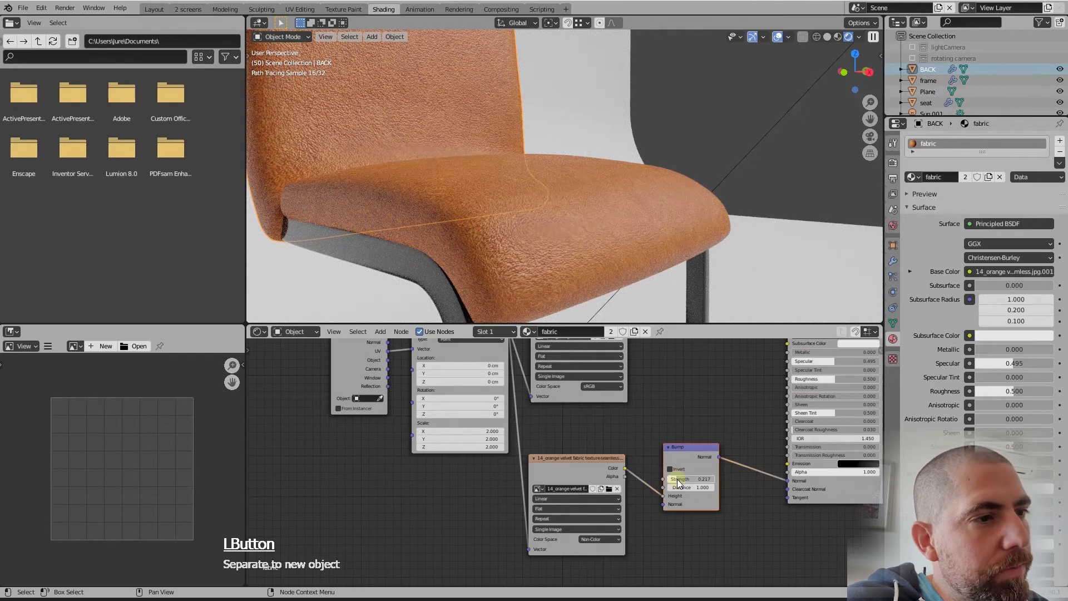
left_click(695, 480)
type("0.")
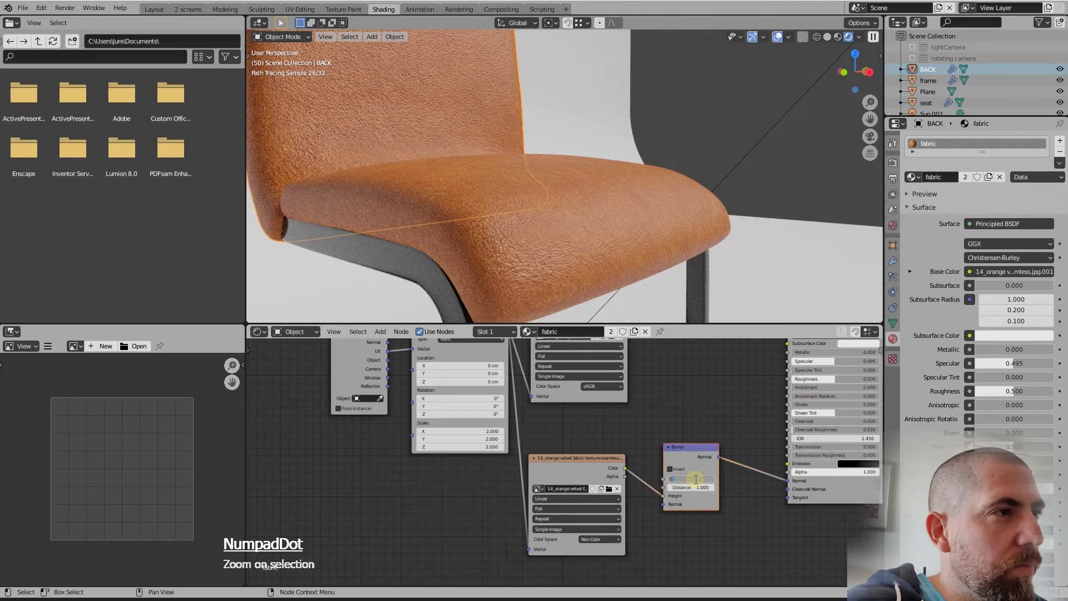
type("1")
key("Return")
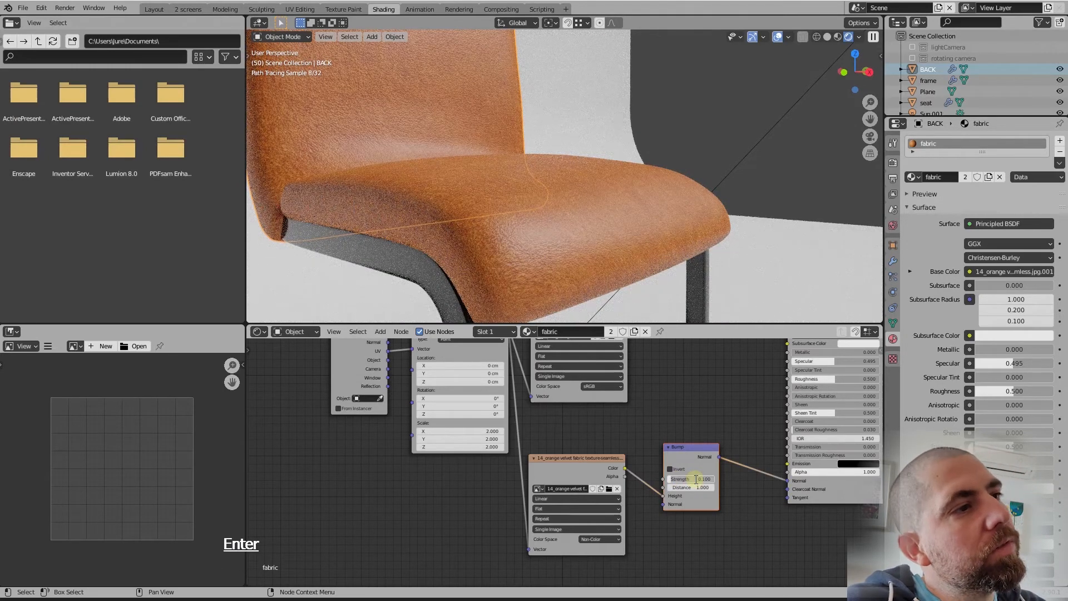
Step: Set the Bump node's Strength to 0.25
left_click(702, 482)
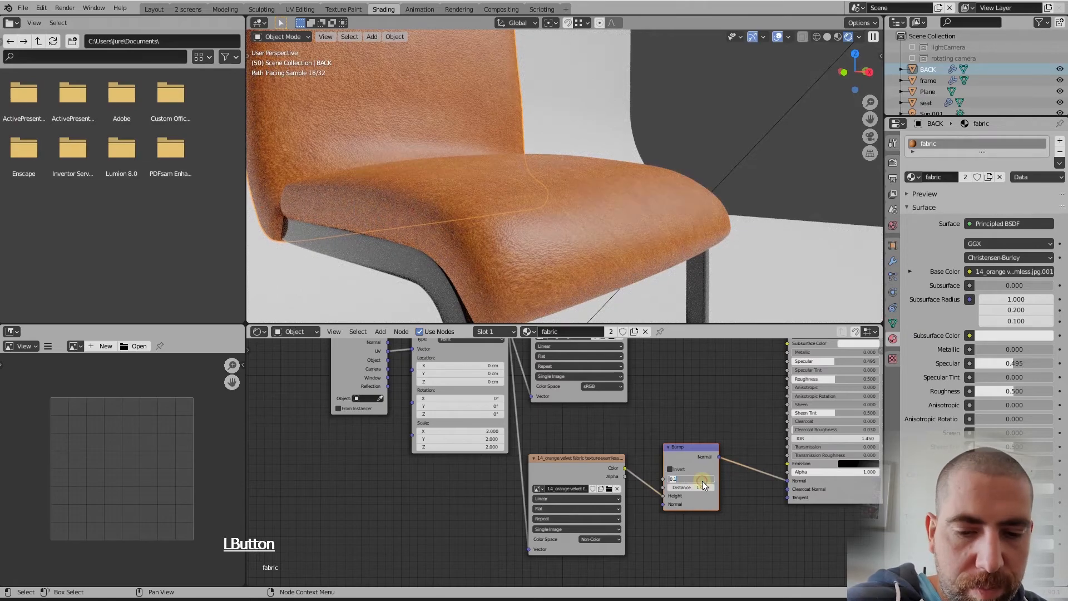
type("0.25")
key("Return")
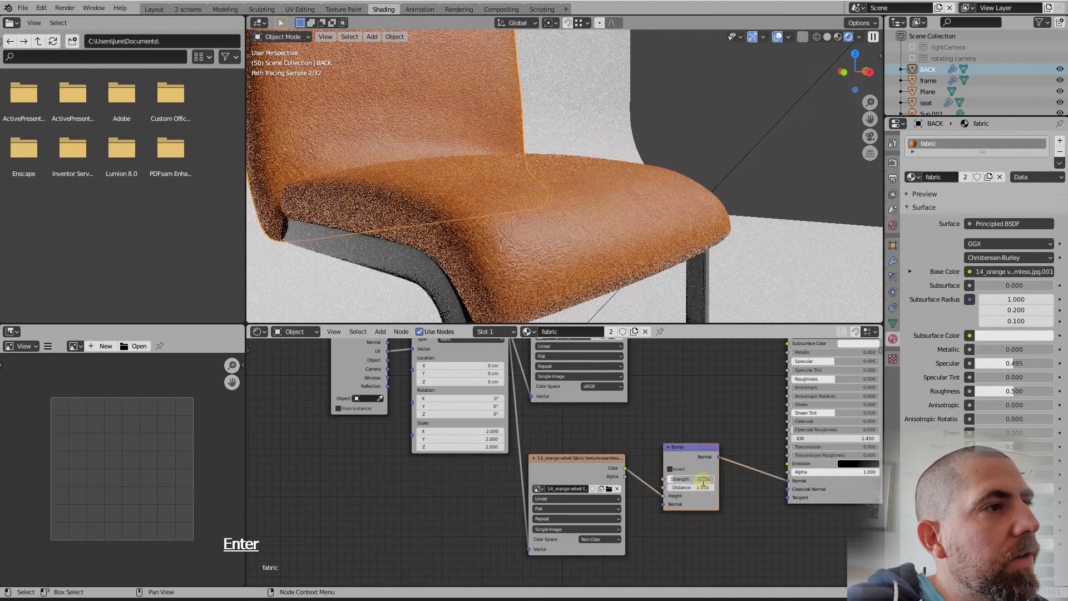
Step: Examine the rendered chair's fabric bump, frame and shadow up close and from a distance
scroll(635, 279, "down", 5)
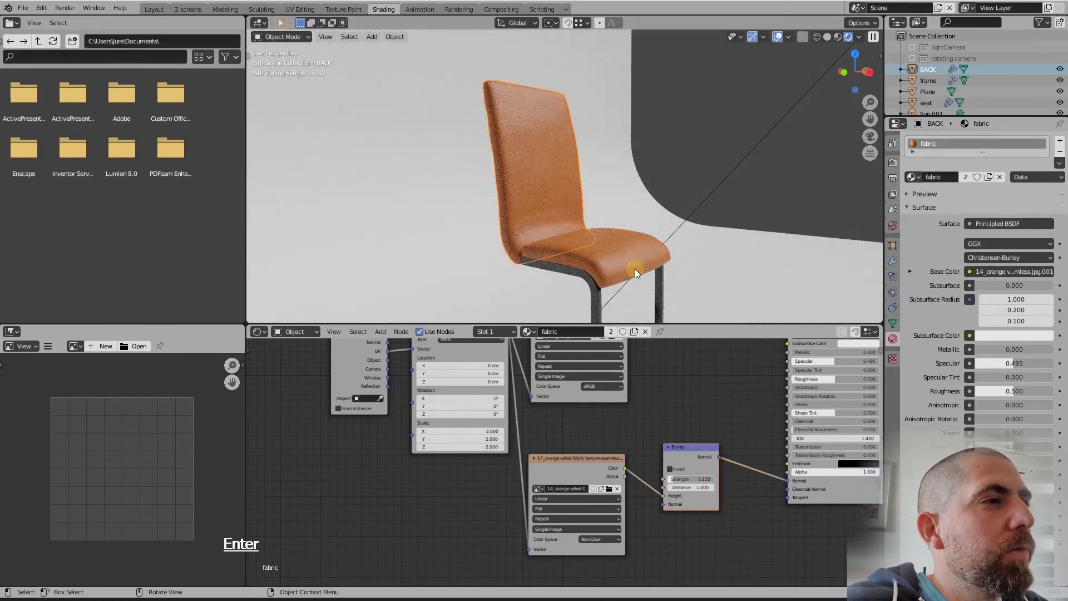
middle_click_drag(636, 269, 610, 268)
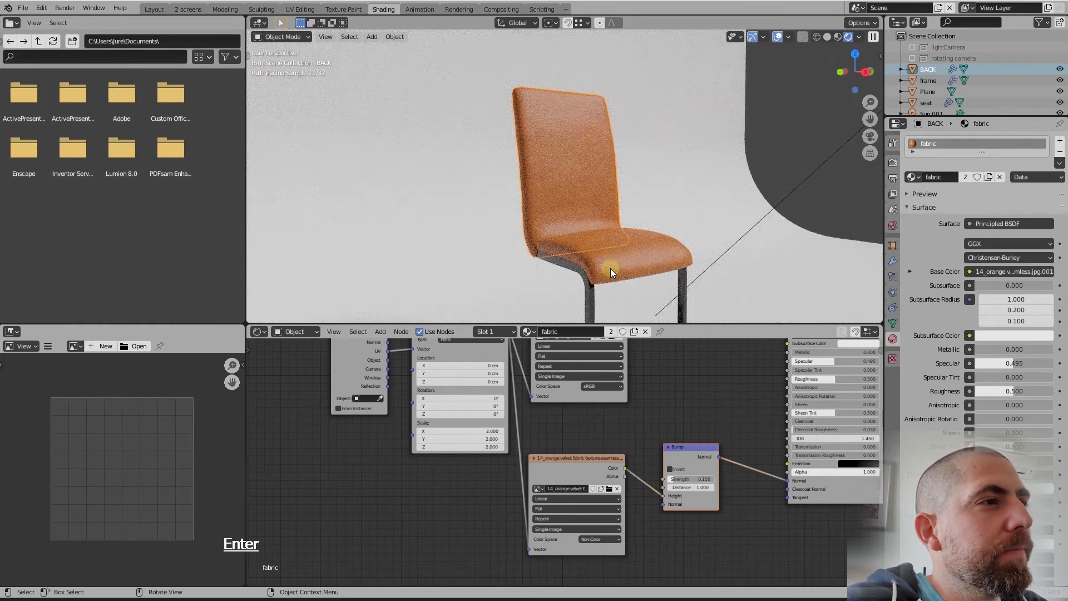
scroll(610, 268, "up", 1)
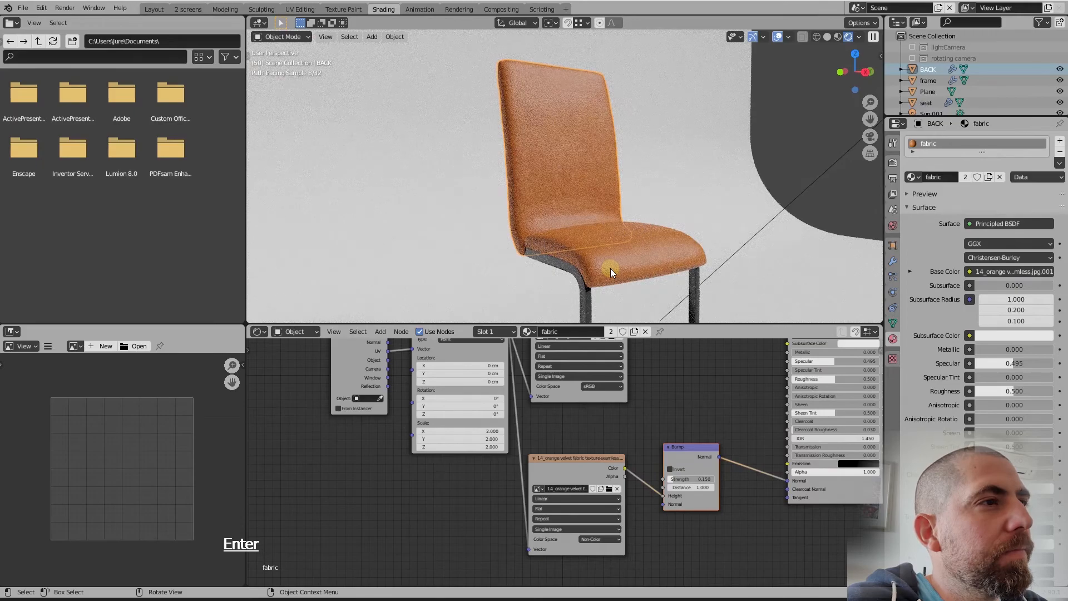
scroll(625, 257, "down", 5)
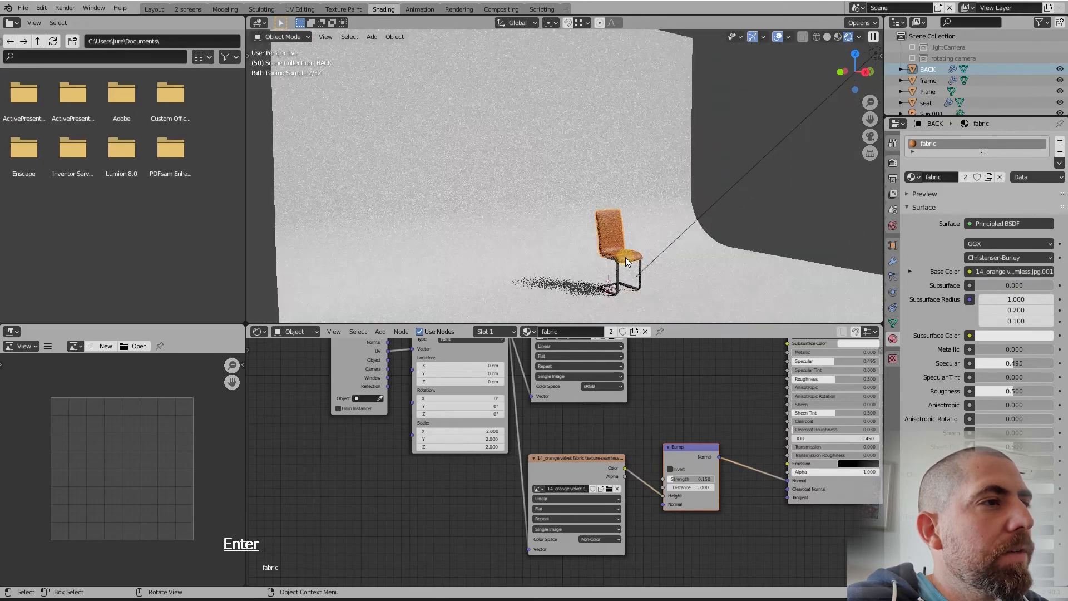
scroll(640, 284, "up", 1)
scroll(640, 284, "up", 2)
mouse_move(599, 208)
middle_mouse_down()
mouse_move(602, 237)
mouse_move(580, 259)
mouse_move(574, 251)
middle_mouse_up()
scroll(561, 183, "up", 3)
scroll(561, 183, "down", 3)
scroll(569, 261, "up", 2)
scroll(569, 261, "up", 3)
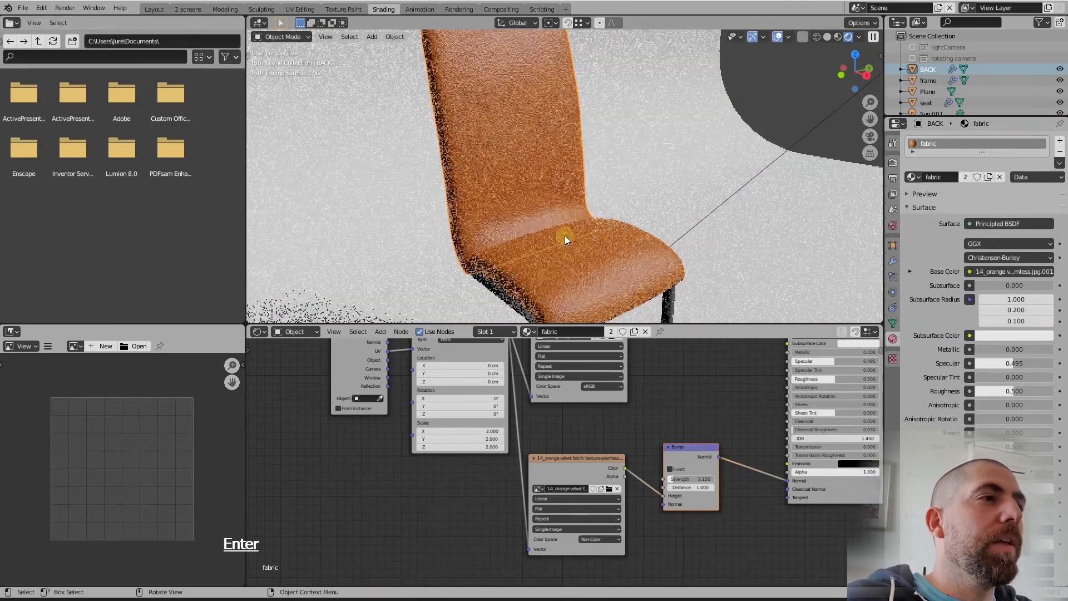
scroll(561, 199, "down", 5)
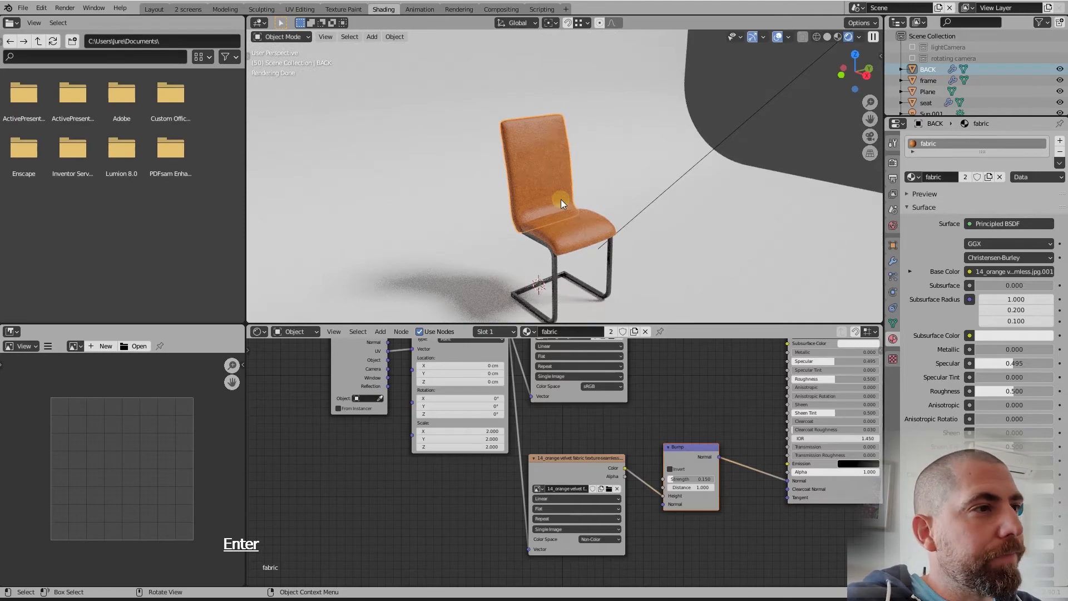
middle_click_drag(590, 237, 579, 222)
scroll(587, 238, "down", 3)
scroll(588, 246, "up", 2)
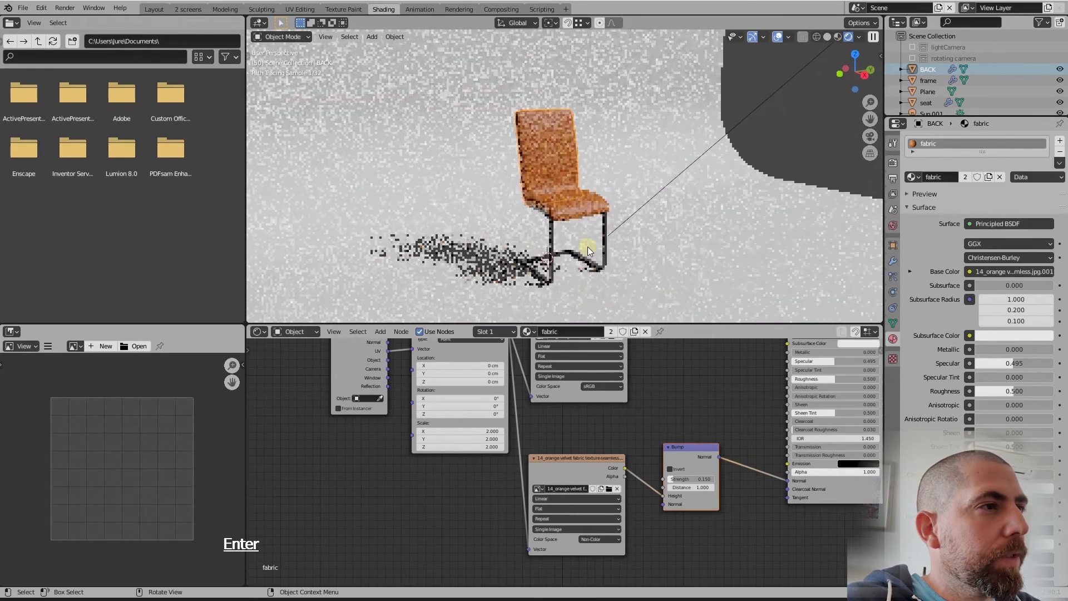
scroll(588, 246, "up", 1)
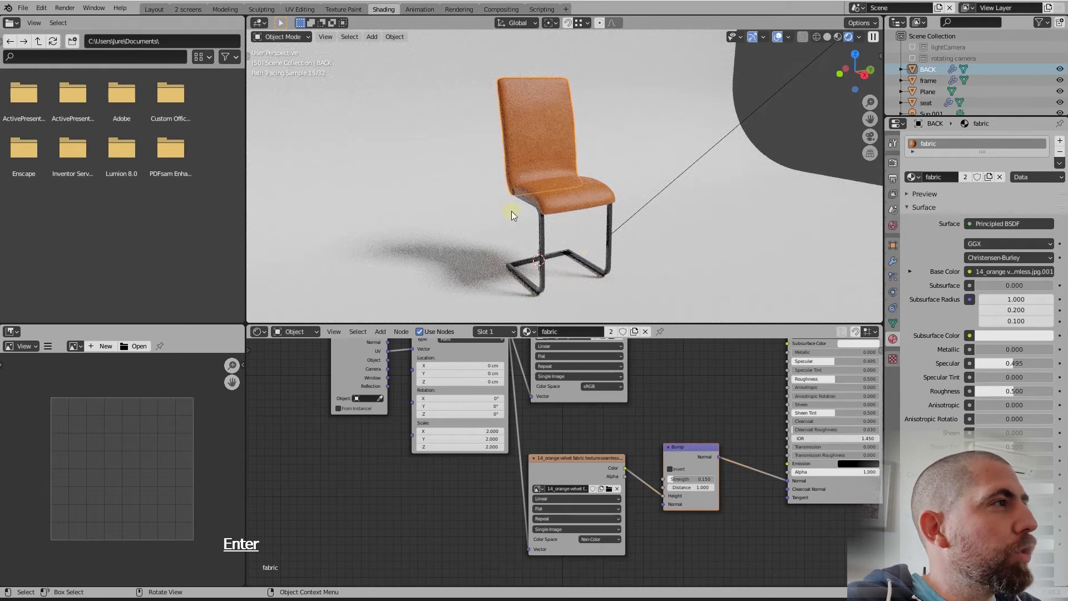
Step: Switch to the Layout workspace and add a camera to the scene
left_click(154, 9)
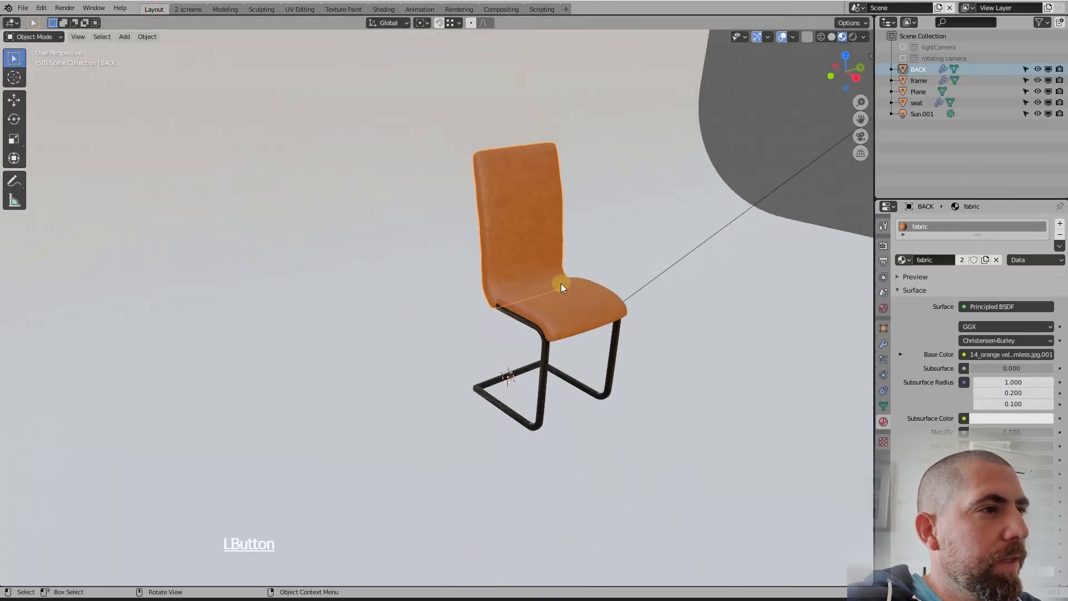
scroll(561, 282, "down", 5)
middle_click_drag(583, 312, 564, 286)
key("shift+a")
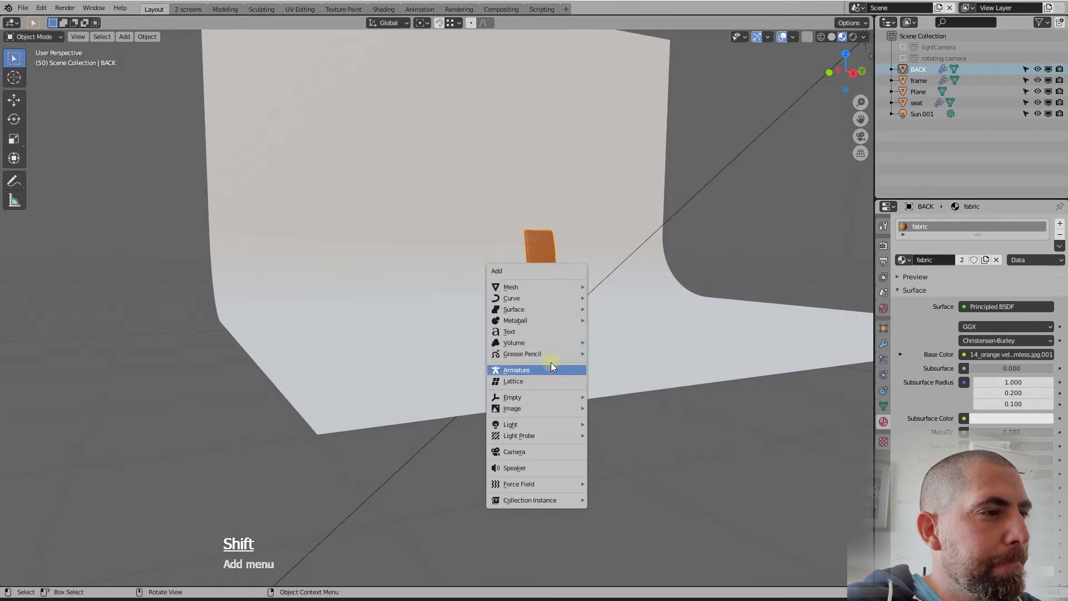
left_click(541, 451)
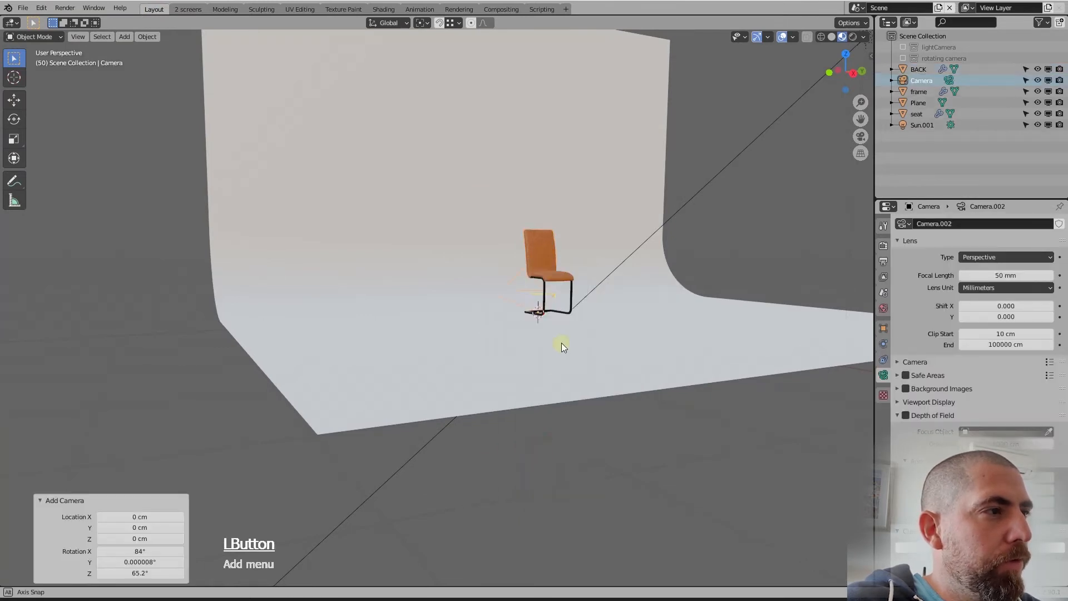
Step: Frame the whole chair from a slightly raised three-quarter front angle and align the new camera to that view
mouse_move(562, 343)
middle_mouse_down()
mouse_move(680, 334)
mouse_move(675, 310)
mouse_move(668, 334)
mouse_move(579, 349)
mouse_move(556, 364)
mouse_move(565, 362)
middle_mouse_up()
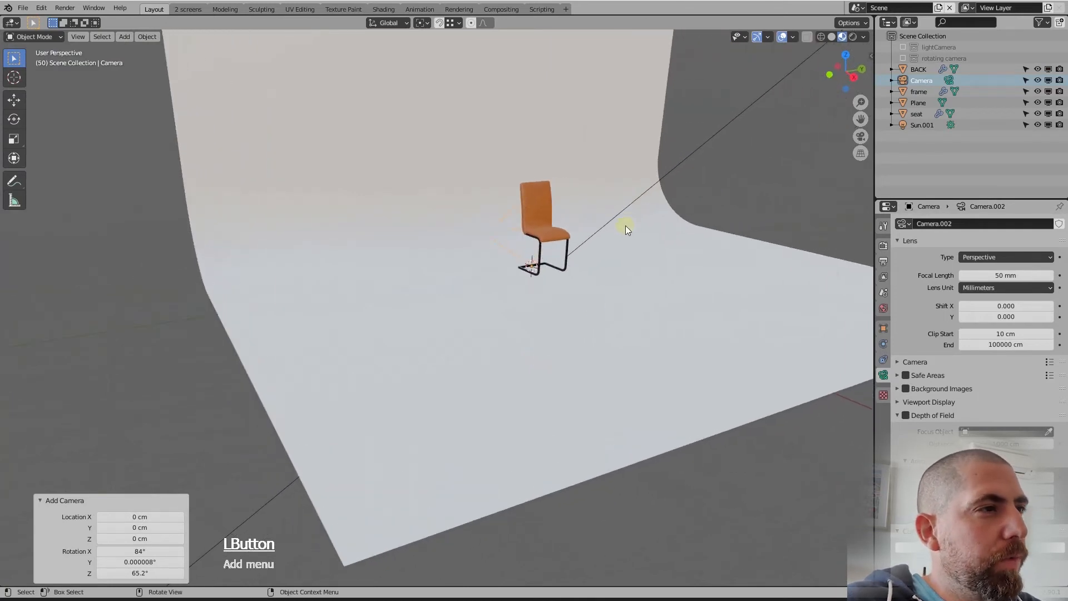
scroll(606, 212, "up", 3)
scroll(606, 209, "up", 2)
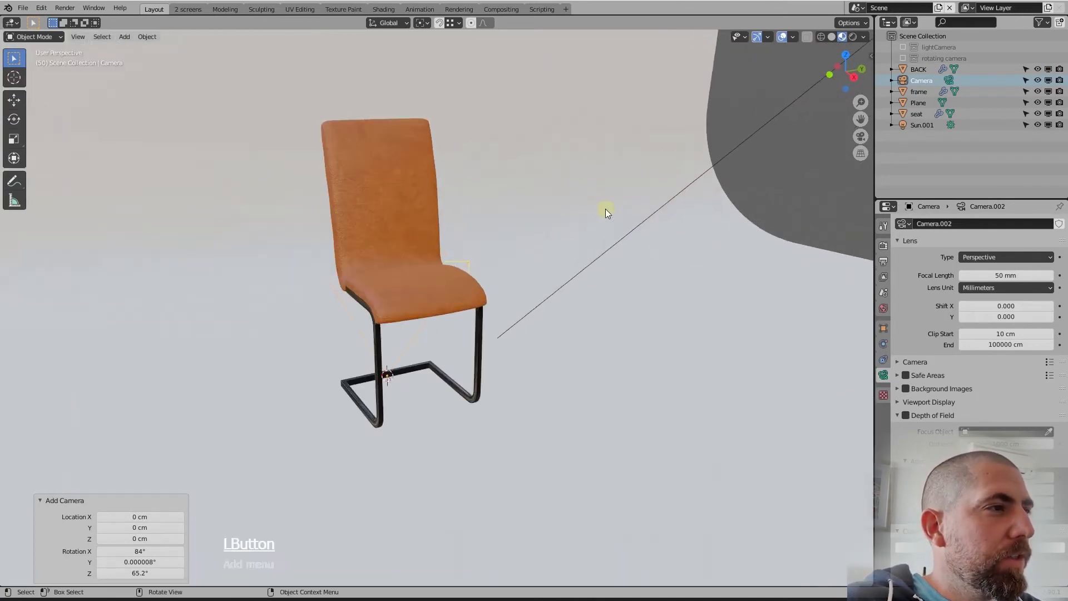
scroll(679, 336, "down", 3)
scroll(533, 241, "up", 4)
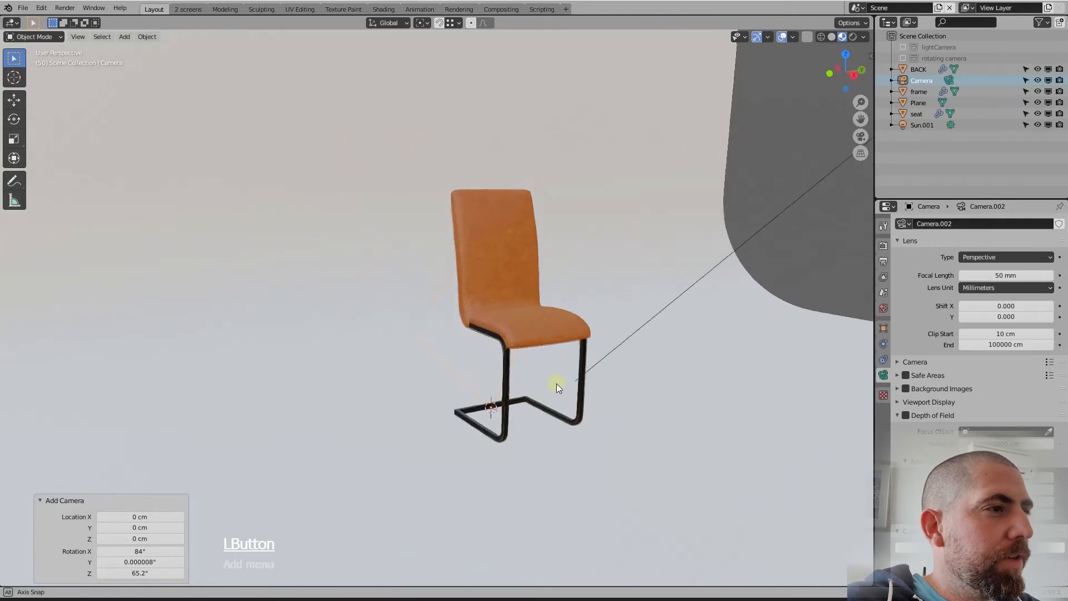
middle_click_drag(556, 378, 622, 322)
scroll(622, 322, "up", 2)
scroll(622, 322, "down", 2)
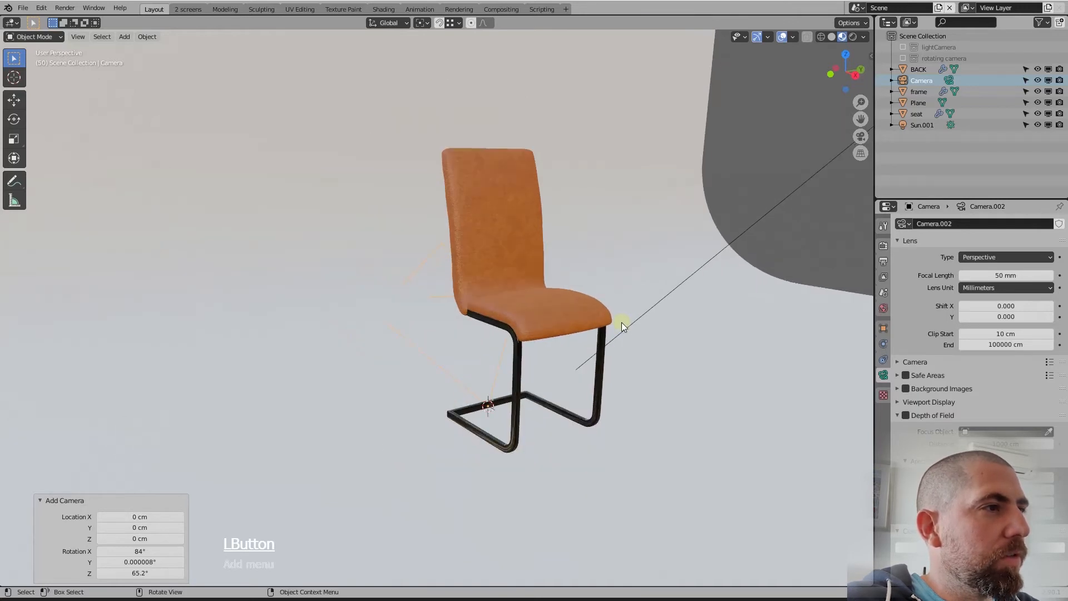
scroll(622, 322, "up", 3)
scroll(600, 244, "down", 3)
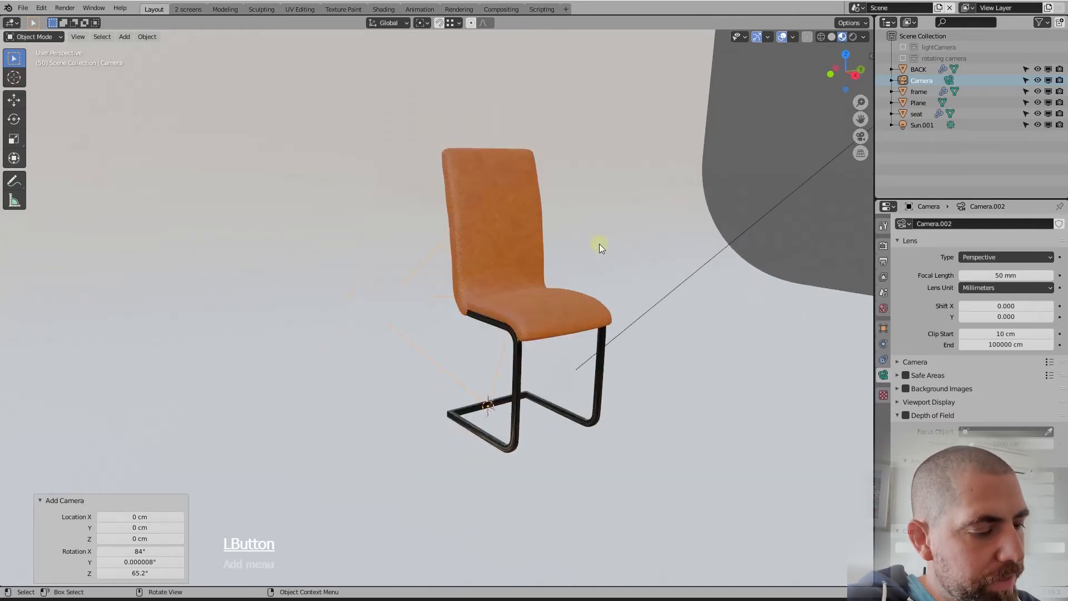
key("ctrl+alt")
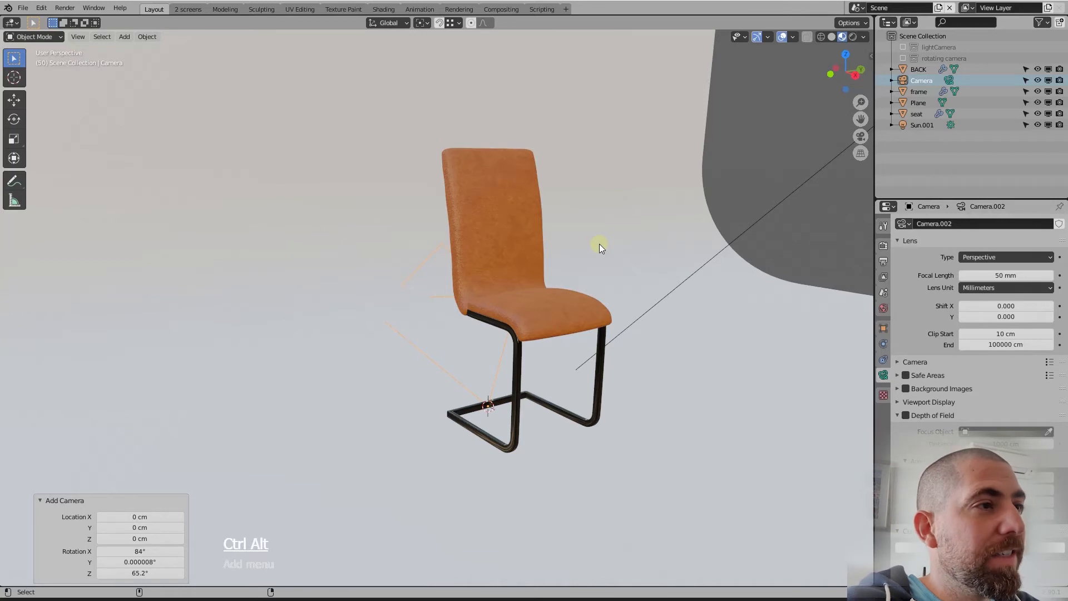
key("ctrl+alt+KP_0")
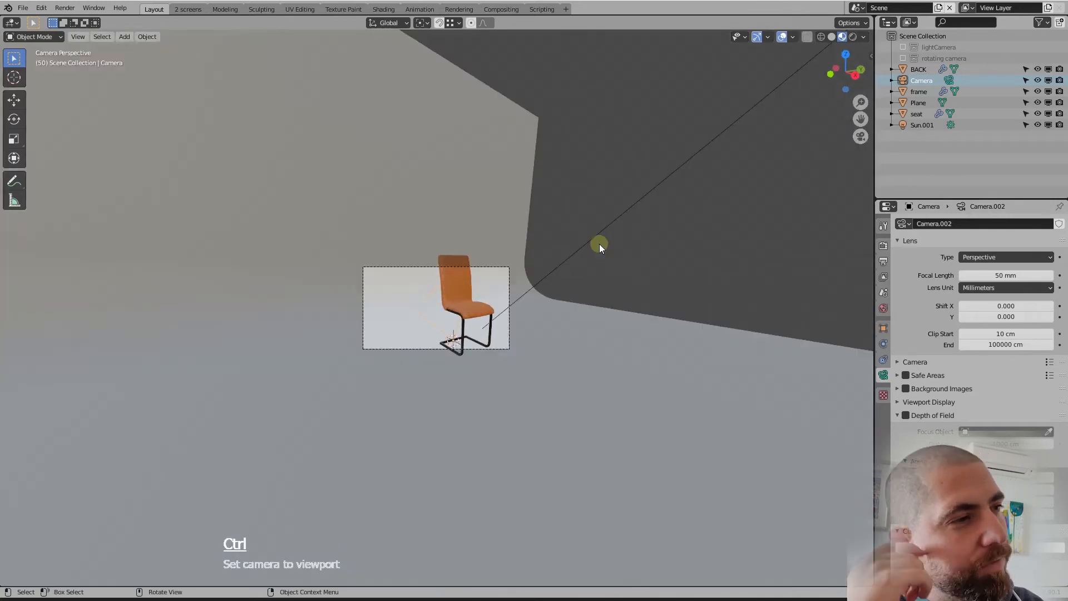
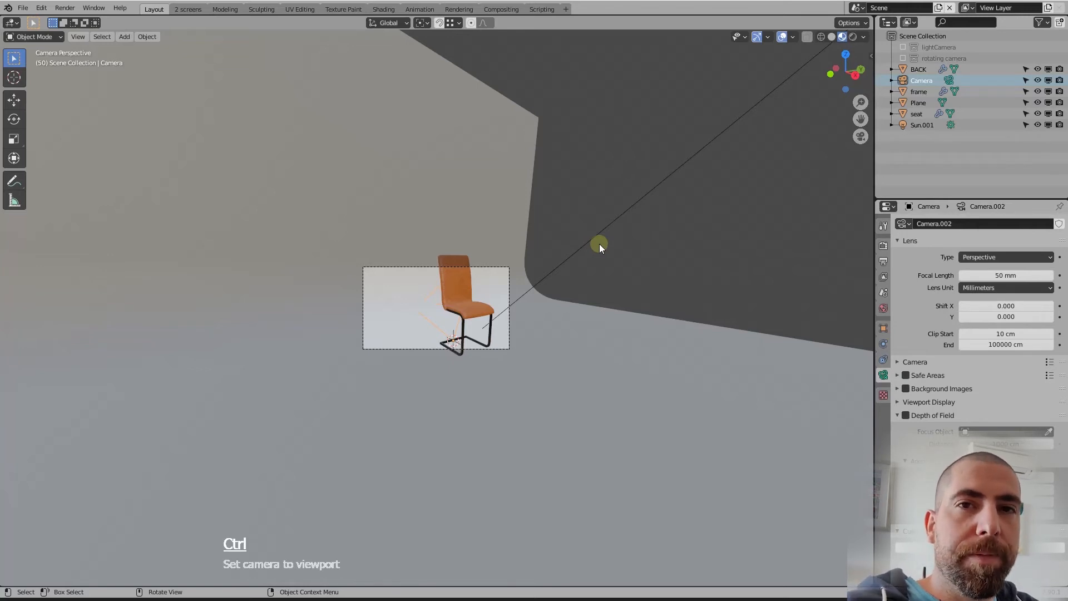
Step: Compare the free perspective view with the camera view to check how the chair is framed
middle_click_drag(369, 198, 536, 320)
scroll(519, 295, "up", 2)
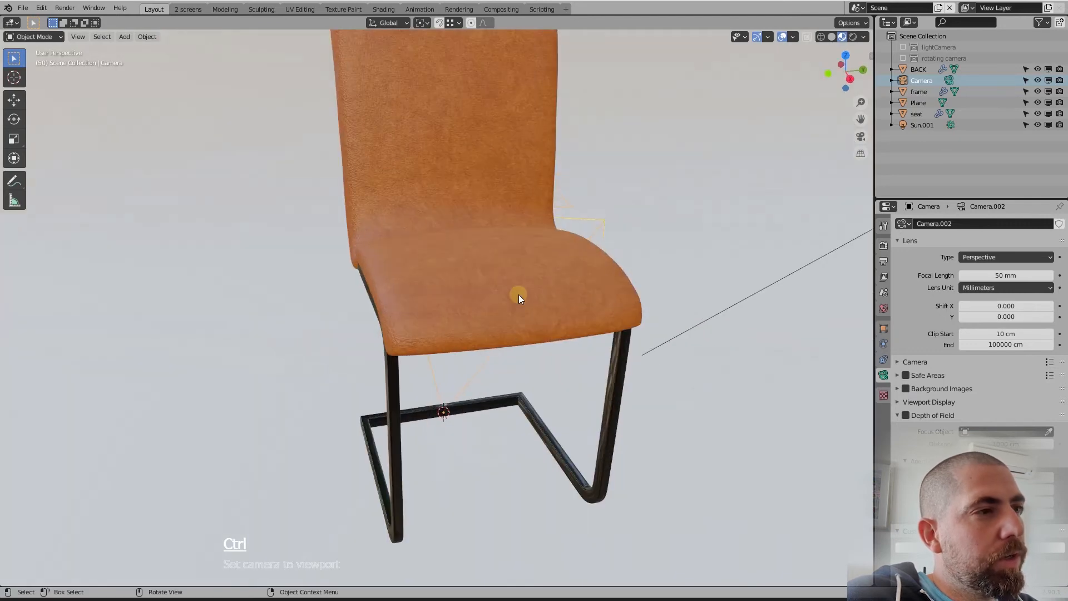
key("KP_0")
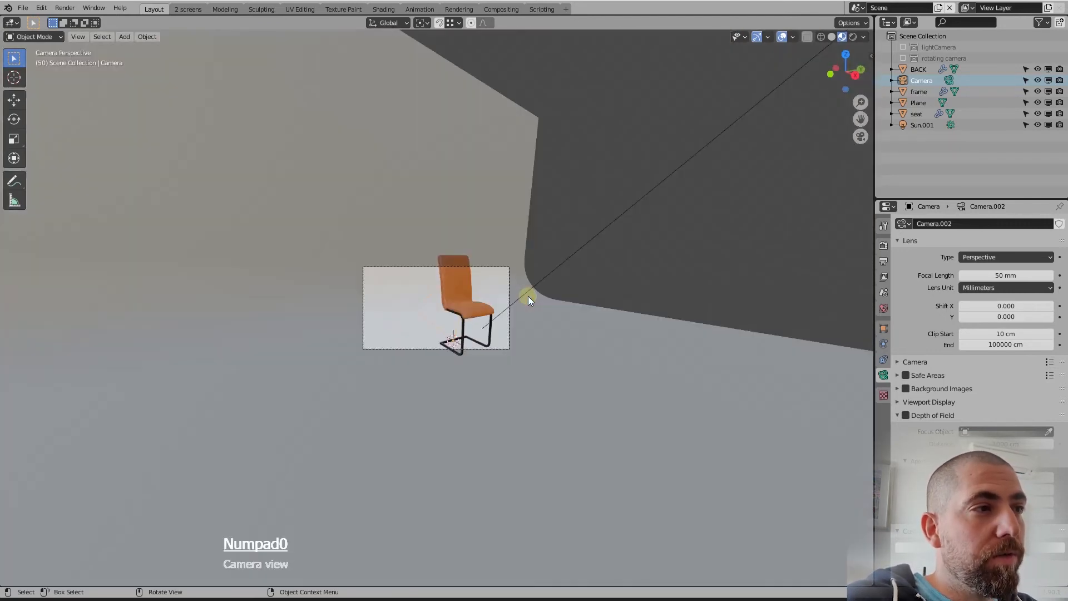
scroll(409, 301, "up", 5)
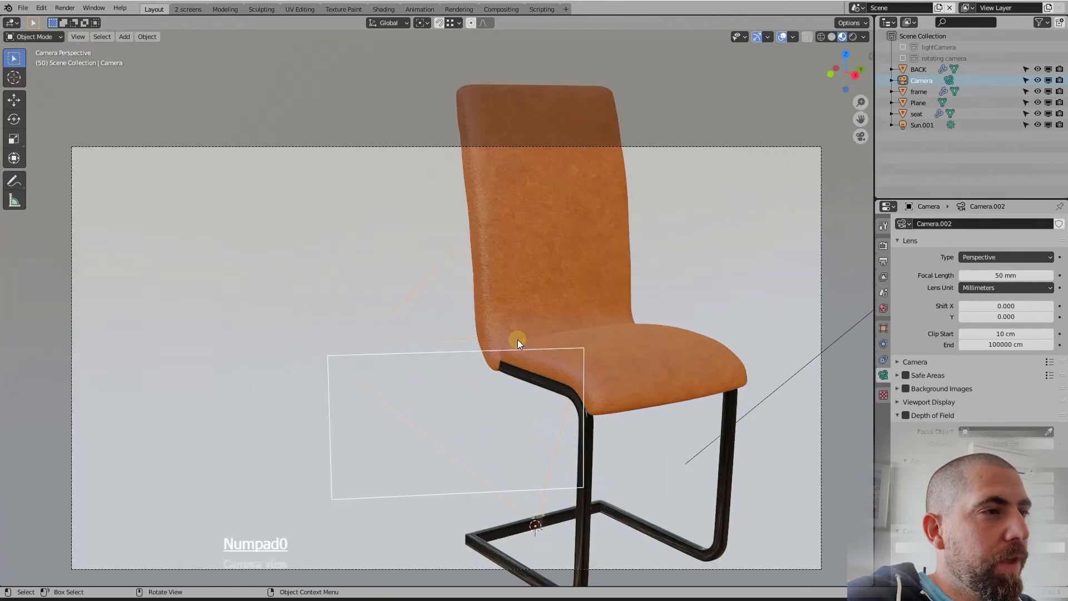
scroll(518, 340, "down", 2)
middle_click_drag(509, 299, 578, 404)
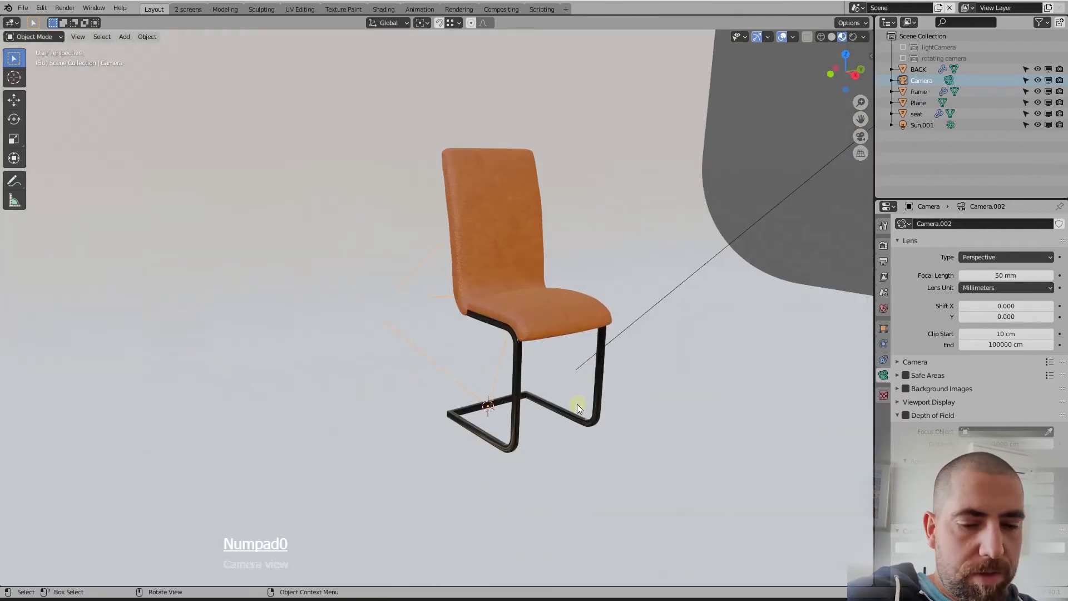
key("KP_0")
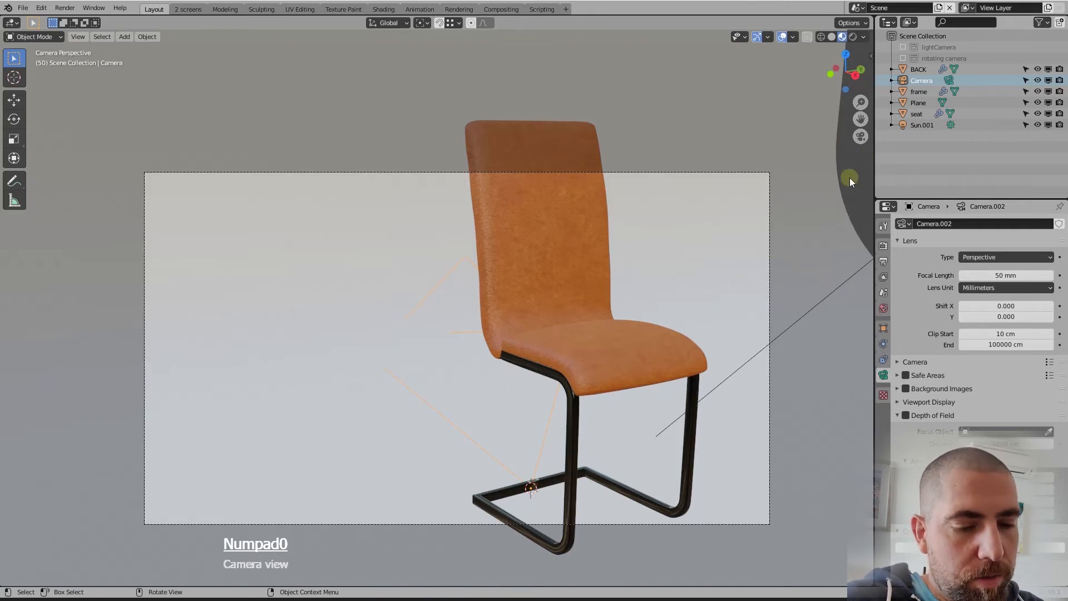
Step: Lock the camera to the view and reframe it so the entire chair fits inside the camera frame
key("n")
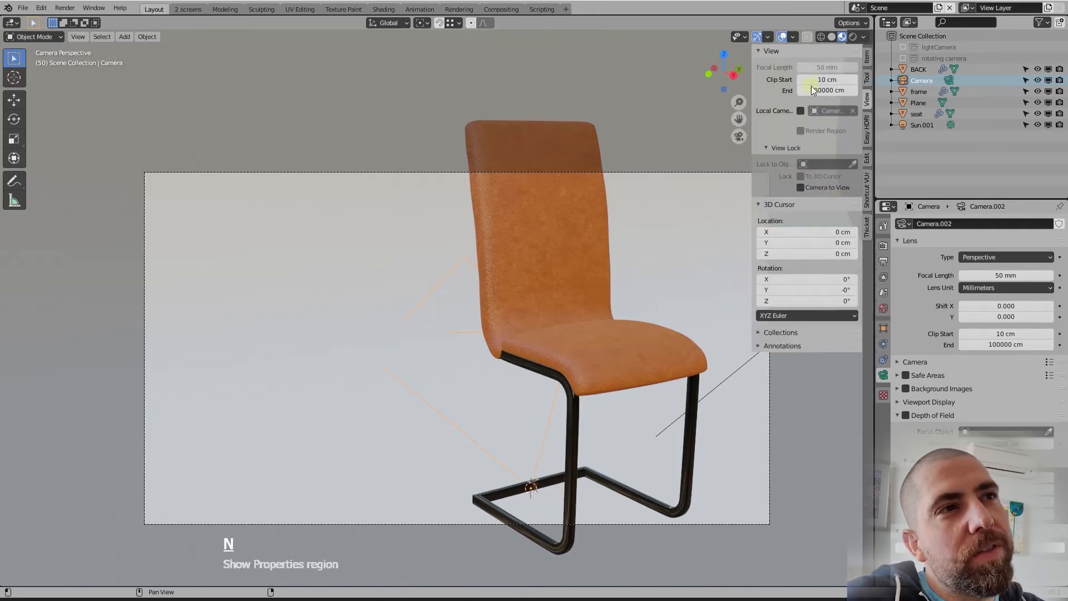
left_click(868, 101)
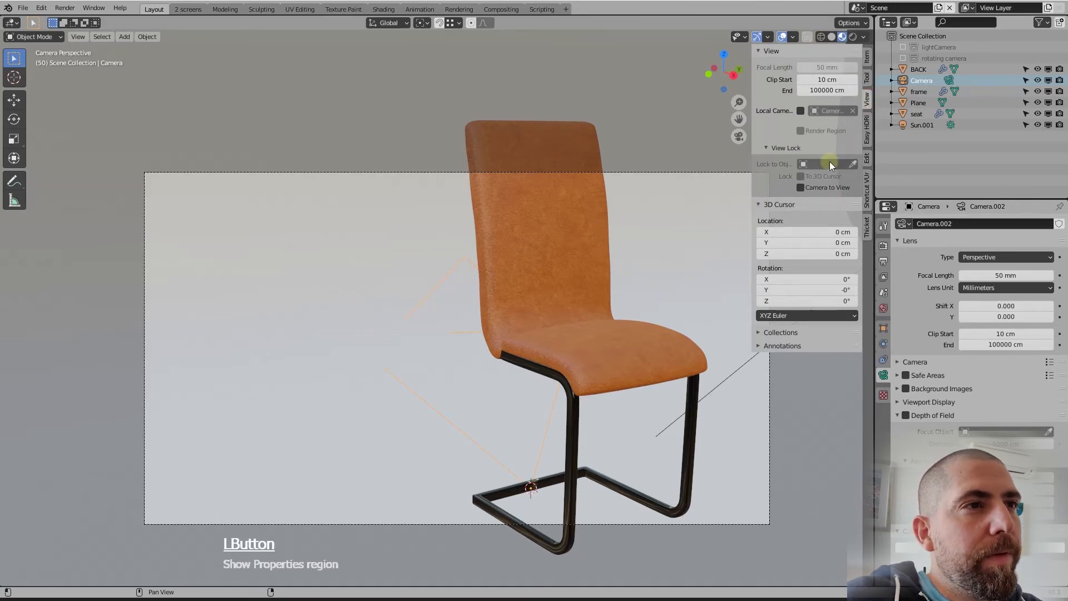
left_click(801, 187)
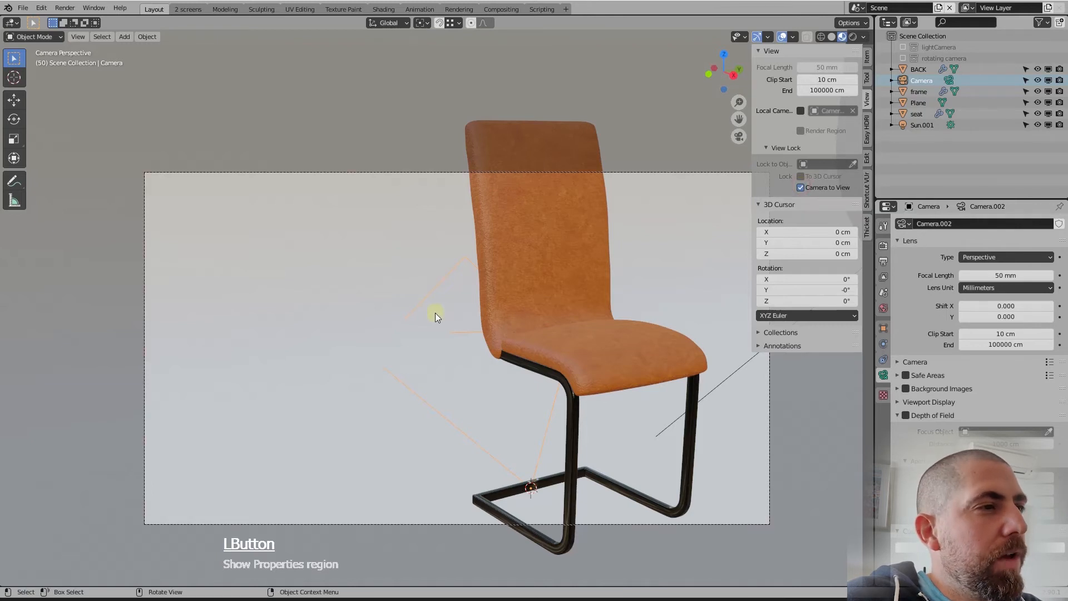
scroll(435, 313, "down", 2)
middle_click_drag(544, 320, 484, 326, "shift")
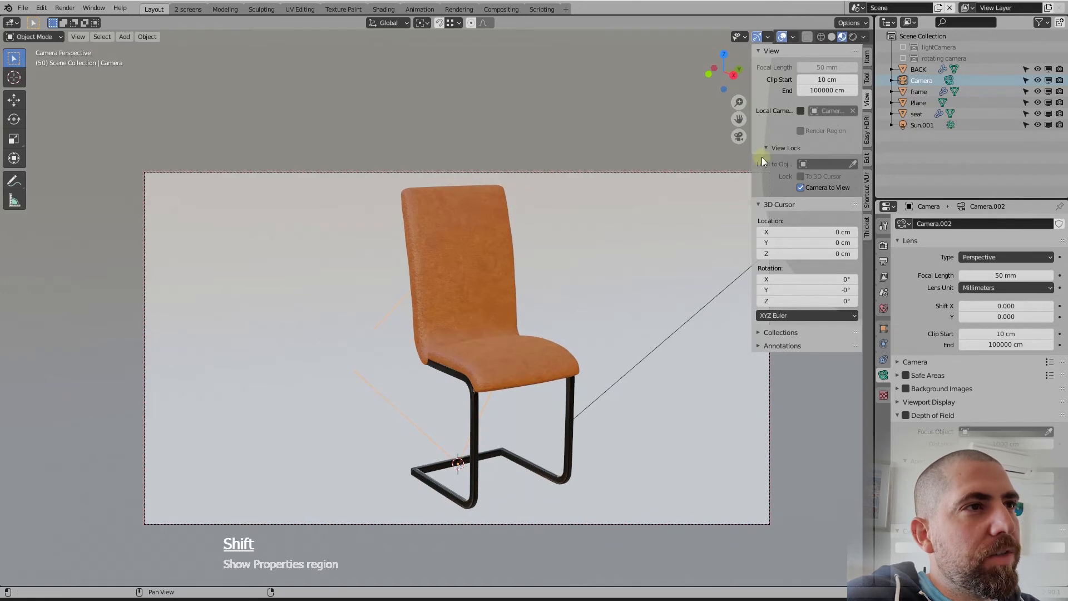
Step: Switch the viewport to rendered shading and adjust the locked camera to a slightly lower angle on the chair
left_click(677, 136)
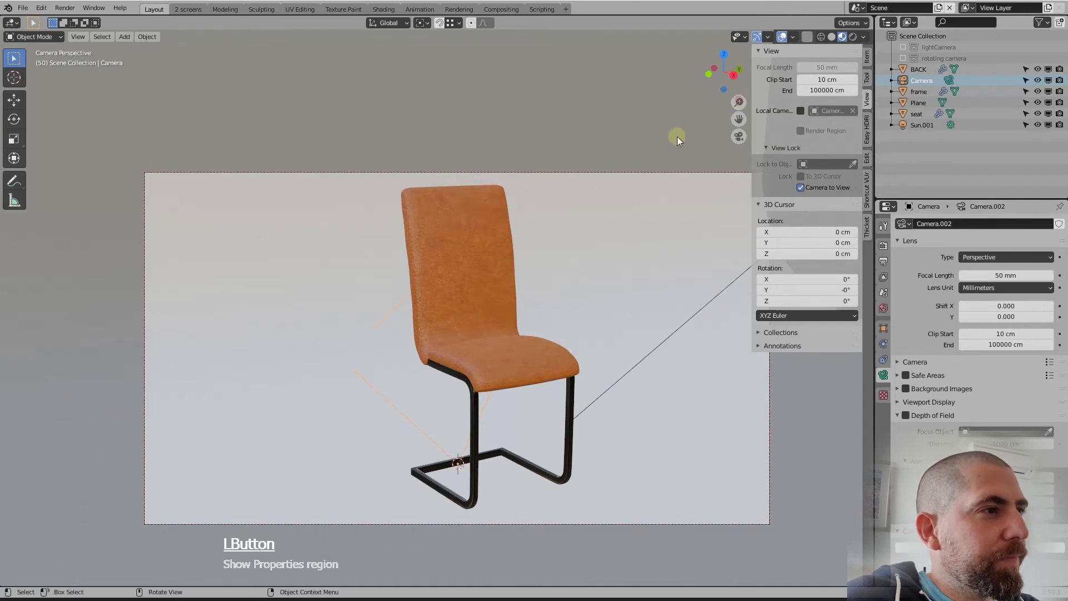
left_click(490, 259)
left_click_drag(739, 118, 815, 57)
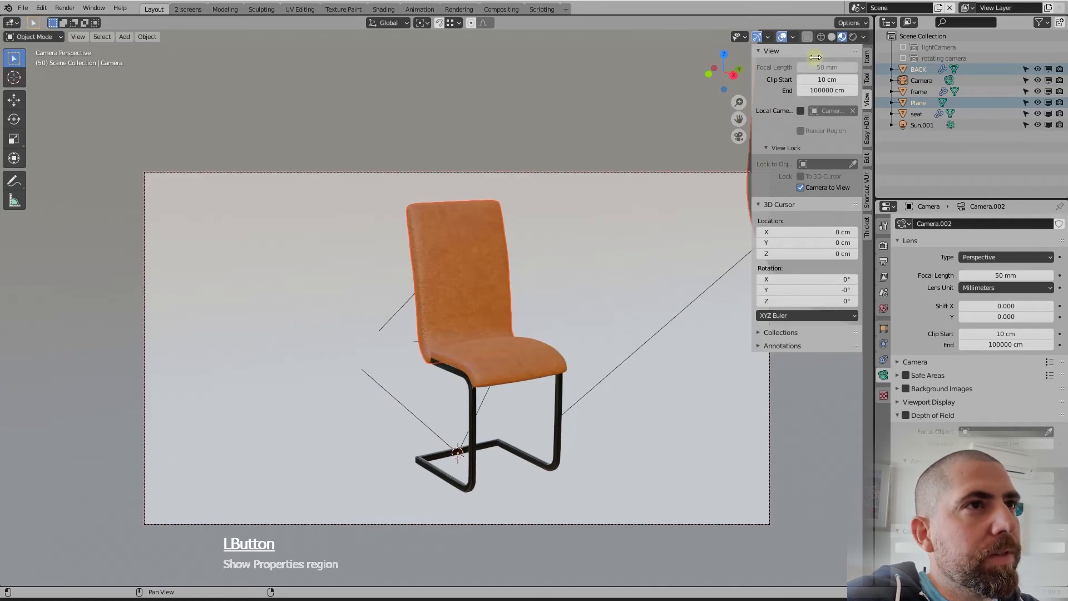
left_click(853, 37)
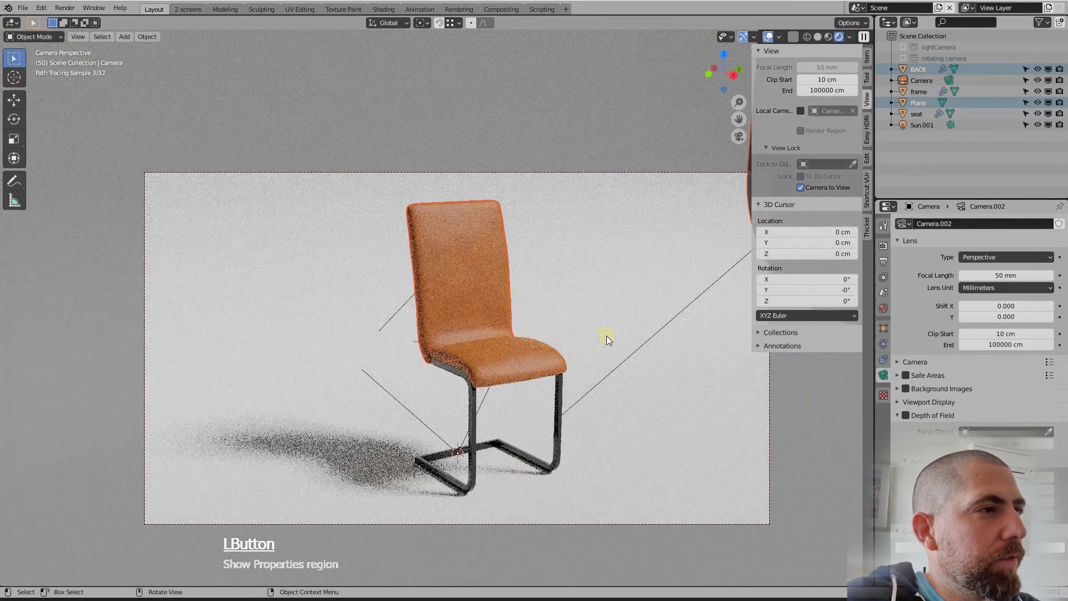
middle_click_drag(539, 365, 534, 356)
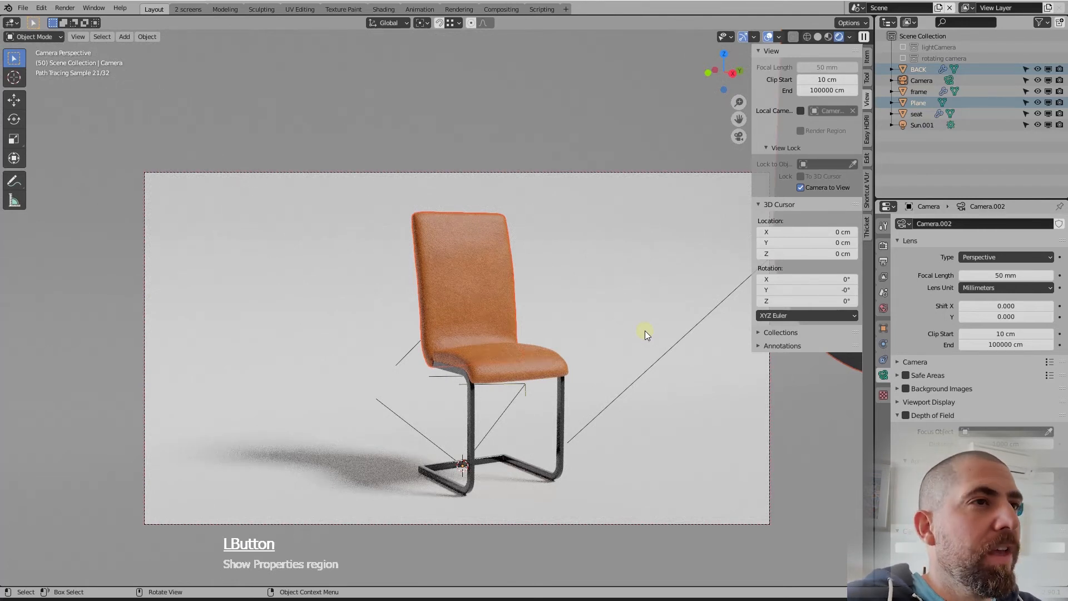
Step: Unlock the camera from the view and inspect the rendered chair from outside the camera view
left_click(801, 188)
scroll(559, 308, "down", 1)
scroll(559, 307, "down", 2)
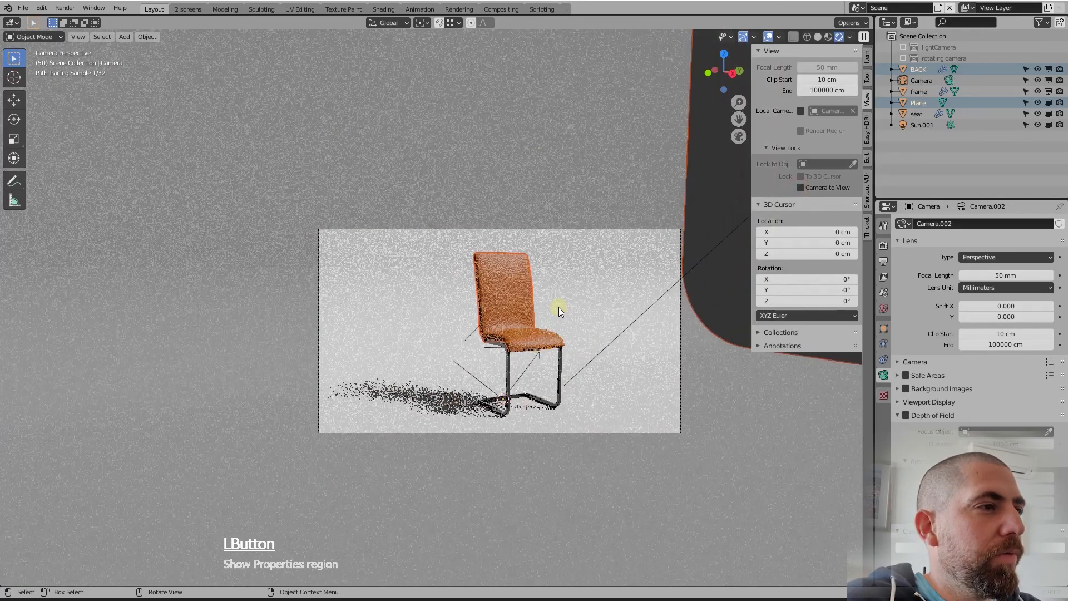
scroll(558, 308, "up", 4)
scroll(559, 307, "down", 3)
mouse_move(559, 307)
middle_mouse_down()
mouse_move(529, 309)
mouse_move(543, 309)
mouse_move(522, 321)
middle_mouse_up()
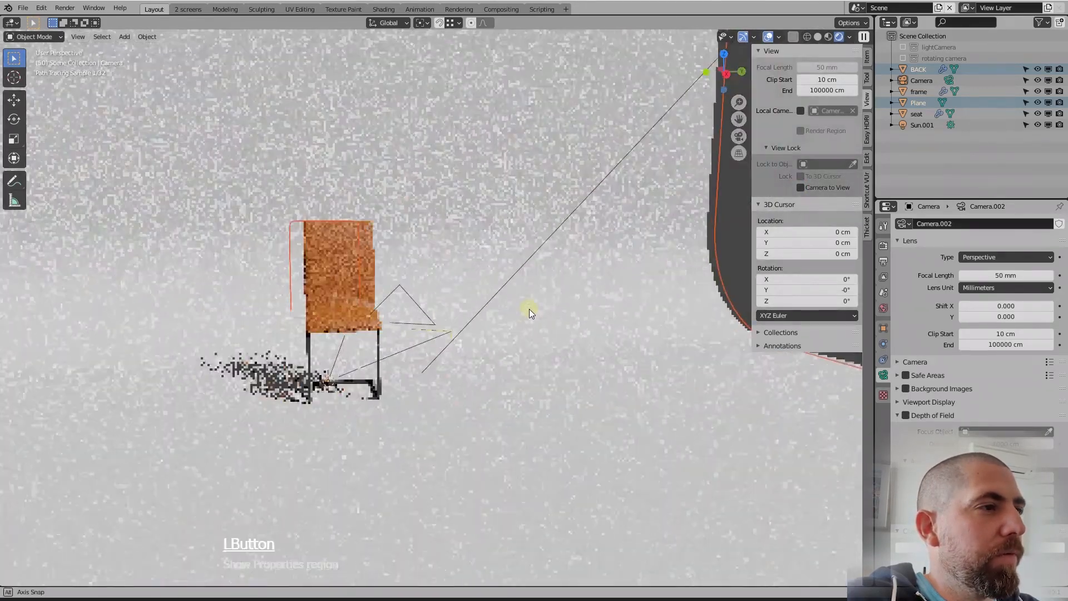
scroll(543, 309, "down", 5)
scroll(480, 323, "up", 6)
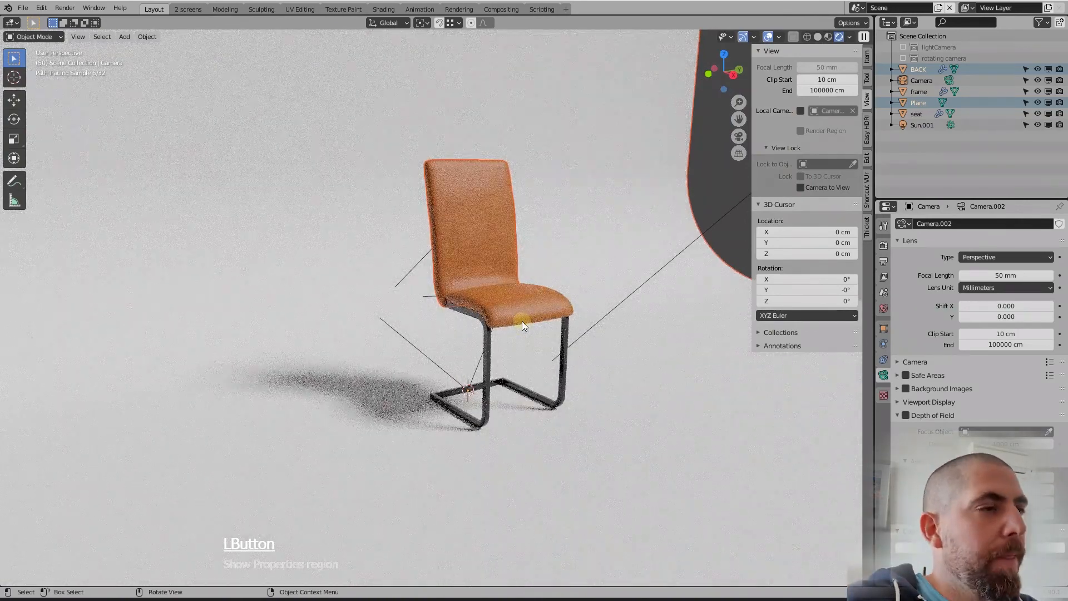
Step: Zoom in on the rendered chair and review the scene's render engine options, sampling and performance settings
scroll(542, 292, "down", 2)
scroll(534, 292, "up", 2)
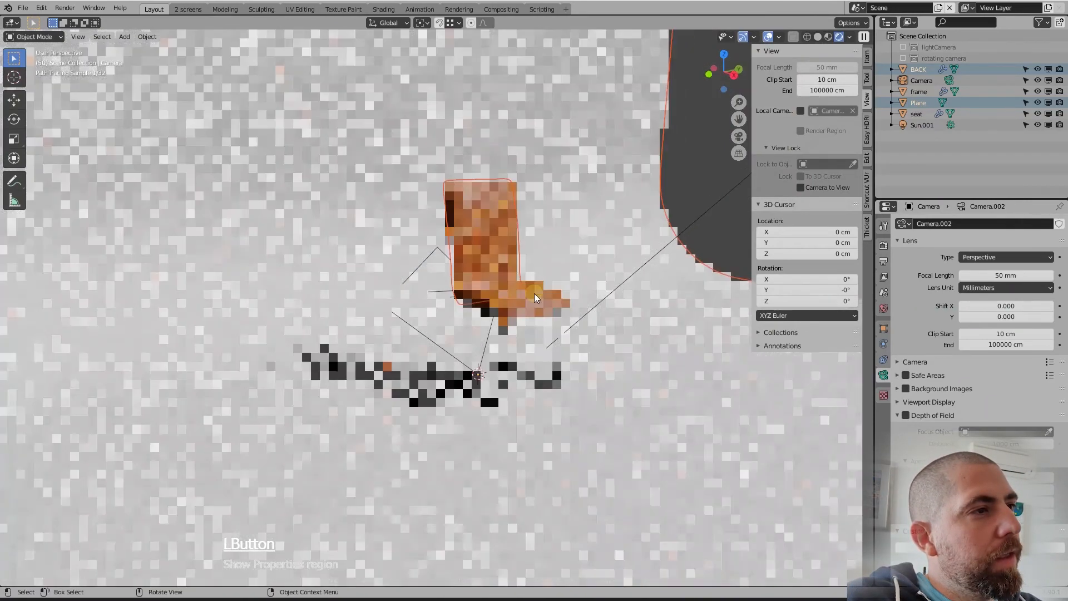
scroll(513, 236, "up", 1)
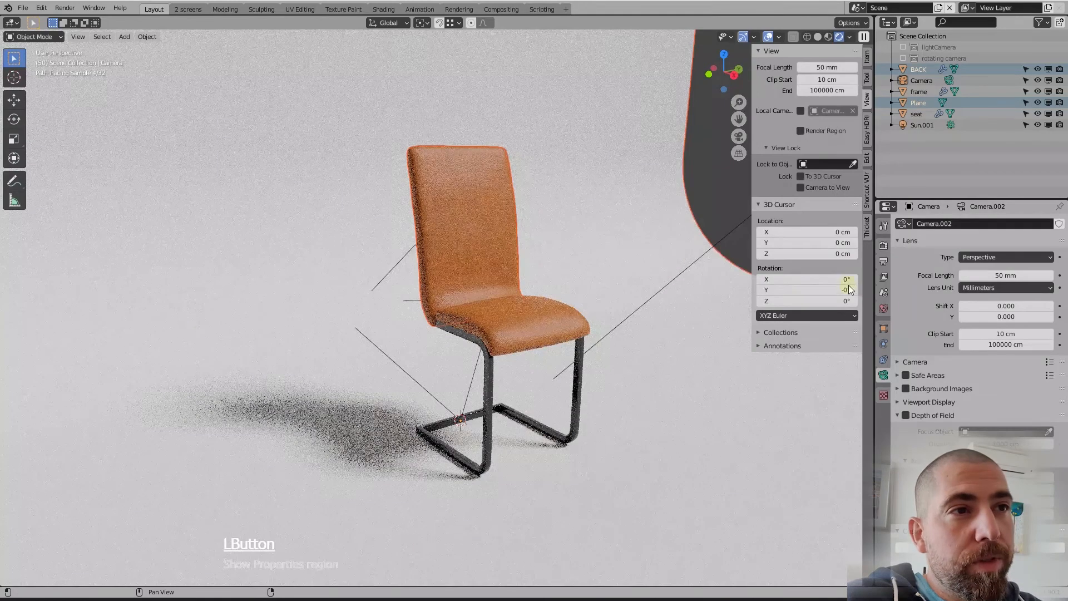
left_click(882, 247)
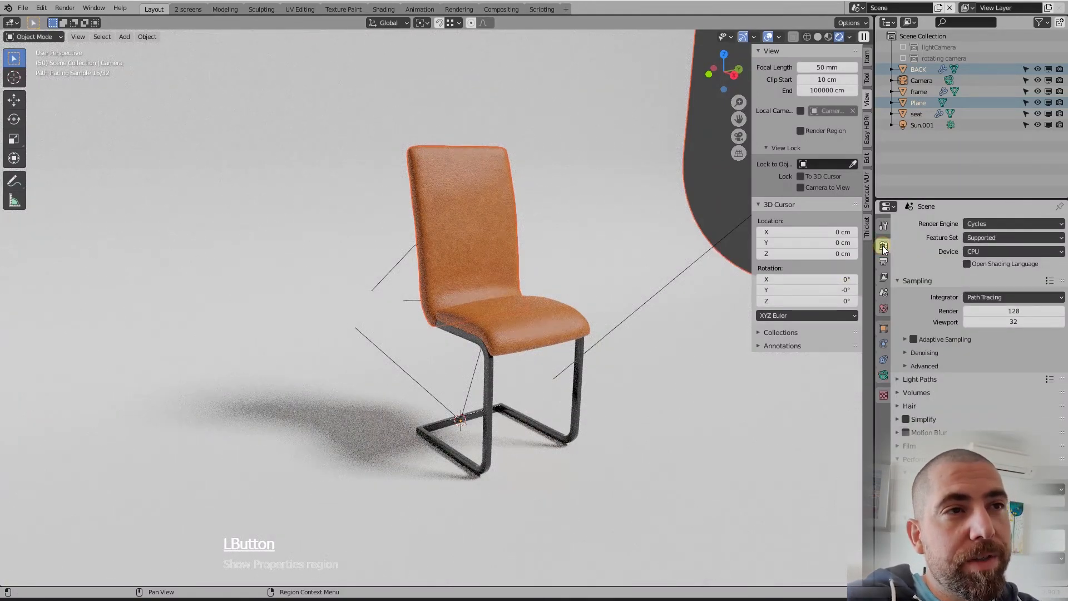
left_click(991, 223)
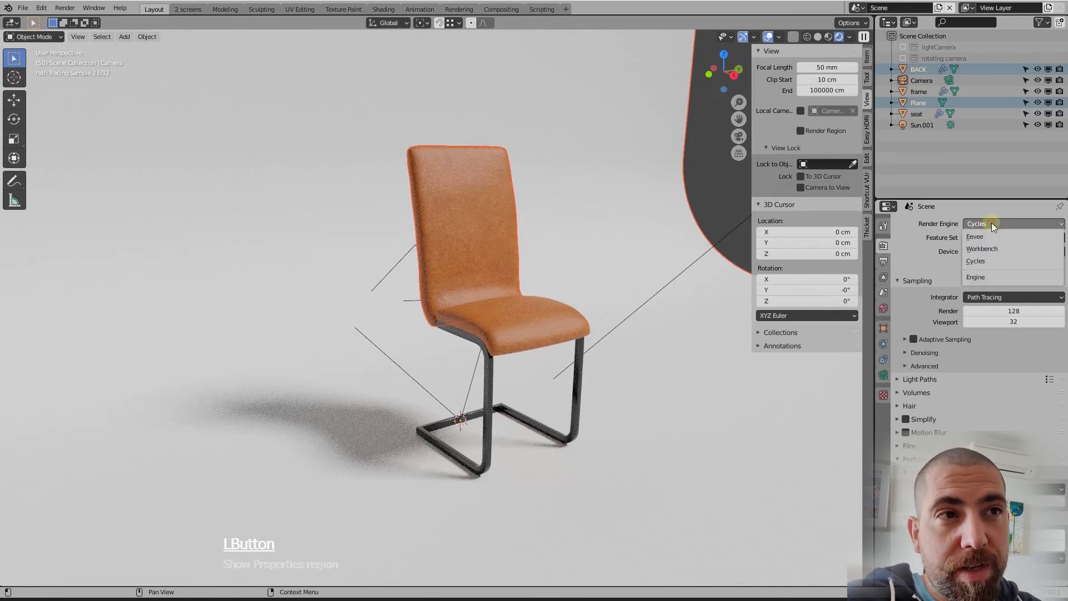
left_click(991, 223)
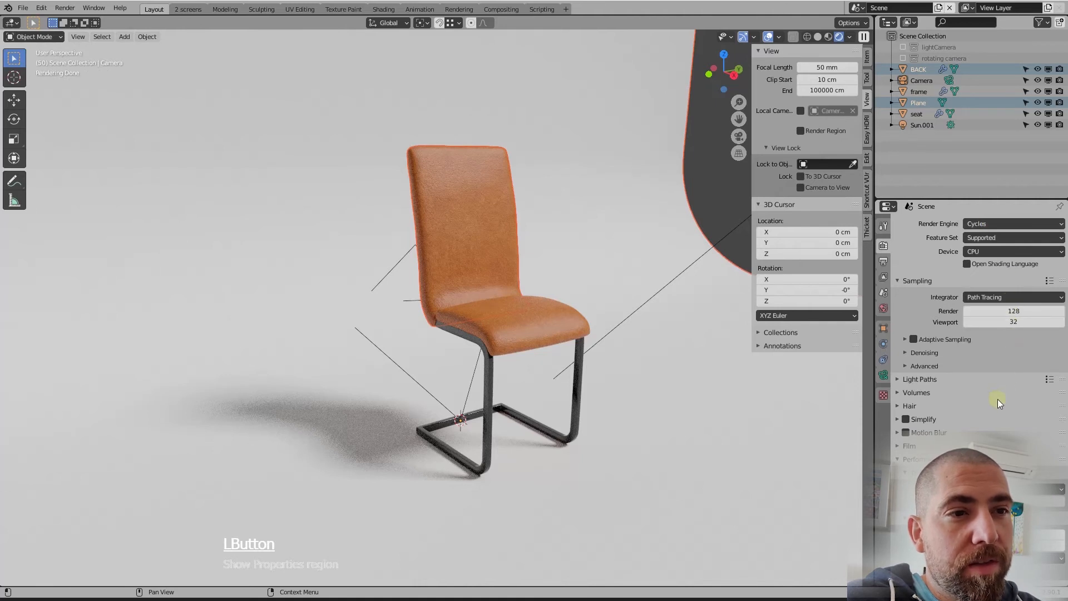
scroll(1016, 348, "down", 7)
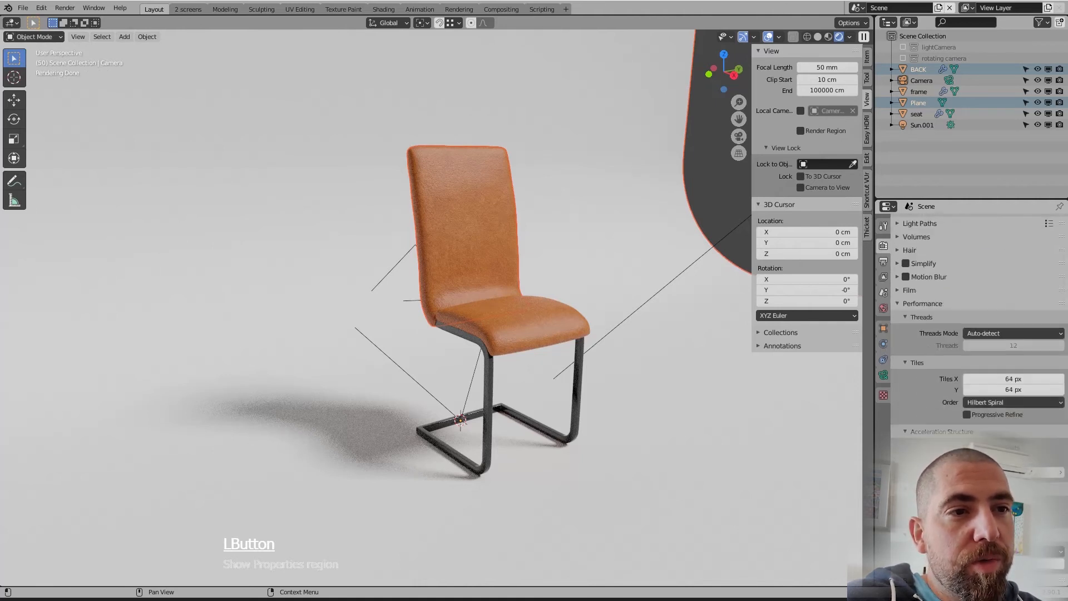
scroll(1017, 347, "up", 7)
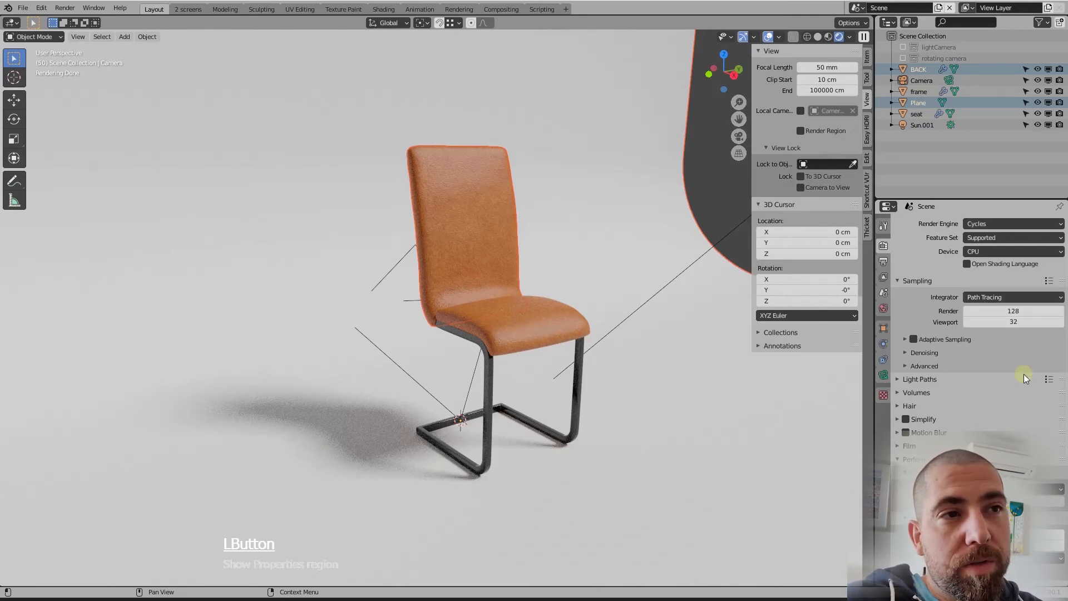
Step: Try a horizontal output resolution of 1600 px, and set it back to 800 px
left_click(885, 264)
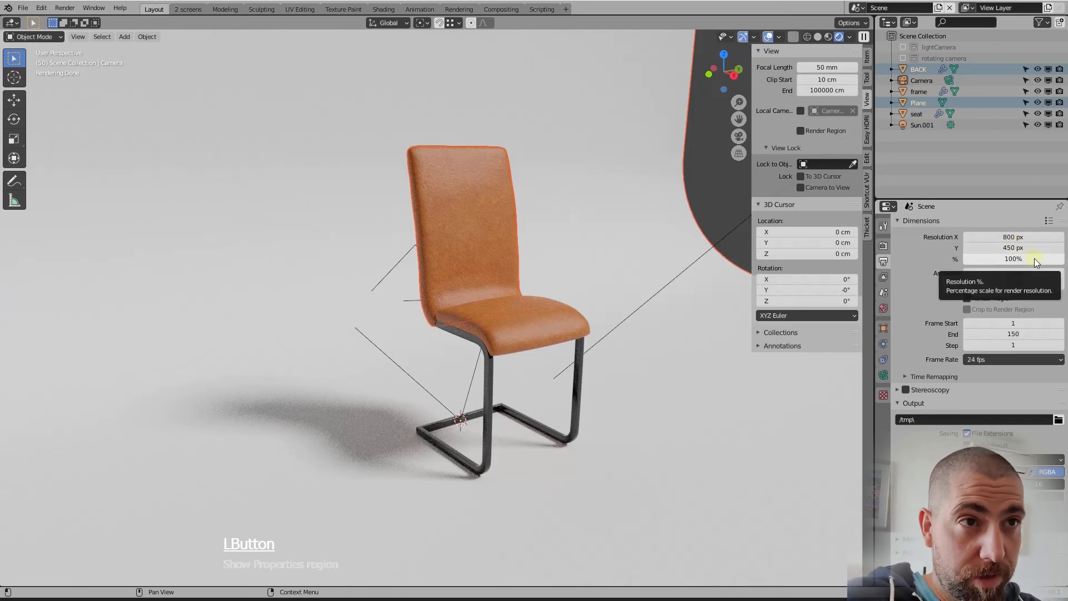
left_click(1016, 238)
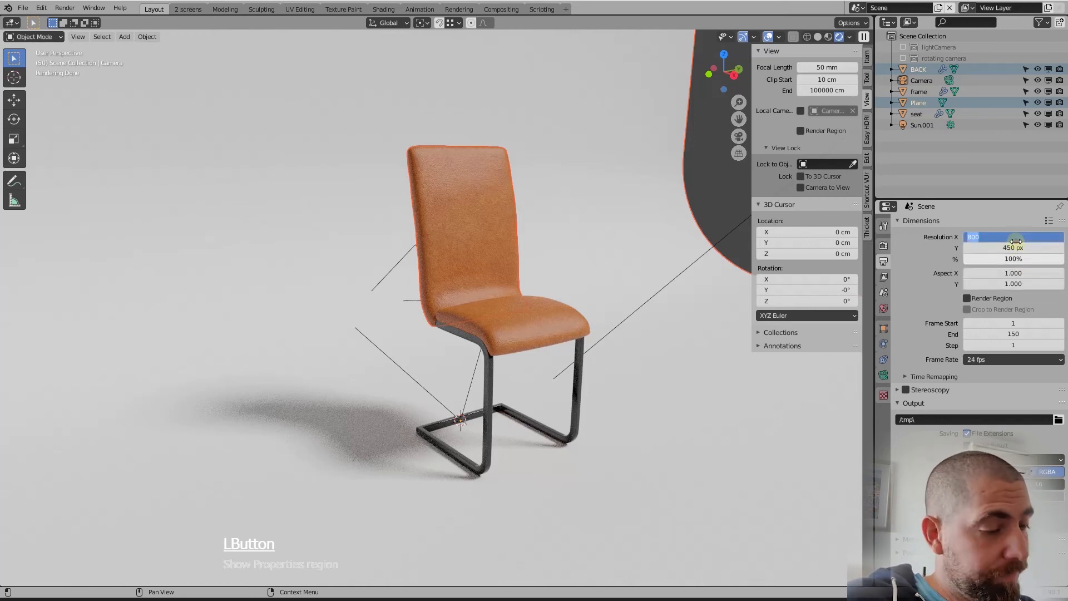
type("1600")
key("Return")
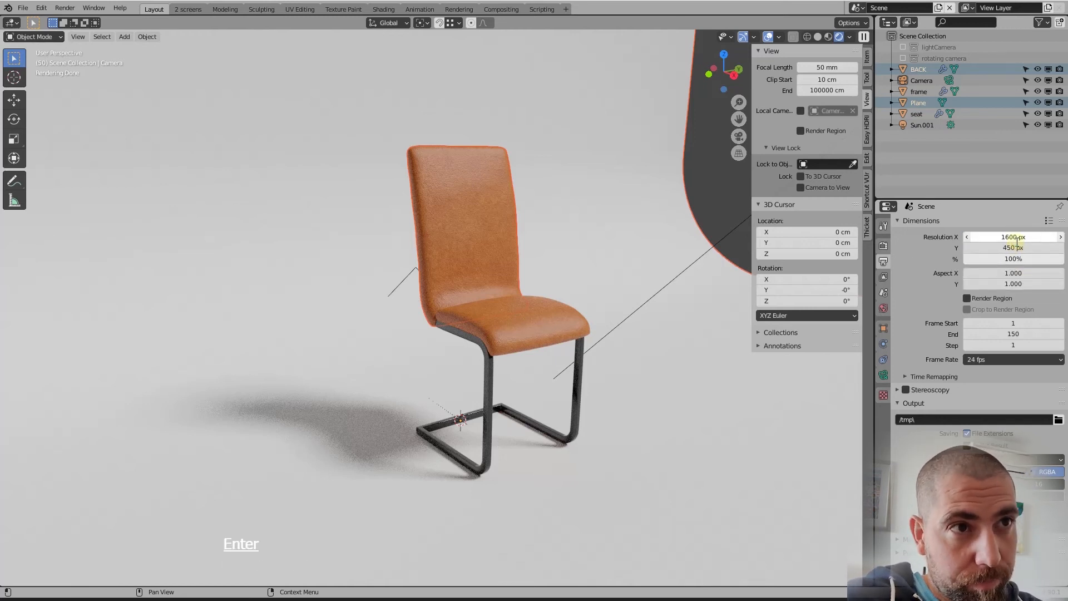
left_click(1008, 237)
type("800")
key("Return")
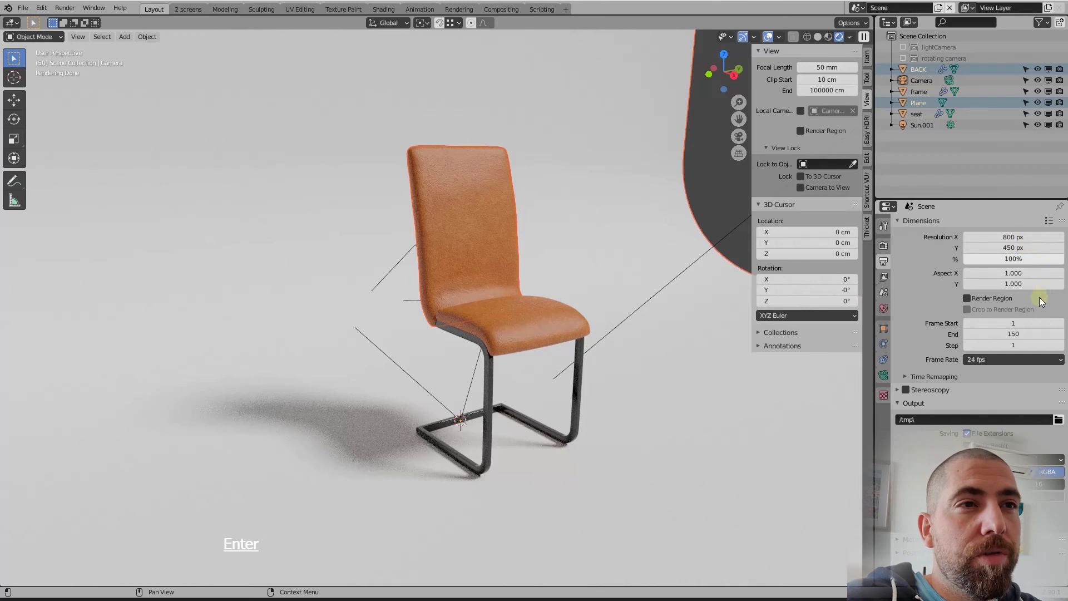
Step: Try a render resolution scale of 240%, and return the scale to 100%
left_click(1014, 261)
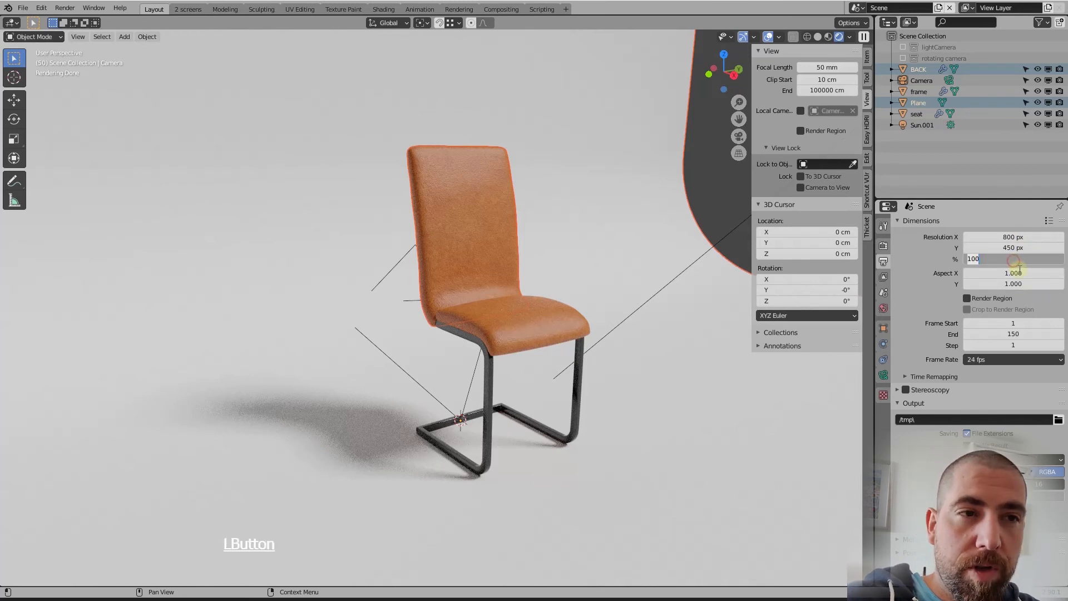
type("240")
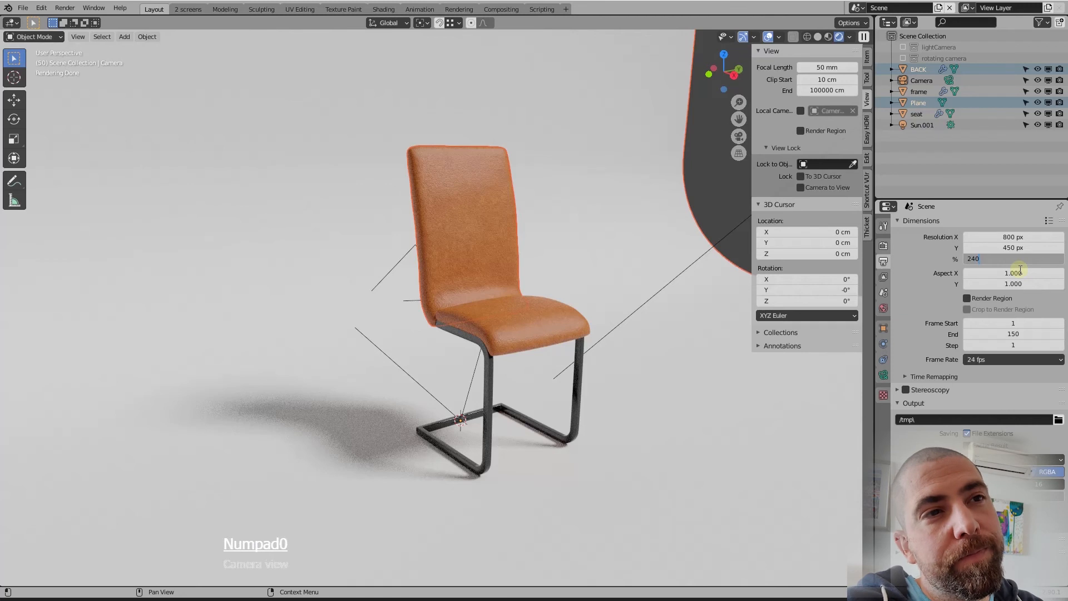
key("Return")
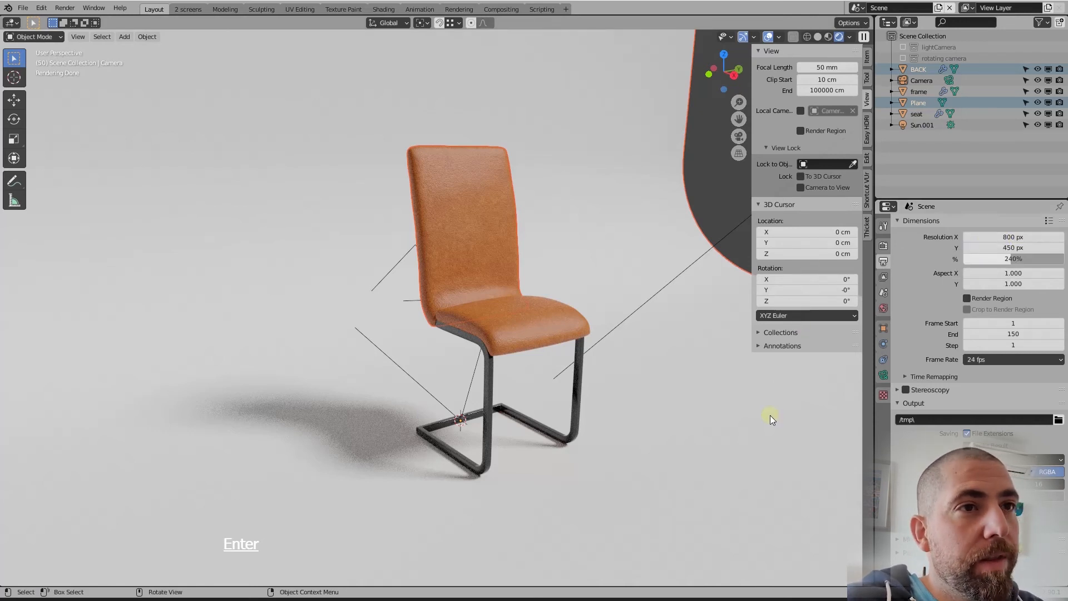
left_click(1019, 257)
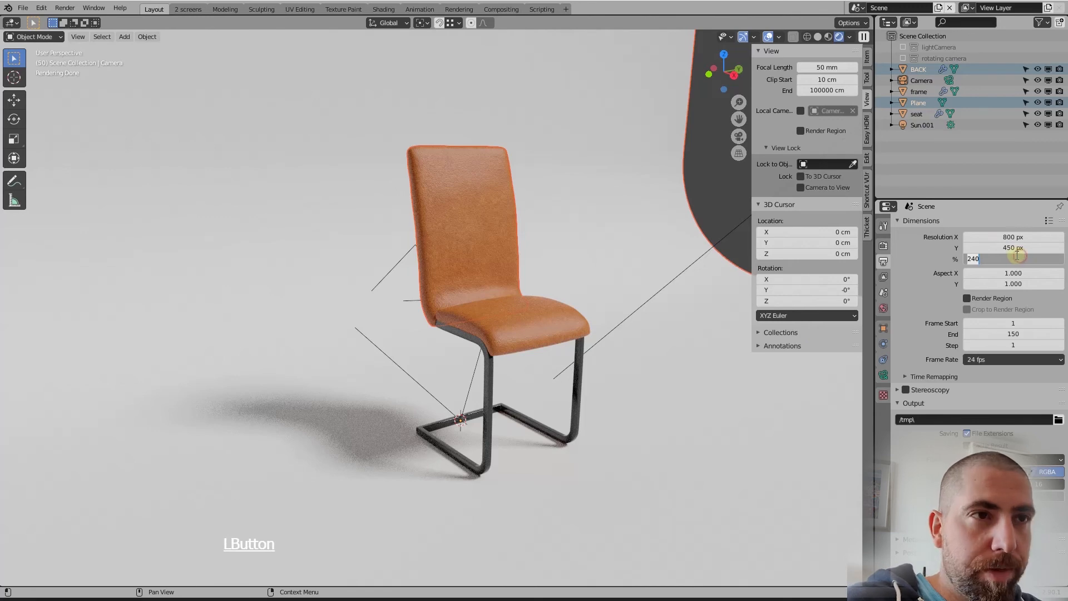
type("100")
key("Return")
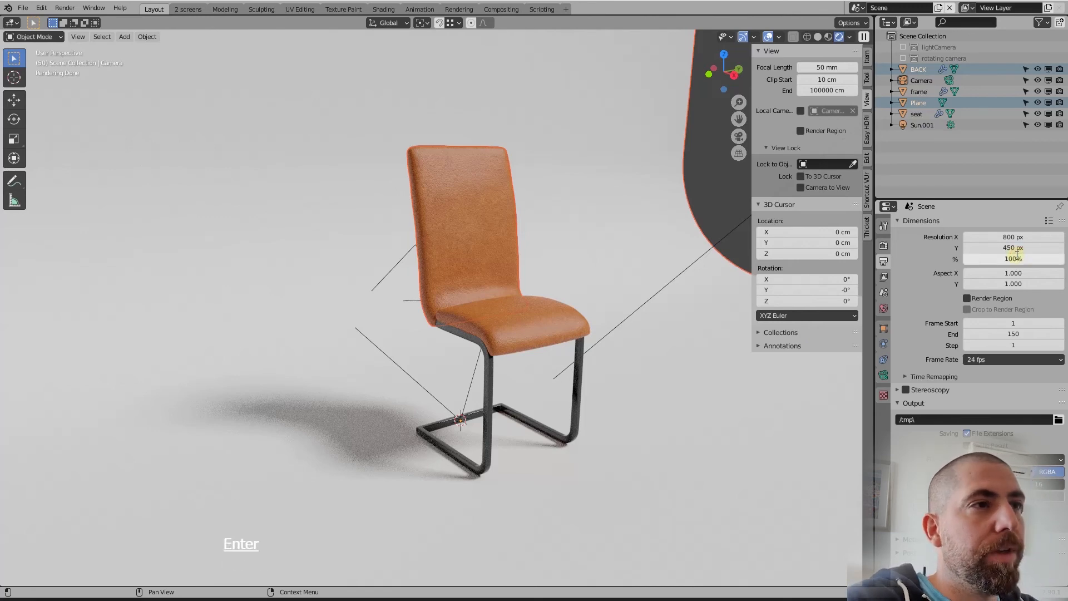
Step: Render the still image of the chair from the camera and move the render window over the middle of the viewport
key("F12")
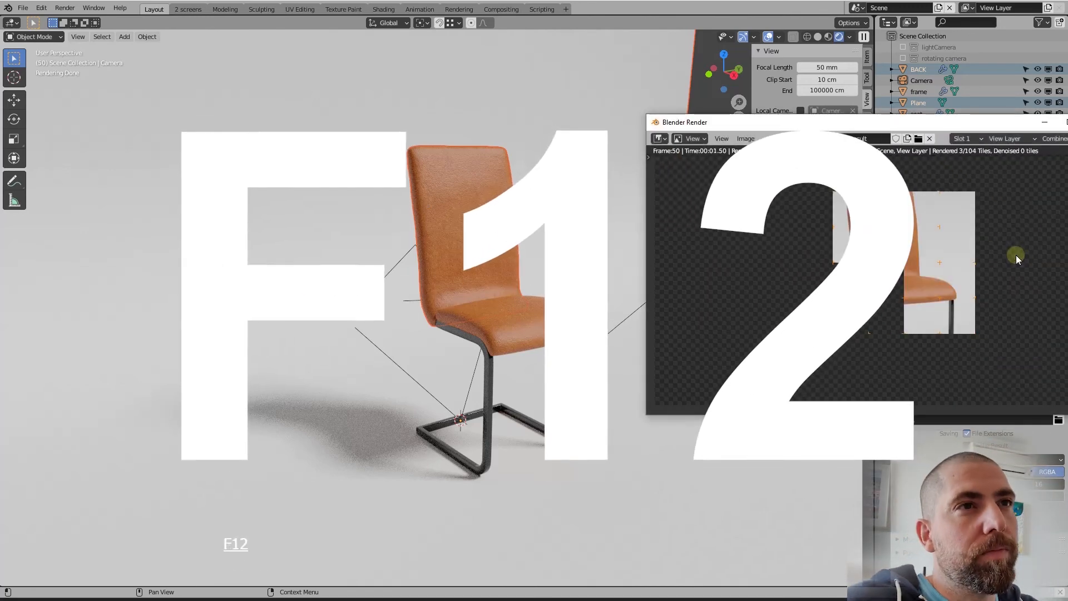
left_click_drag(986, 123, 665, 151)
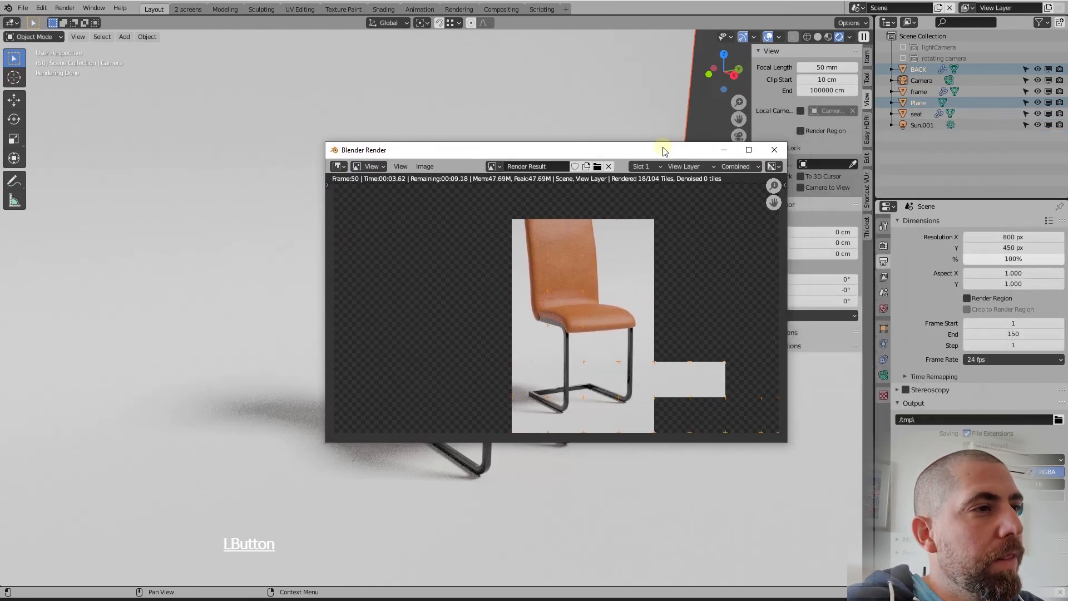